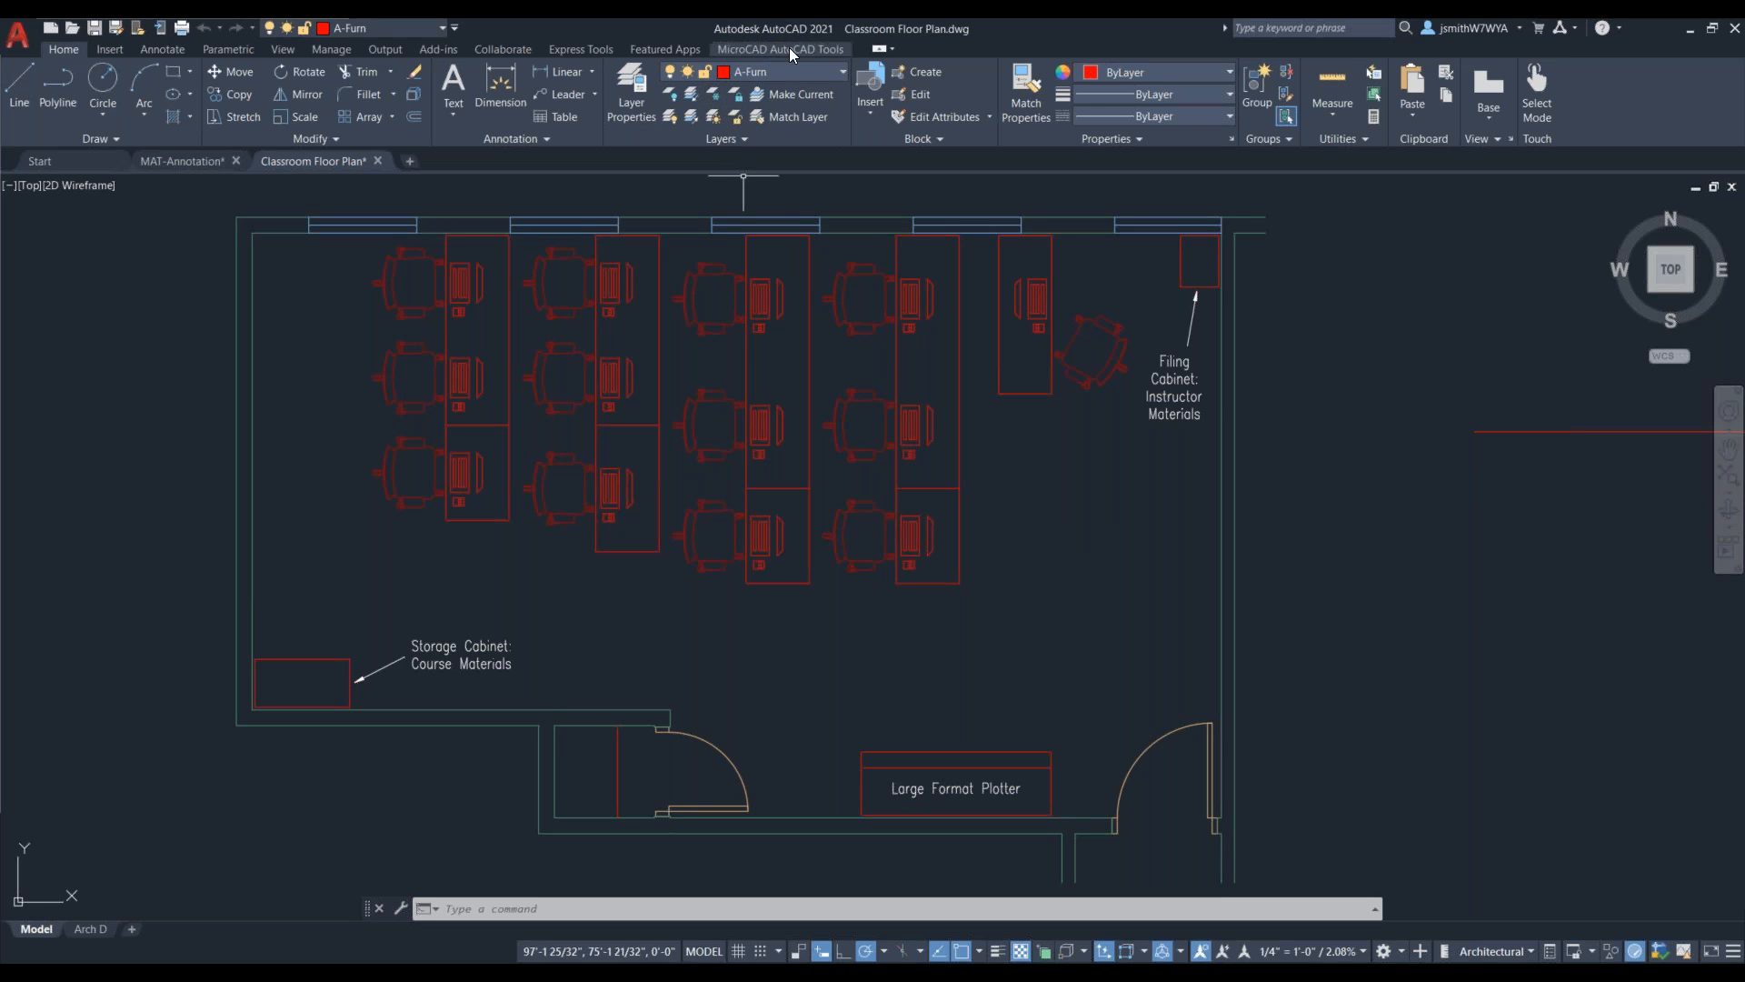
Step: Bring up the MicroCAD AutoCAD Tools commands and view the Quick Select options without making a selection
{"action": "left_click", "coordinate": [751, 49]}
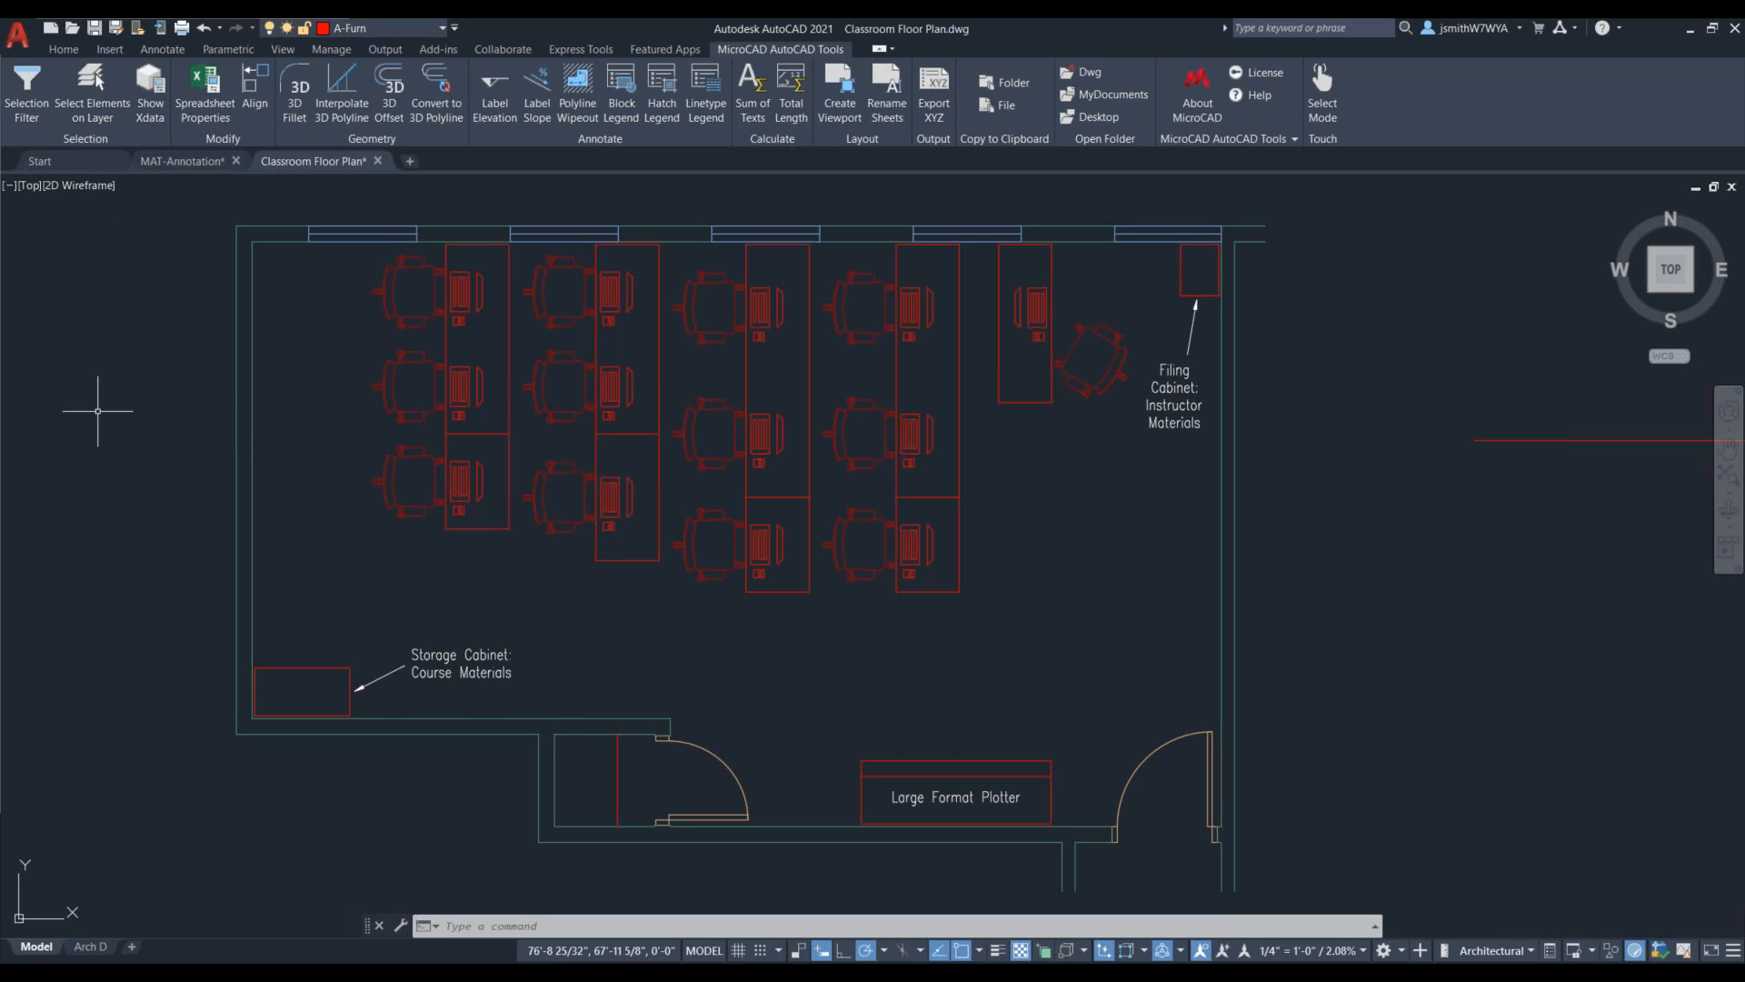
{"action": "type", "text": "QSELECT"}
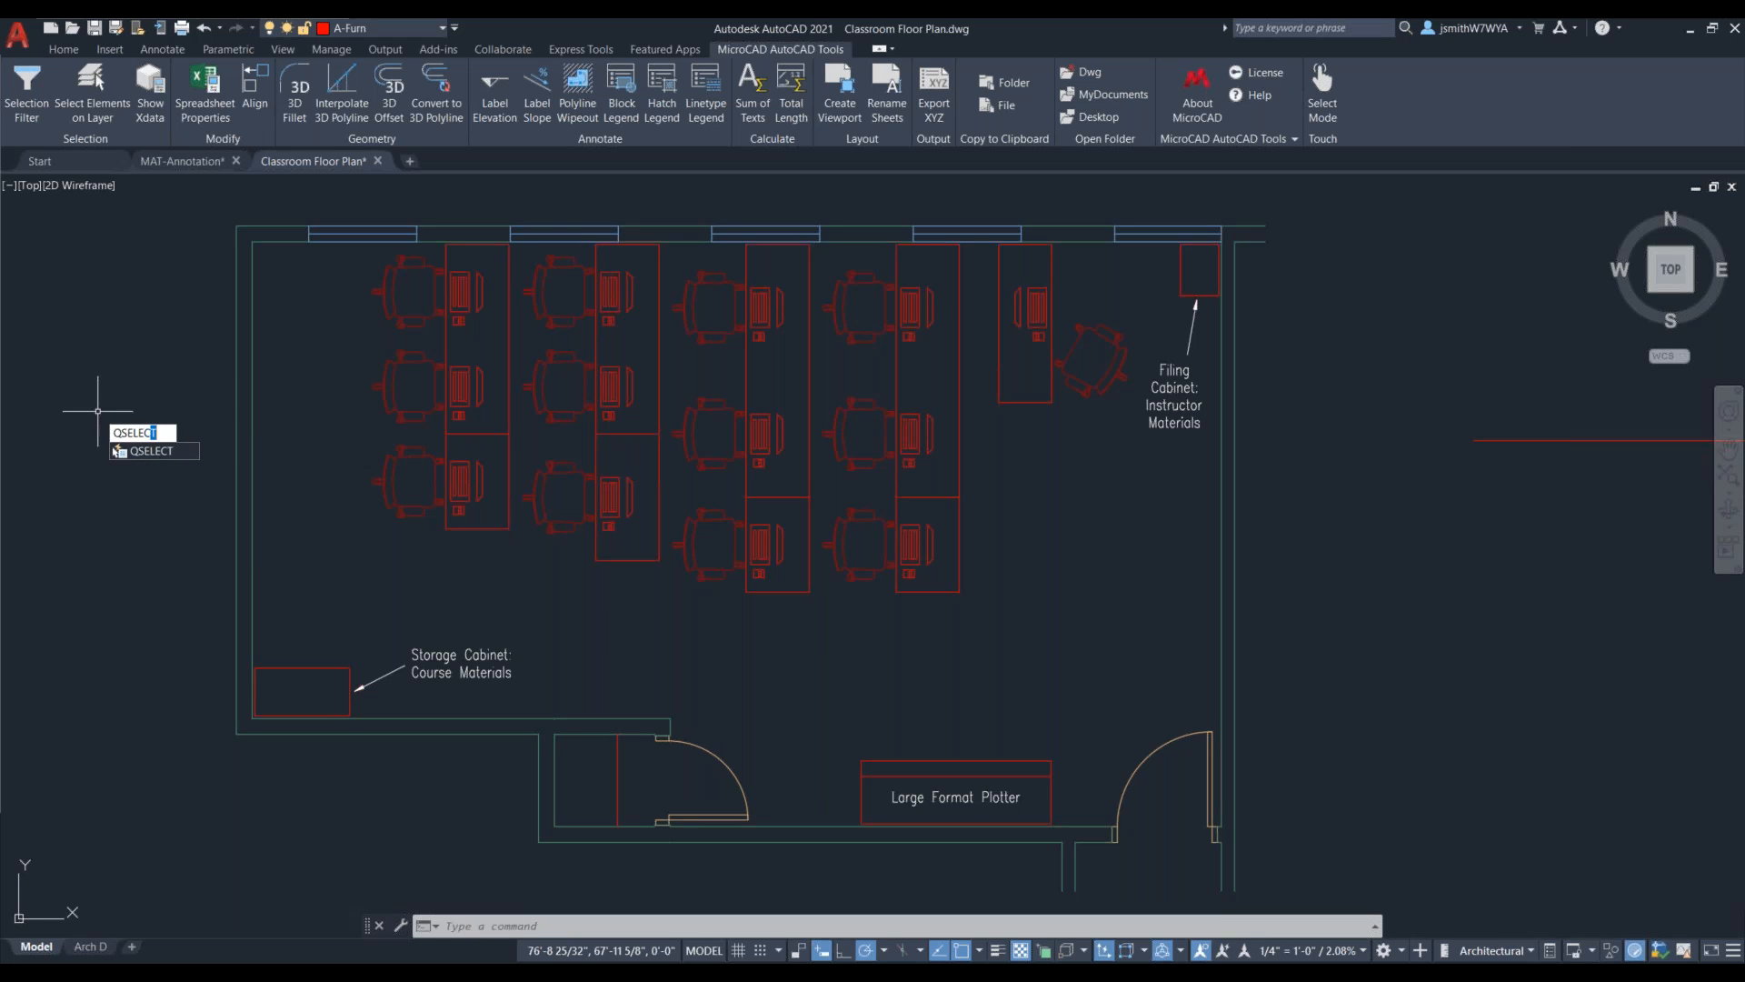
{"action": "key", "text": "Return"}
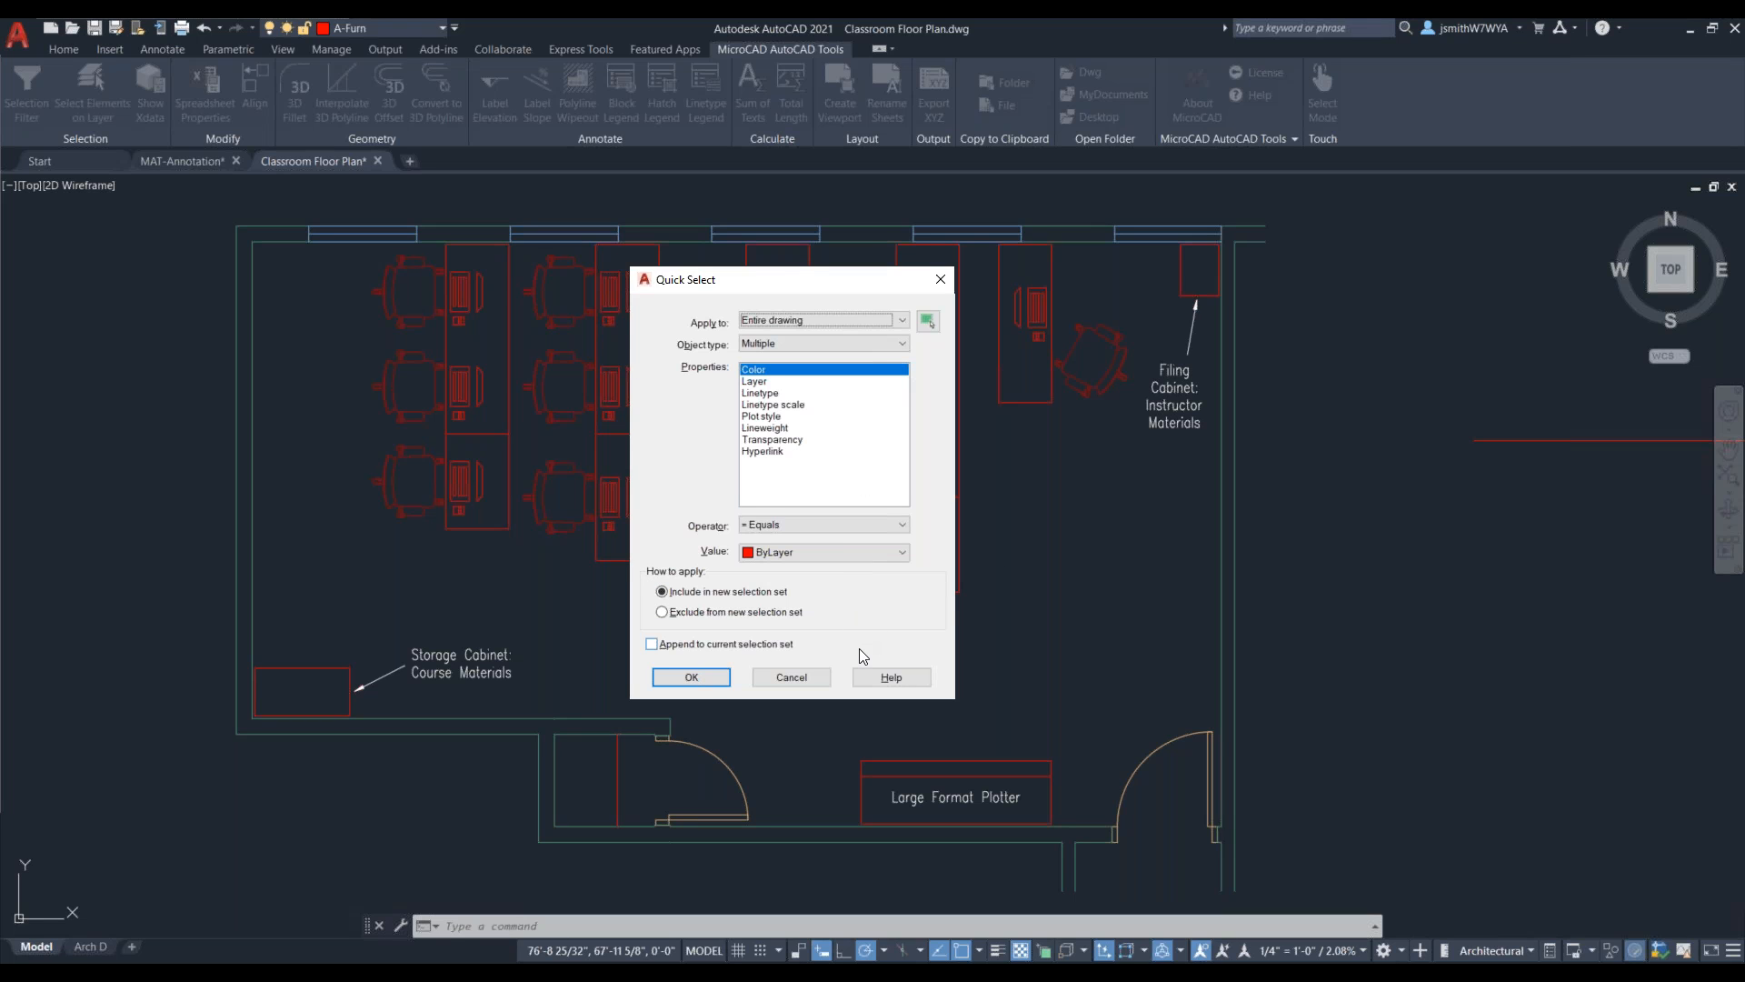
{"action": "left_click", "coordinate": [800, 677]}
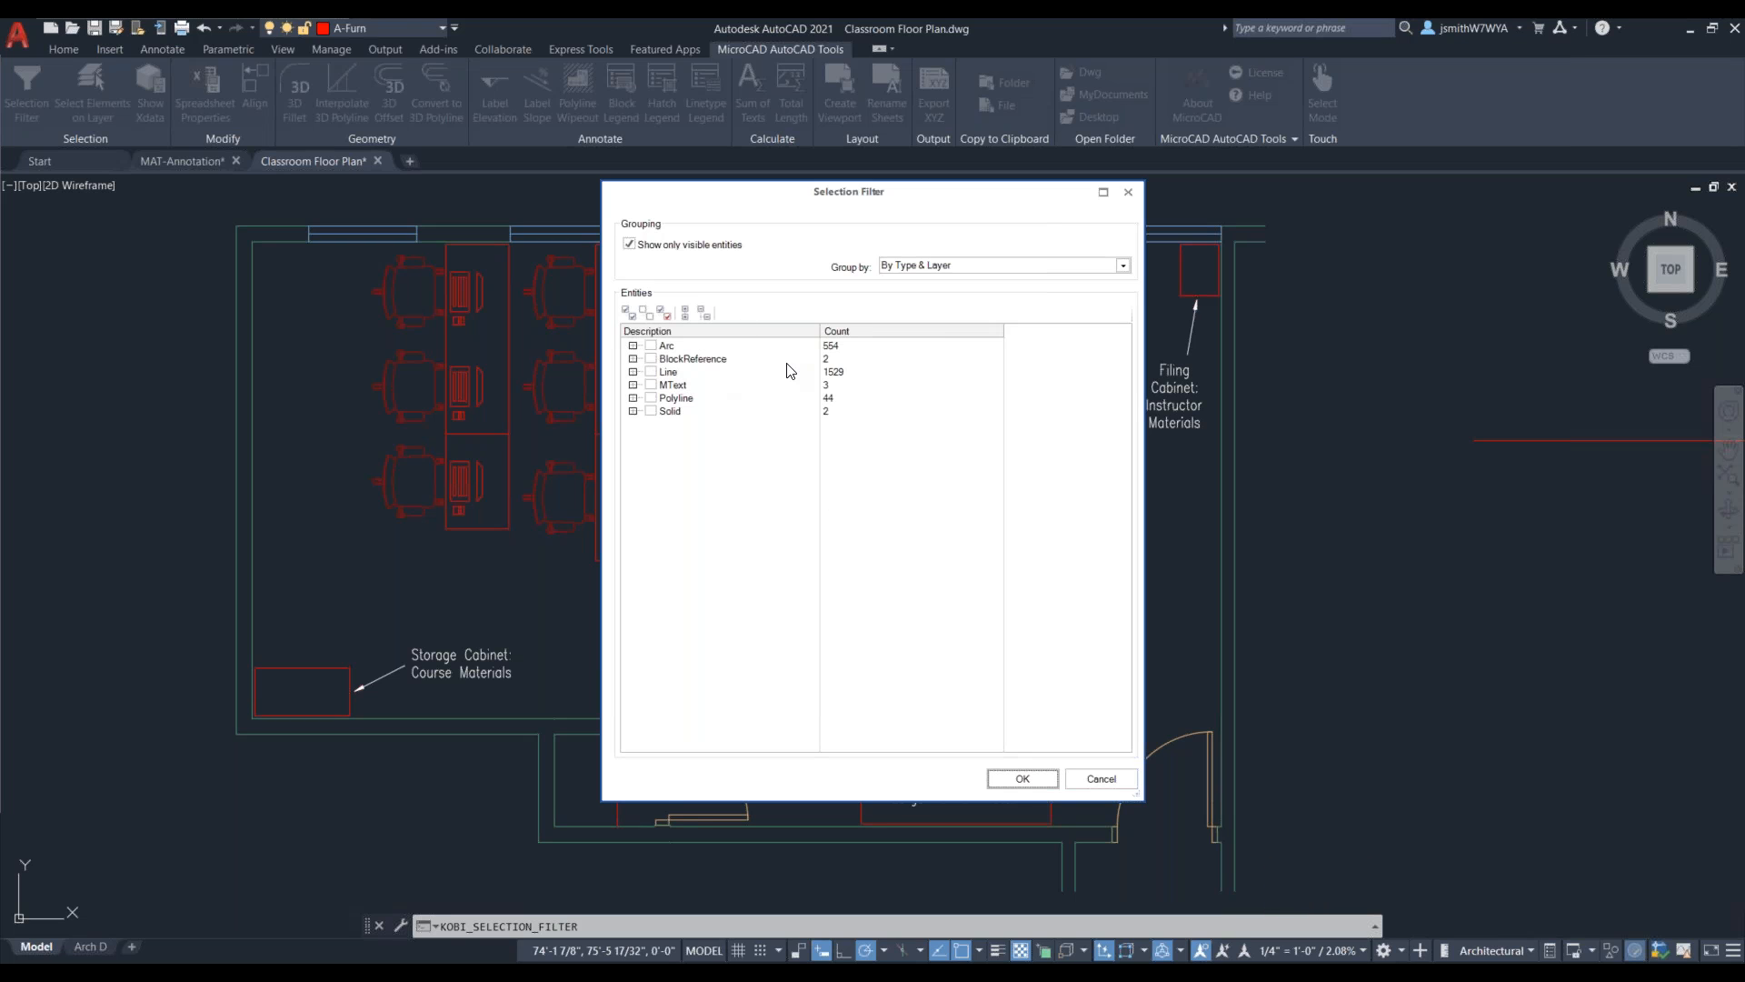
Step: Select all visible arcs on every layer with the Selection Filter grouped by type and layer, and clear the selection
{"action": "left_click", "coordinate": [632, 346]}
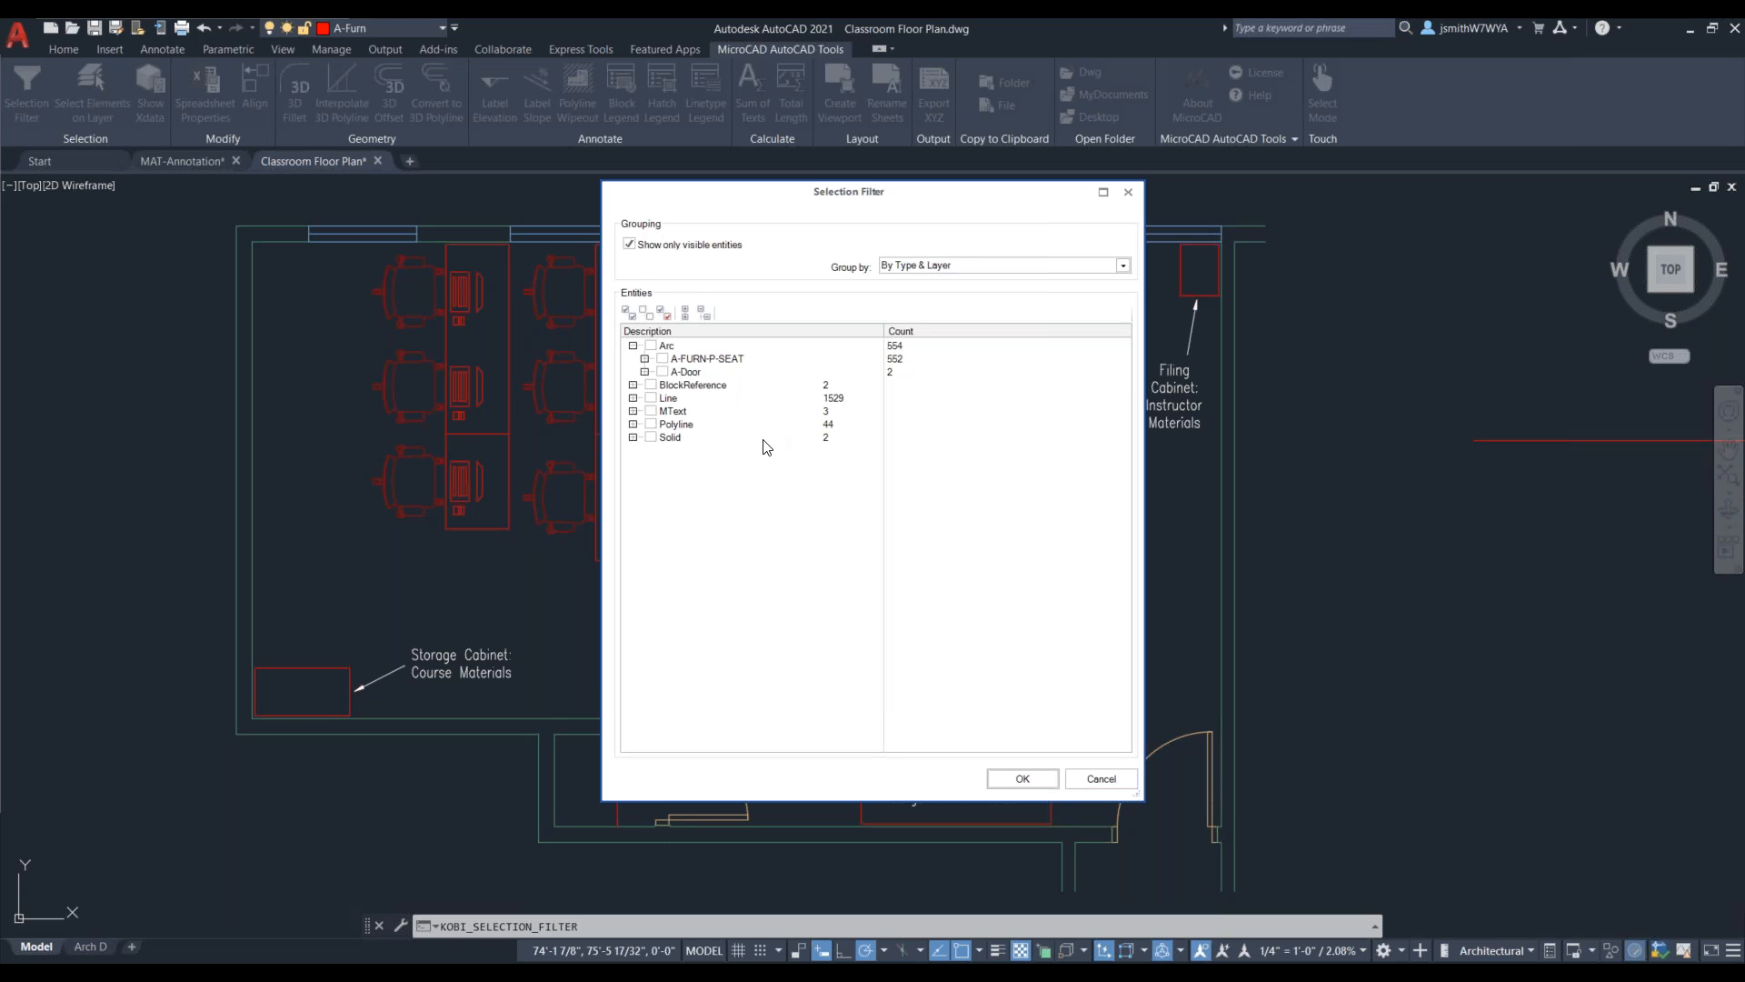
{"action": "left_click", "coordinate": [634, 385]}
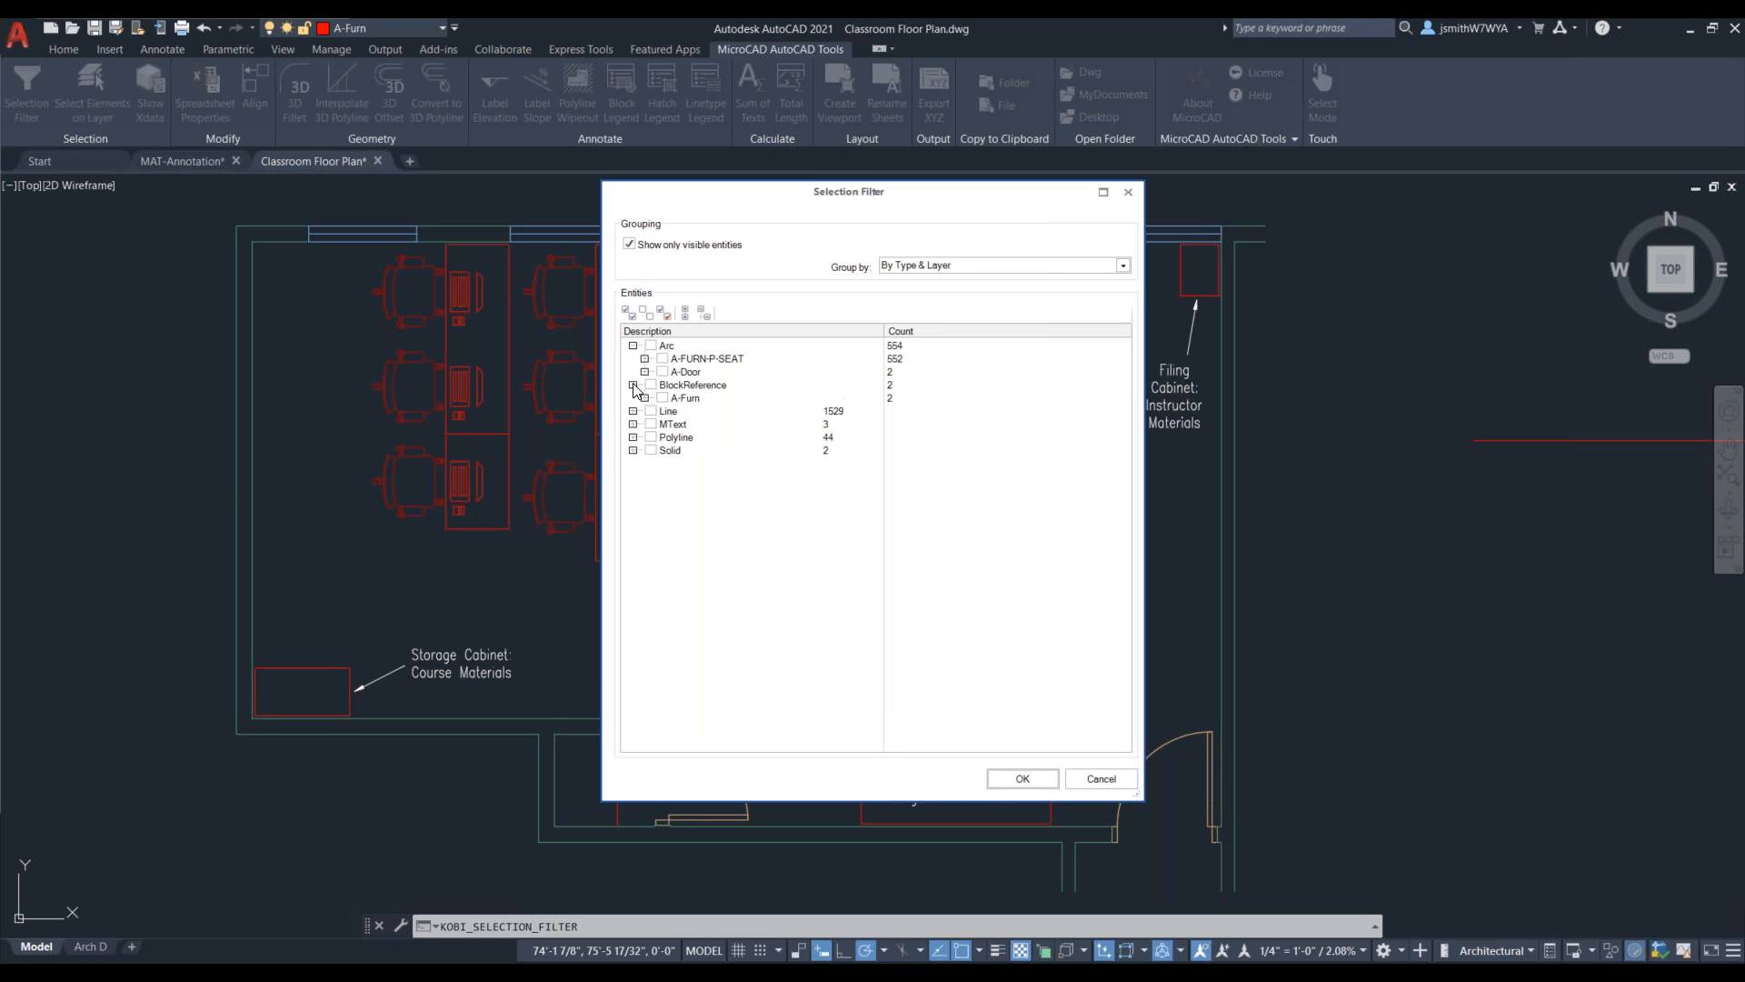
{"action": "left_click", "coordinate": [634, 411]}
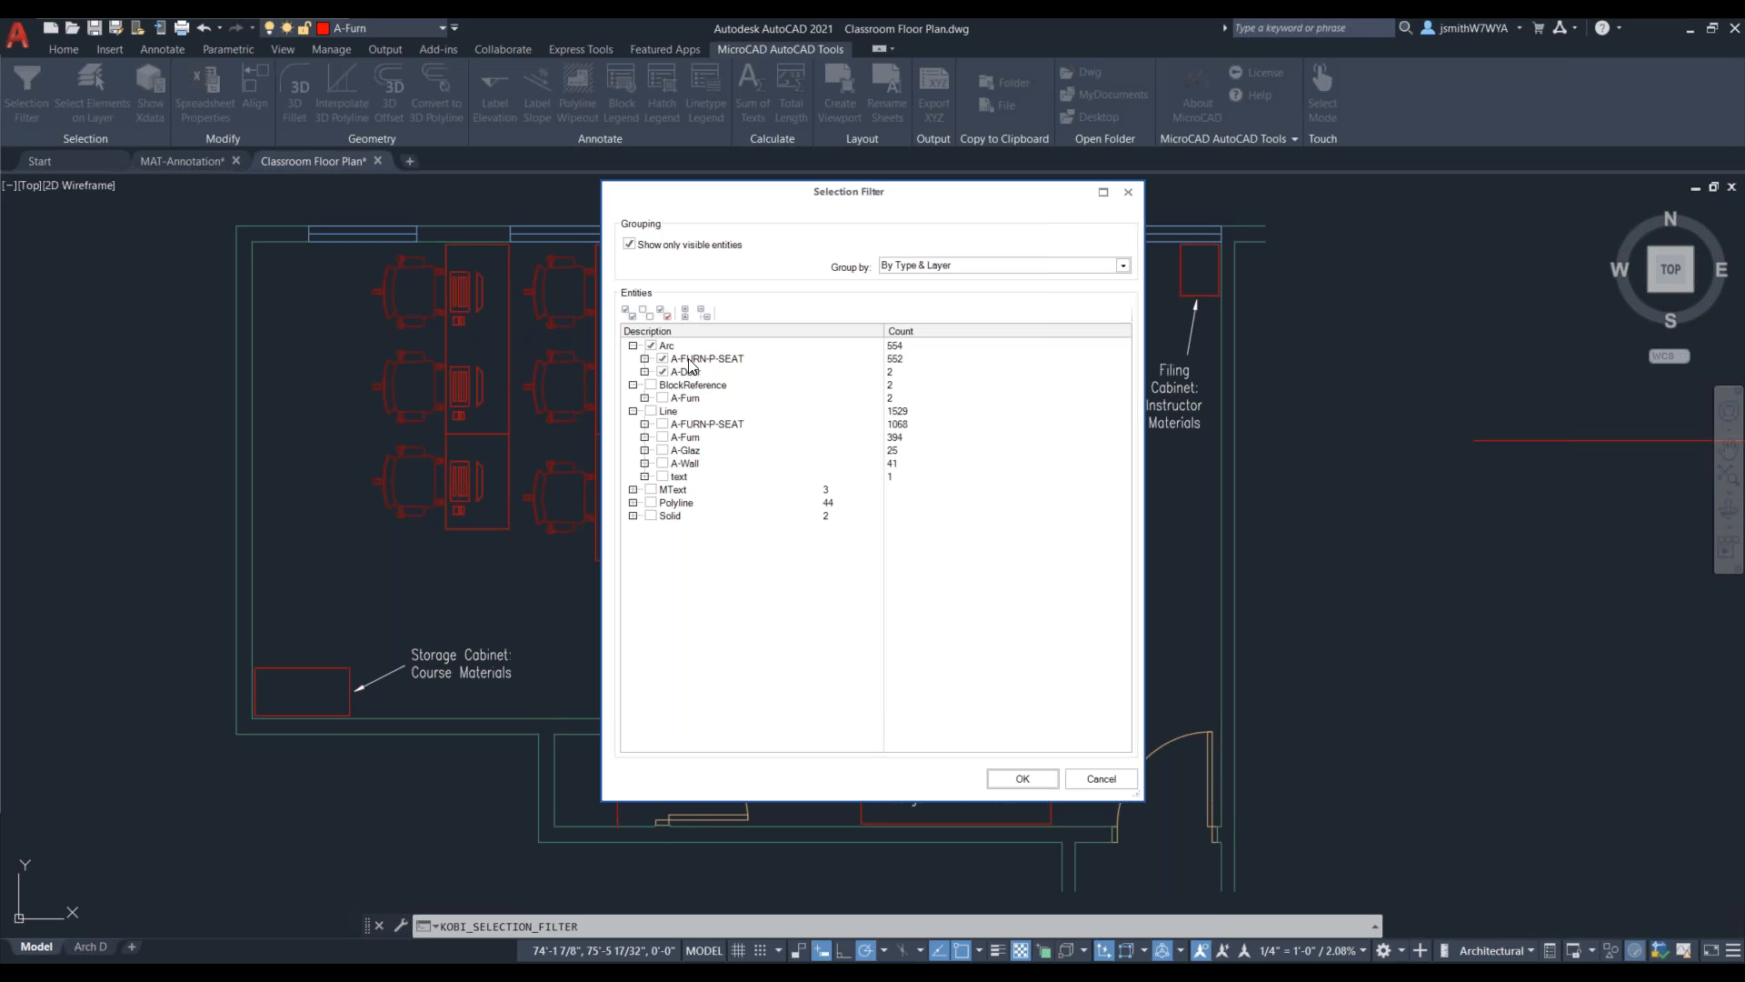
{"action": "left_click", "coordinate": [1014, 773]}
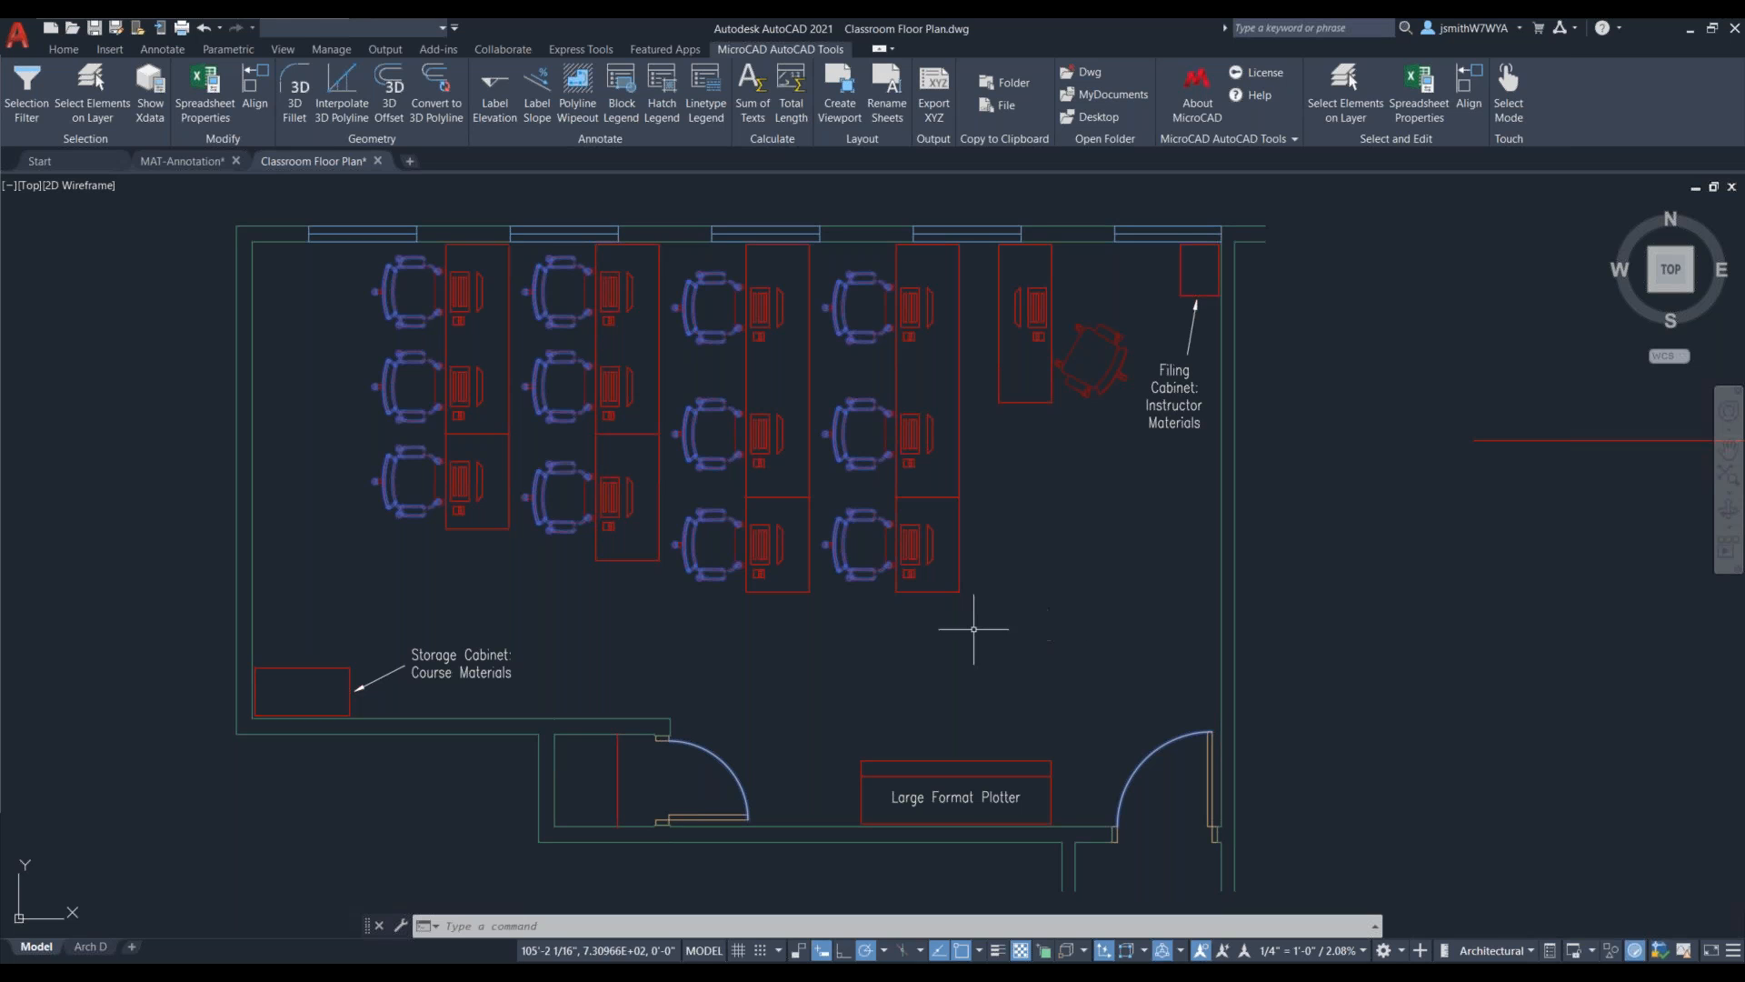
{"action": "key", "text": "Escape"}
{"action": "key", "text": "Escape"}
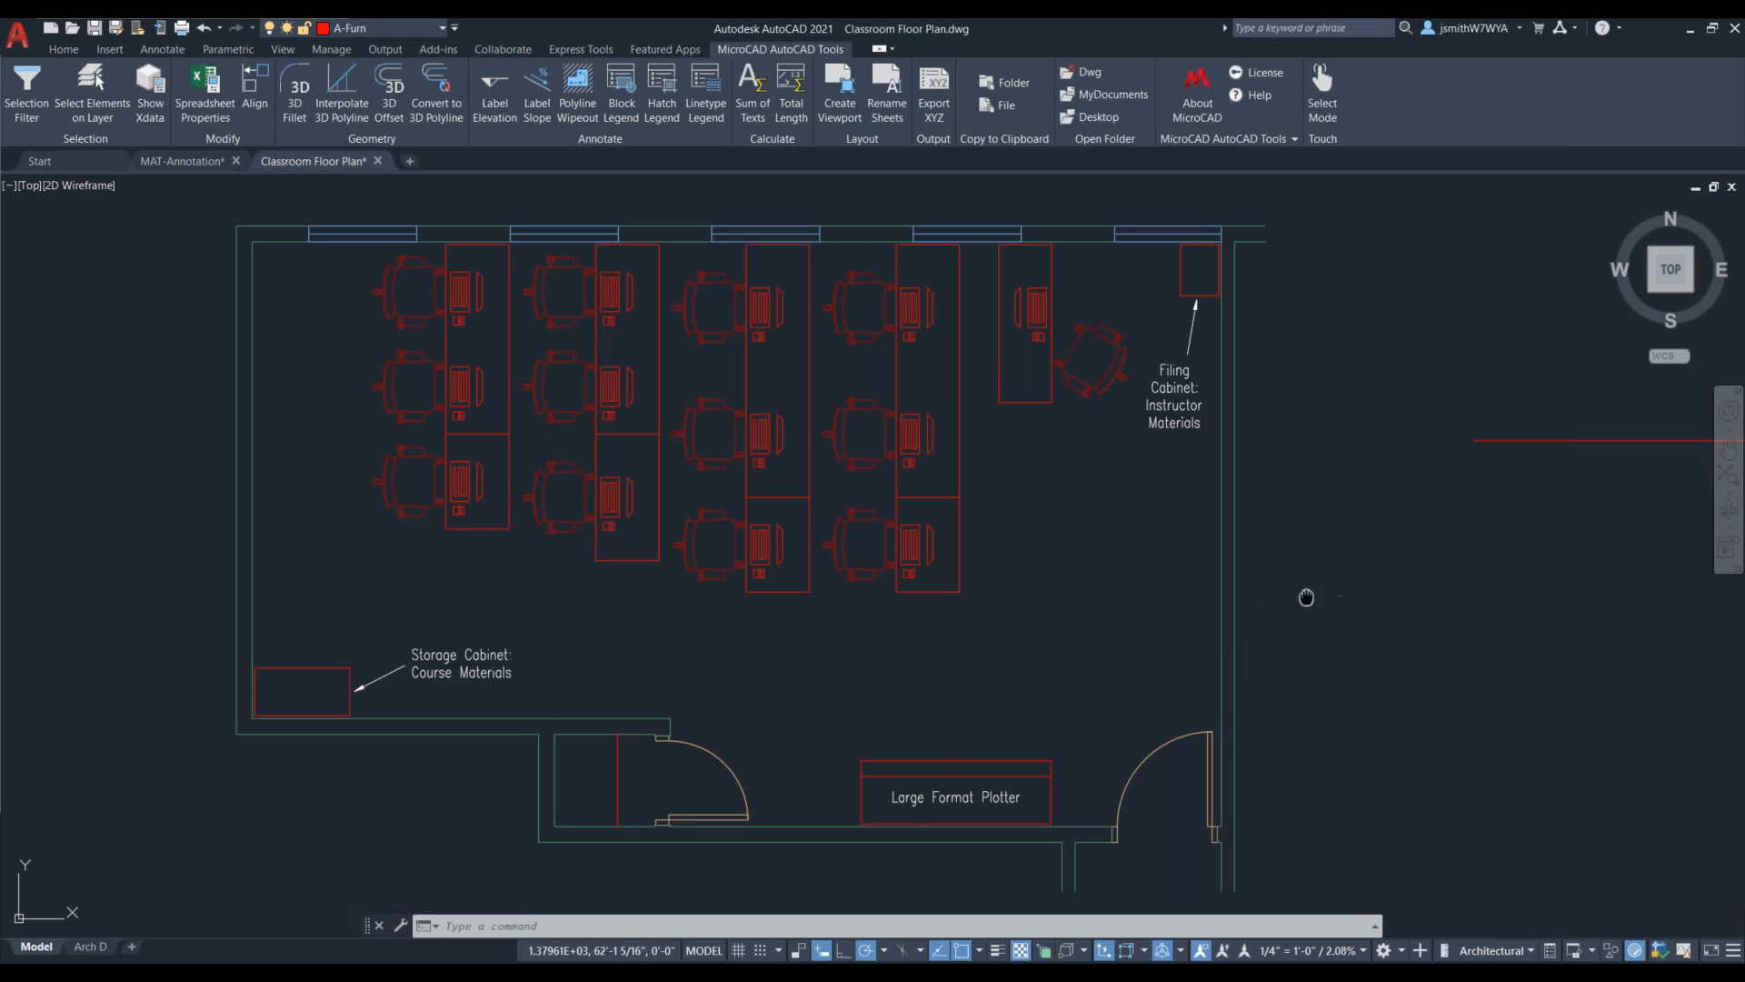
Step: Draw a rectangle in the empty area outside the classroom's right wall, below the sloped red line
{"action": "middle_click_drag", "start_coordinate": [1307, 596], "coordinate": [670, 618]}
{"action": "middle_click_drag", "start_coordinate": [1168, 628], "coordinate": [975, 640]}
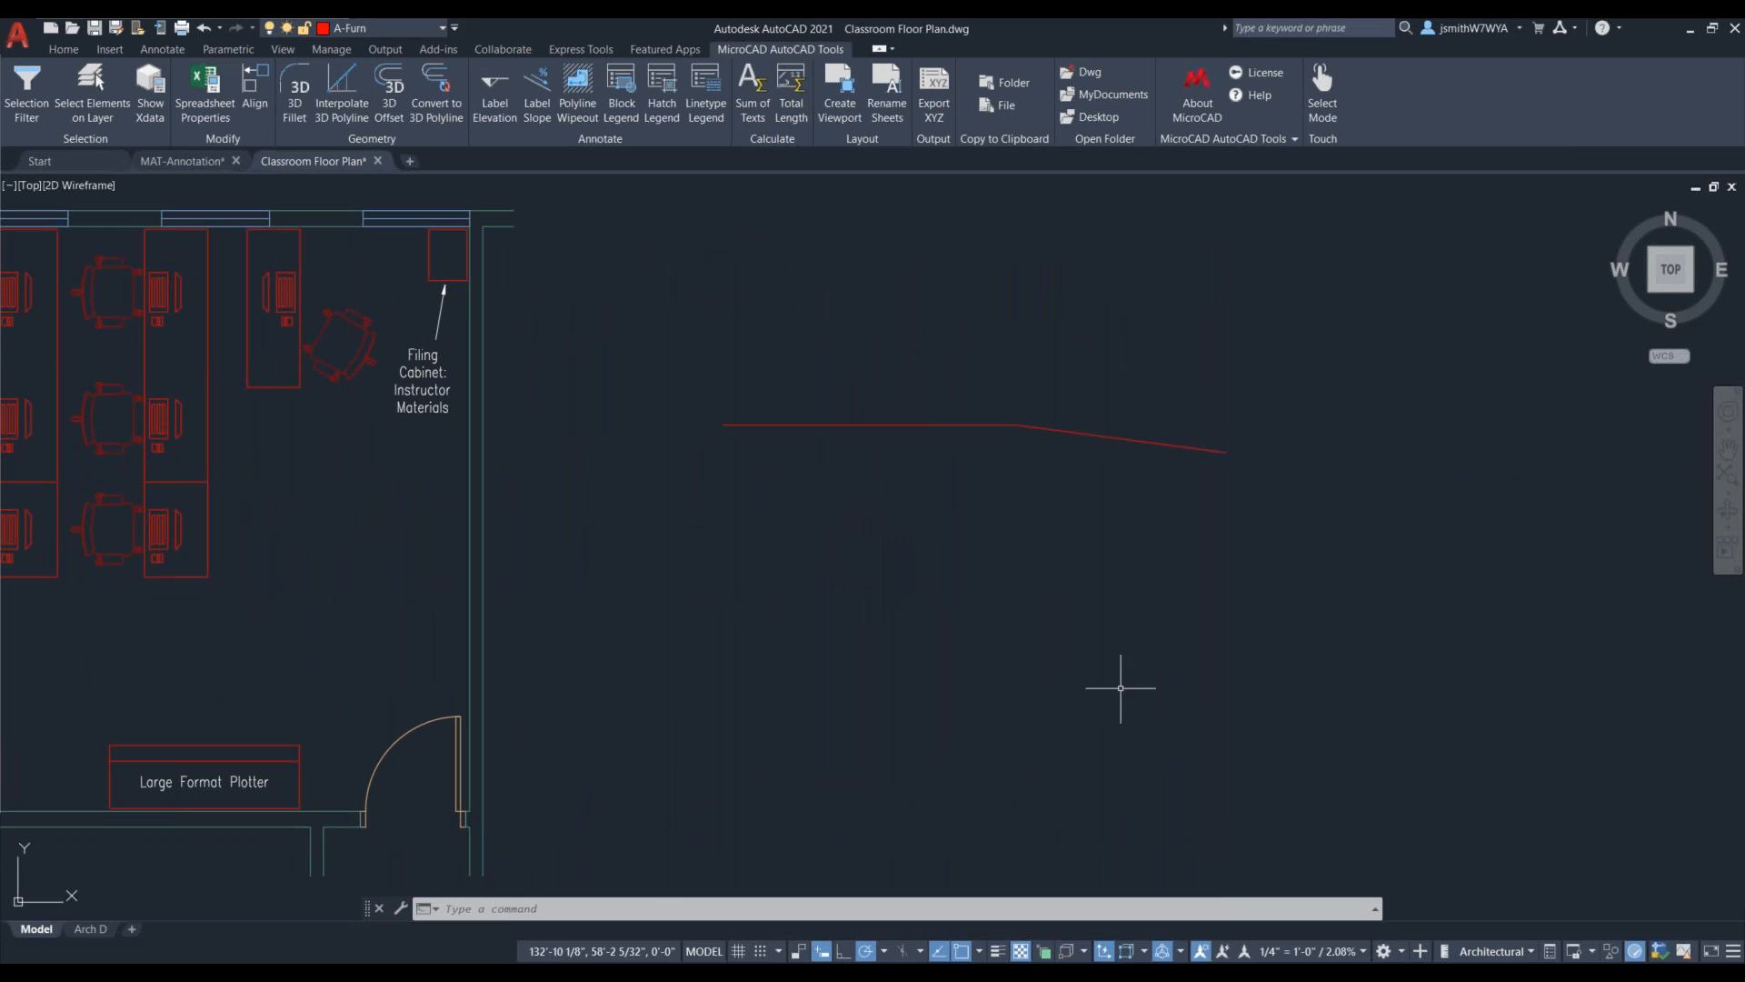
{"action": "middle_click_drag", "start_coordinate": [1141, 578], "coordinate": [970, 604]}
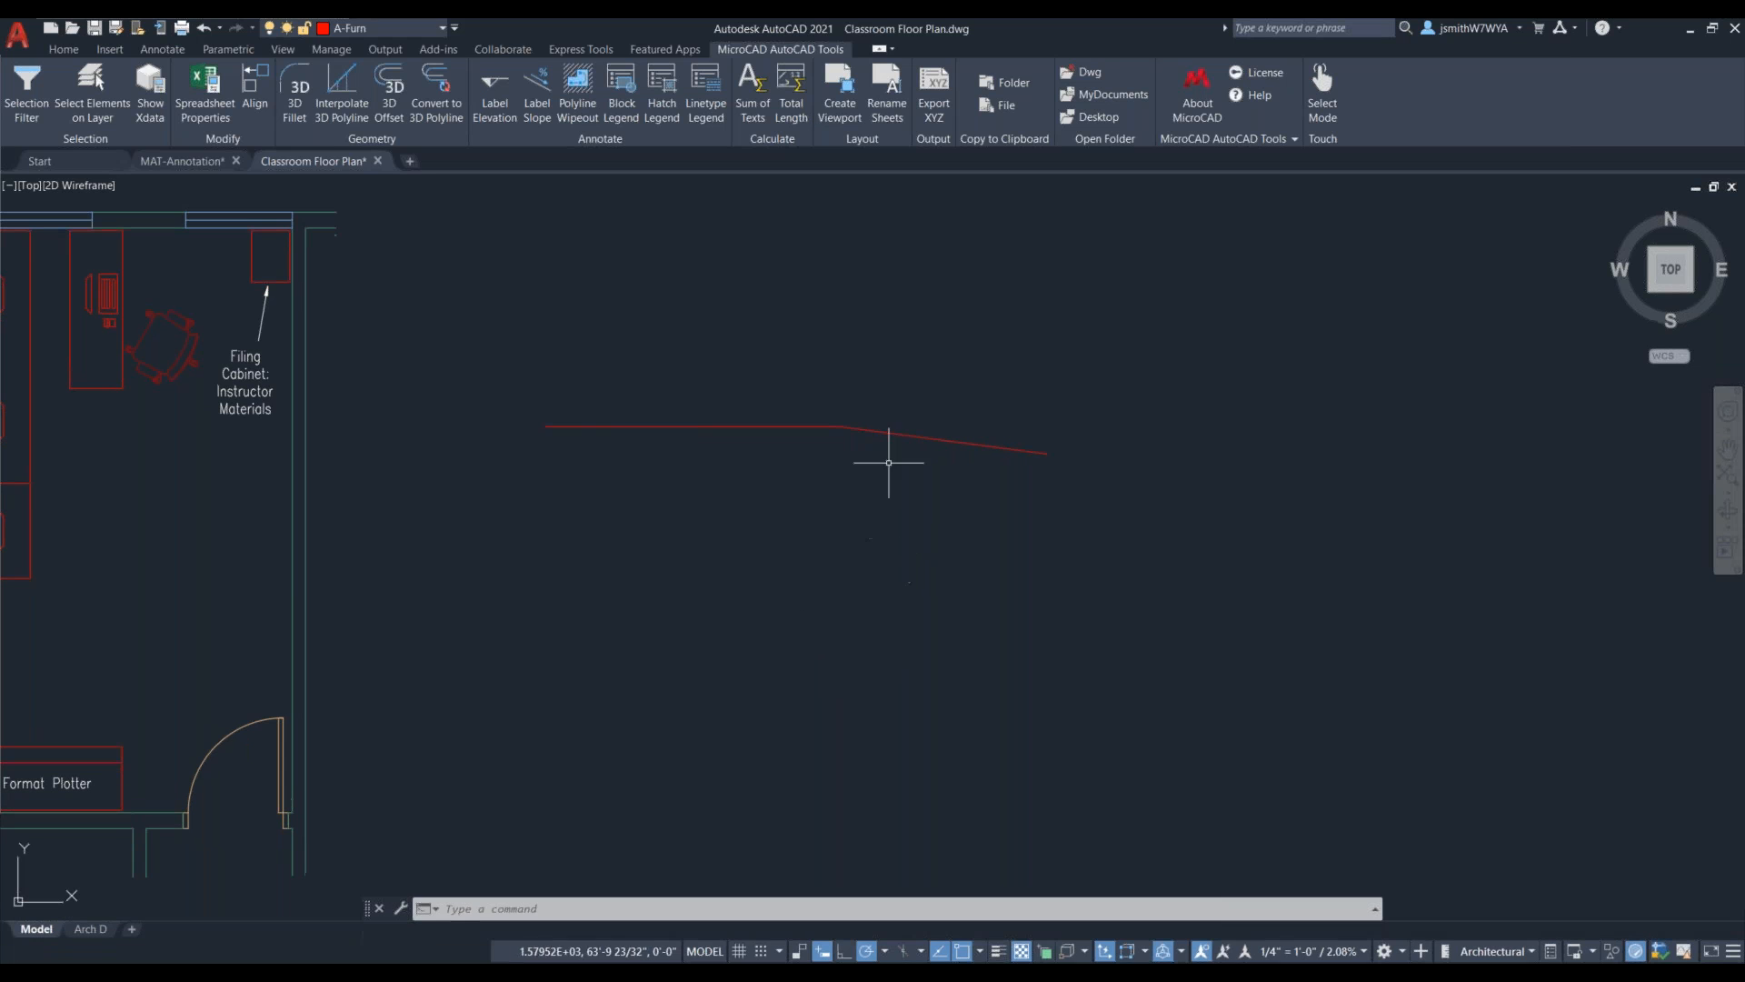
{"action": "mouse_move", "coordinate": [941, 449]}
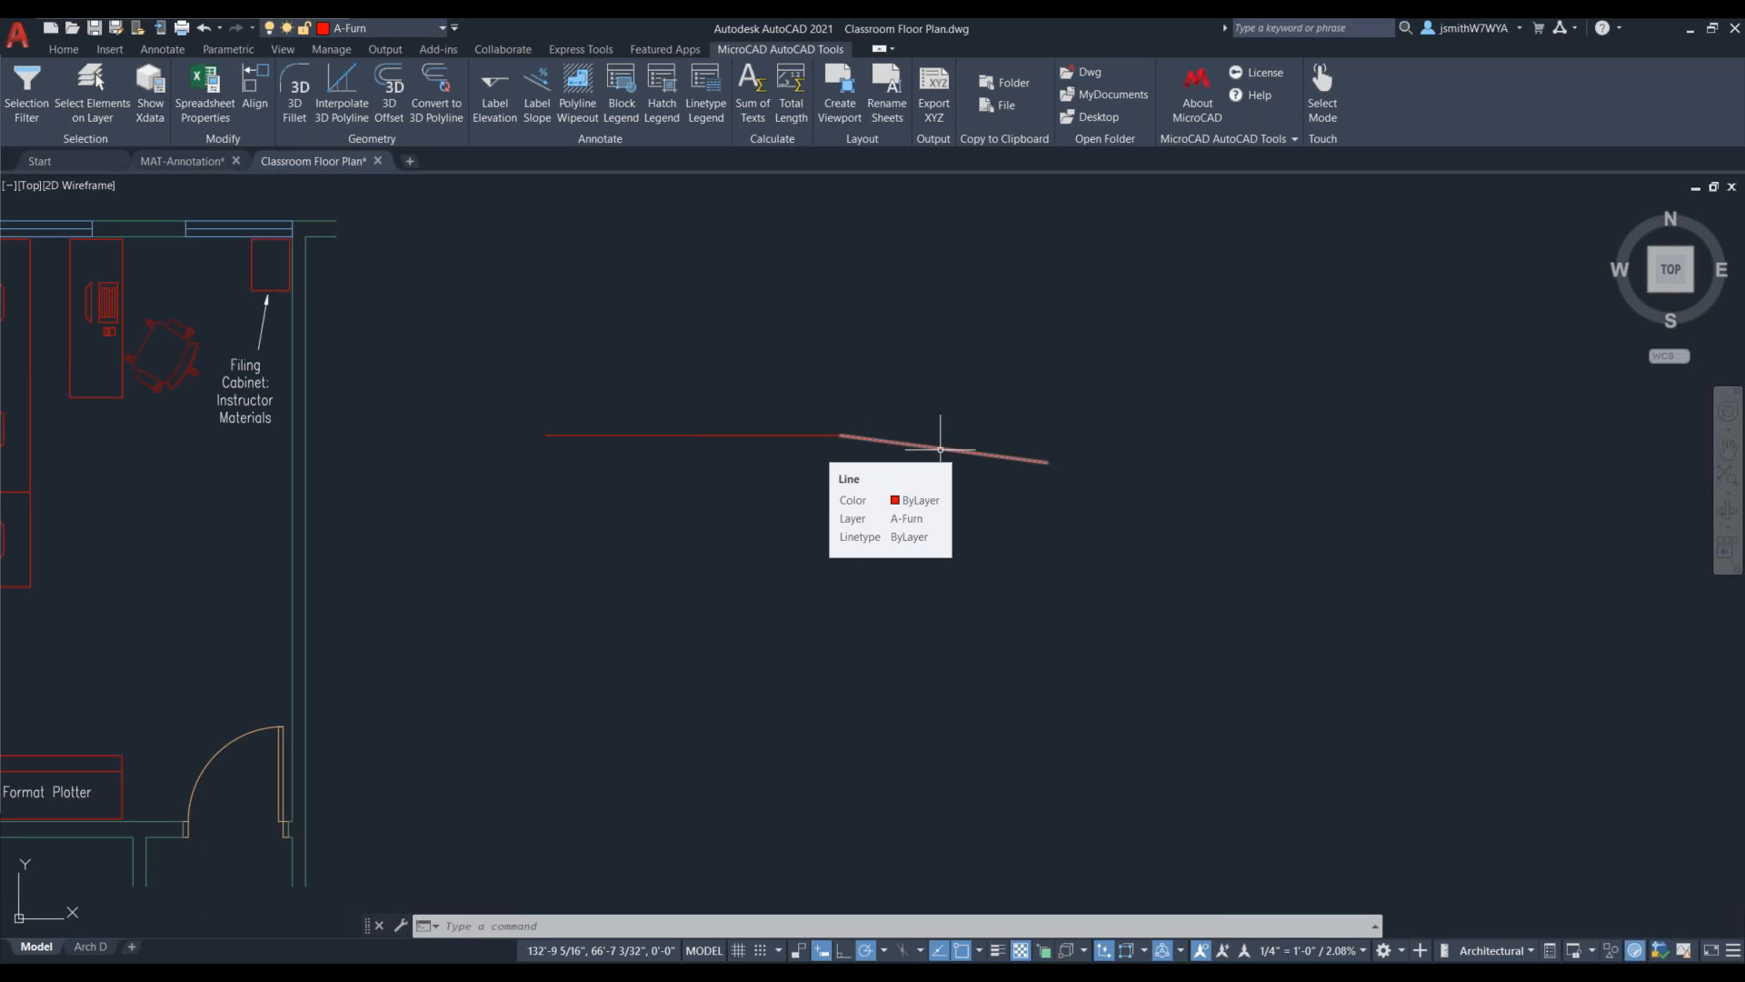
{"action": "type", "text": "rec"}
{"action": "key", "text": "Return"}
{"action": "left_click", "coordinate": [839, 578]}
{"action": "left_click", "coordinate": [999, 670]}
{"action": "key", "text": "Escape"}
{"action": "key", "text": "Escape"}
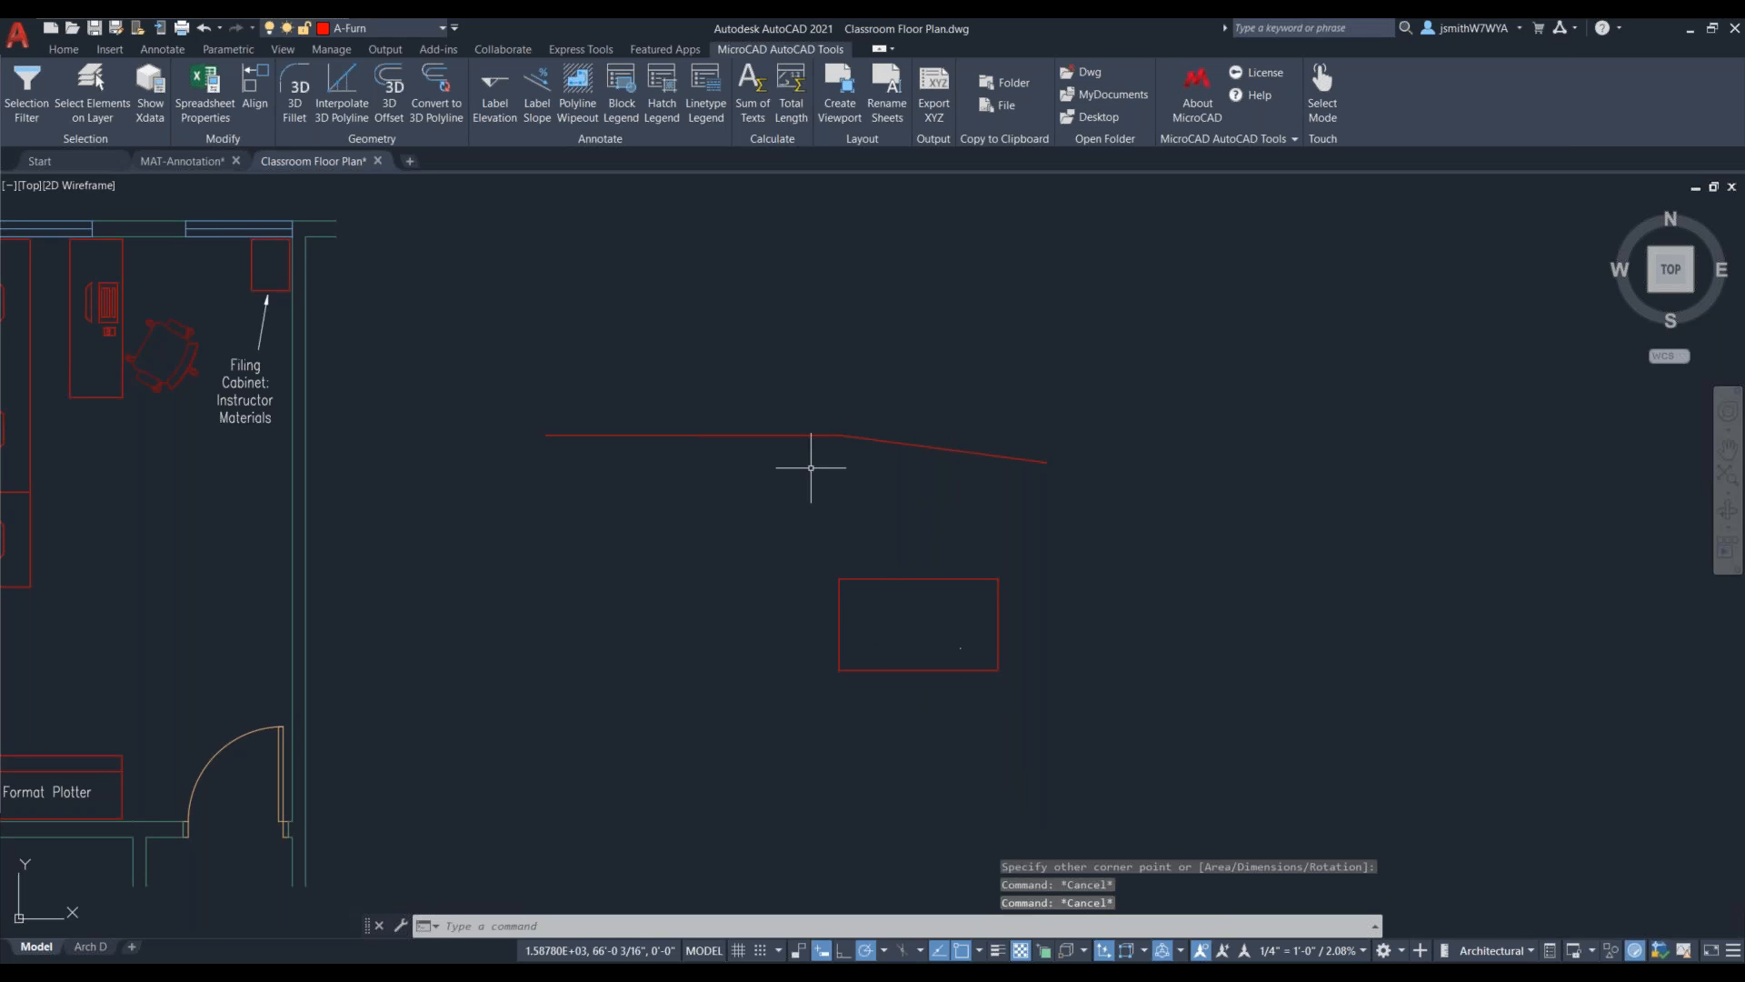
Step: Align the rectangle by its lower-left corner to the sloped red guide line, with Rotate objects enabled
{"action": "left_click", "coordinate": [255, 91]}
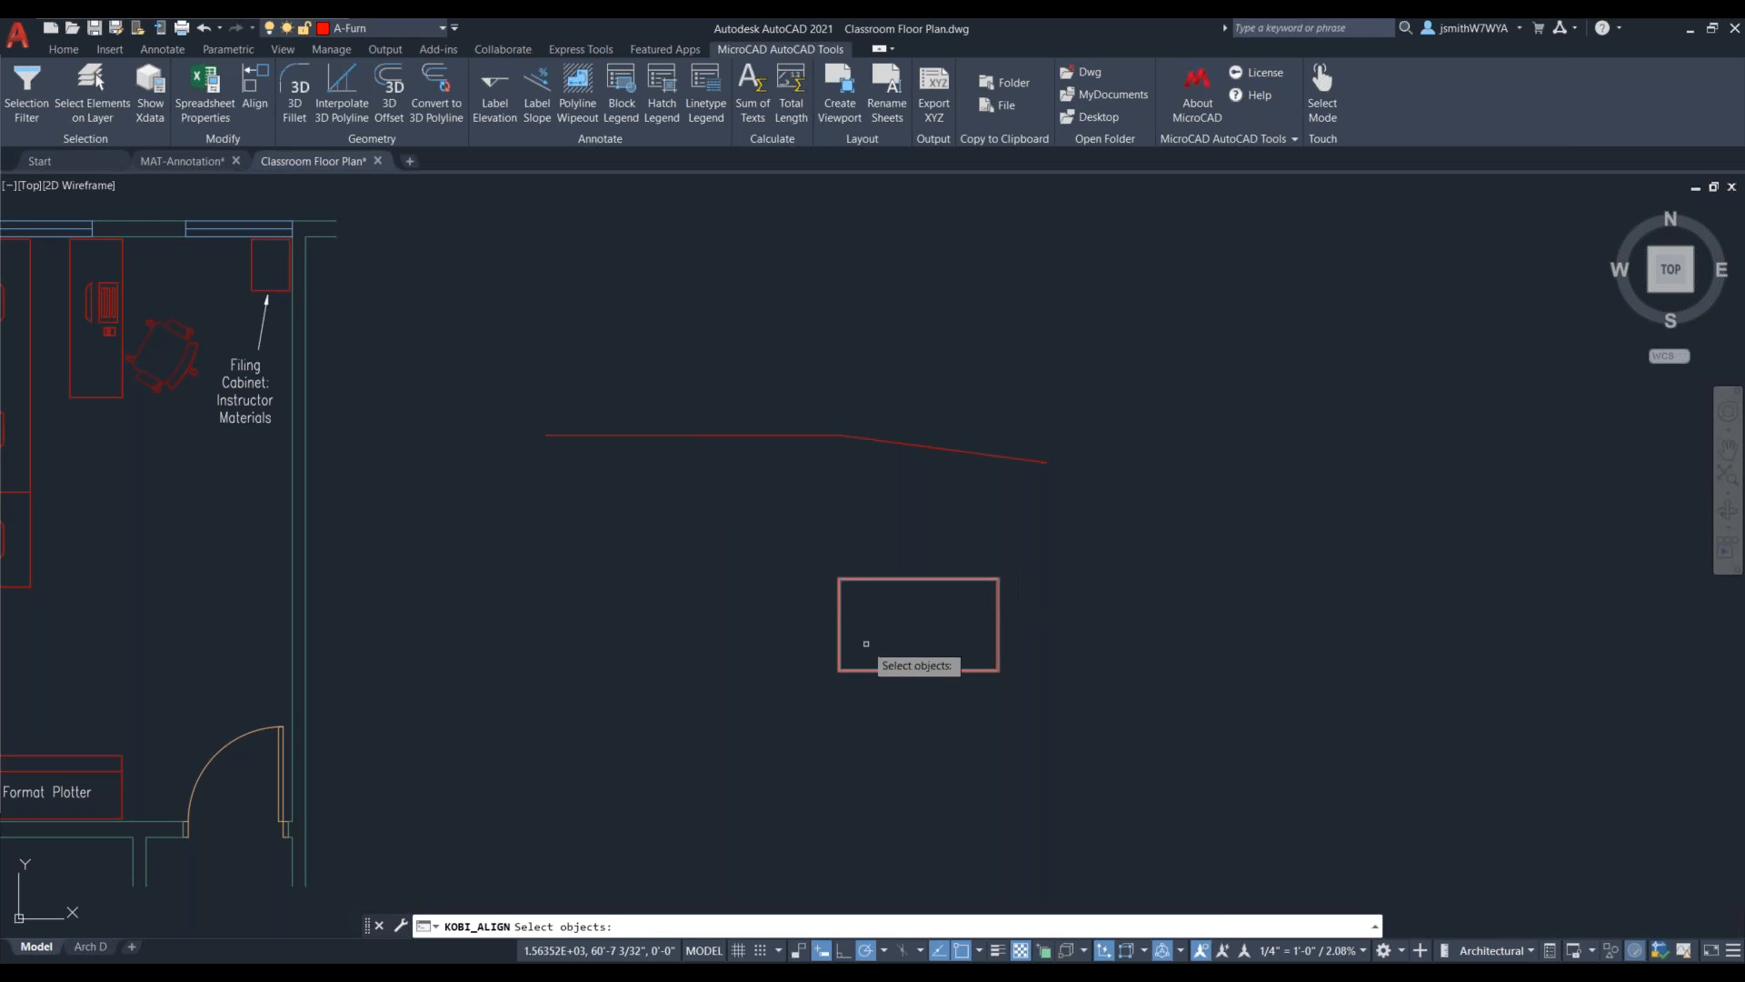
{"action": "left_click", "coordinate": [920, 582]}
{"action": "left_click", "coordinate": [911, 573]}
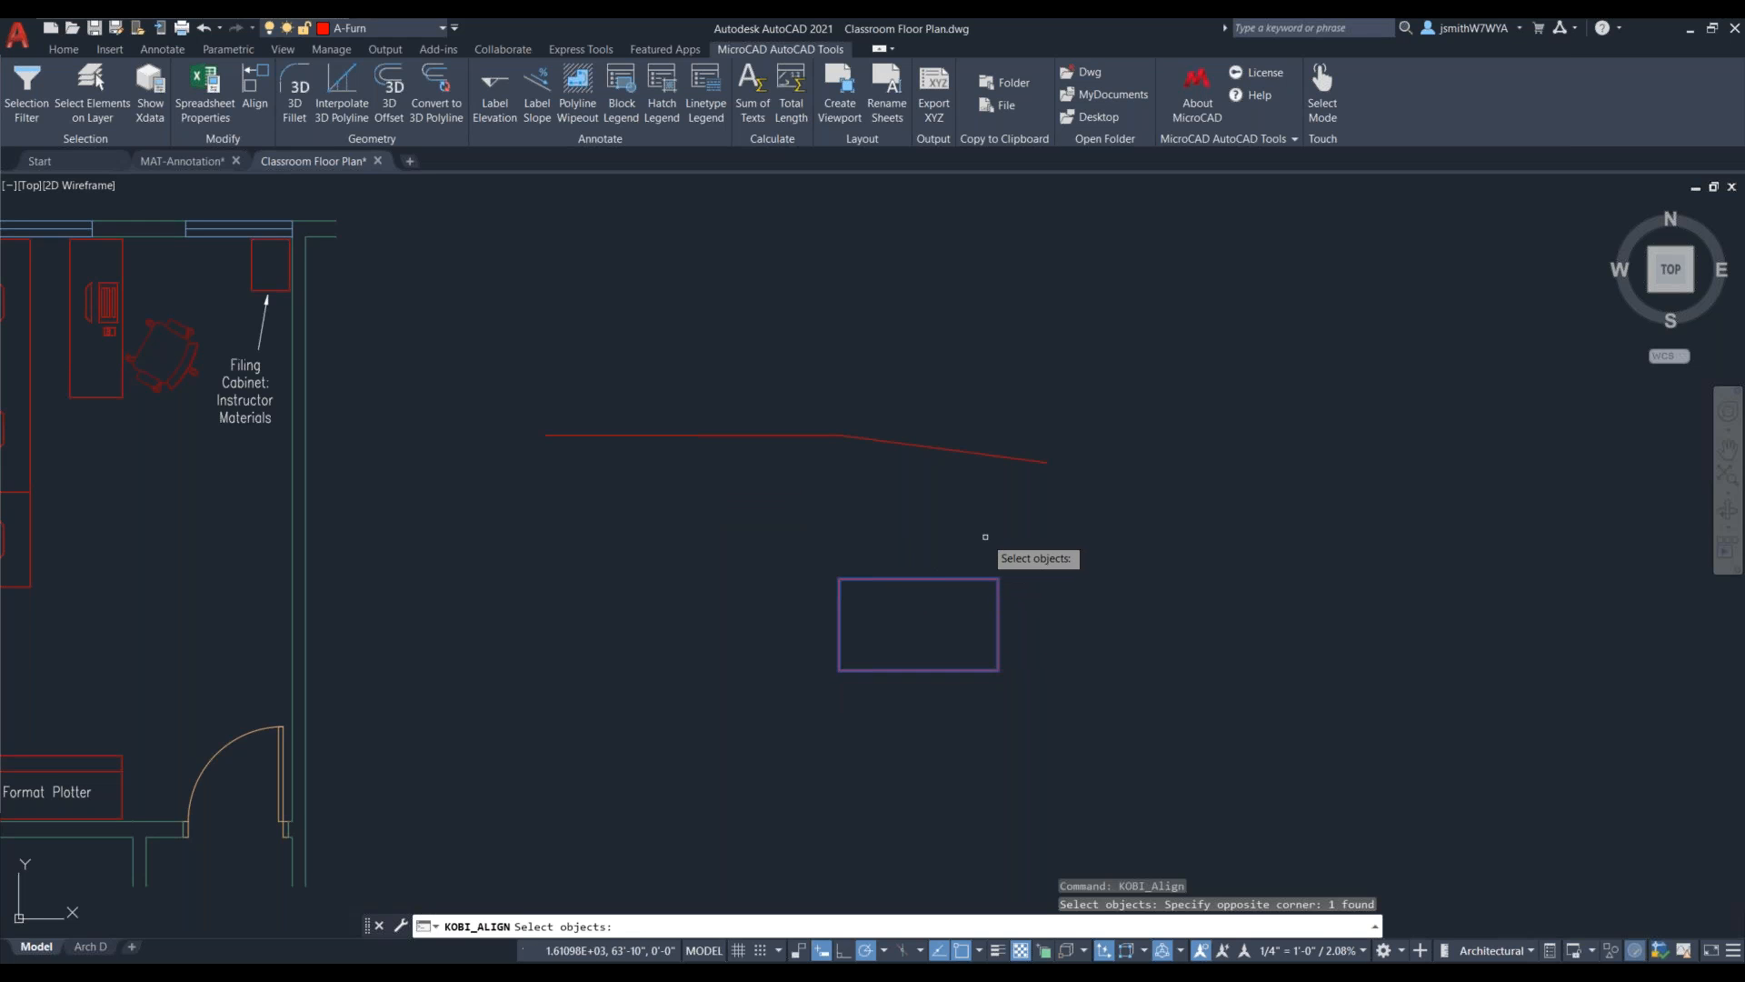
{"action": "key", "text": "Return"}
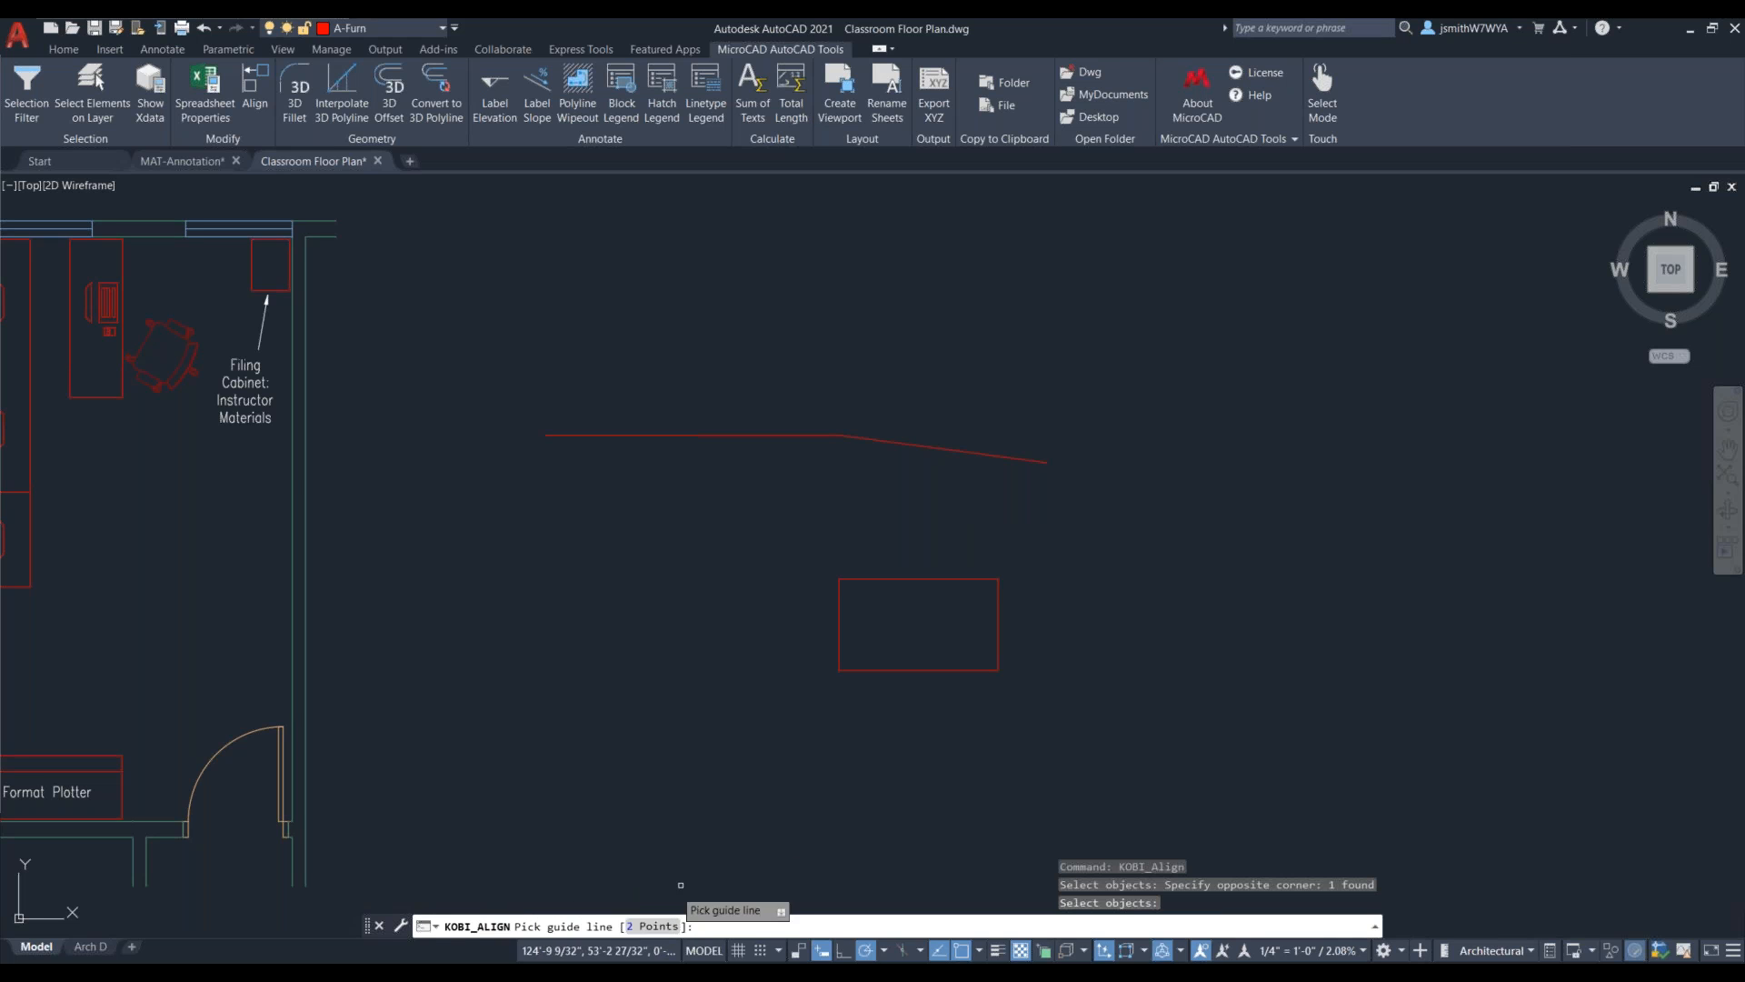
{"action": "left_click", "coordinate": [929, 447]}
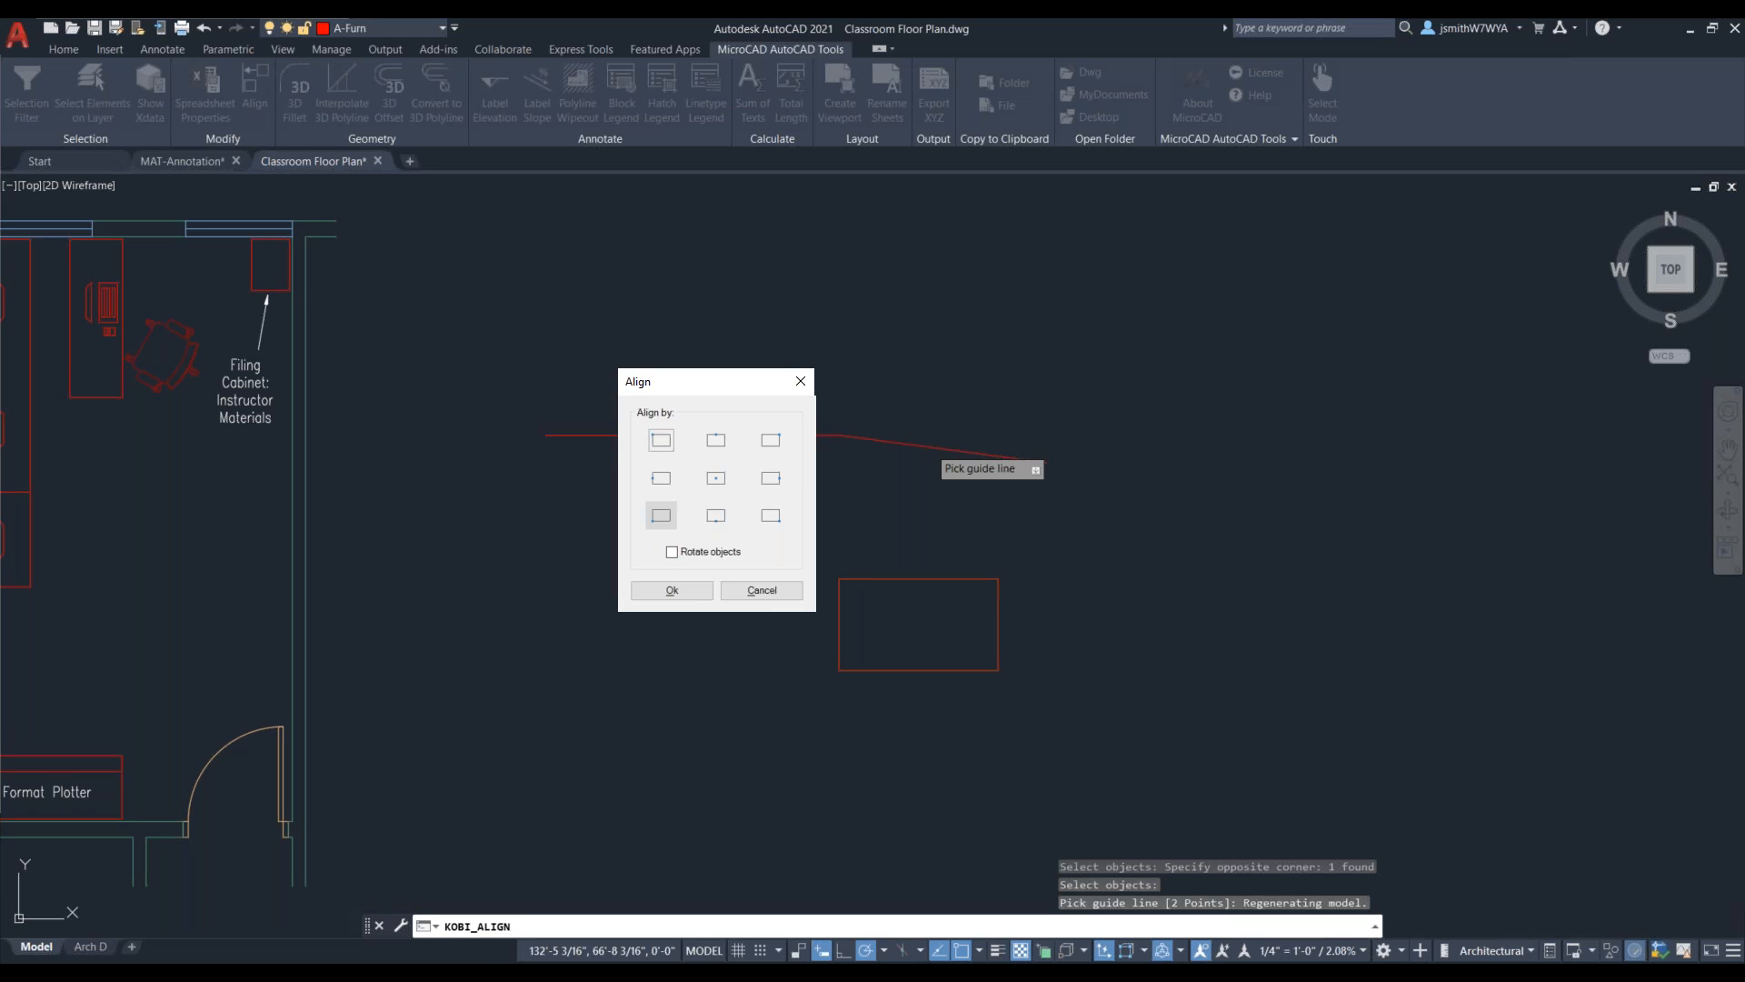
{"action": "left_click", "coordinate": [662, 517]}
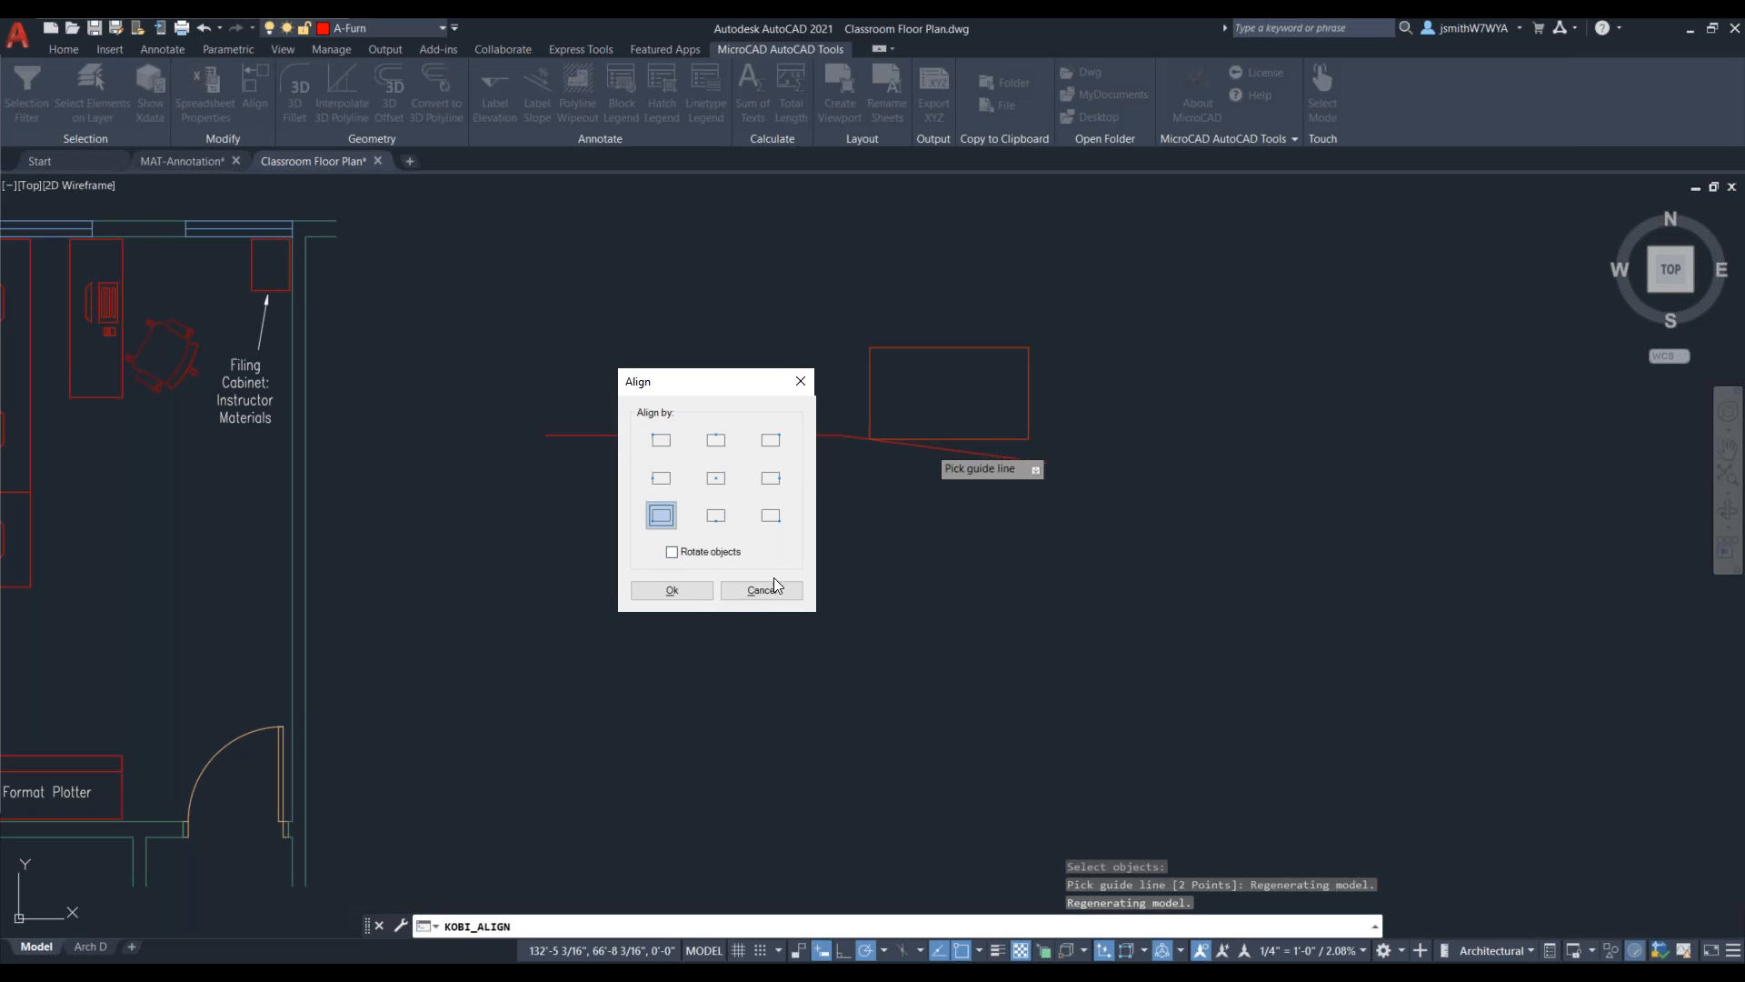
{"action": "left_click", "coordinate": [725, 554]}
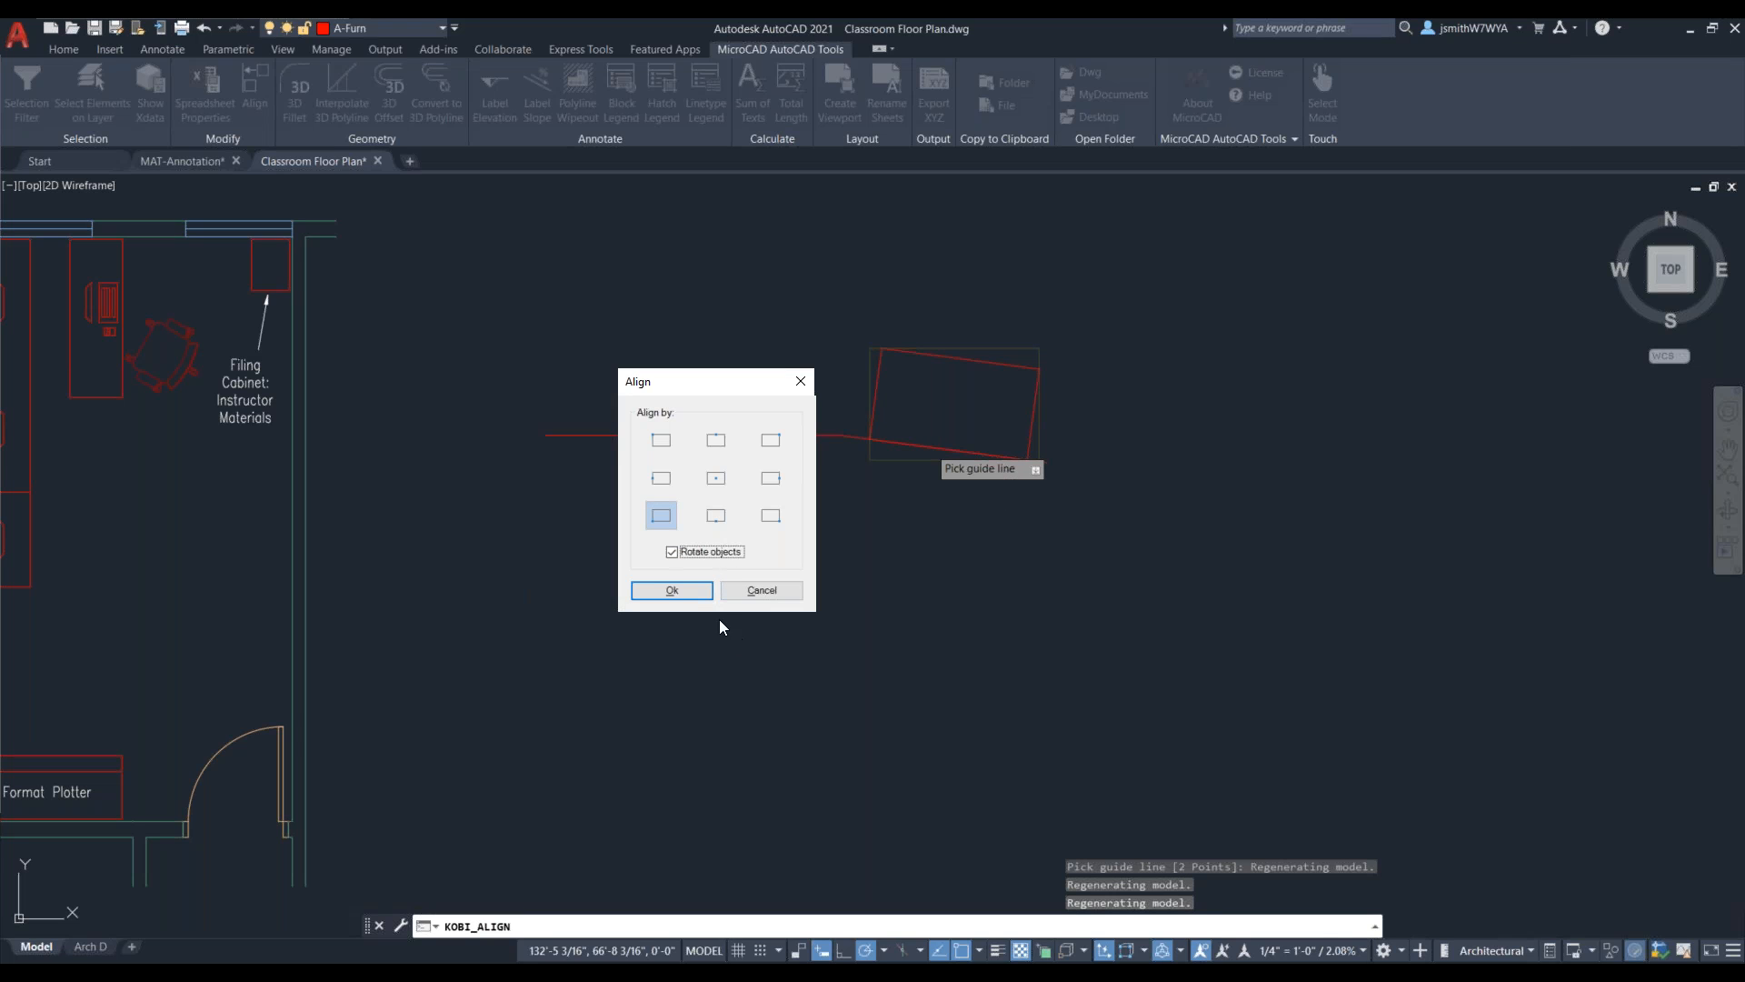
{"action": "left_click", "coordinate": [672, 591]}
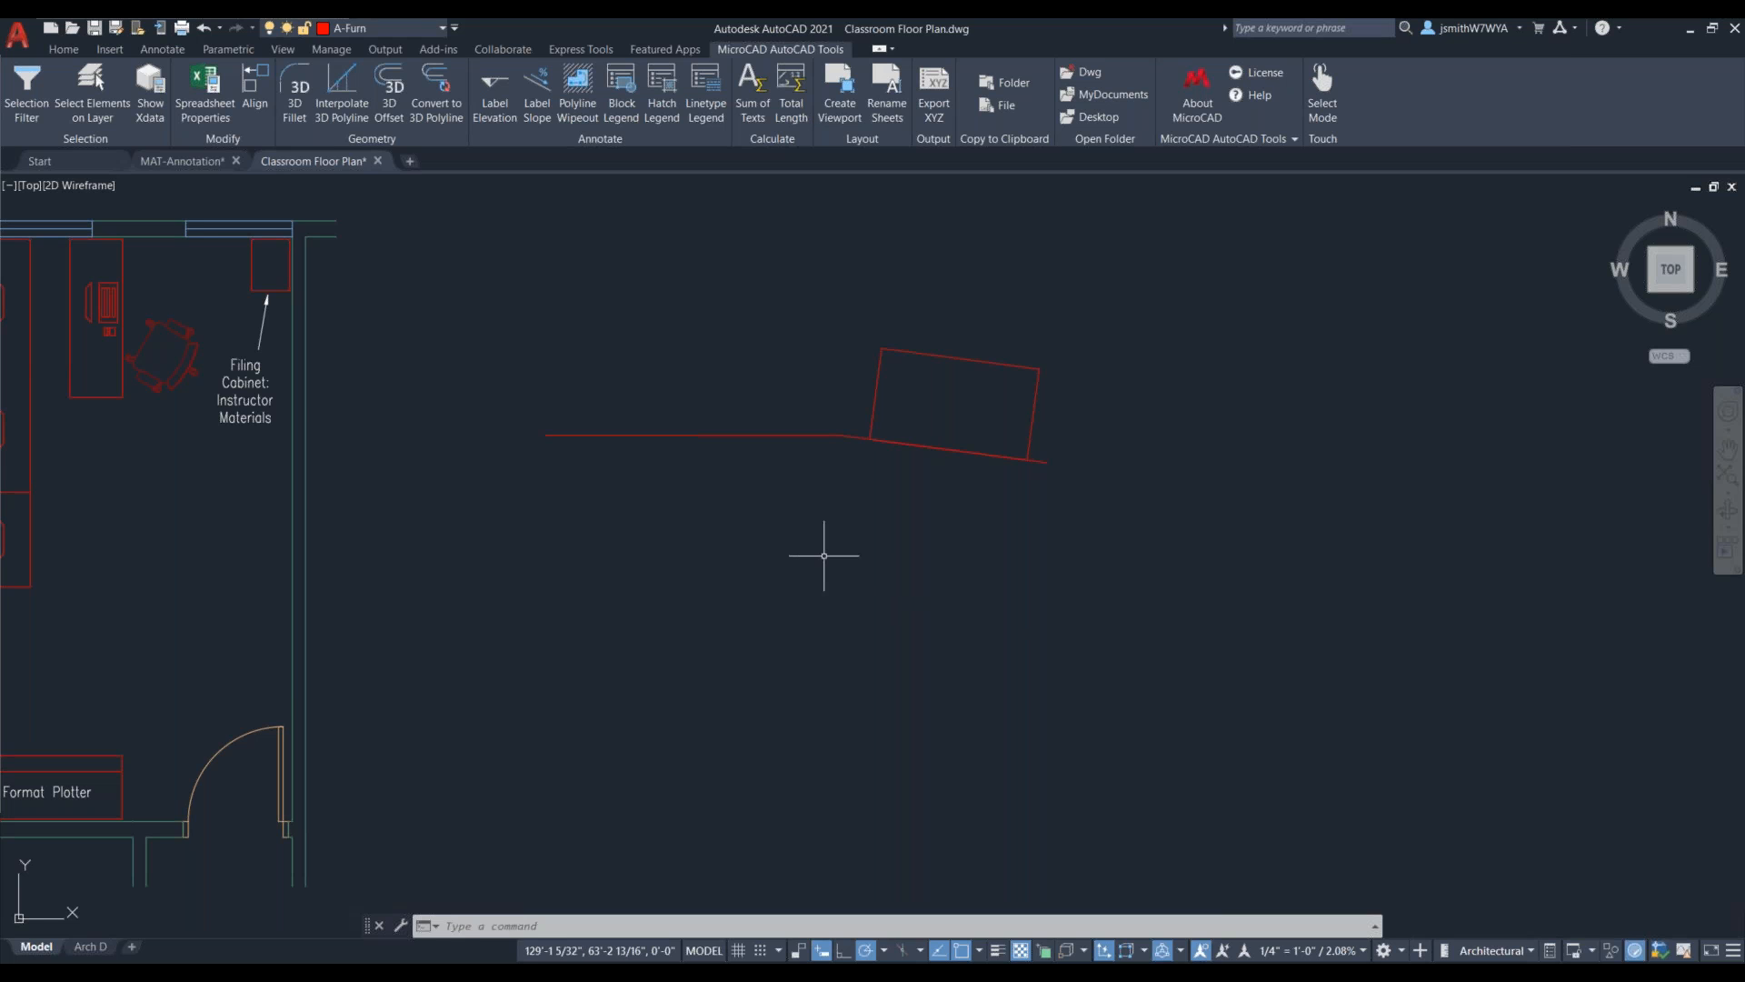
Step: Switch to the MAT-Annotation drawing and show its model space
{"action": "scroll", "coordinate": [823, 555], "scroll_direction": "down", "scroll_amount": 4}
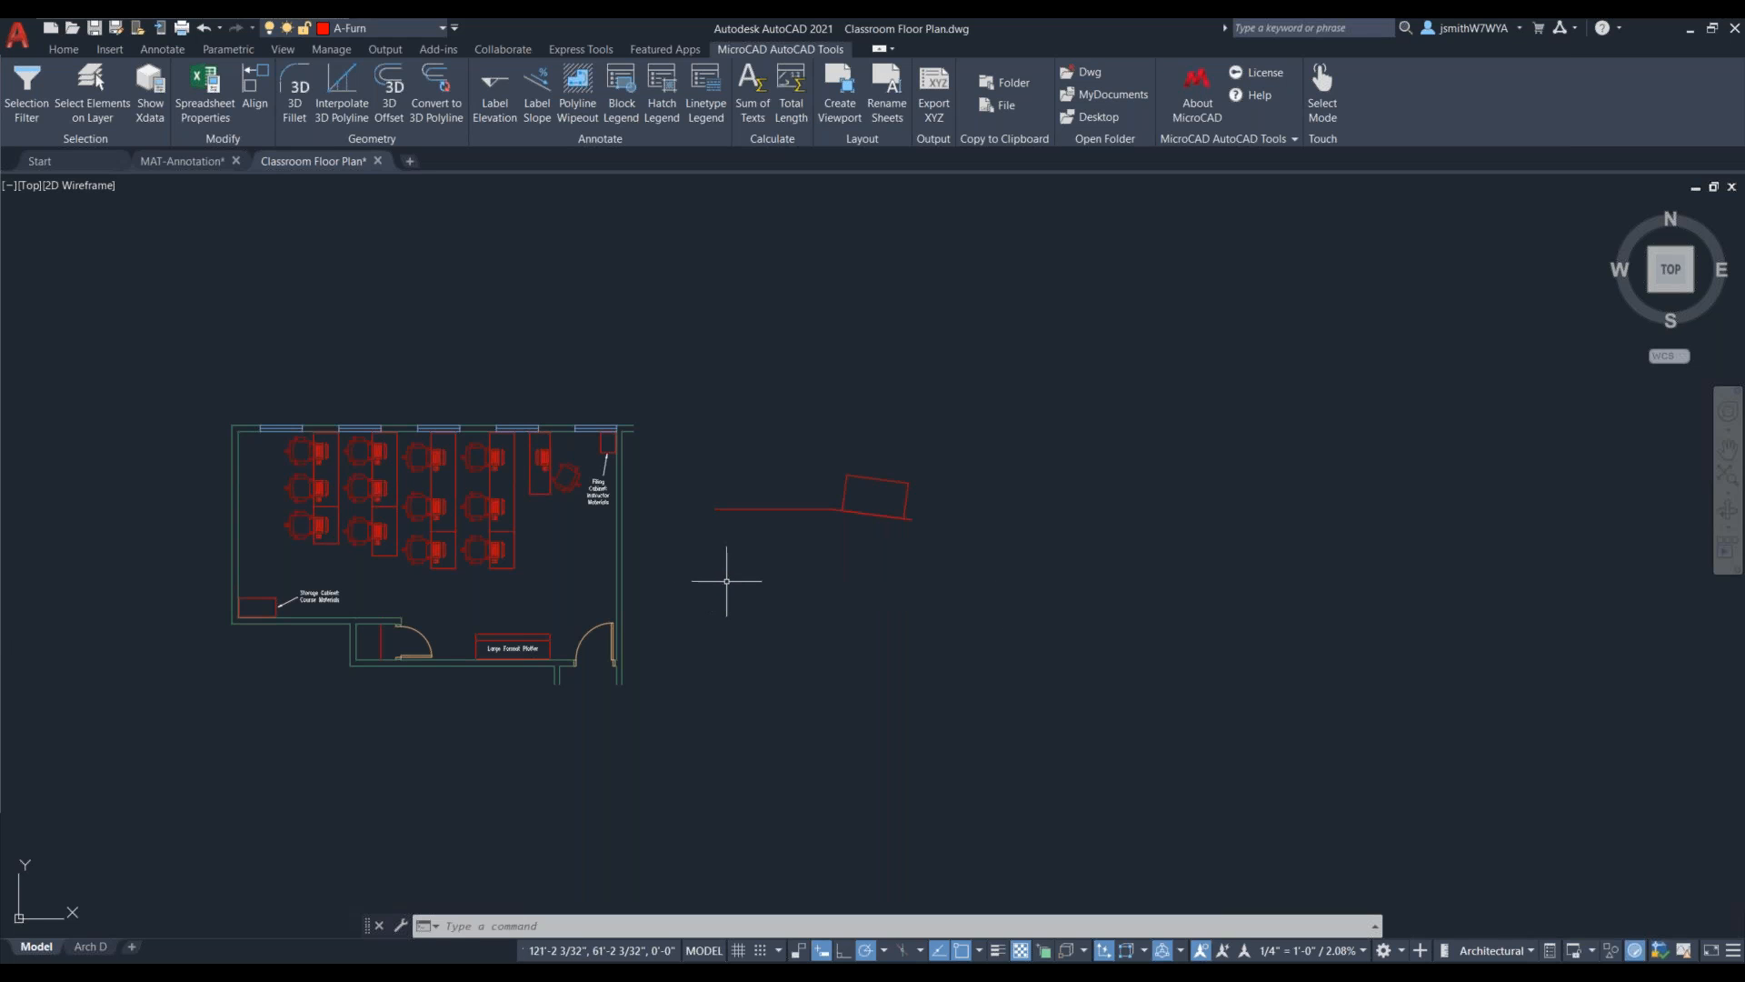
{"action": "scroll", "coordinate": [726, 580], "scroll_direction": "up", "scroll_amount": 2}
{"action": "mouse_move", "coordinate": [180, 160]}
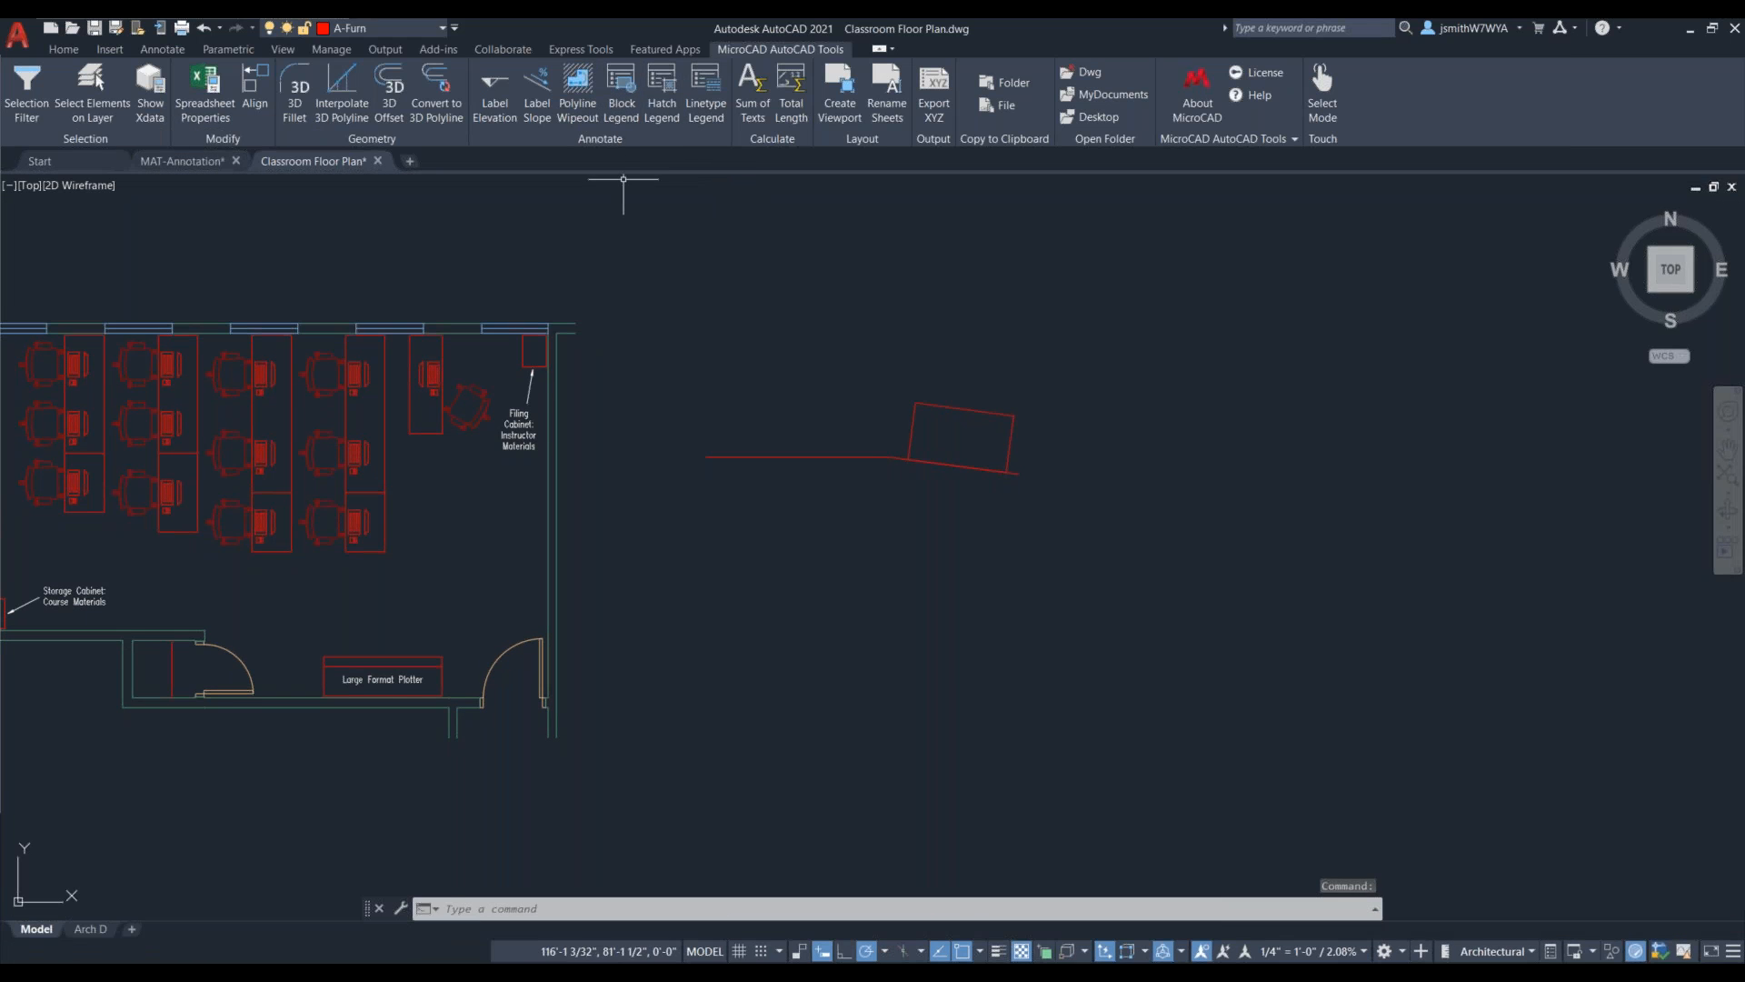
{"action": "left_click", "coordinate": [198, 160]}
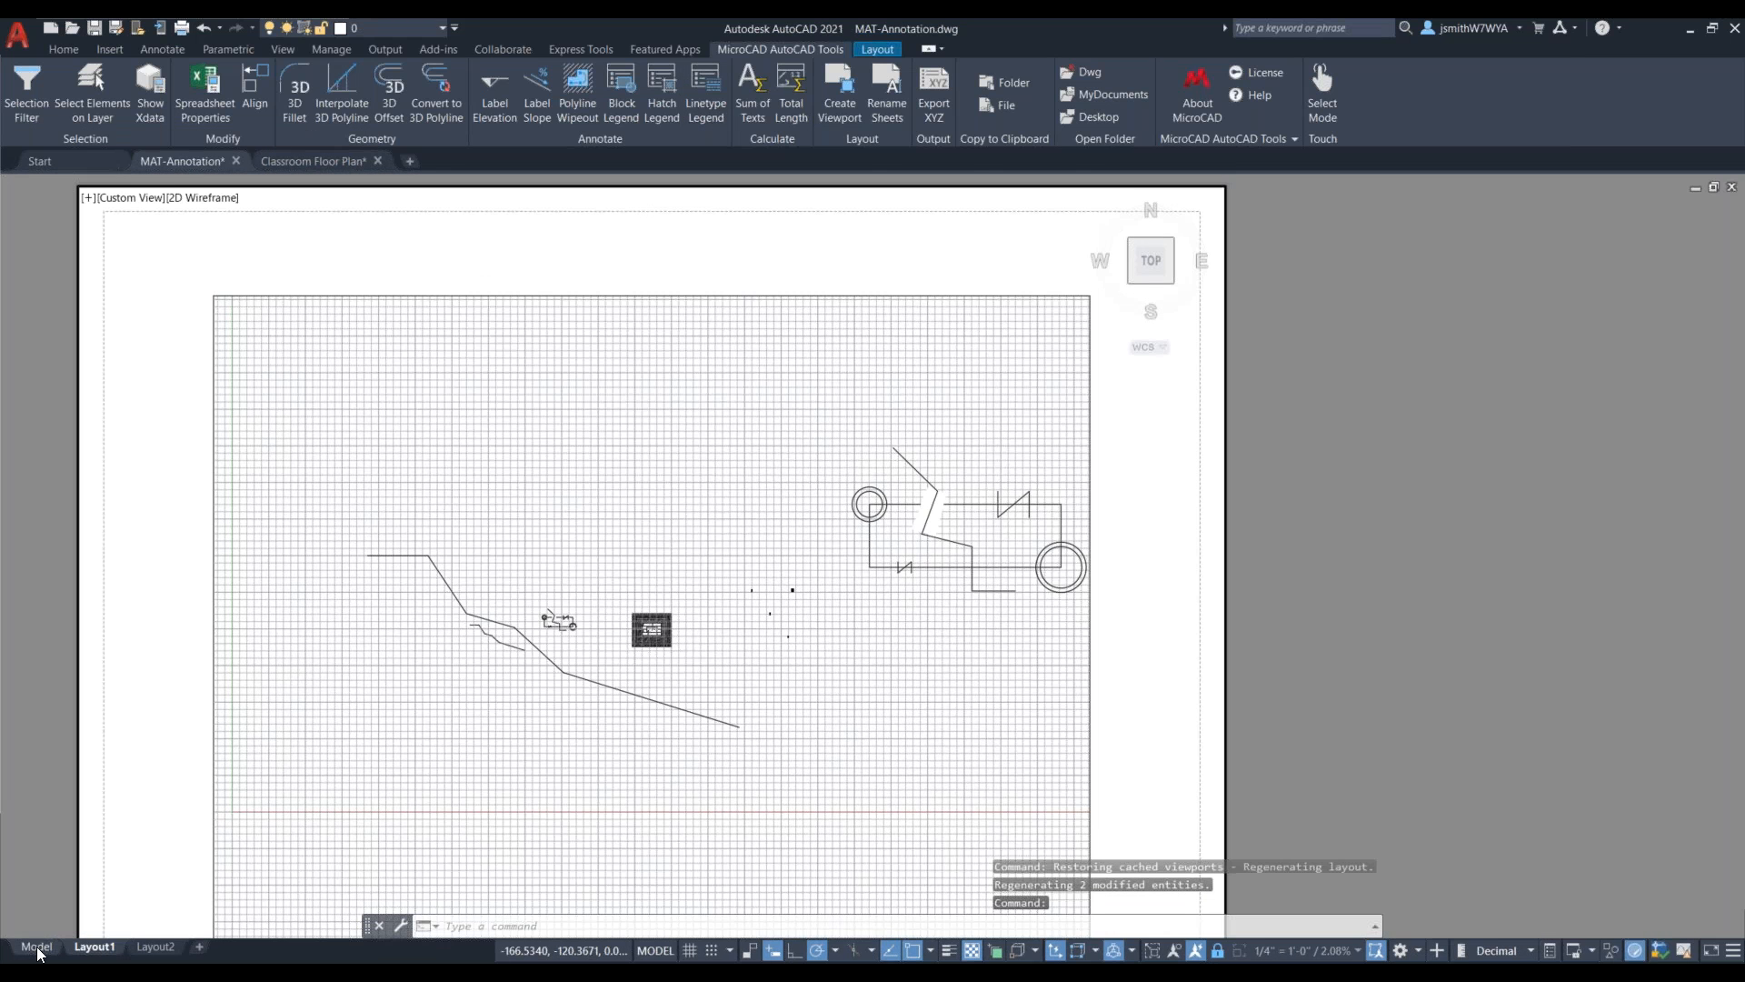
{"action": "left_click", "coordinate": [37, 949]}
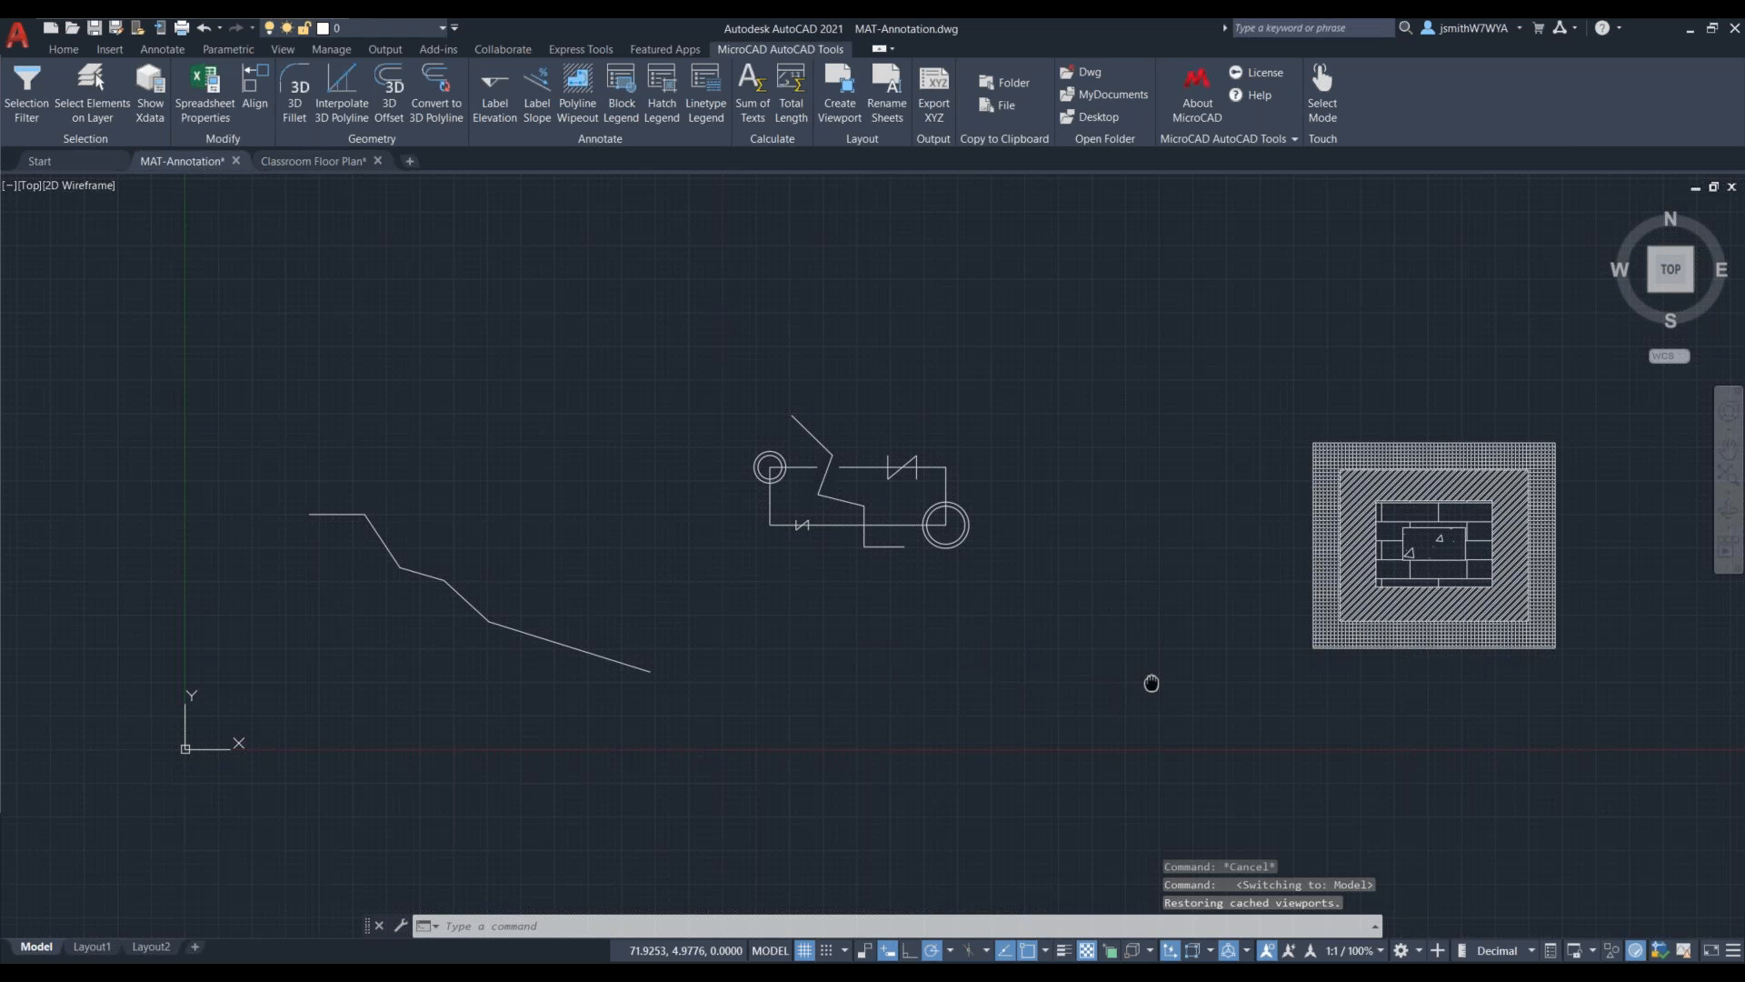
Step: Insert a block legend of all listed blocks, in Standard table style and titled Legend, to the right of the valve and connector diagram
{"action": "middle_click_drag", "start_coordinate": [1150, 686], "coordinate": [715, 651]}
{"action": "scroll", "coordinate": [1224, 558], "scroll_direction": "up", "scroll_amount": 2}
{"action": "mouse_move", "coordinate": [1181, 428]}
{"action": "middle_mouse_down"}
{"action": "mouse_move", "coordinate": [1194, 456]}
{"action": "mouse_move", "coordinate": [1736, 499]}
{"action": "middle_mouse_up"}
{"action": "scroll", "coordinate": [364, 456], "scroll_direction": "up", "scroll_amount": 2}
{"action": "middle_click_drag", "start_coordinate": [363, 455], "coordinate": [411, 471]}
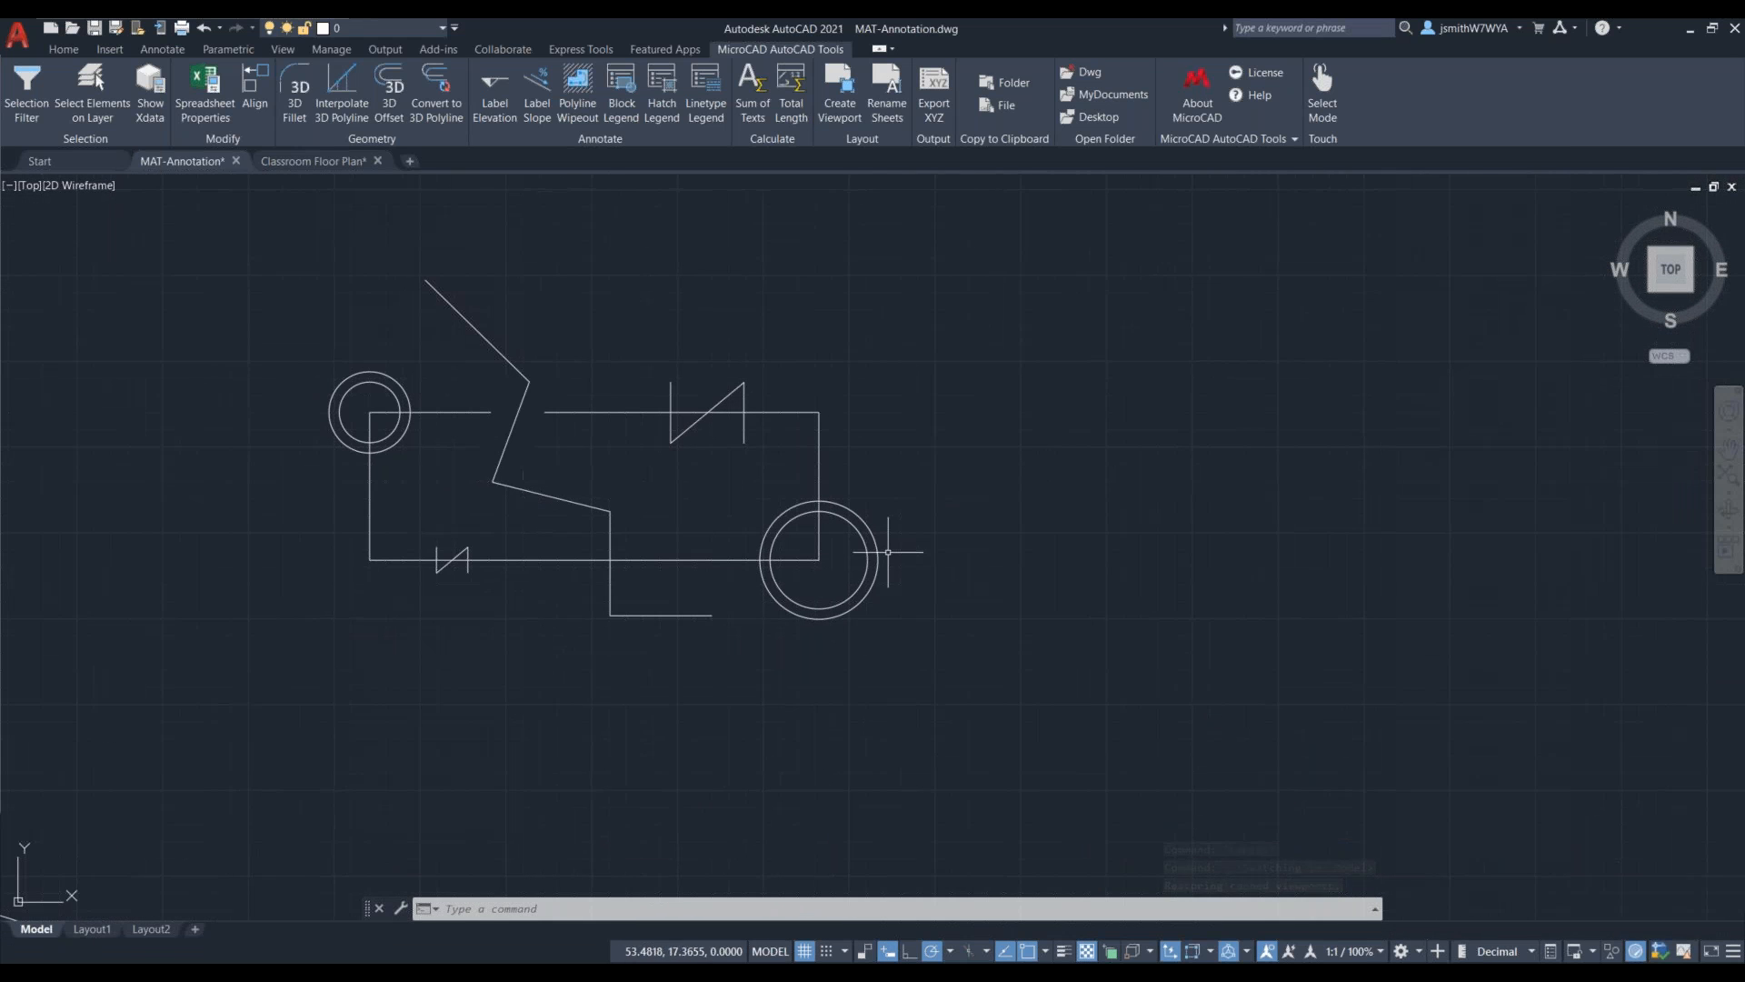
{"action": "left_click", "coordinate": [625, 105]}
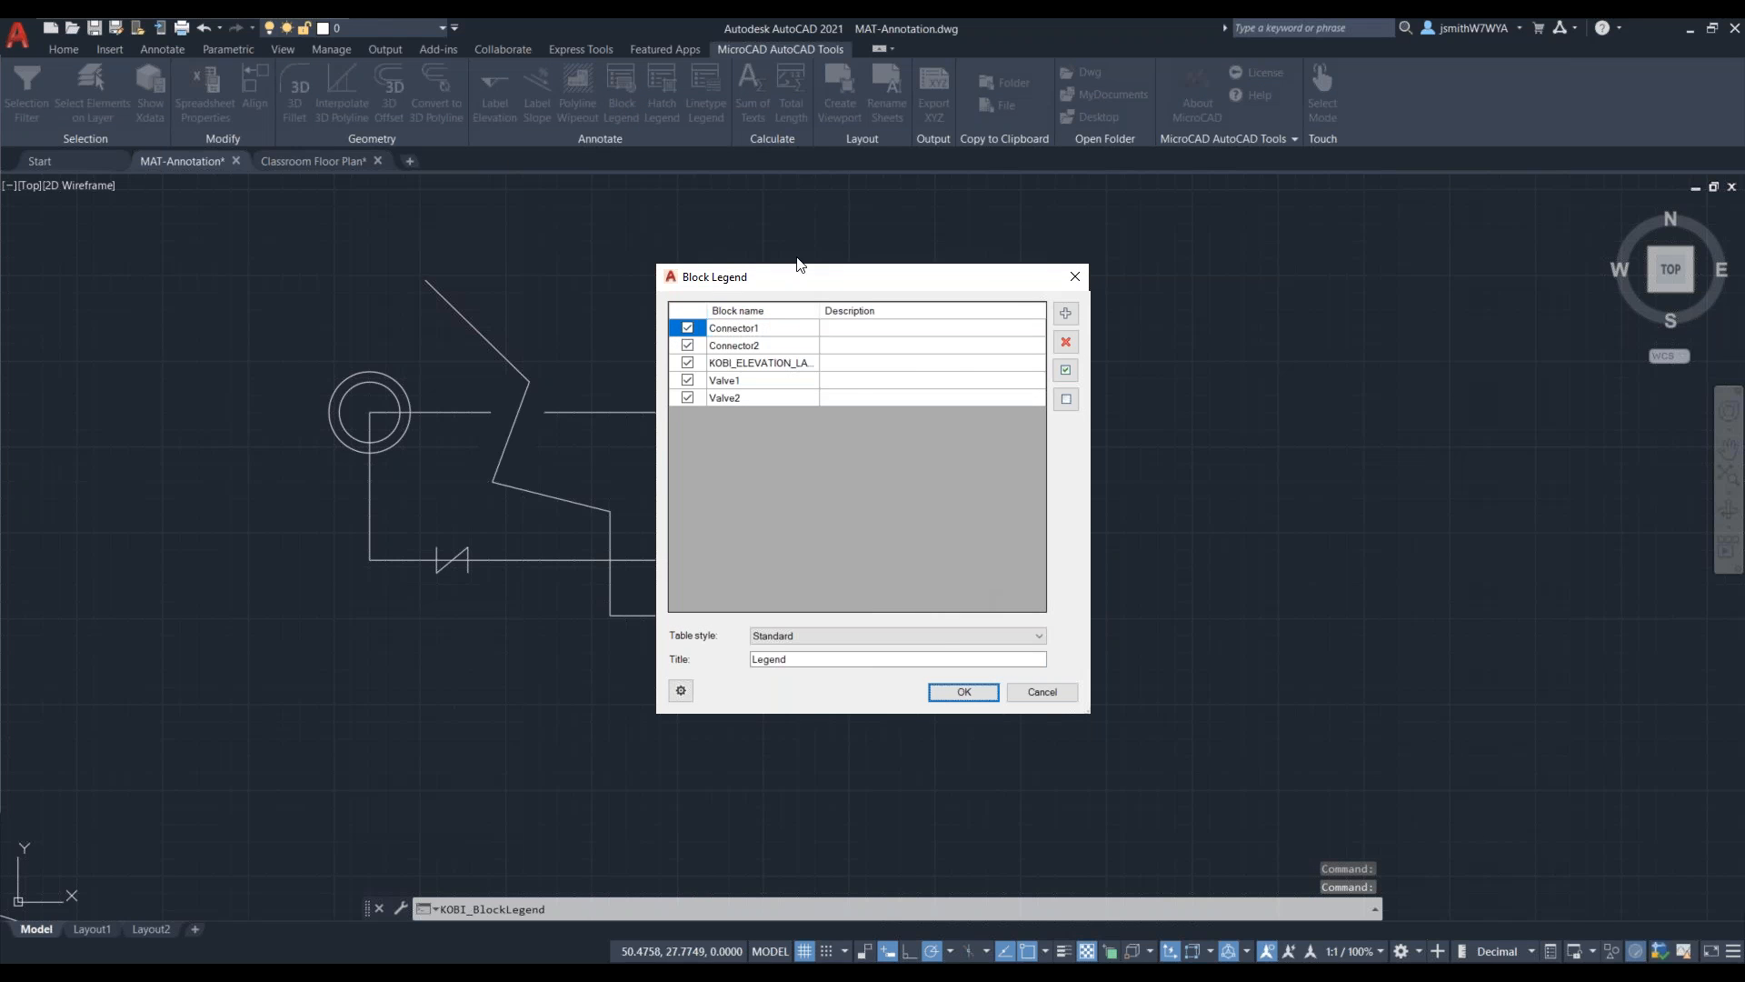
{"action": "left_click_drag", "start_coordinate": [810, 285], "coordinate": [1070, 278]}
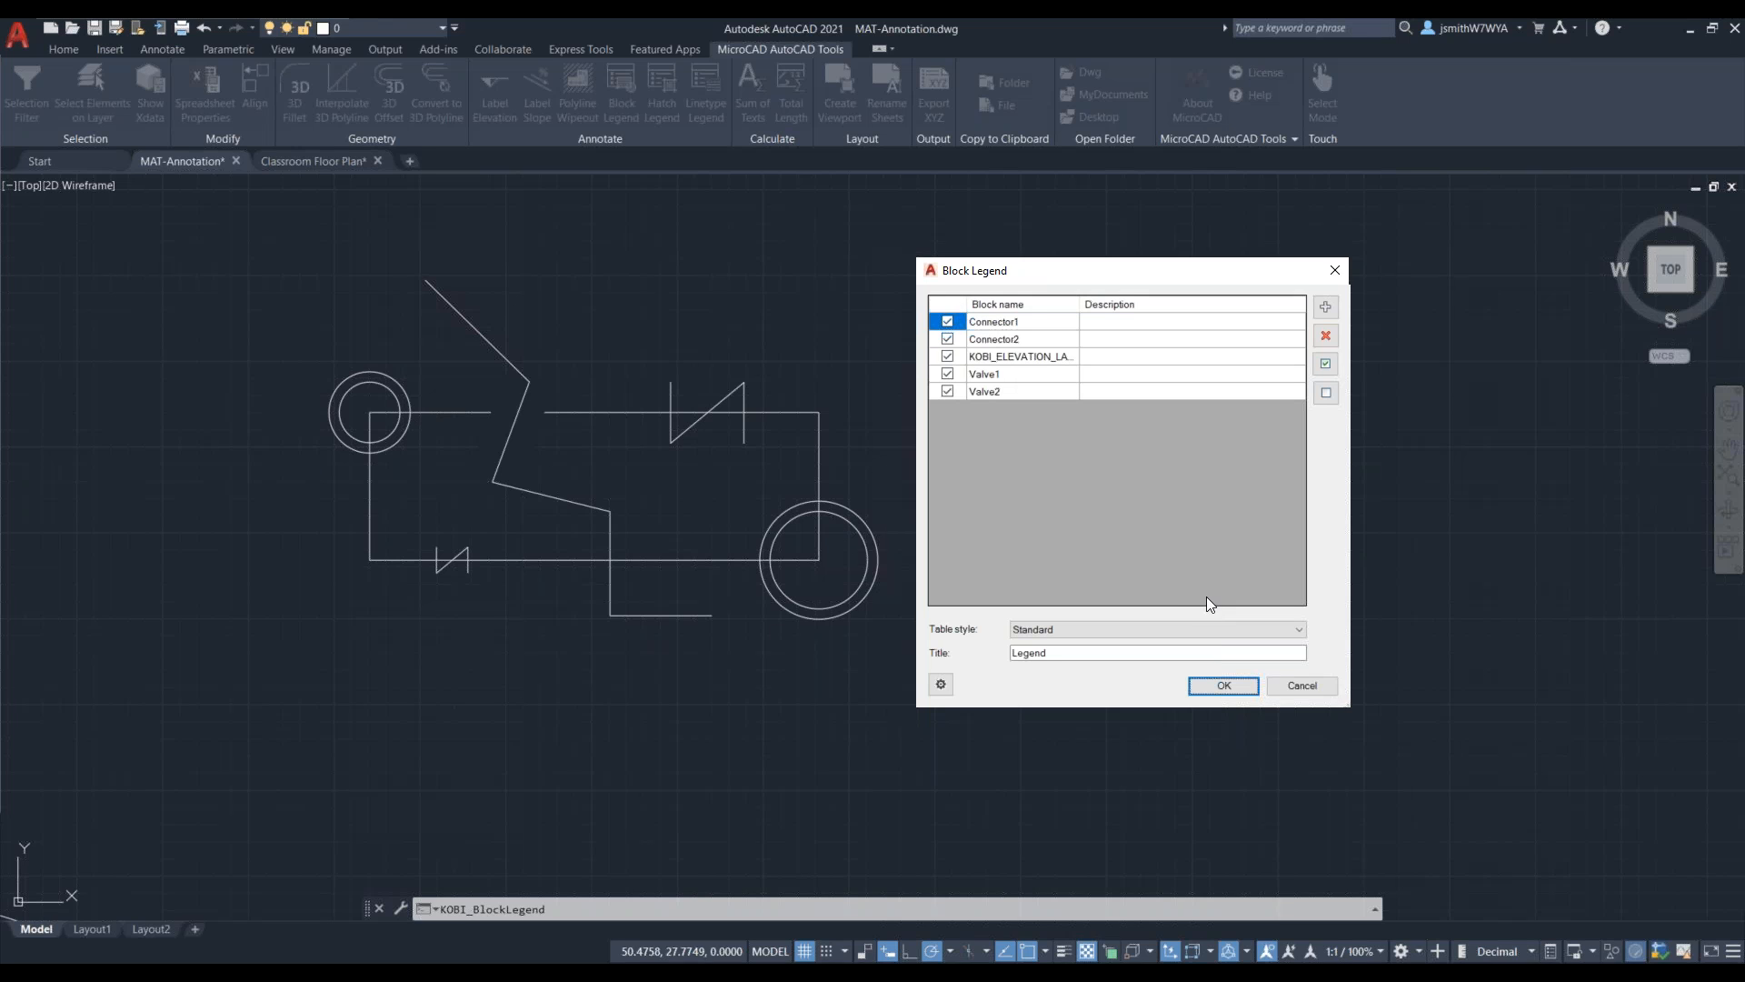
{"action": "left_click", "coordinate": [1219, 684]}
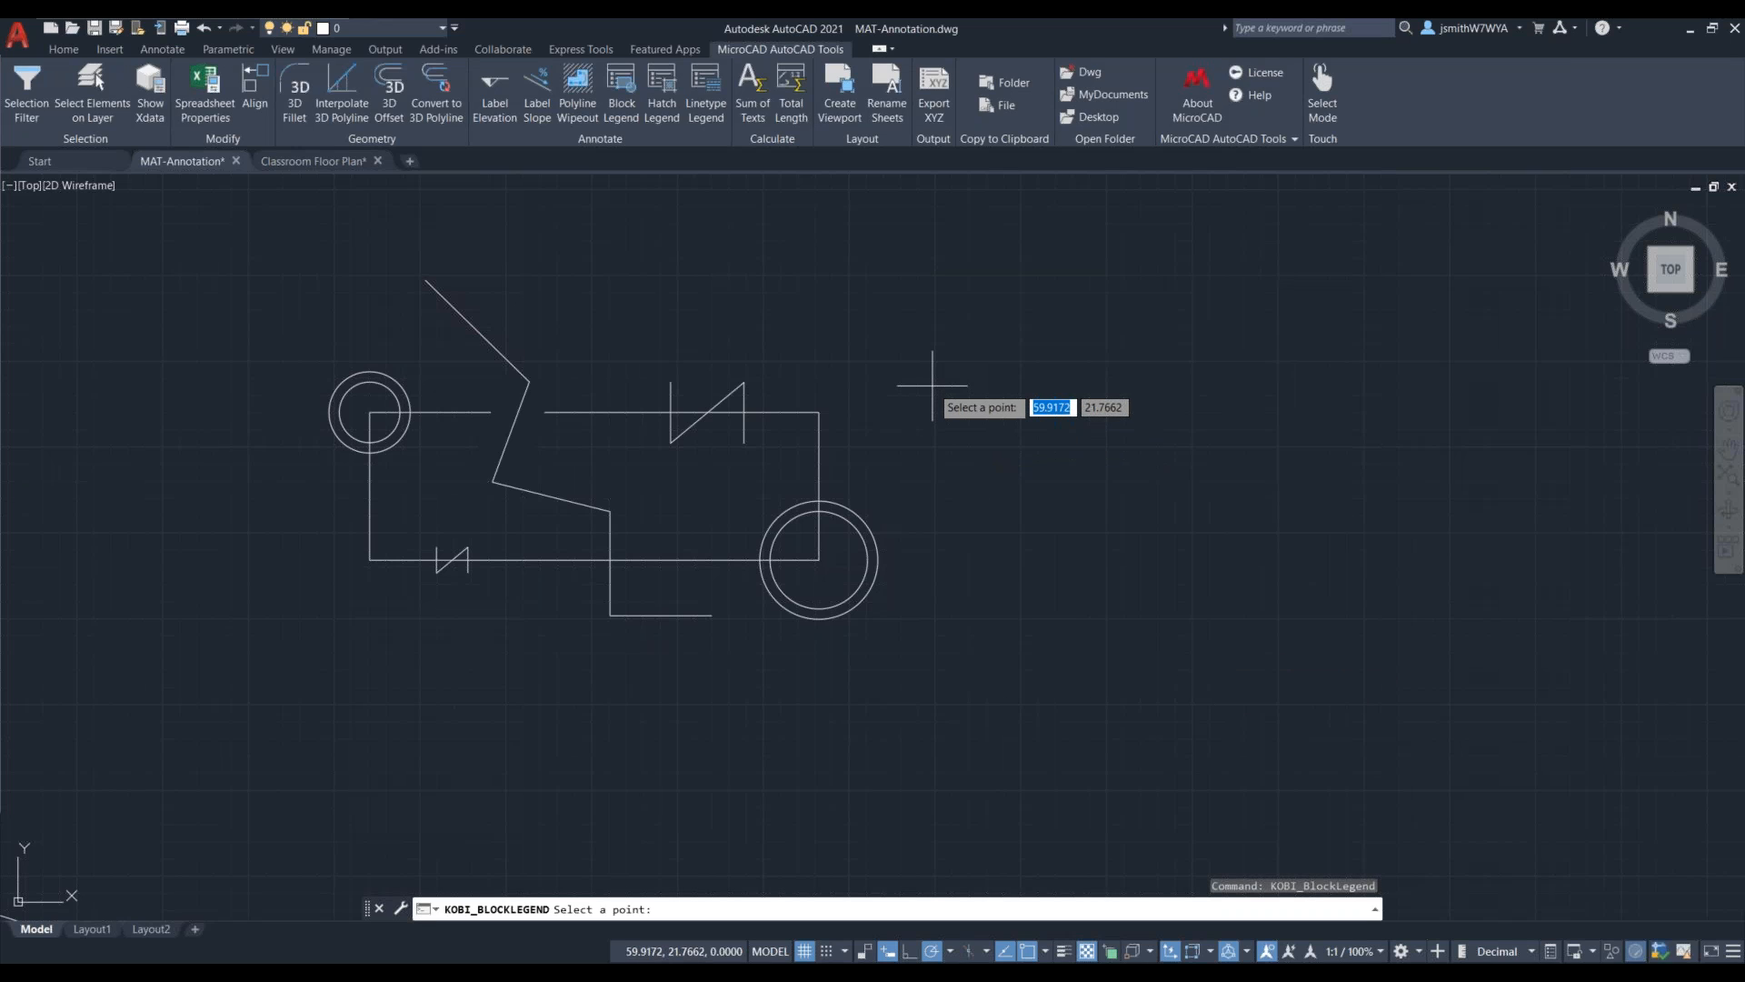
{"action": "left_click", "coordinate": [934, 386]}
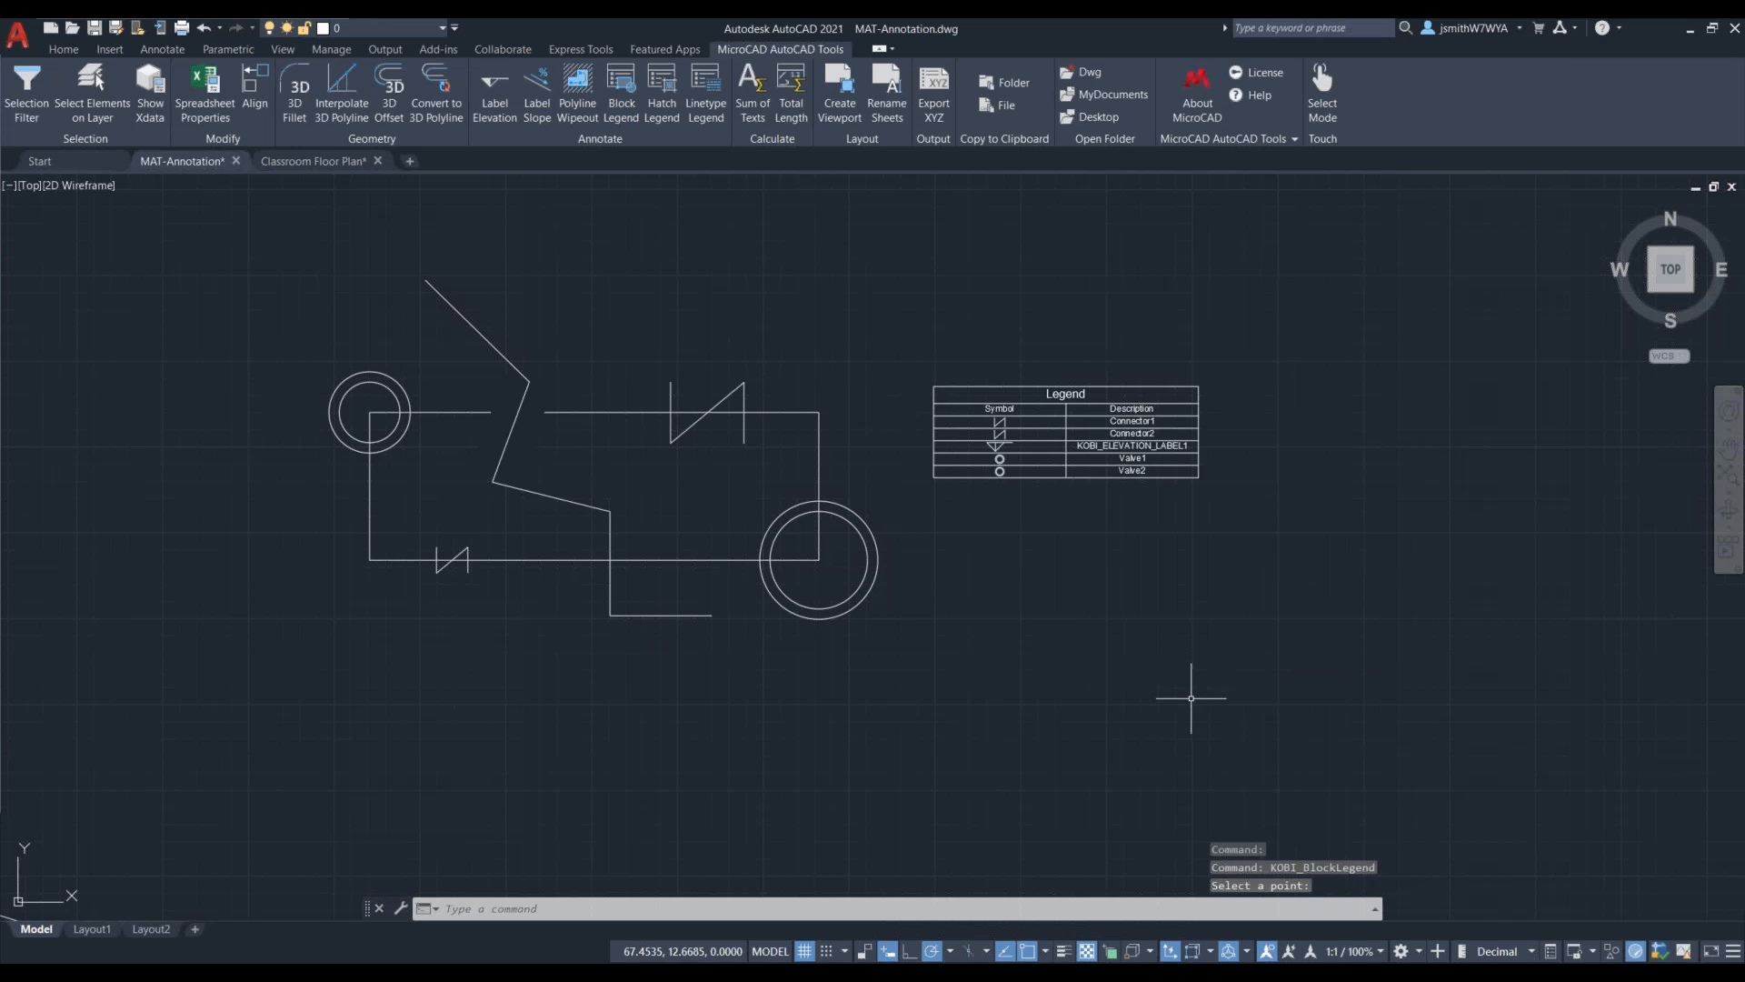
Step: Examine the legend table's symbols and descriptions, opening the Connector1 description cell for editing and leaving it
{"action": "scroll", "coordinate": [1085, 431], "scroll_direction": "up", "scroll_amount": 2}
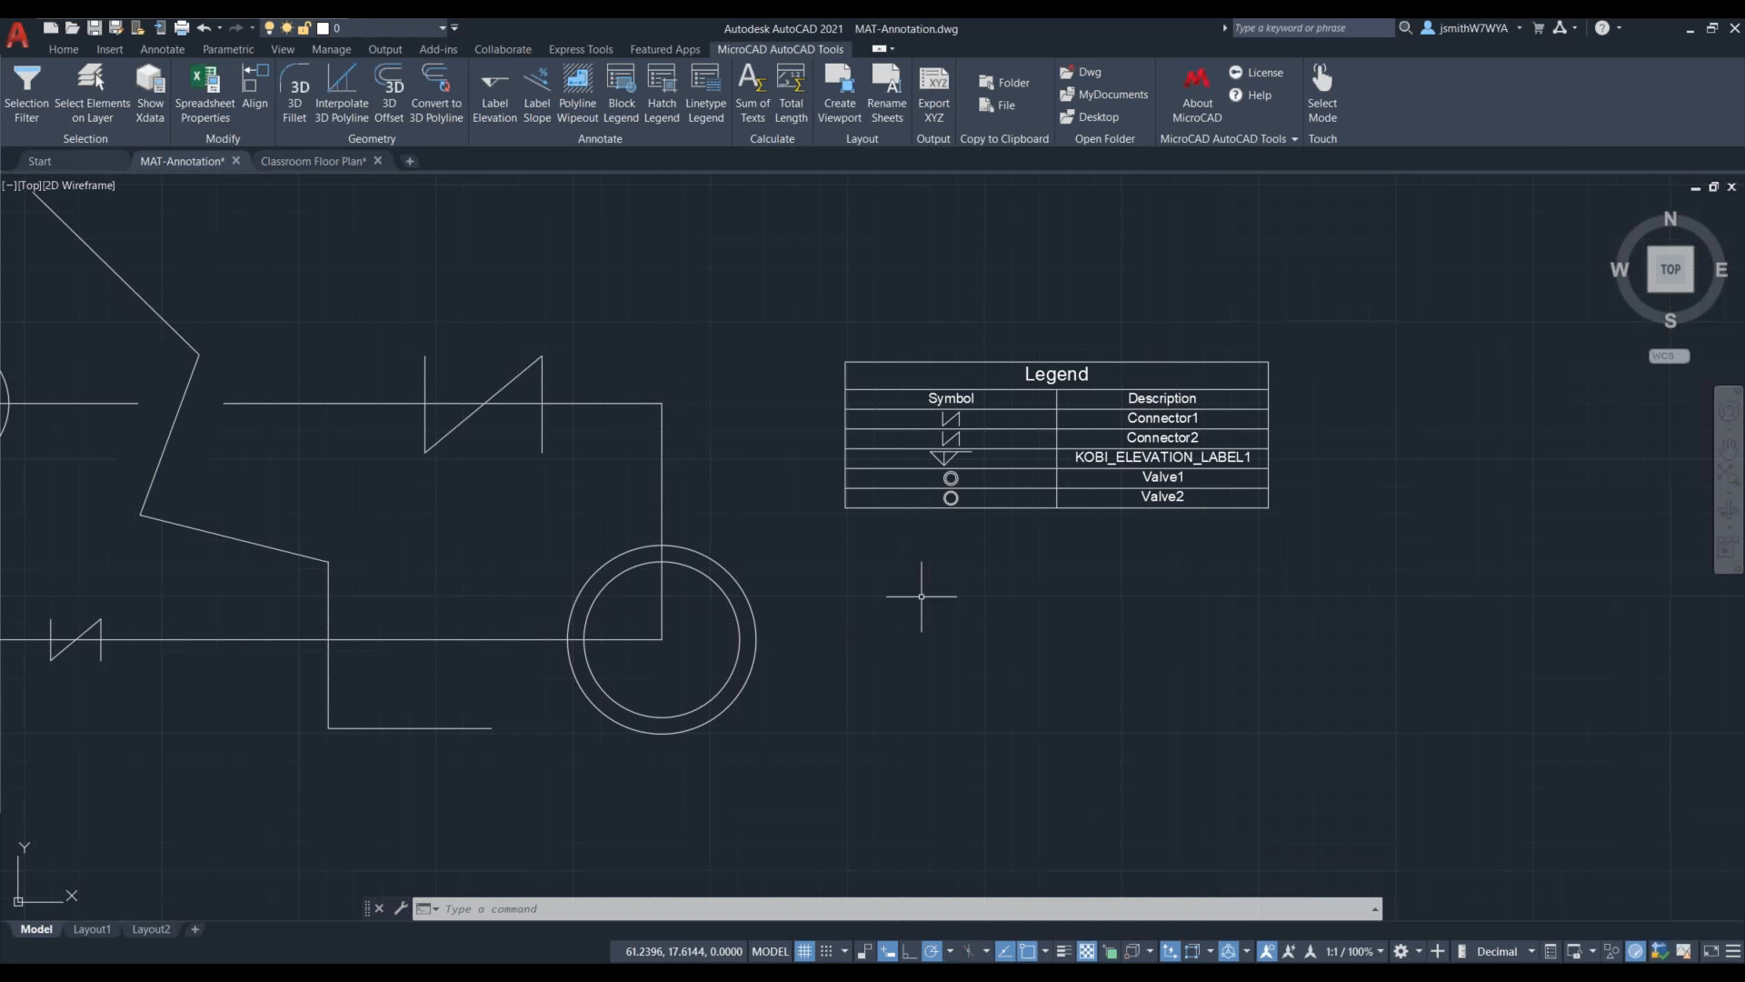
{"action": "scroll", "coordinate": [975, 403], "scroll_direction": "up", "scroll_amount": 2}
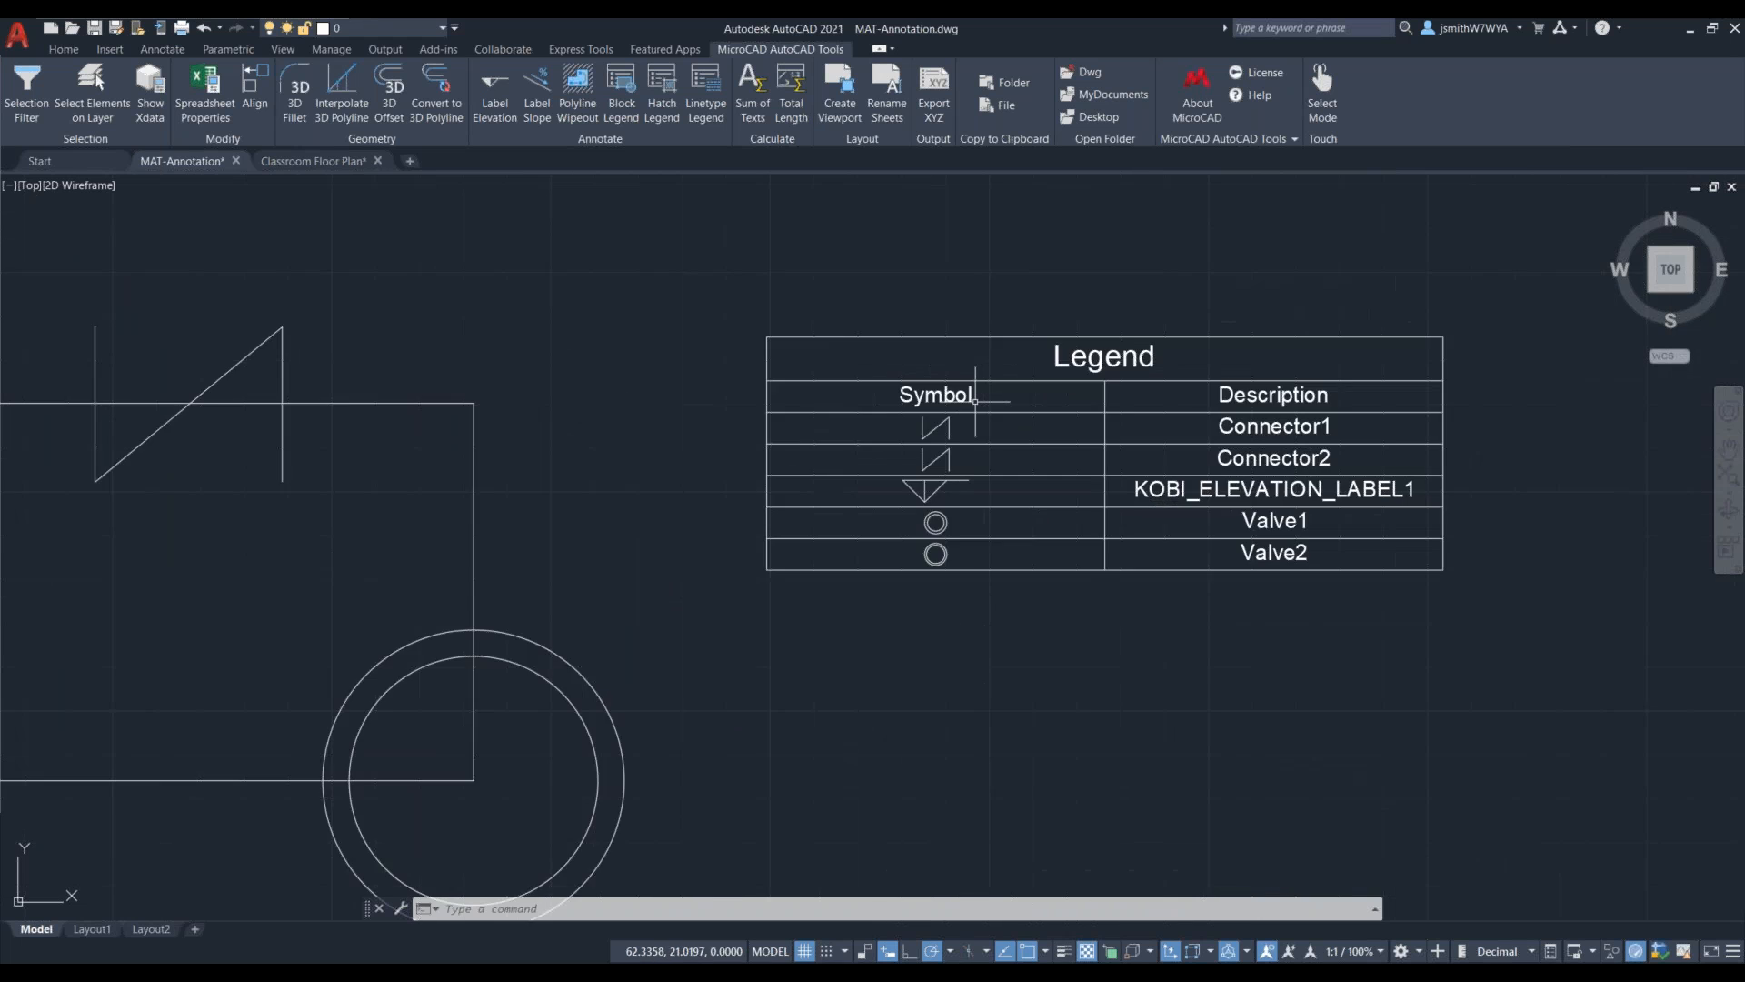
{"action": "scroll", "coordinate": [975, 403], "scroll_direction": "down", "scroll_amount": 1}
{"action": "middle_click_drag", "start_coordinate": [1199, 447], "coordinate": [943, 479]}
{"action": "left_click", "coordinate": [859, 366]}
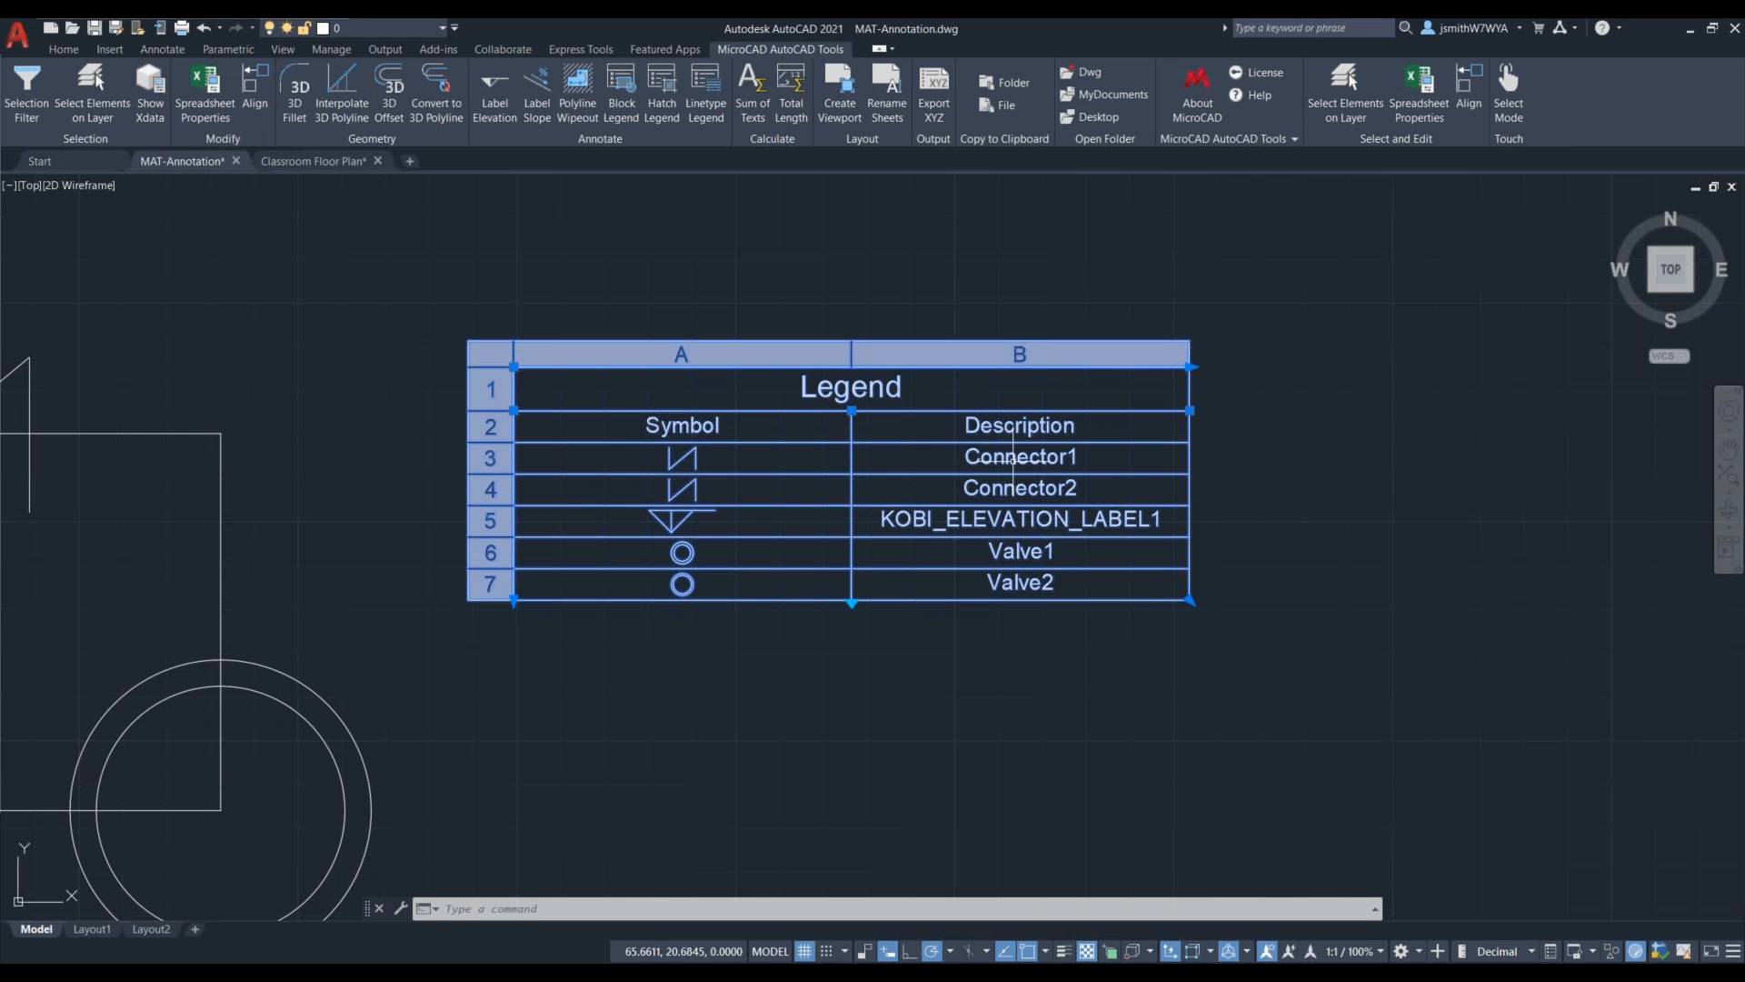
{"action": "double_click", "coordinate": [1013, 456]}
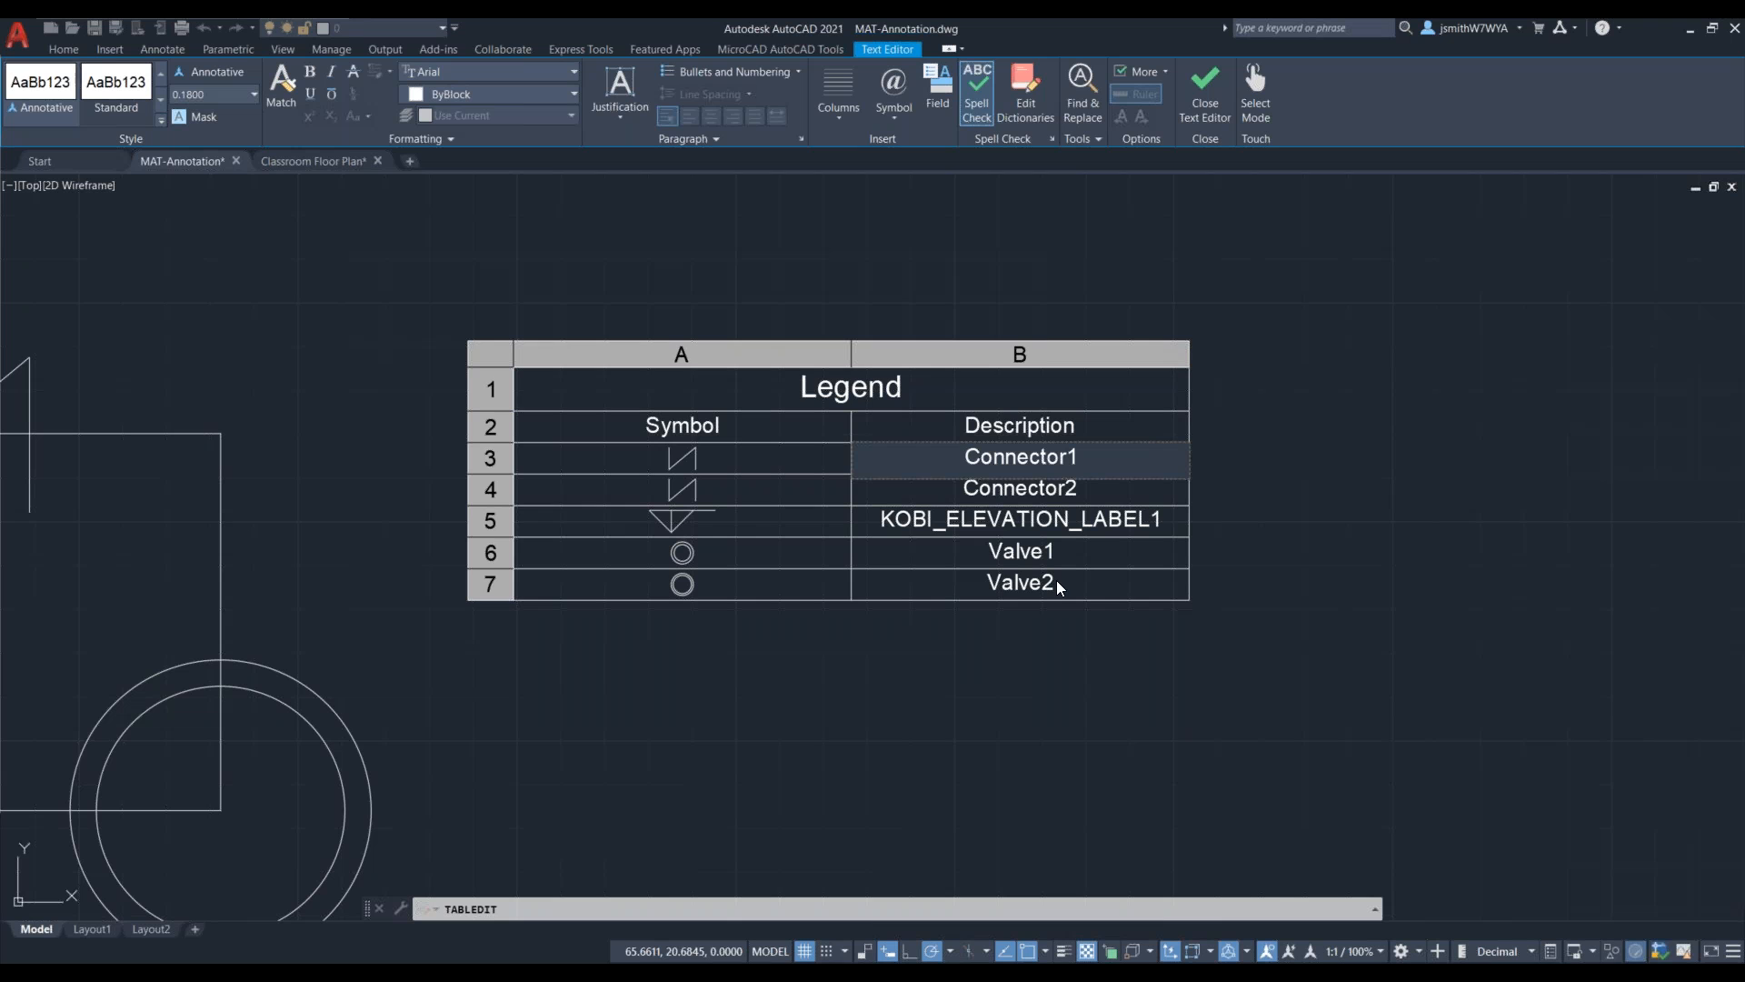
{"action": "left_click", "coordinate": [921, 627]}
{"action": "scroll", "coordinate": [918, 625], "scroll_direction": "down", "scroll_amount": 6}
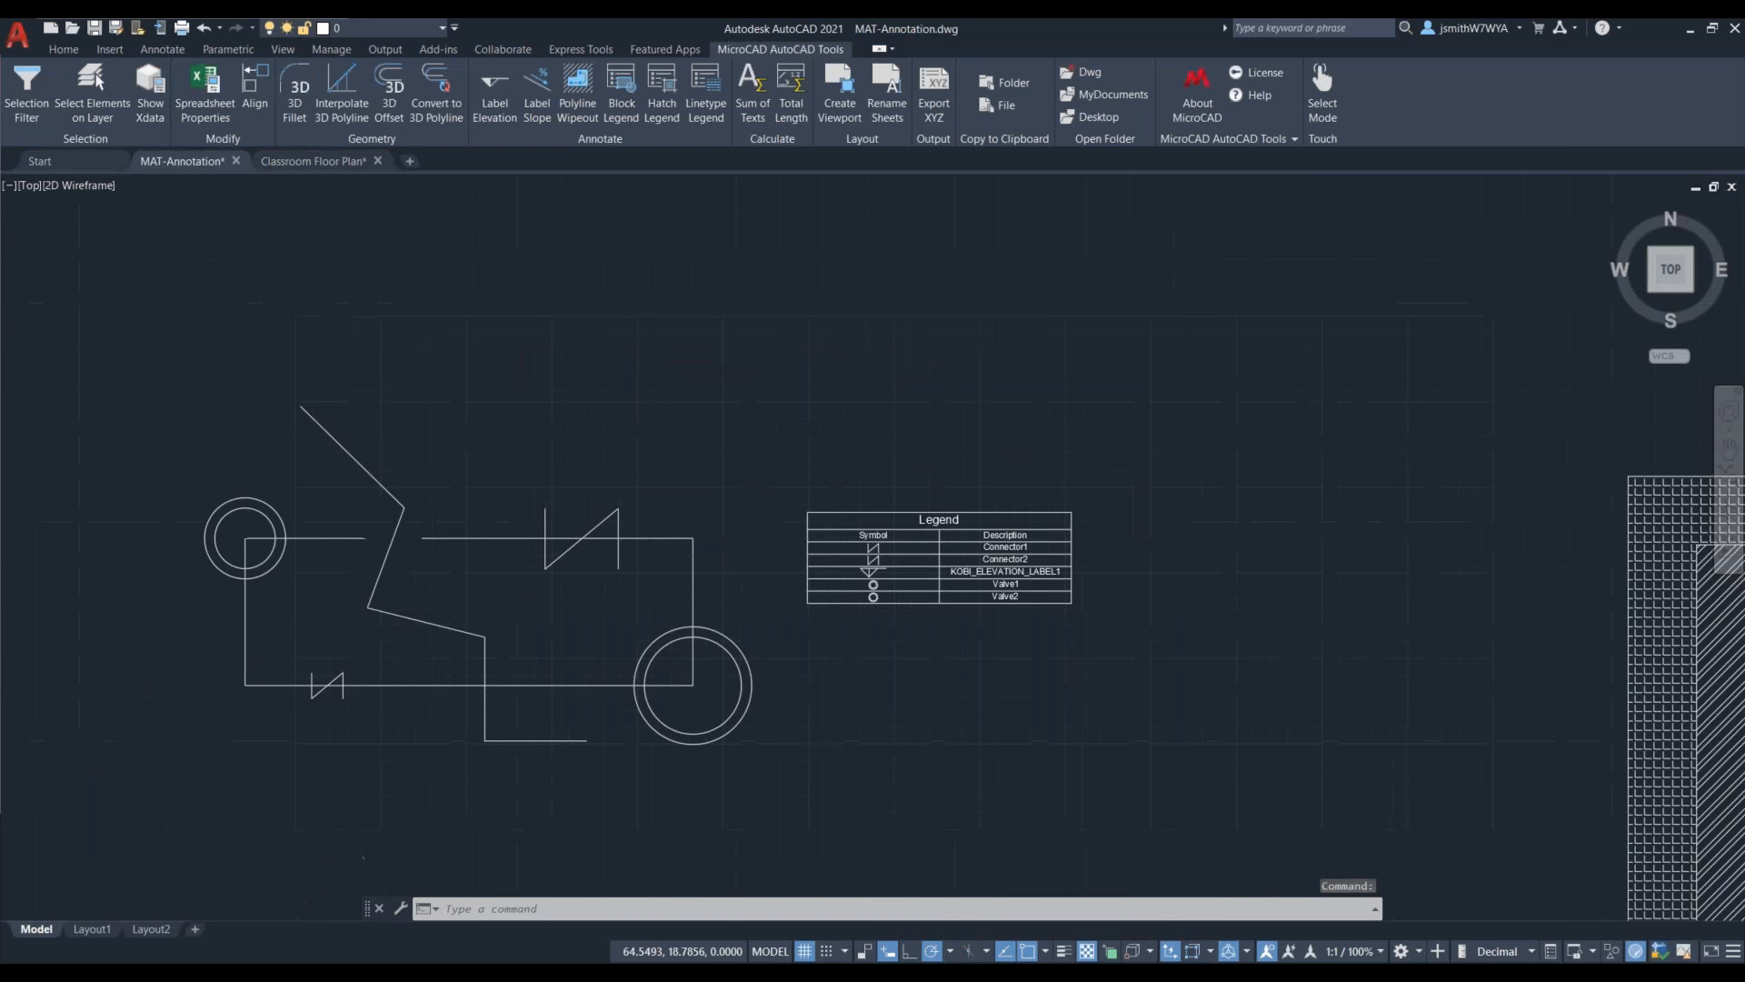
{"action": "scroll", "coordinate": [956, 637], "scroll_direction": "up", "scroll_amount": 2}
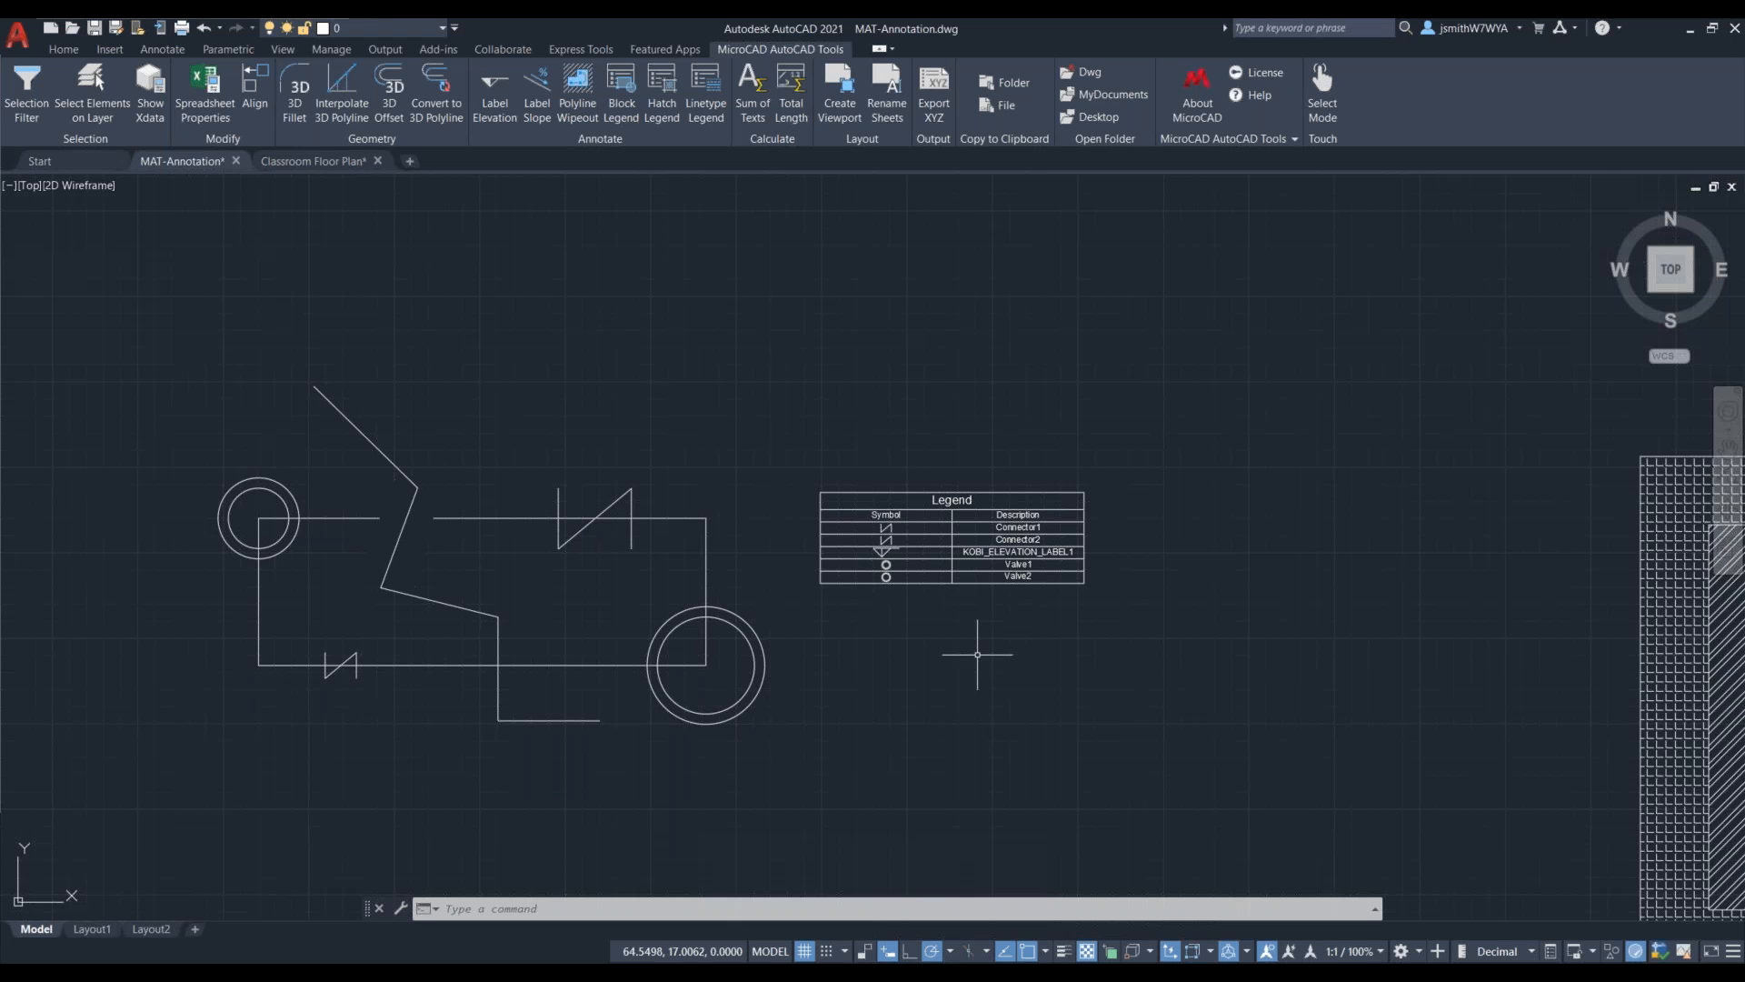
Step: Insert a hatch legend of all listed patterns, in Standard table style and titled Hatch Legend, to the right of the nested hatched rectangles
{"action": "scroll", "coordinate": [977, 654], "scroll_direction": "down", "scroll_amount": 2}
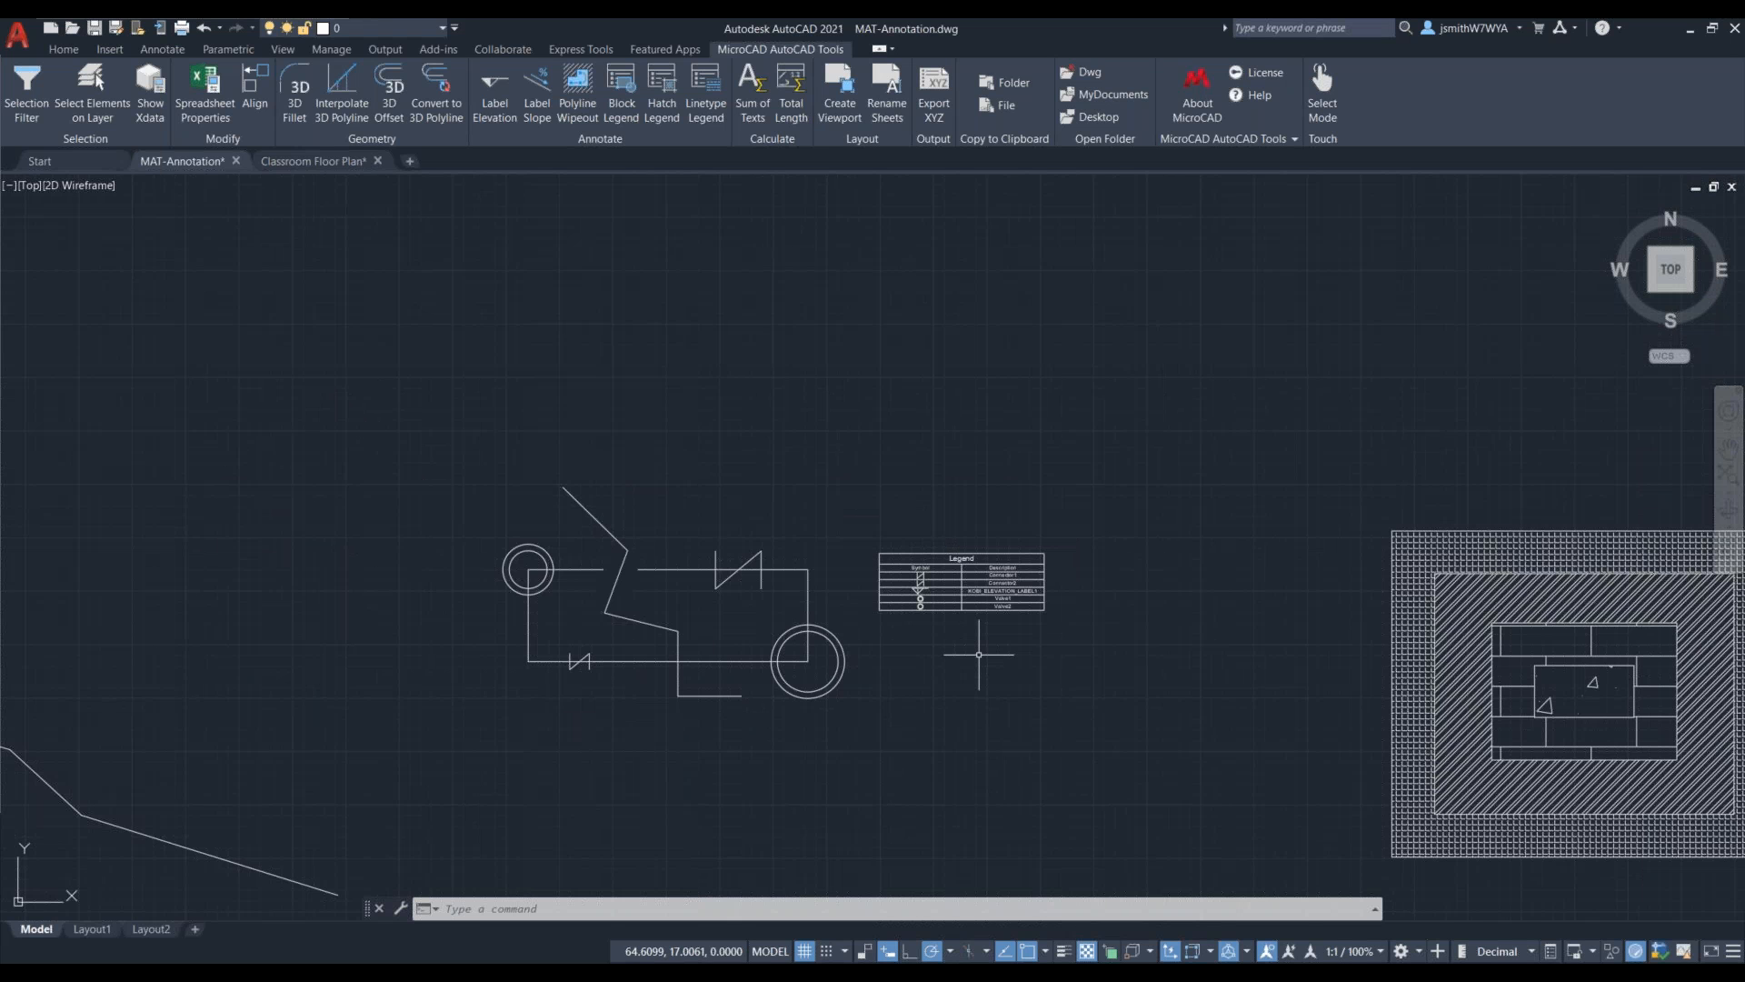
{"action": "scroll", "coordinate": [1189, 694], "scroll_direction": "down", "scroll_amount": 2}
{"action": "middle_click_drag", "start_coordinate": [1133, 653], "coordinate": [567, 523]}
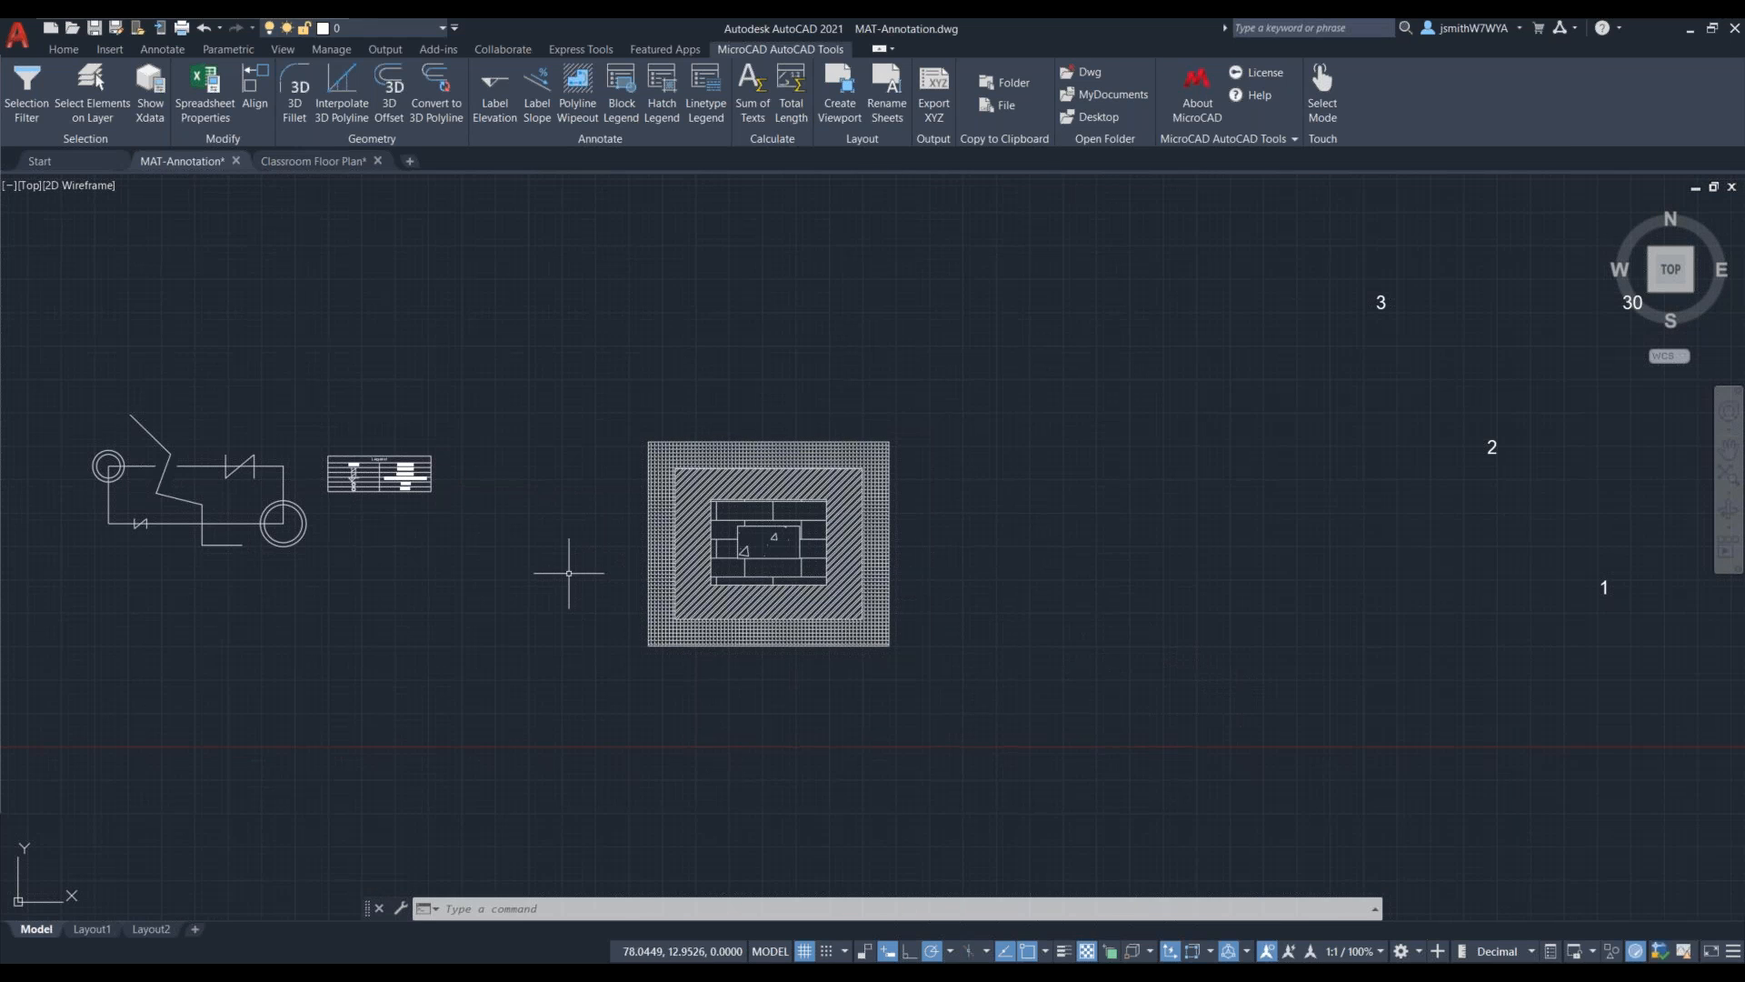
{"action": "scroll", "coordinate": [570, 573], "scroll_direction": "up", "scroll_amount": 2}
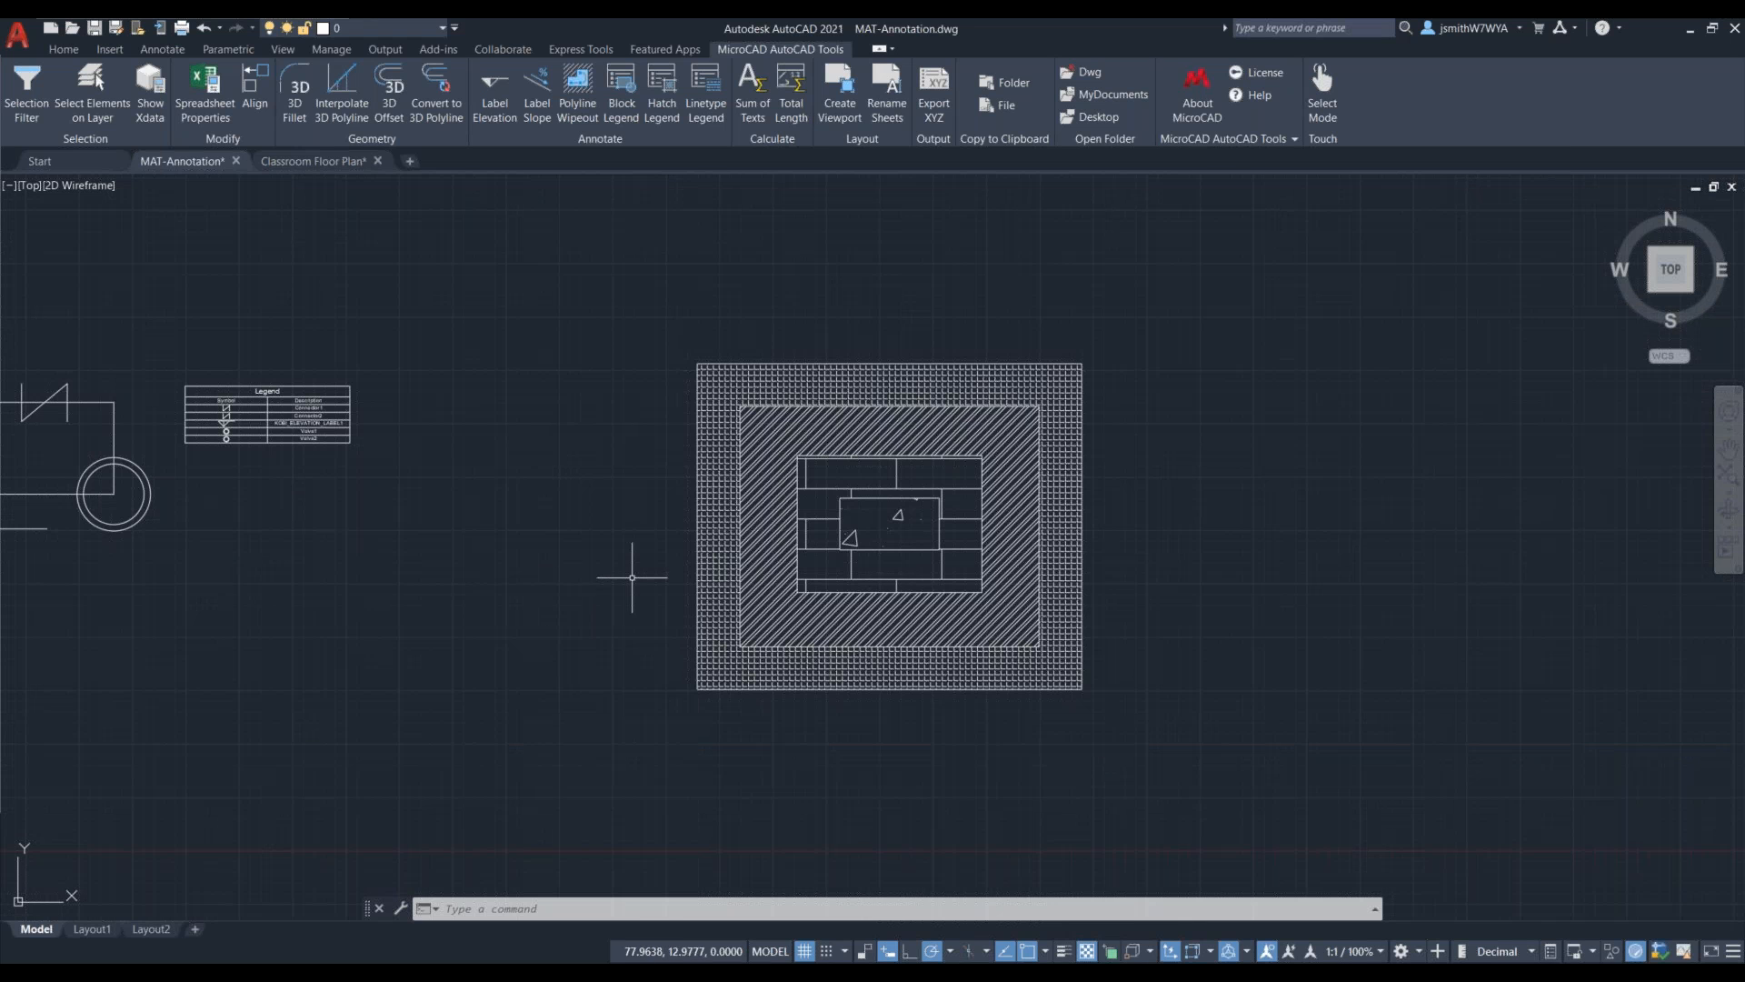
{"action": "middle_click_drag", "start_coordinate": [1174, 543], "coordinate": [984, 534]}
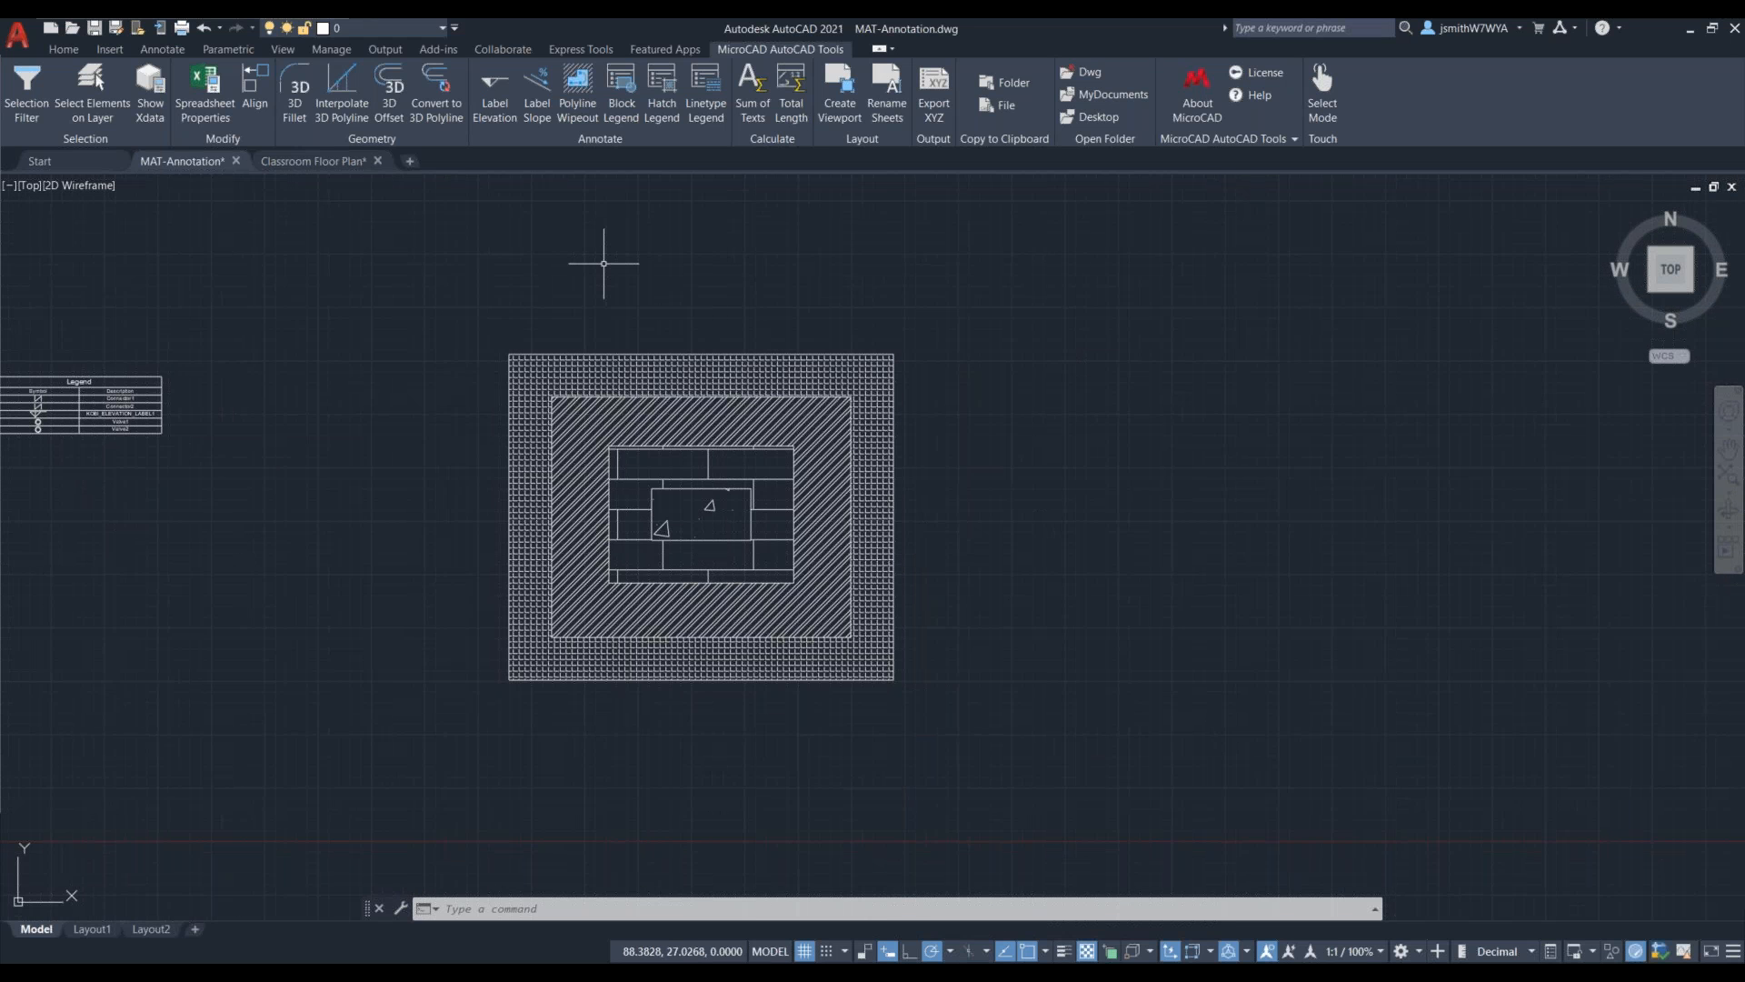
{"action": "left_click", "coordinate": [663, 95]}
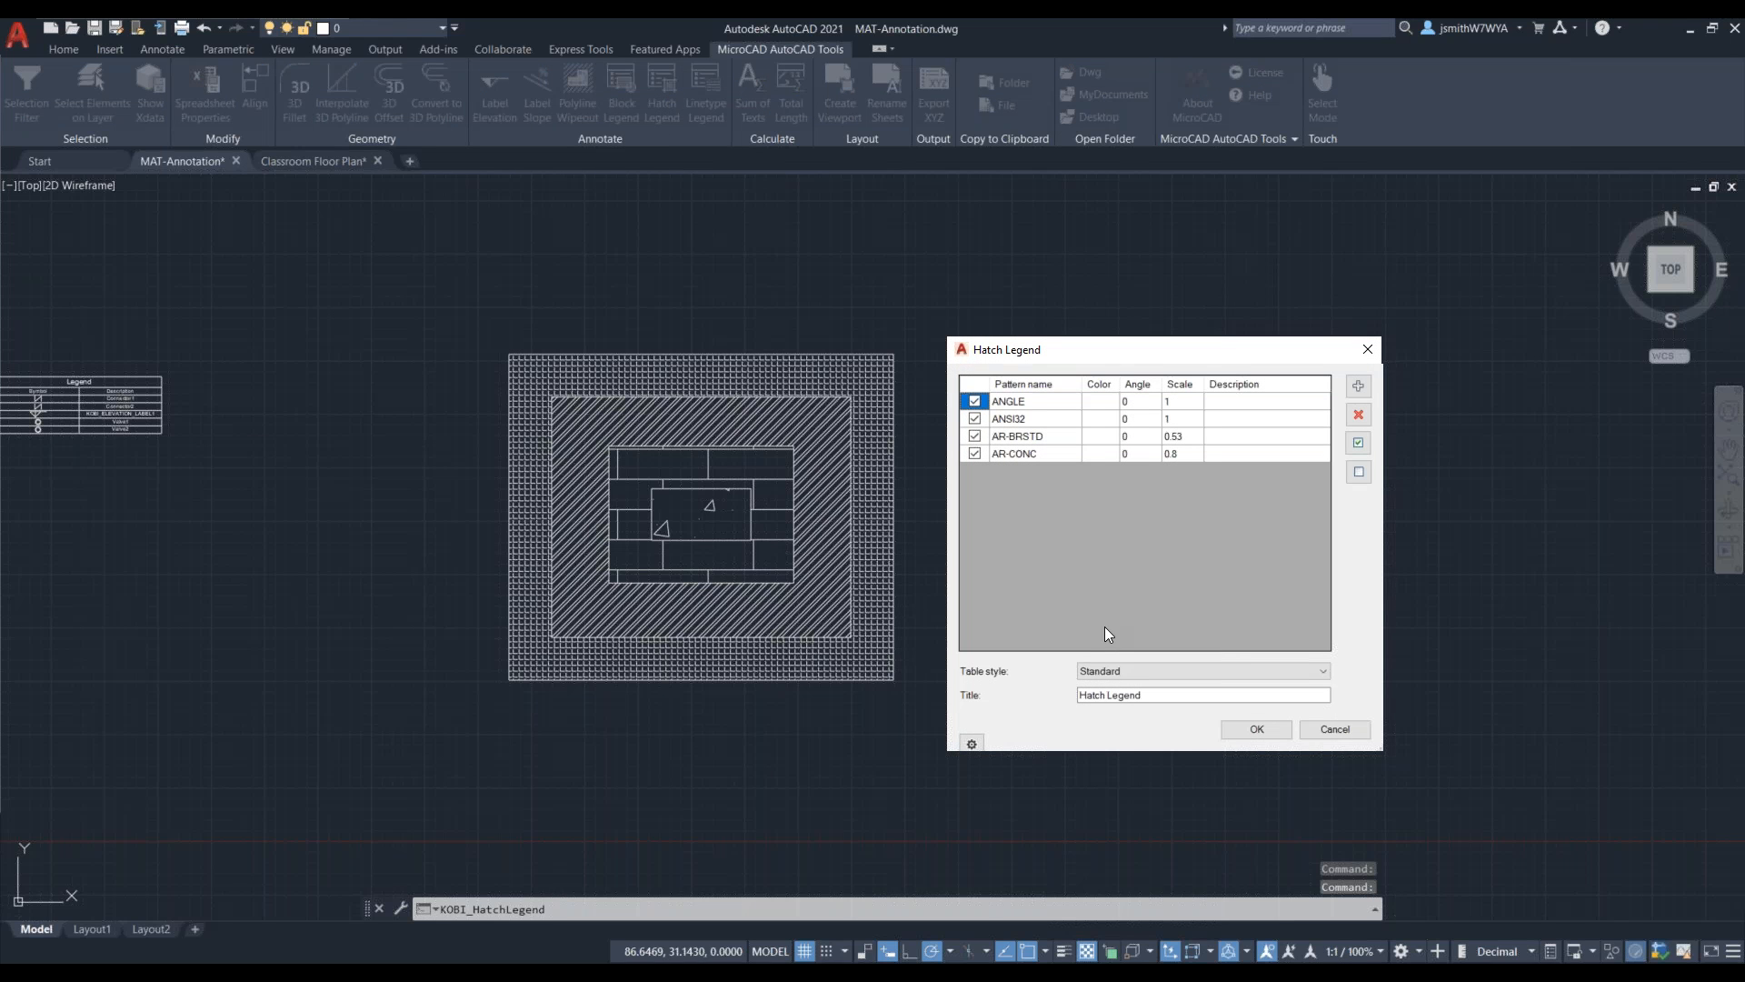
{"action": "left_click", "coordinate": [974, 438]}
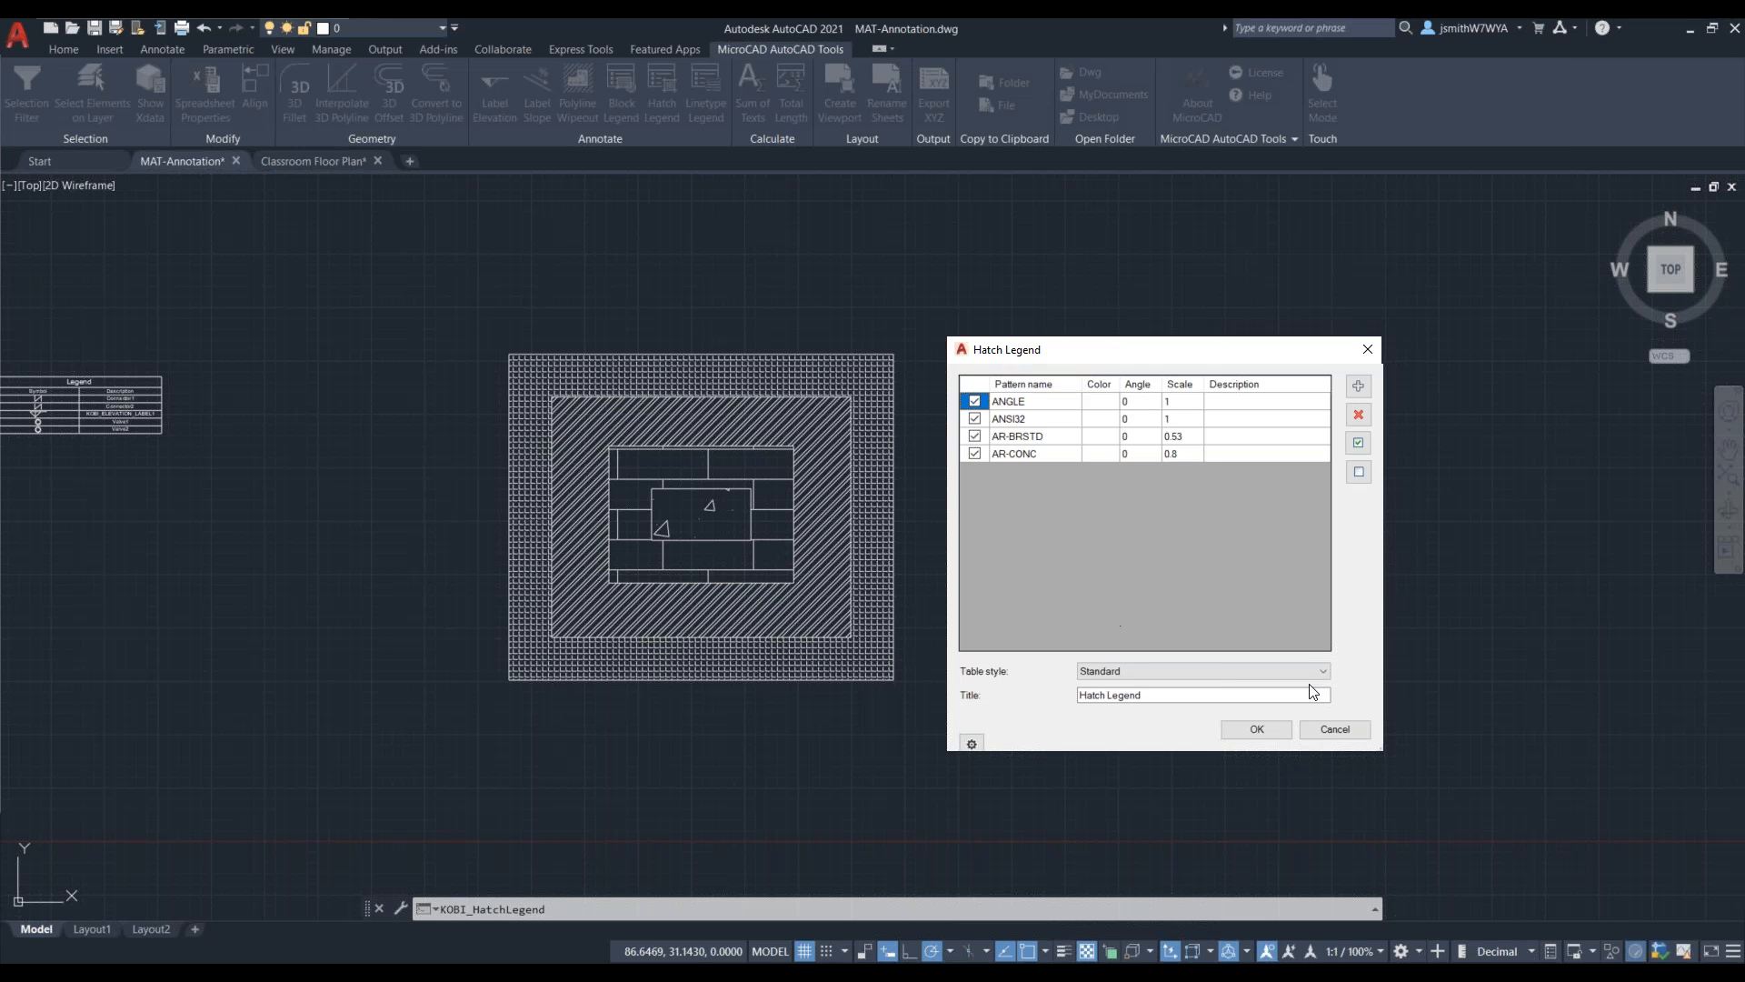
{"action": "left_click", "coordinate": [1256, 730]}
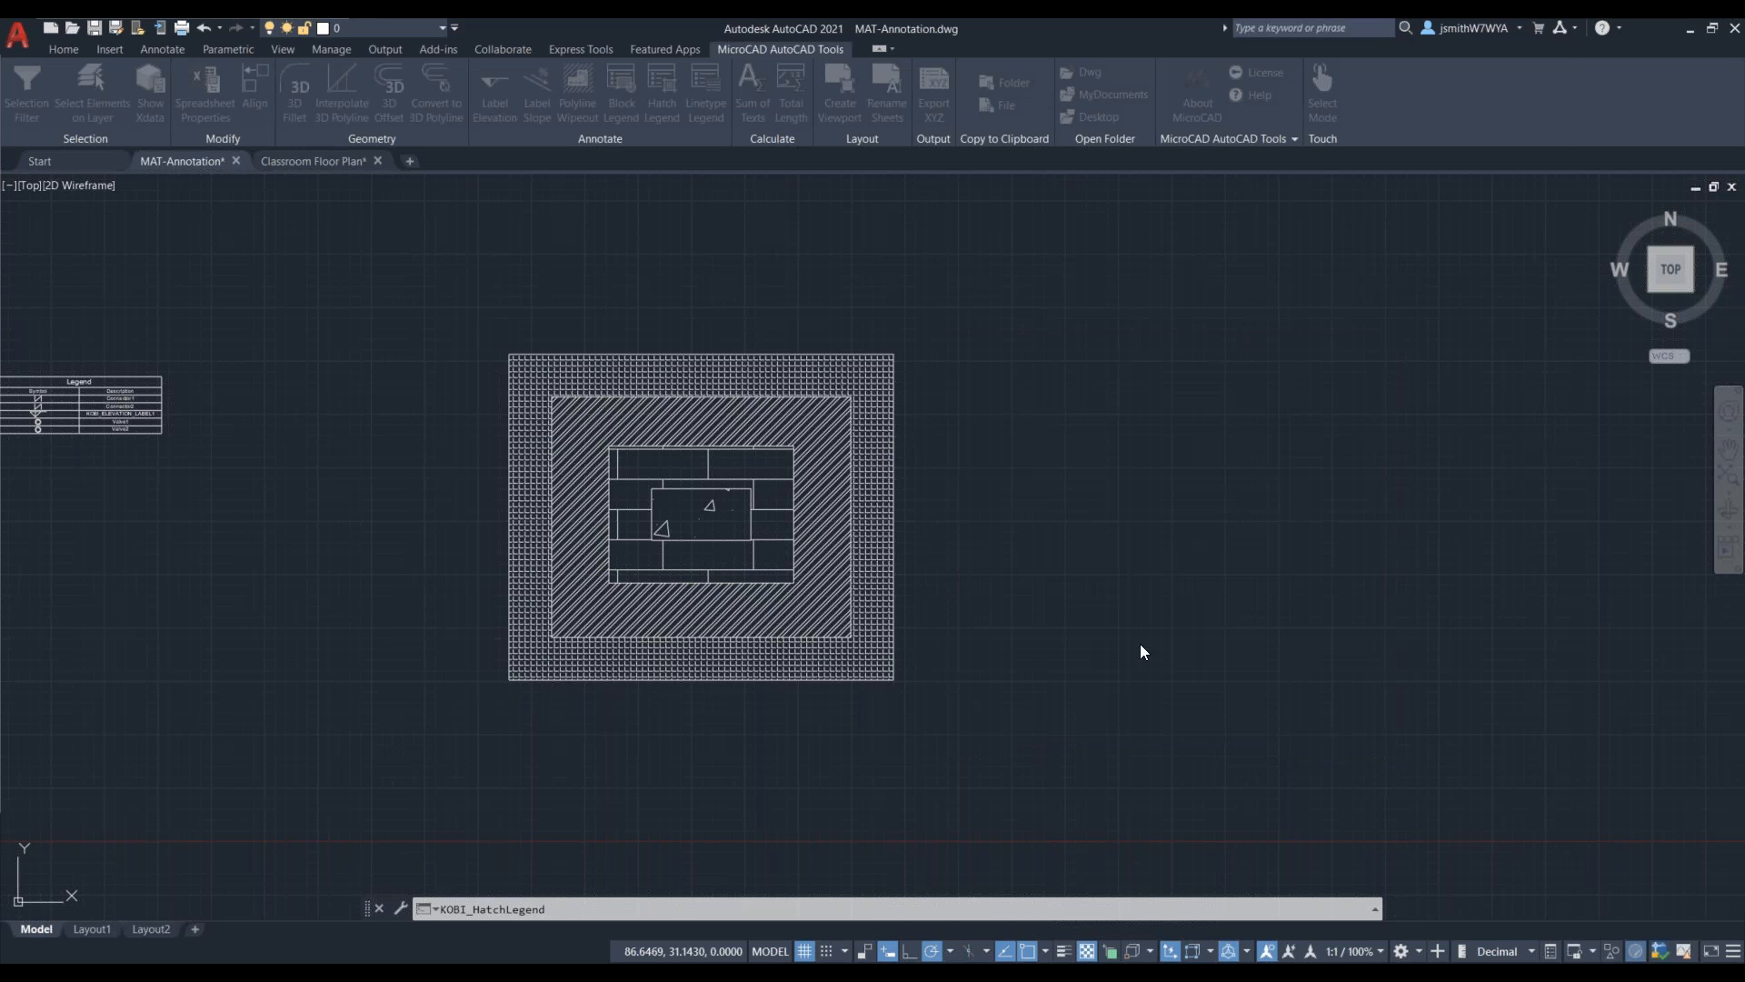
{"action": "left_click", "coordinate": [1011, 429]}
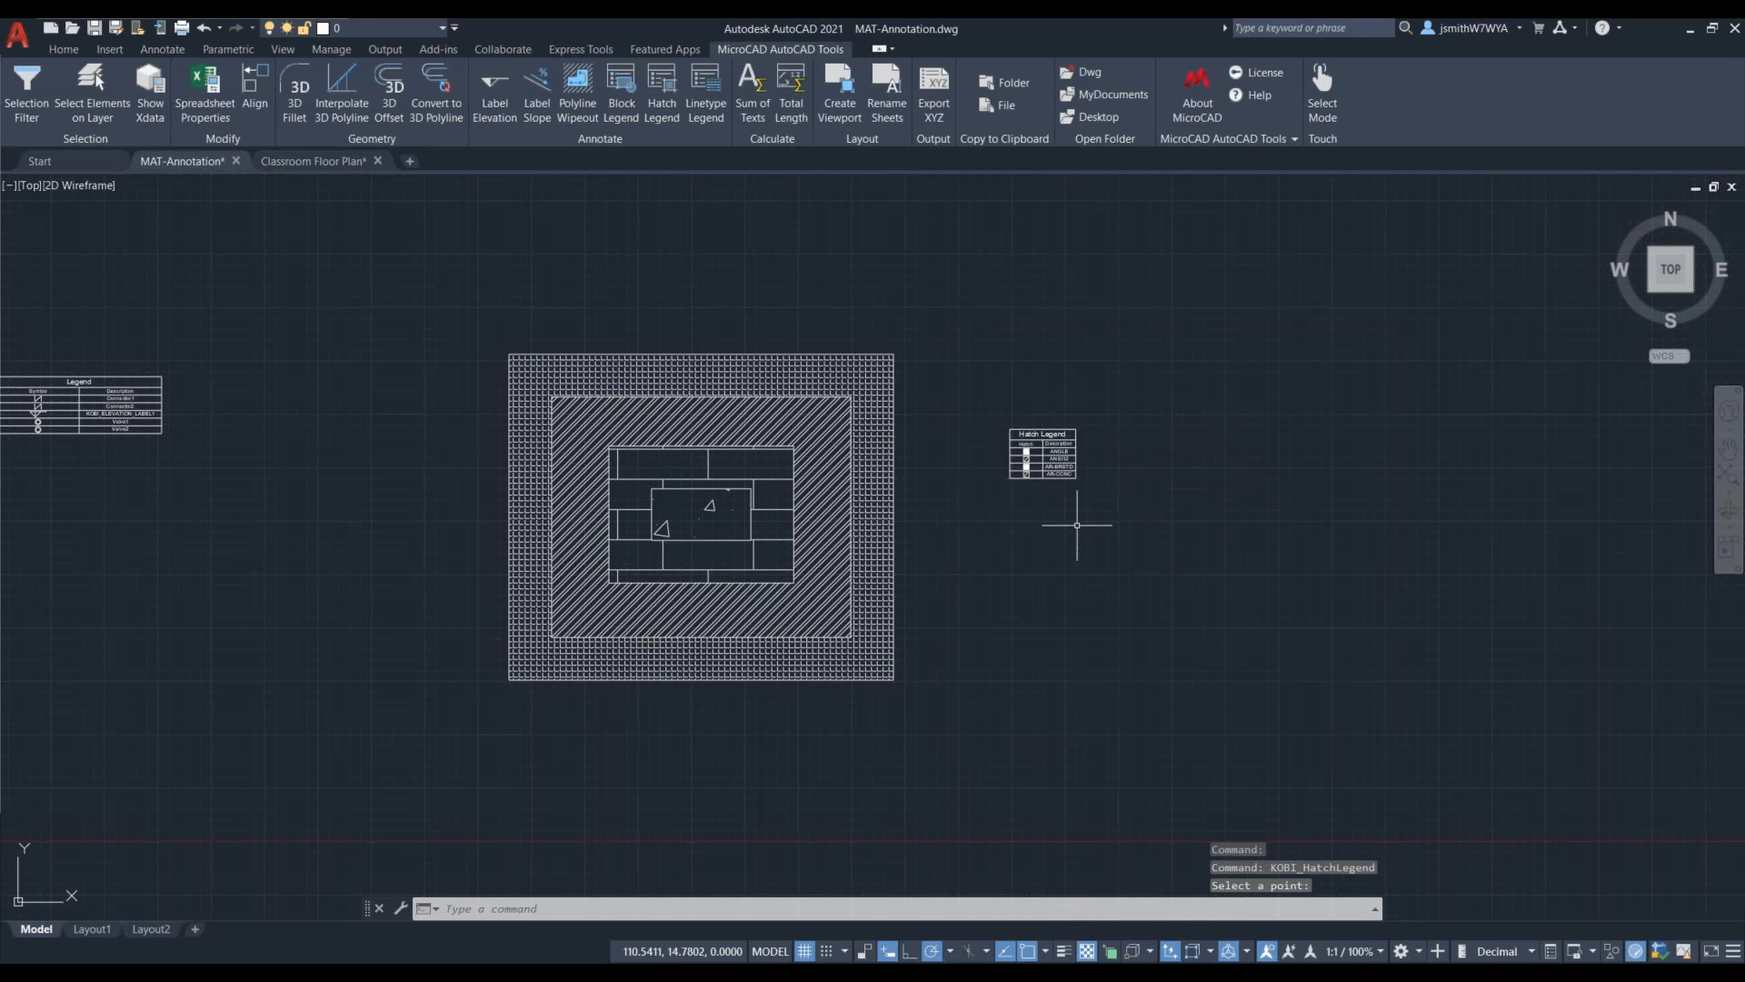
Step: Examine the hatch legend's swatches and descriptions and compare them with the patterns in the nested rectangles
{"action": "scroll", "coordinate": [1050, 482], "scroll_direction": "up", "scroll_amount": 4}
{"action": "scroll", "coordinate": [1011, 441], "scroll_direction": "up", "scroll_amount": 2}
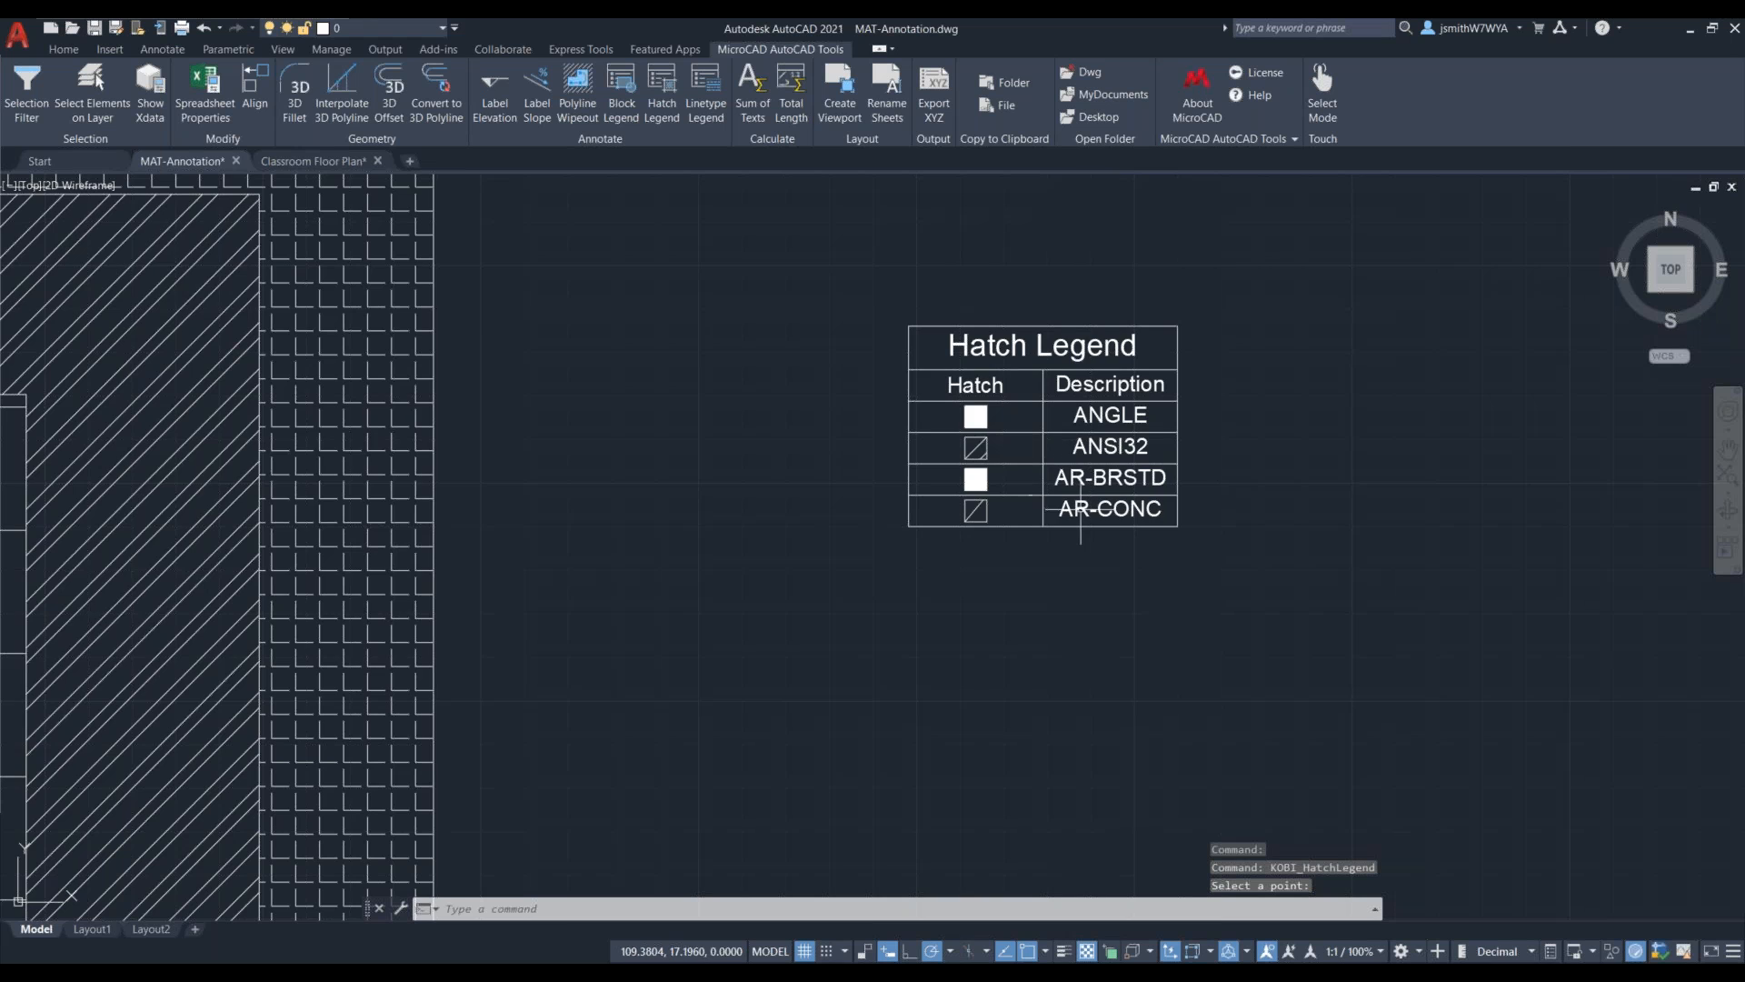
{"action": "scroll", "coordinate": [1080, 512], "scroll_direction": "down", "scroll_amount": 2}
{"action": "middle_click_drag", "start_coordinate": [492, 511], "coordinate": [584, 478]}
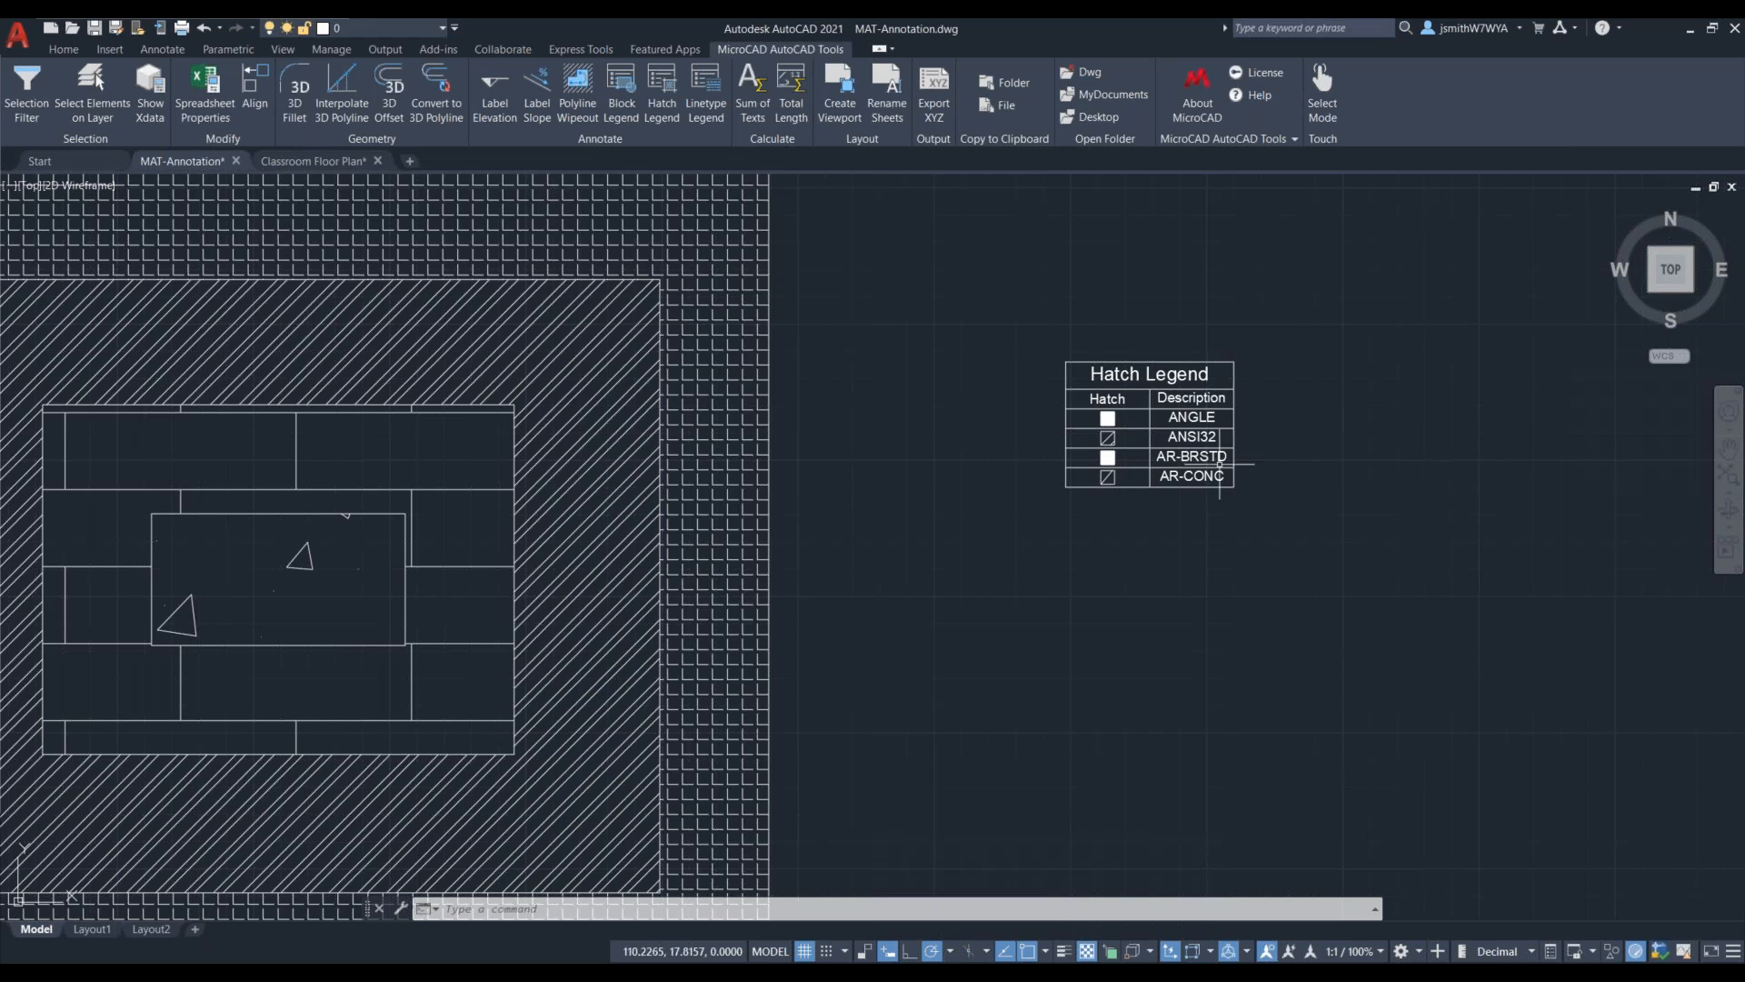
{"action": "left_click", "coordinate": [1186, 482]}
{"action": "key", "text": "Escape"}
{"action": "scroll", "coordinate": [1025, 694], "scroll_direction": "down", "scroll_amount": 2}
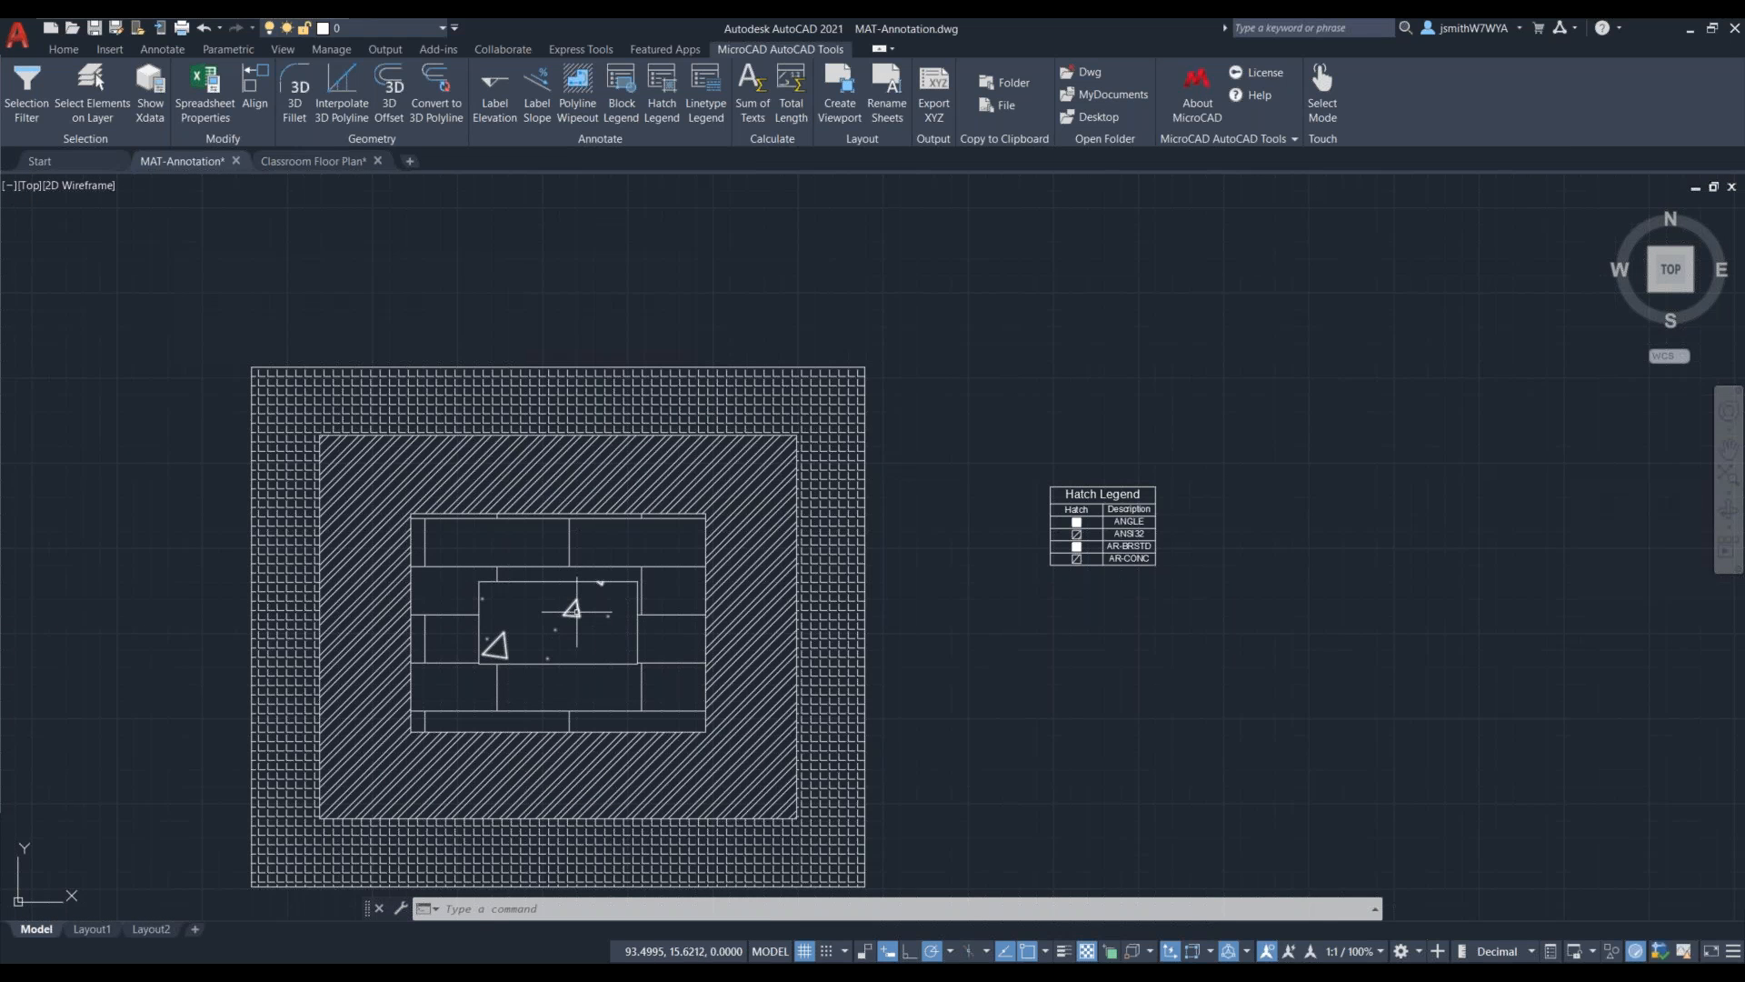
{"action": "mouse_move", "coordinate": [573, 609]}
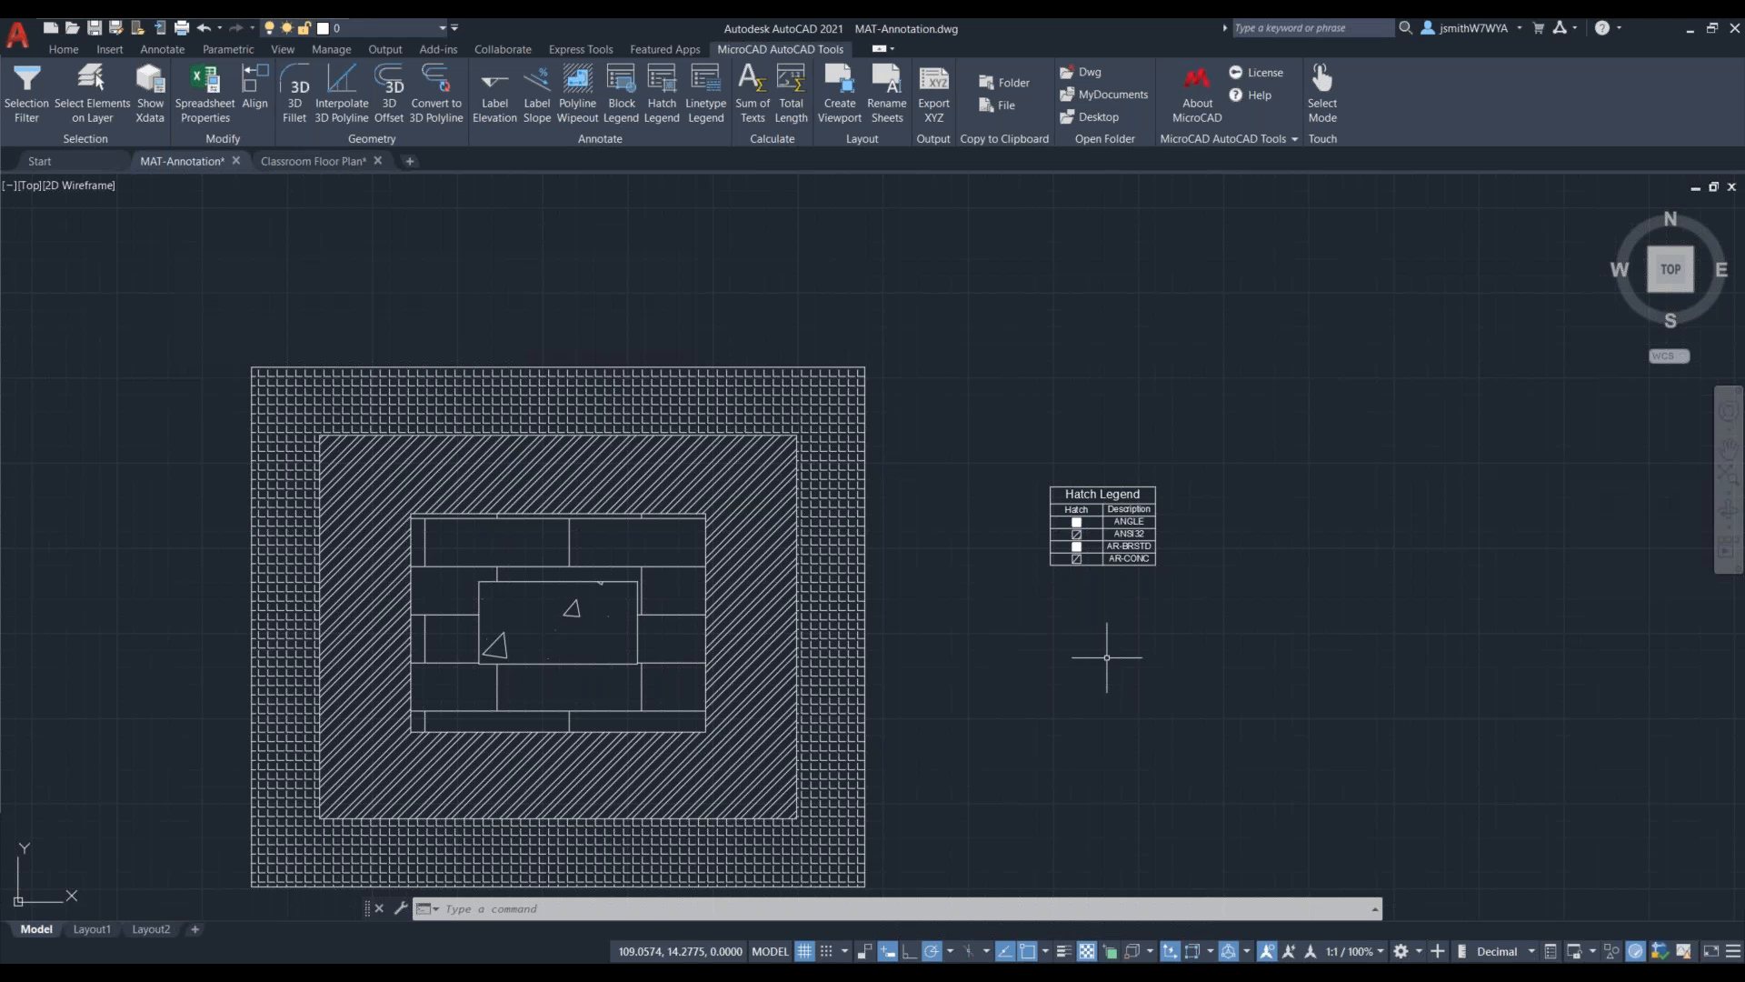
{"action": "scroll", "coordinate": [1135, 617], "scroll_direction": "up", "scroll_amount": 2}
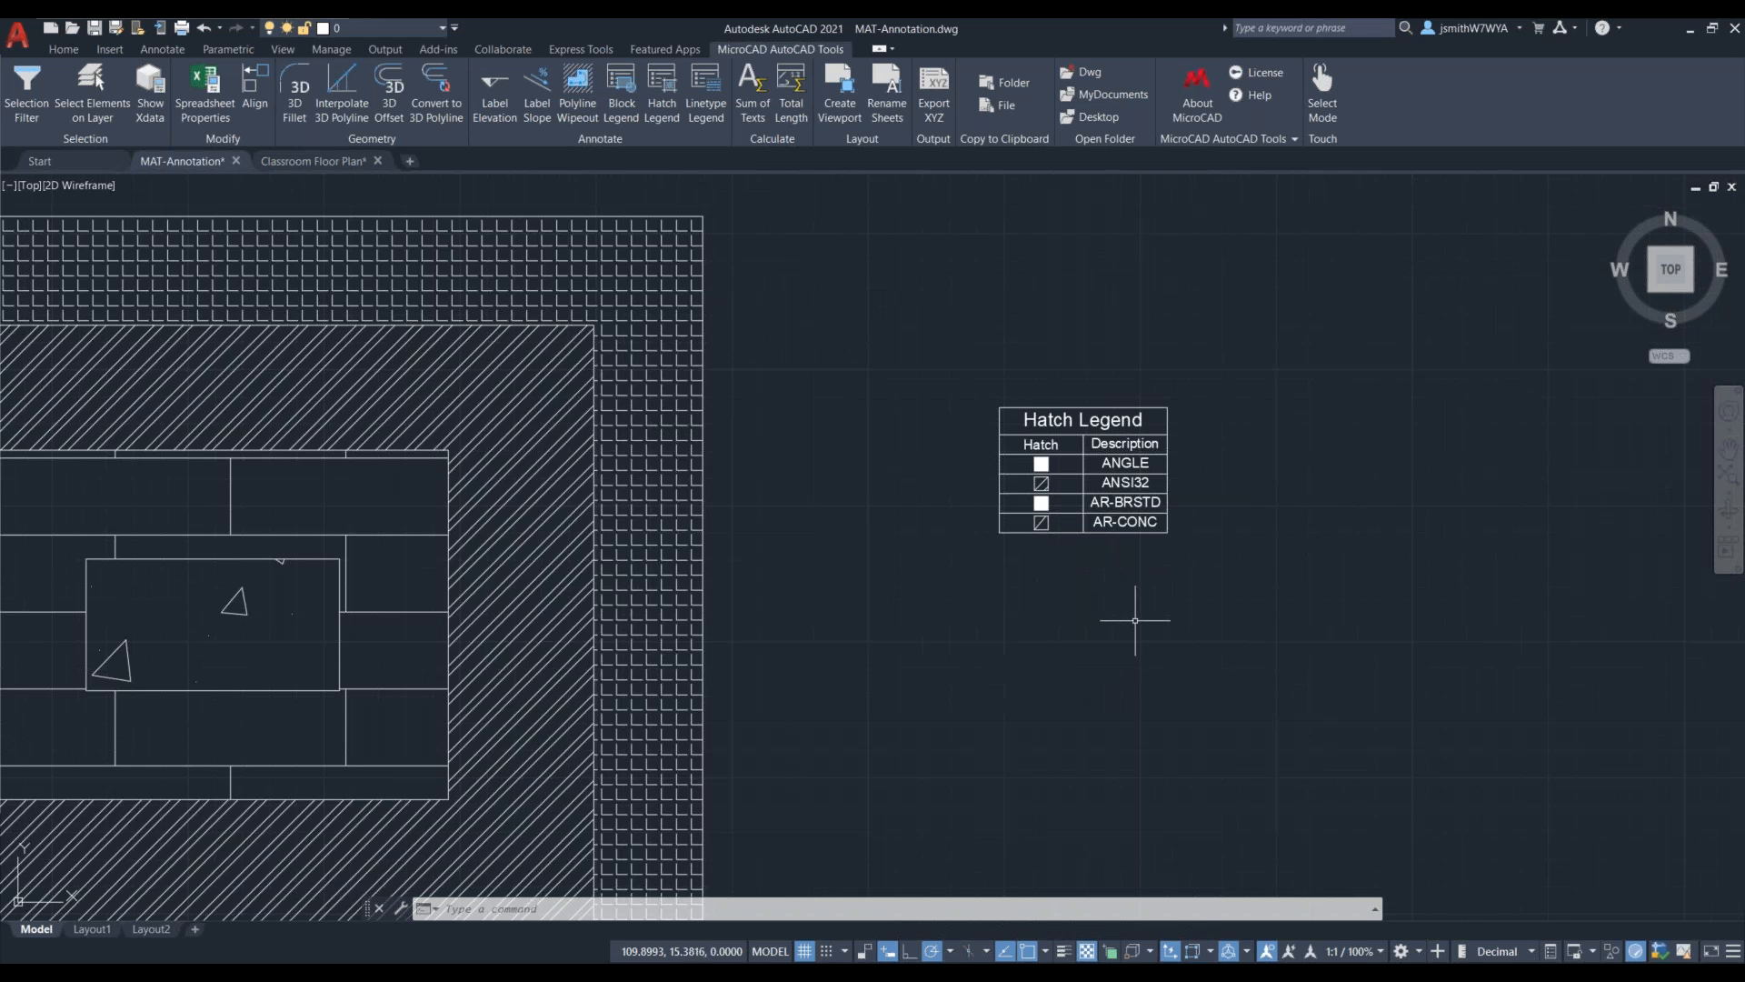
{"action": "middle_click_drag", "start_coordinate": [1100, 668], "coordinate": [1196, 606]}
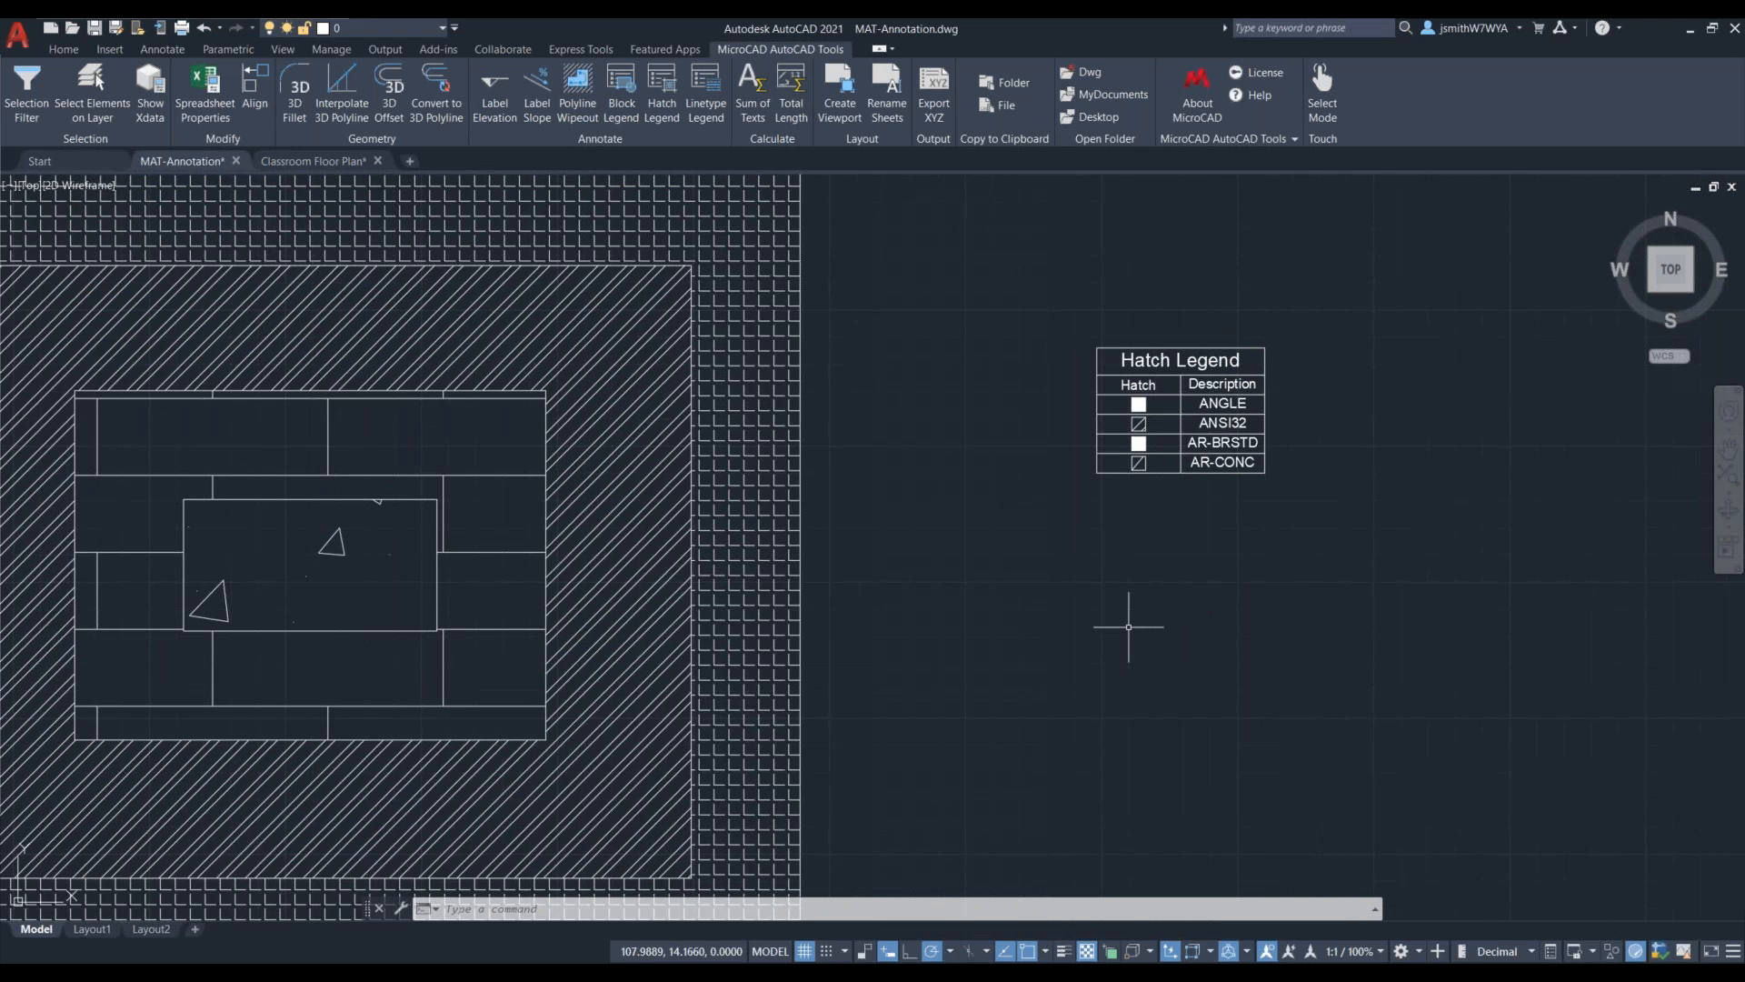
Step: Insert a second Hatch Legend table below the first, with the ANGLE pattern's scale set to .5
{"action": "left_click", "coordinate": [669, 114]}
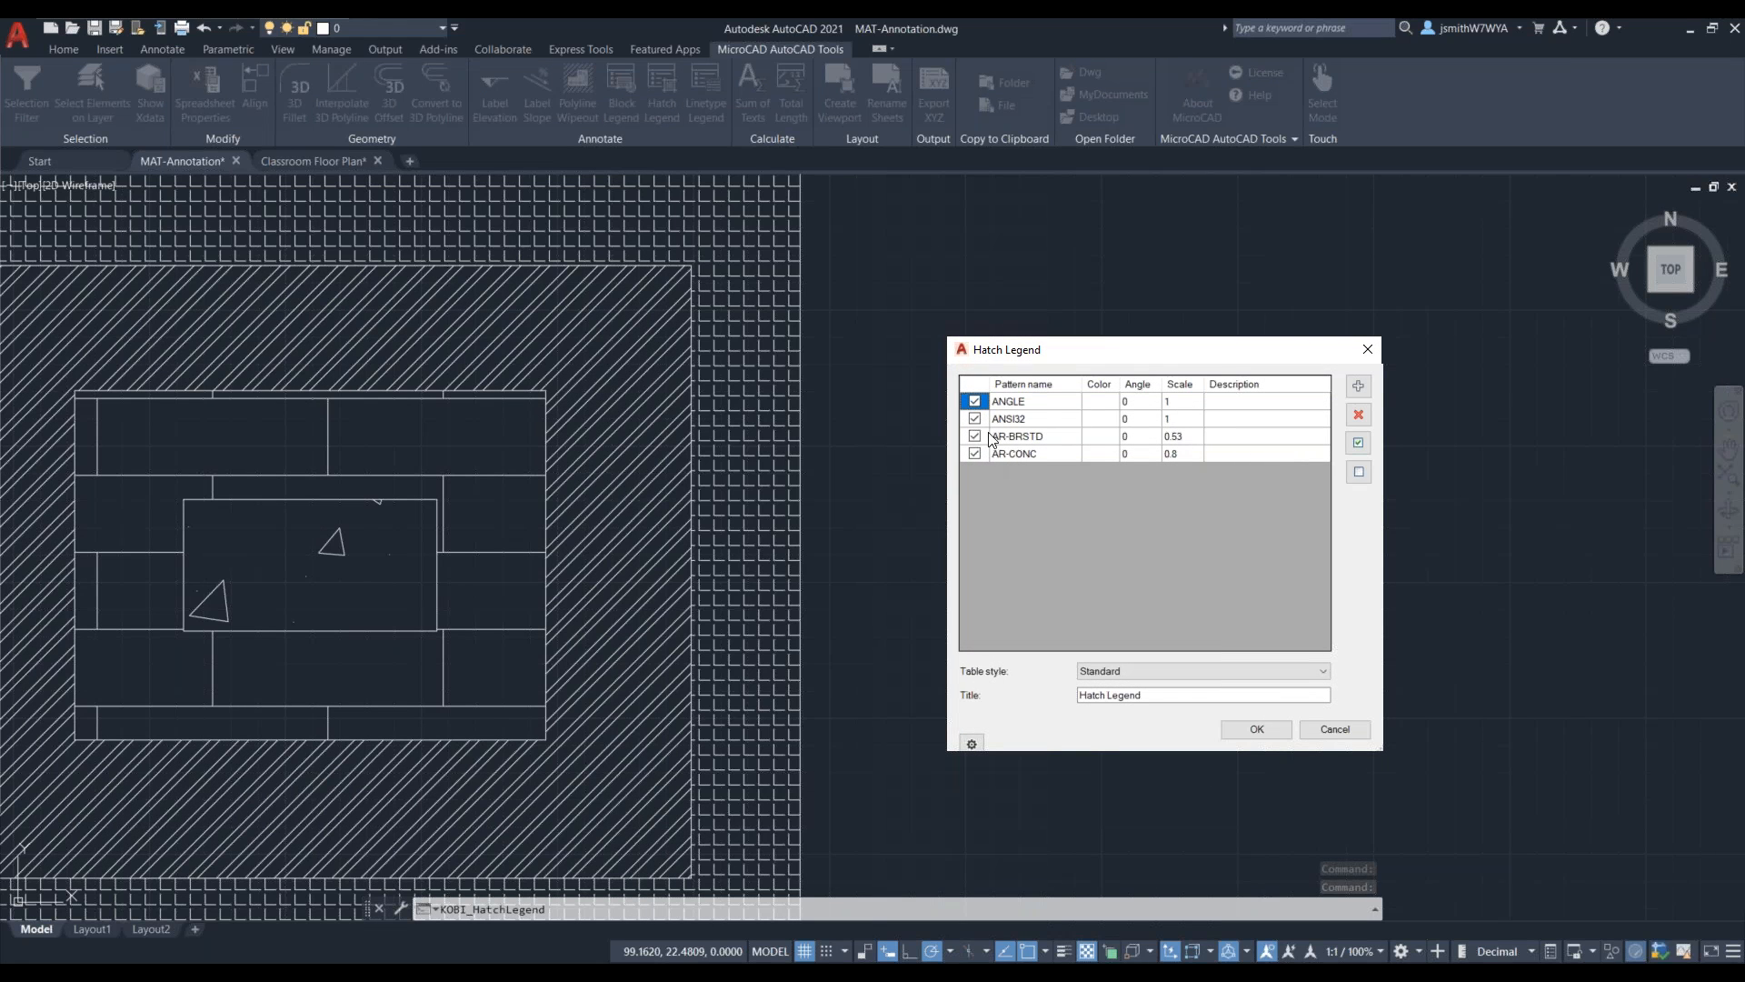
{"action": "left_click_drag", "start_coordinate": [1188, 403], "coordinate": [1132, 401]}
{"action": "type", "text": "1"}
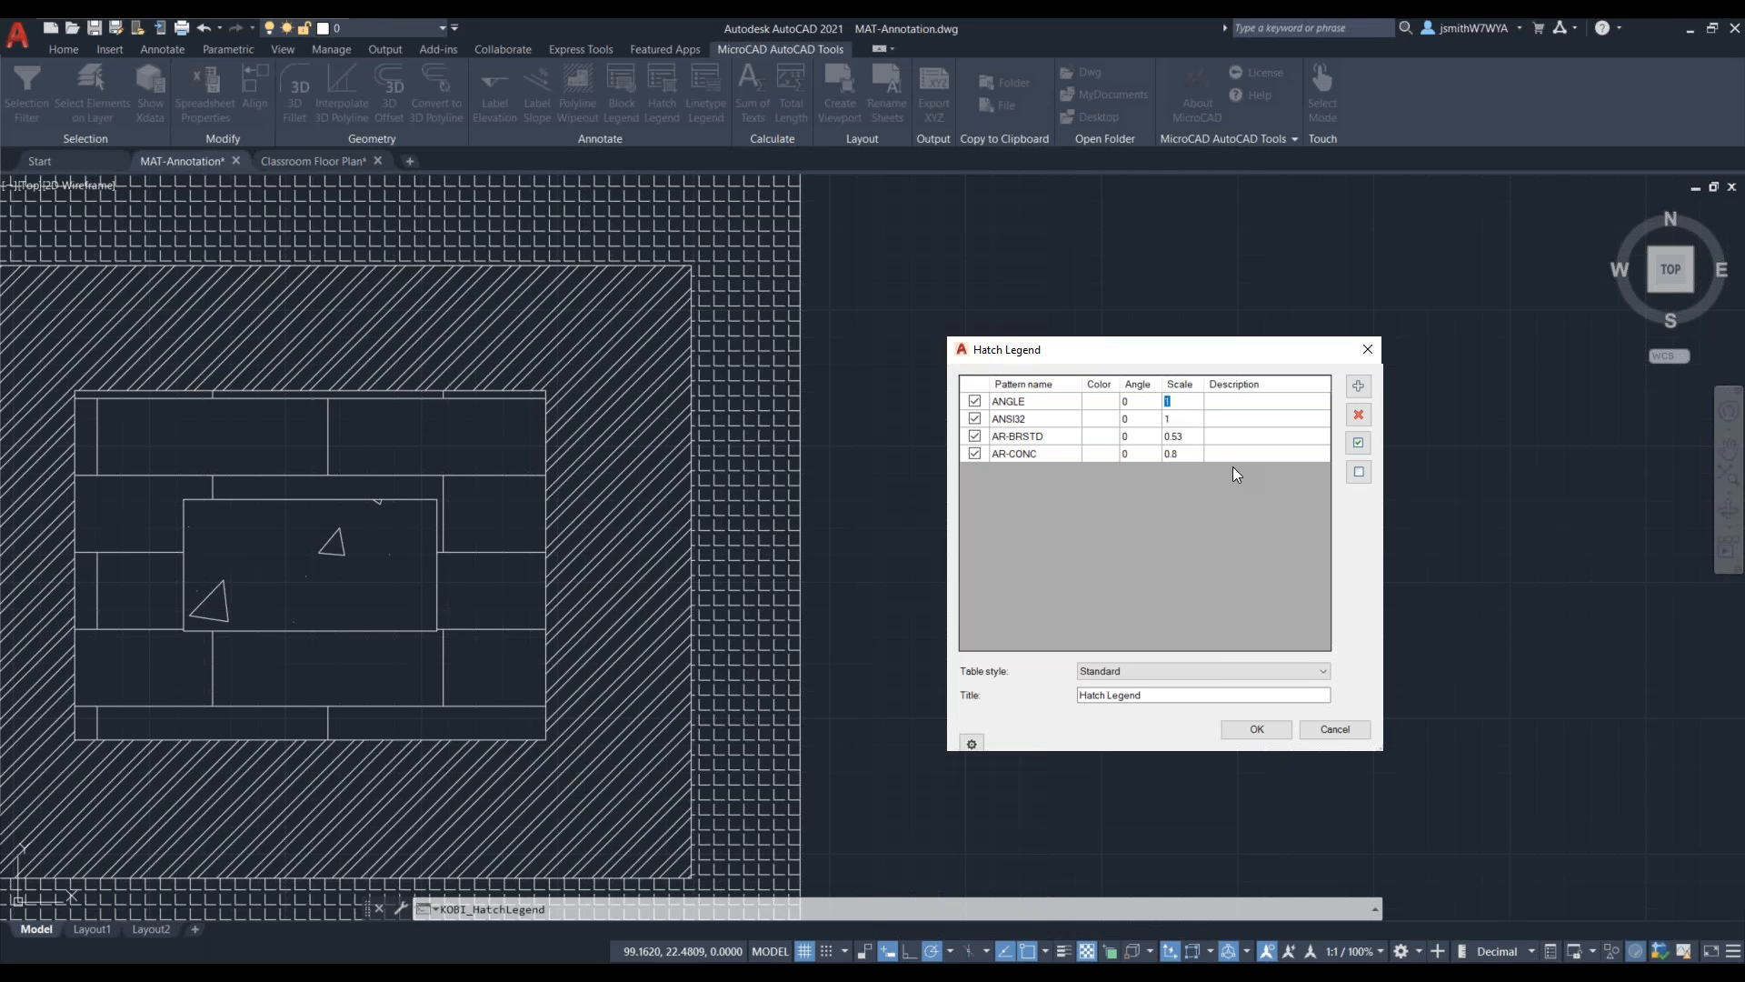
{"action": "type", "text": ".5"}
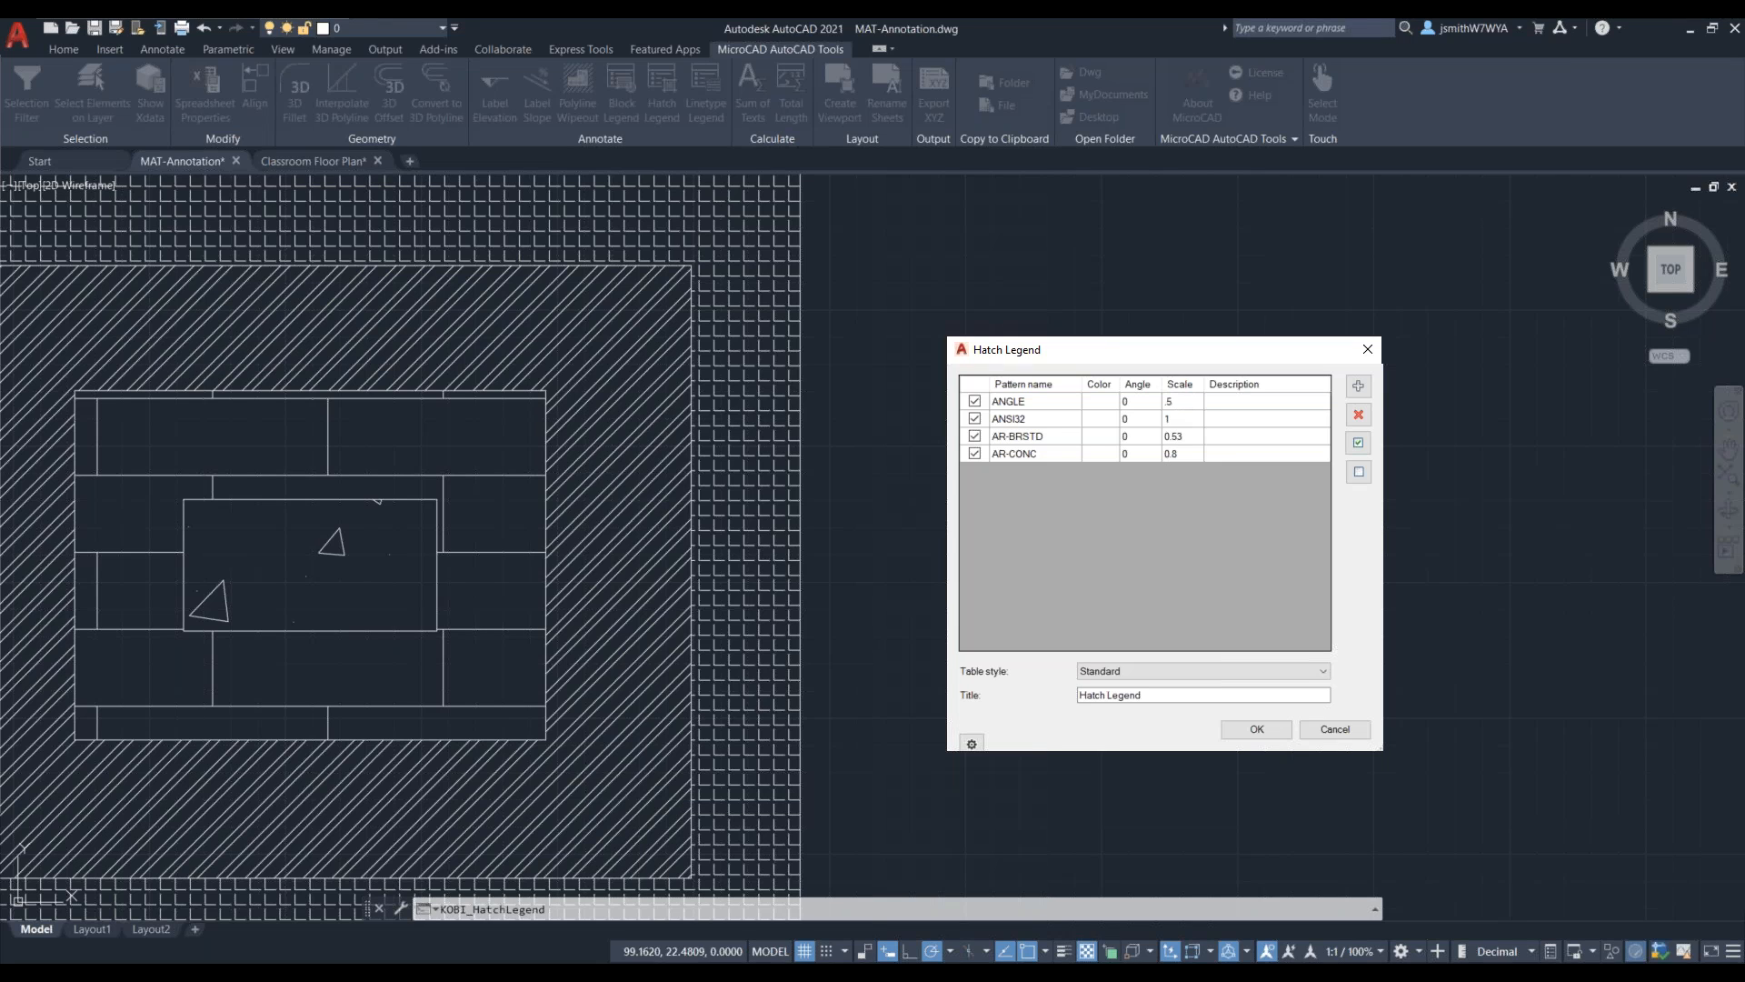
{"action": "left_click", "coordinate": [1257, 725]}
{"action": "left_click", "coordinate": [1079, 627]}
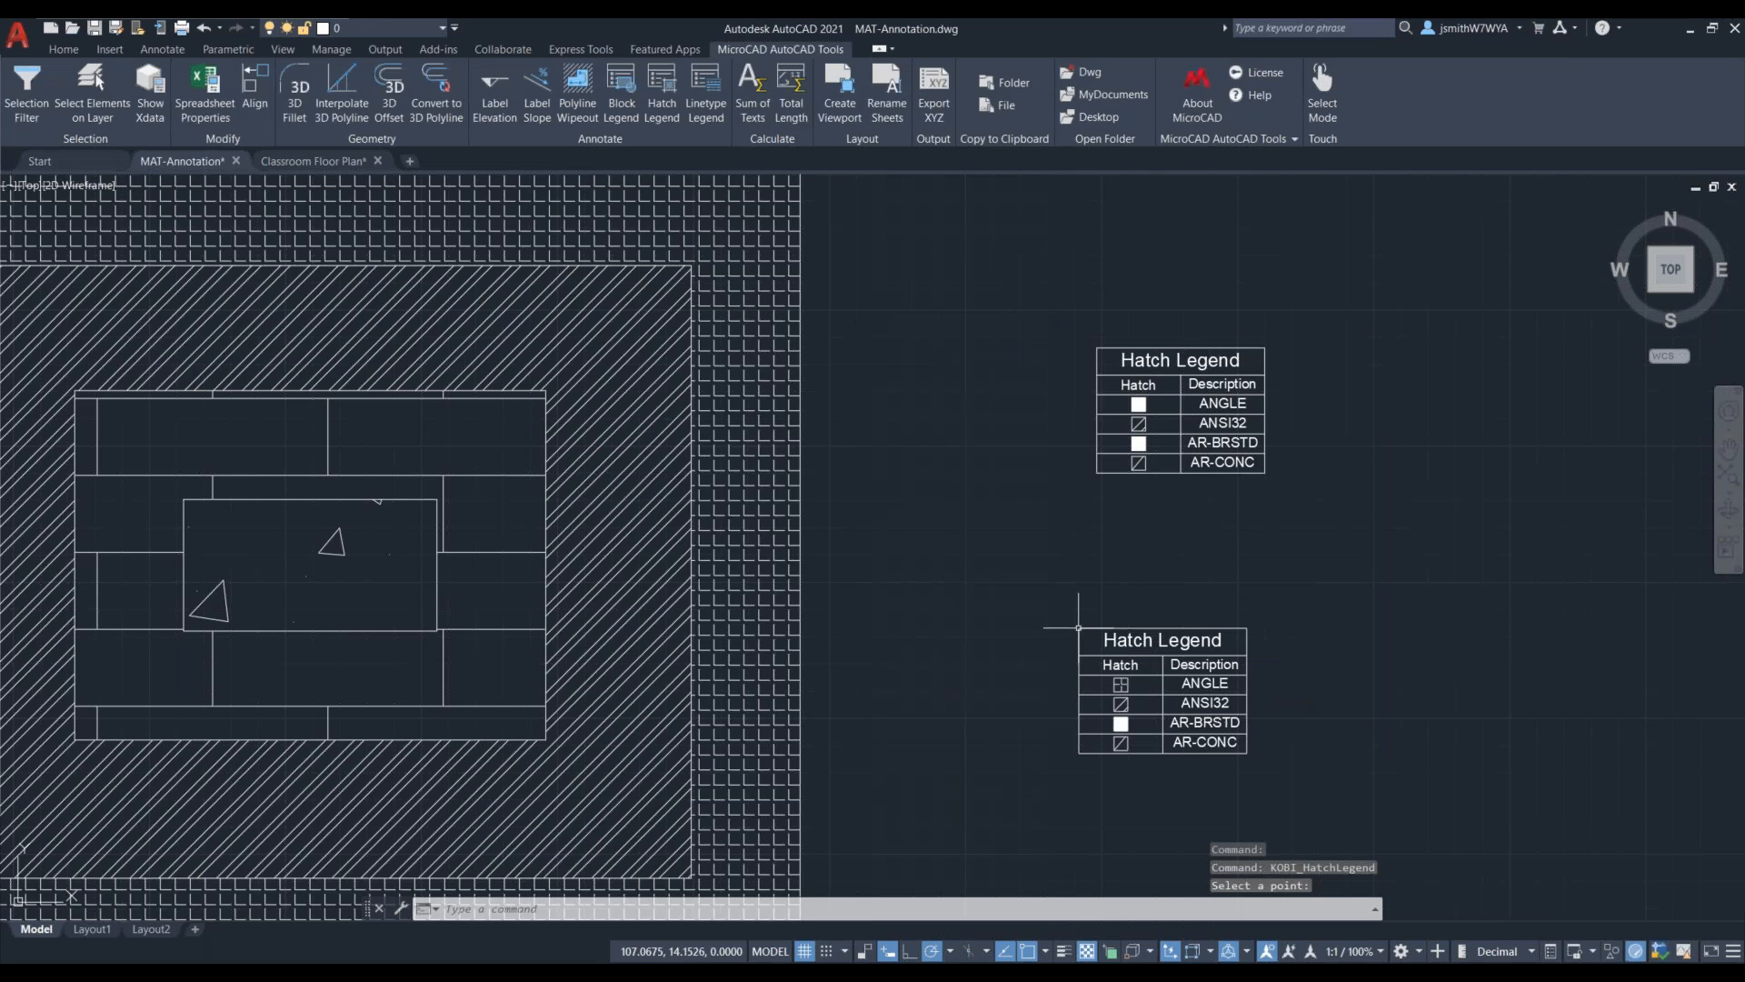
Step: Compare the swatches of the two hatch legends and check the ANGLE description cell in the lower one
{"action": "scroll", "coordinate": [1011, 665], "scroll_direction": "up", "scroll_amount": 4}
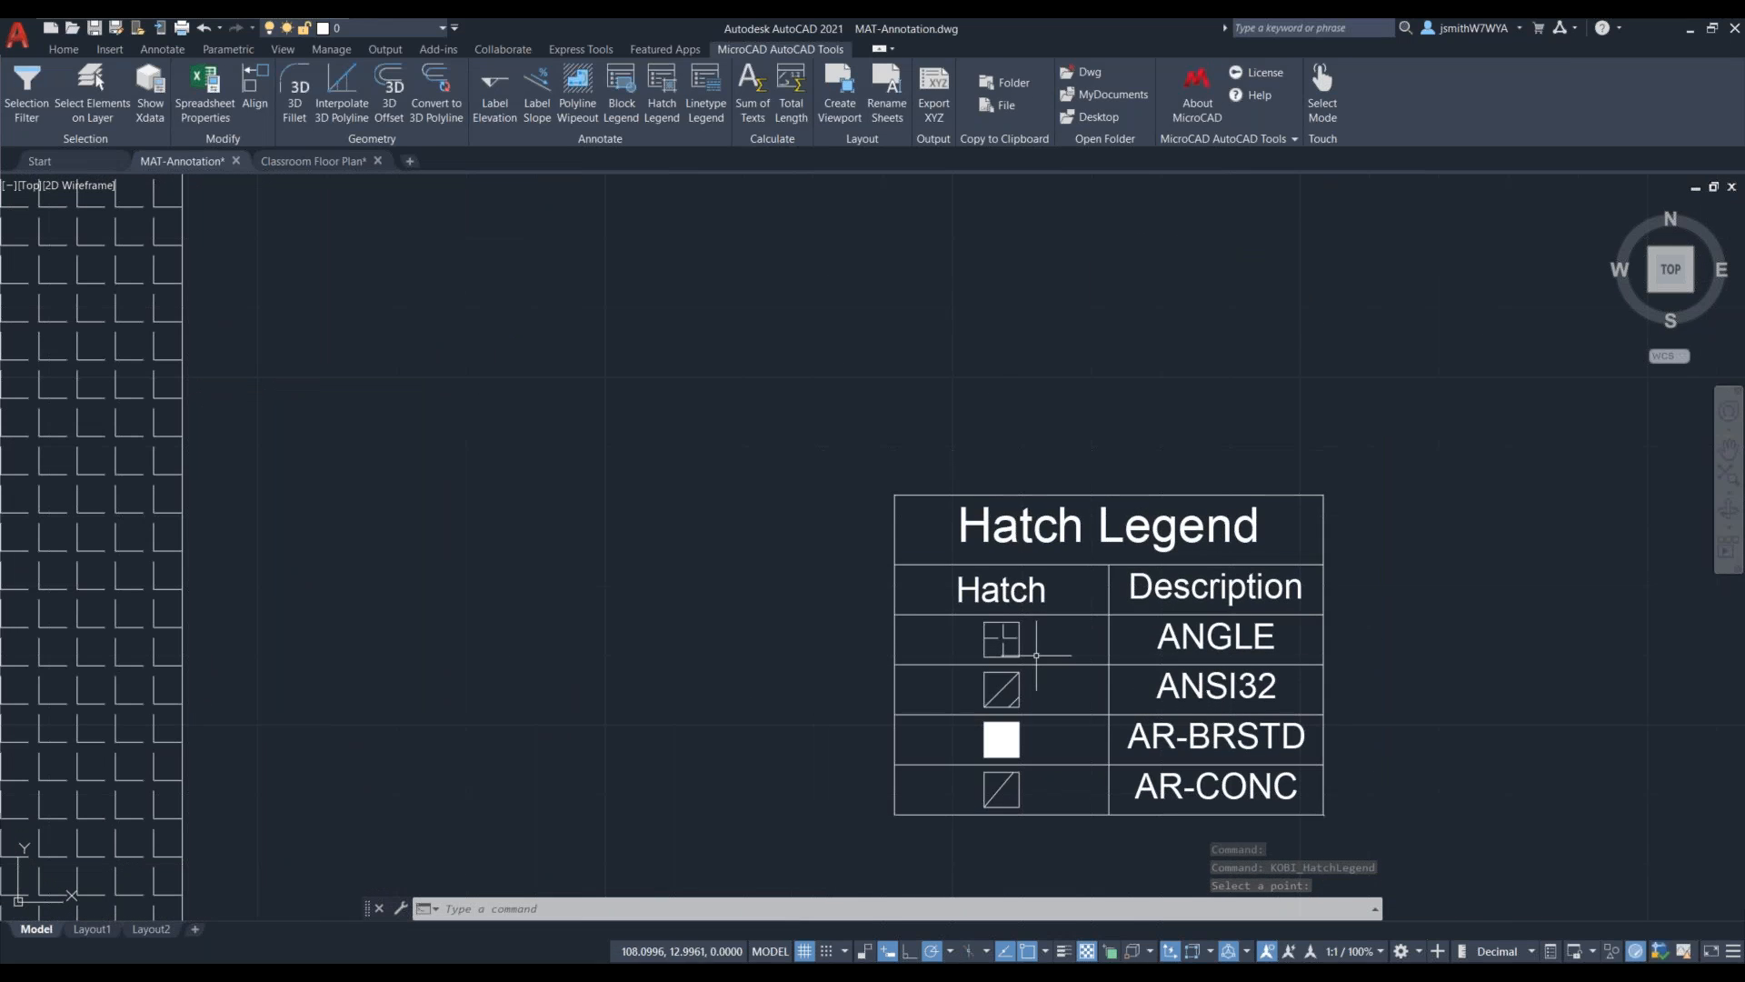
{"action": "scroll", "coordinate": [1047, 661], "scroll_direction": "down", "scroll_amount": 2}
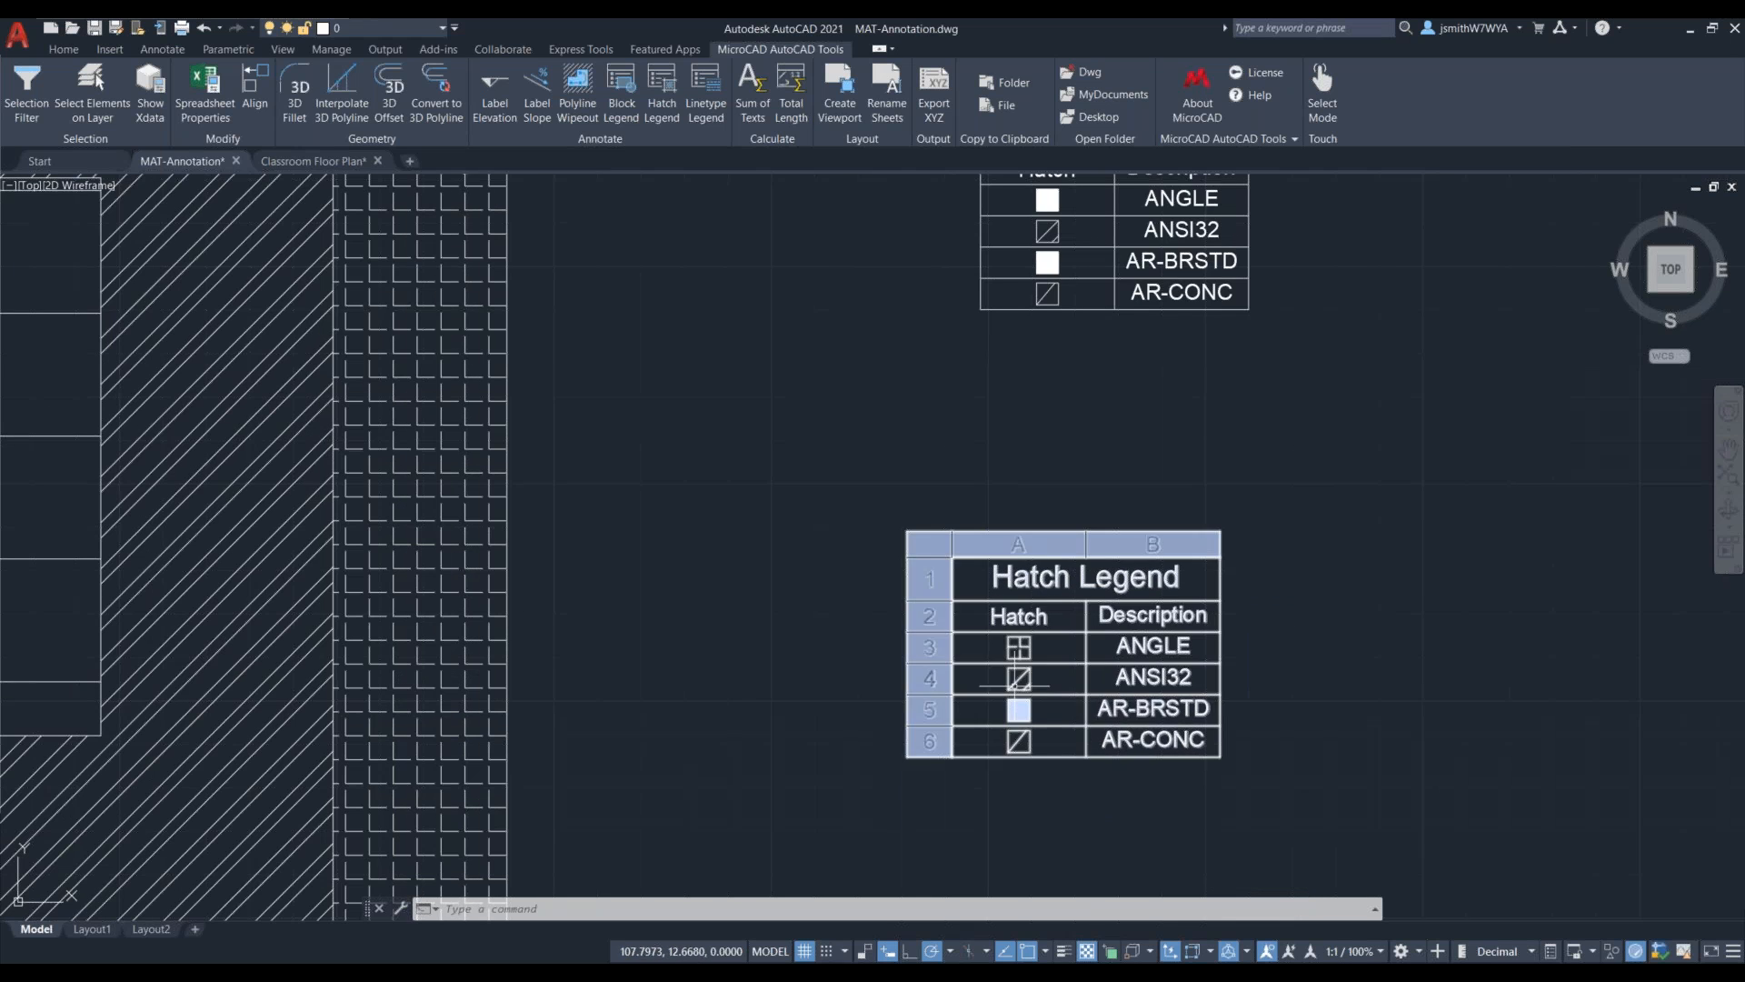
{"action": "scroll", "coordinate": [843, 631], "scroll_direction": "down", "scroll_amount": 2}
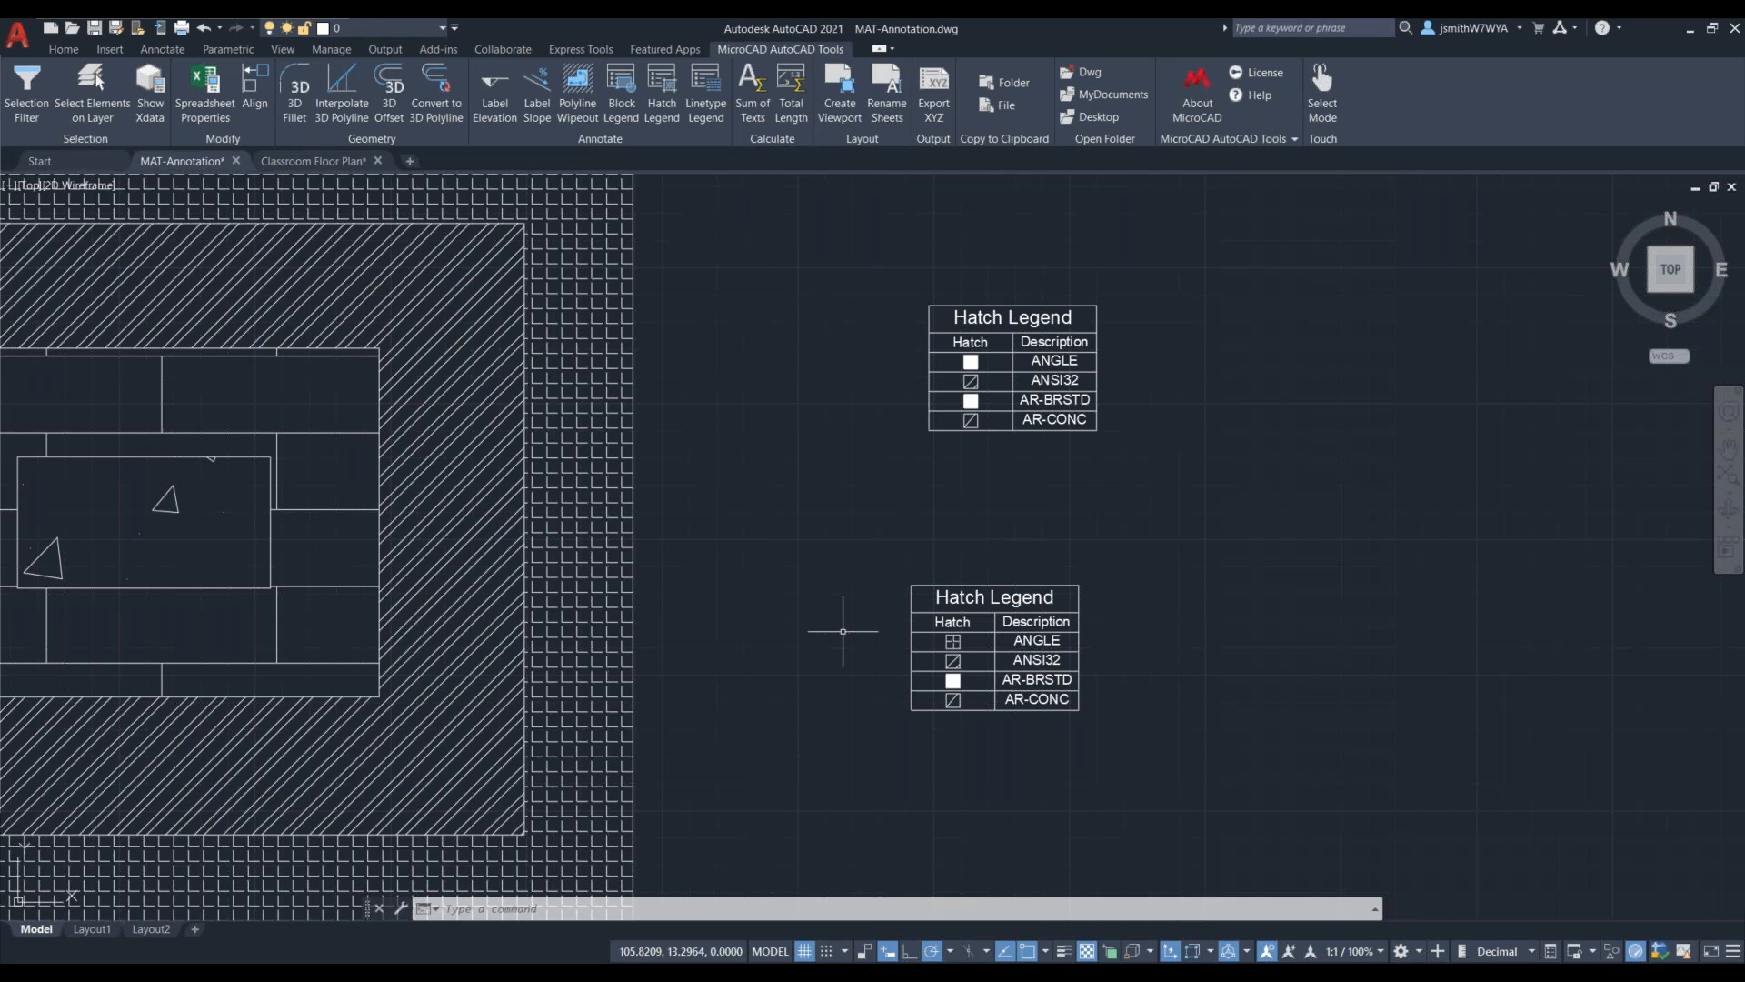
{"action": "scroll", "coordinate": [950, 602], "scroll_direction": "down", "scroll_amount": 2}
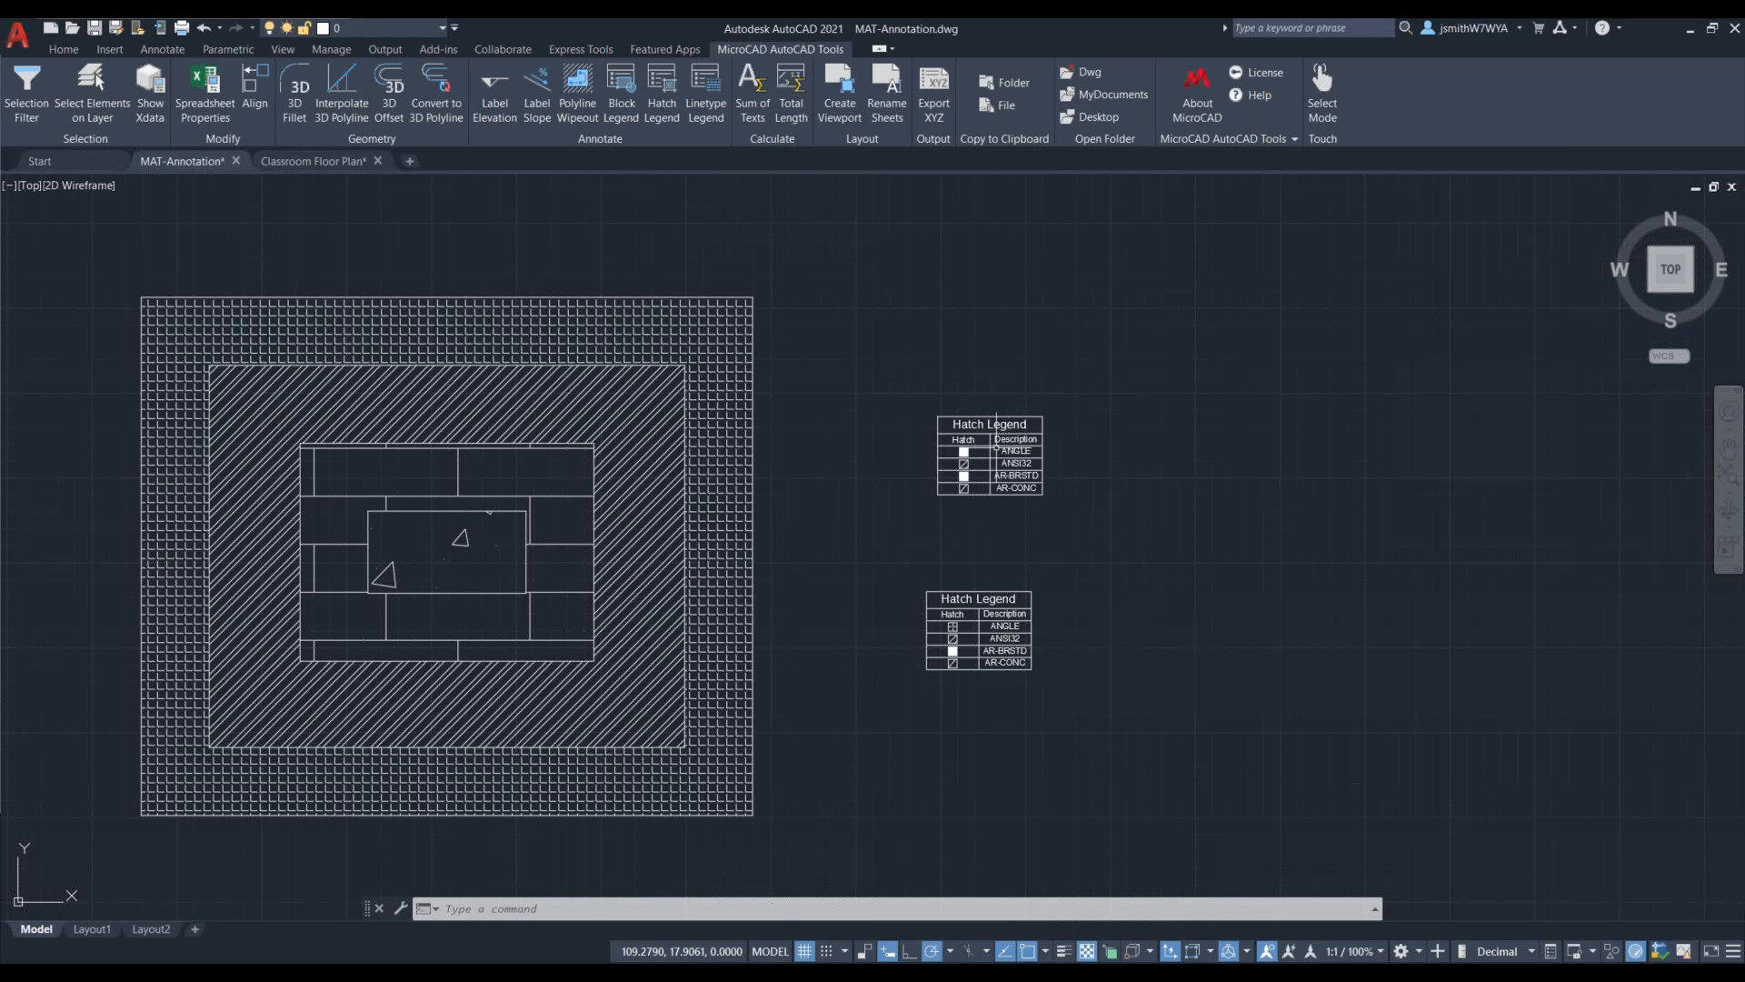
{"action": "left_click", "coordinate": [1027, 642]}
{"action": "scroll", "coordinate": [1010, 645], "scroll_direction": "up", "scroll_amount": 2}
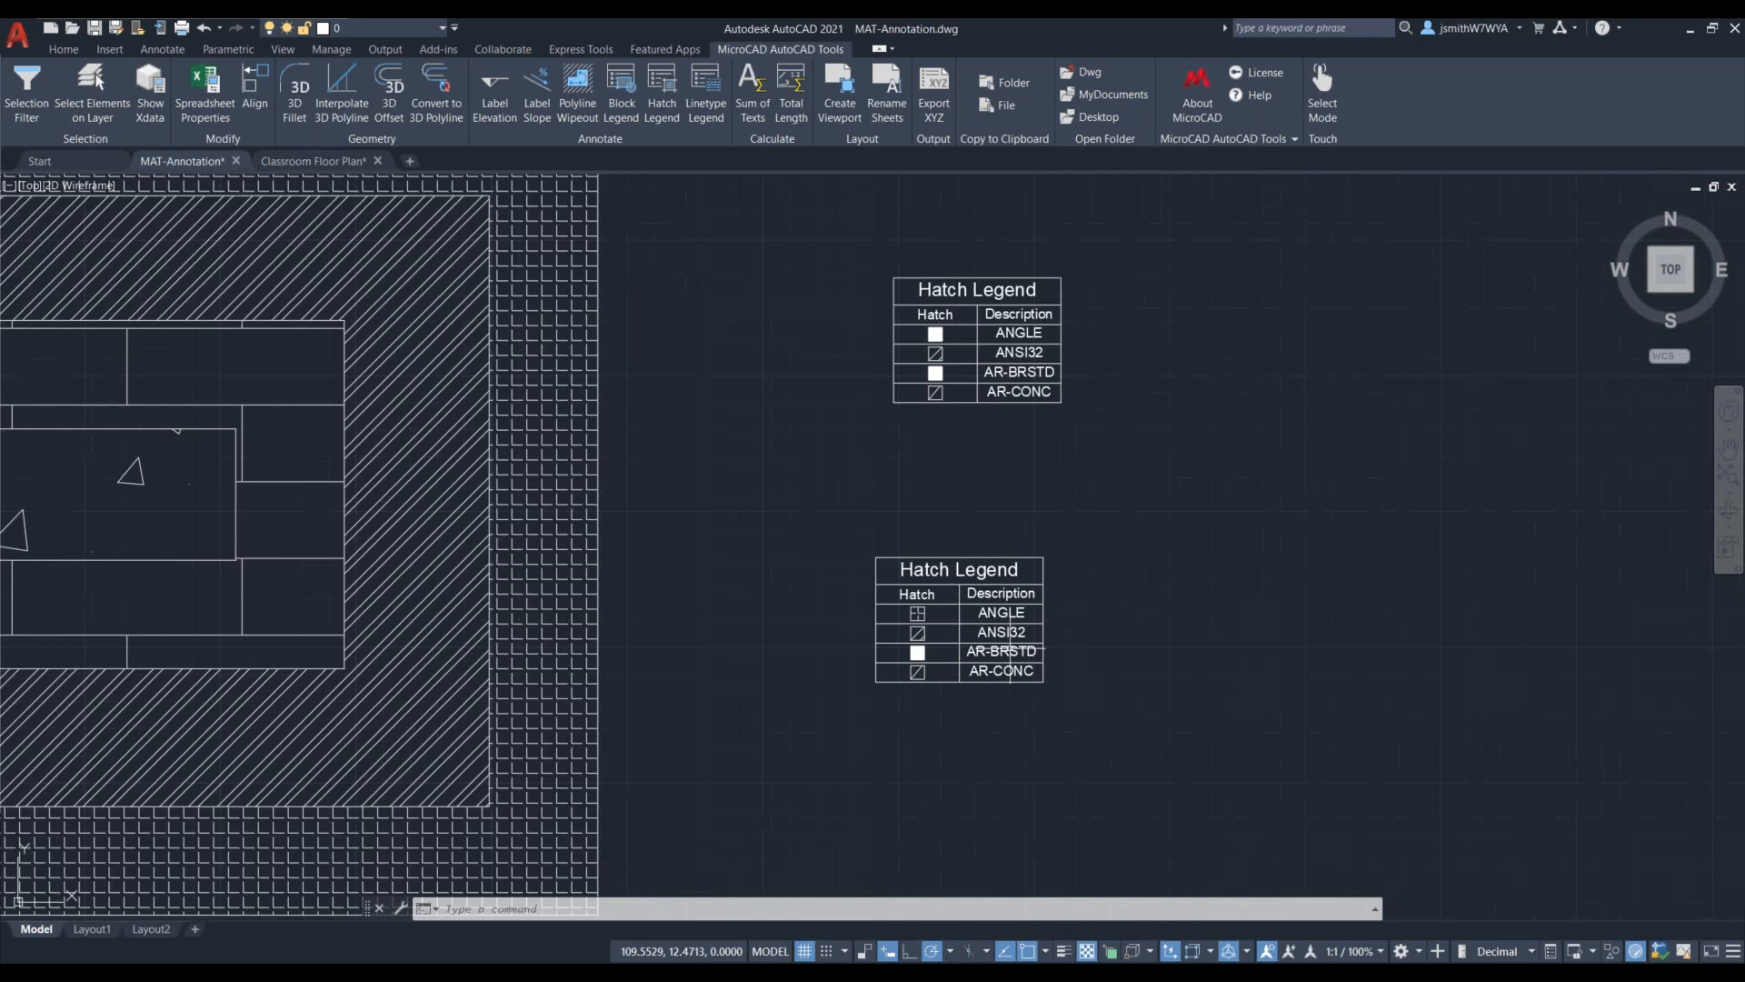
{"action": "scroll", "coordinate": [1009, 650], "scroll_direction": "up", "scroll_amount": 2}
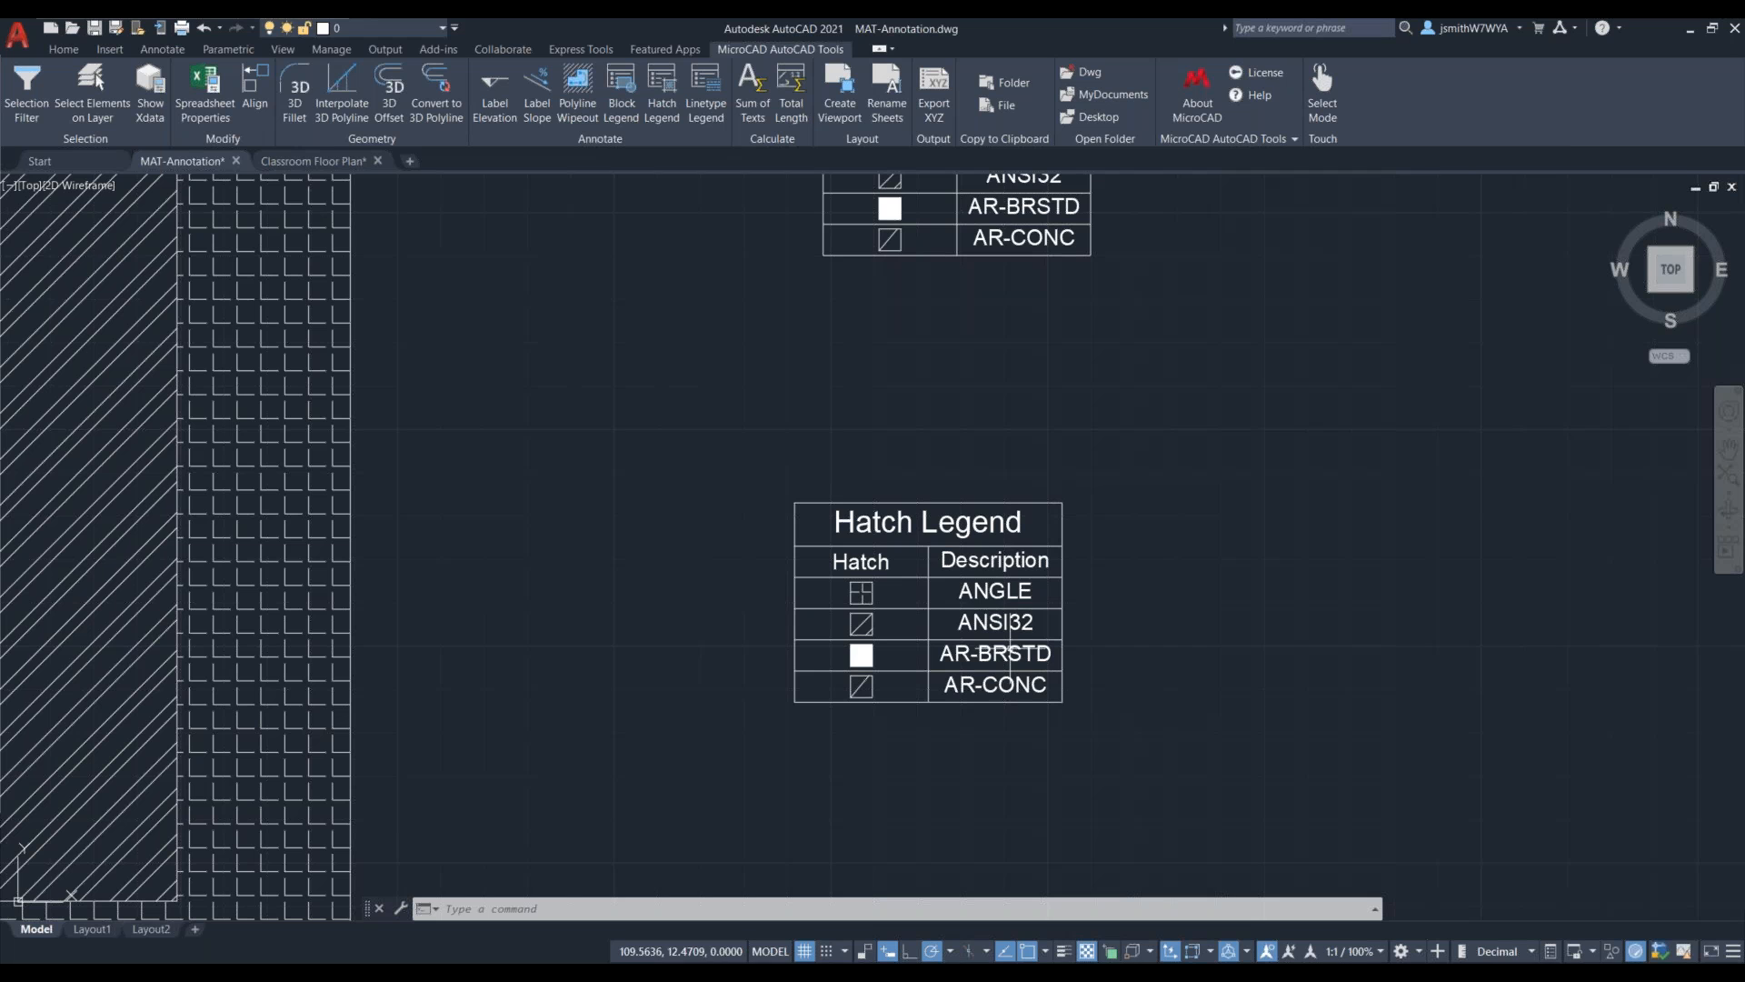
{"action": "left_click", "coordinate": [991, 592]}
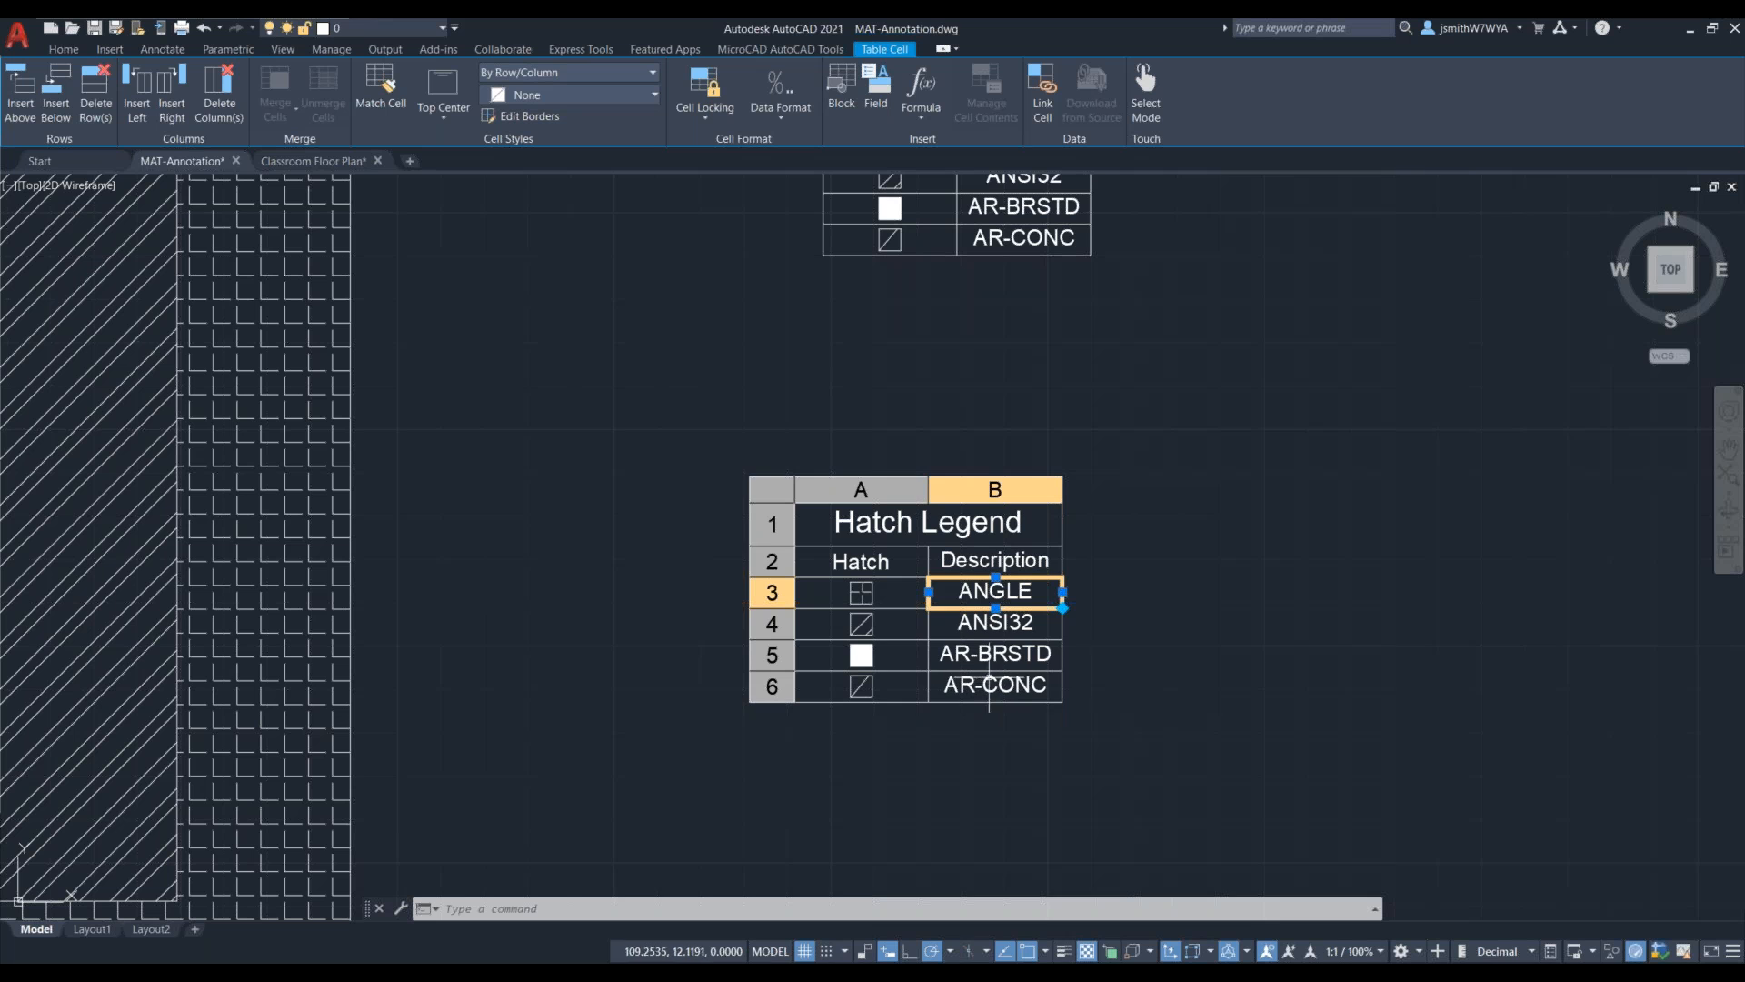
{"action": "left_click", "coordinate": [1127, 698]}
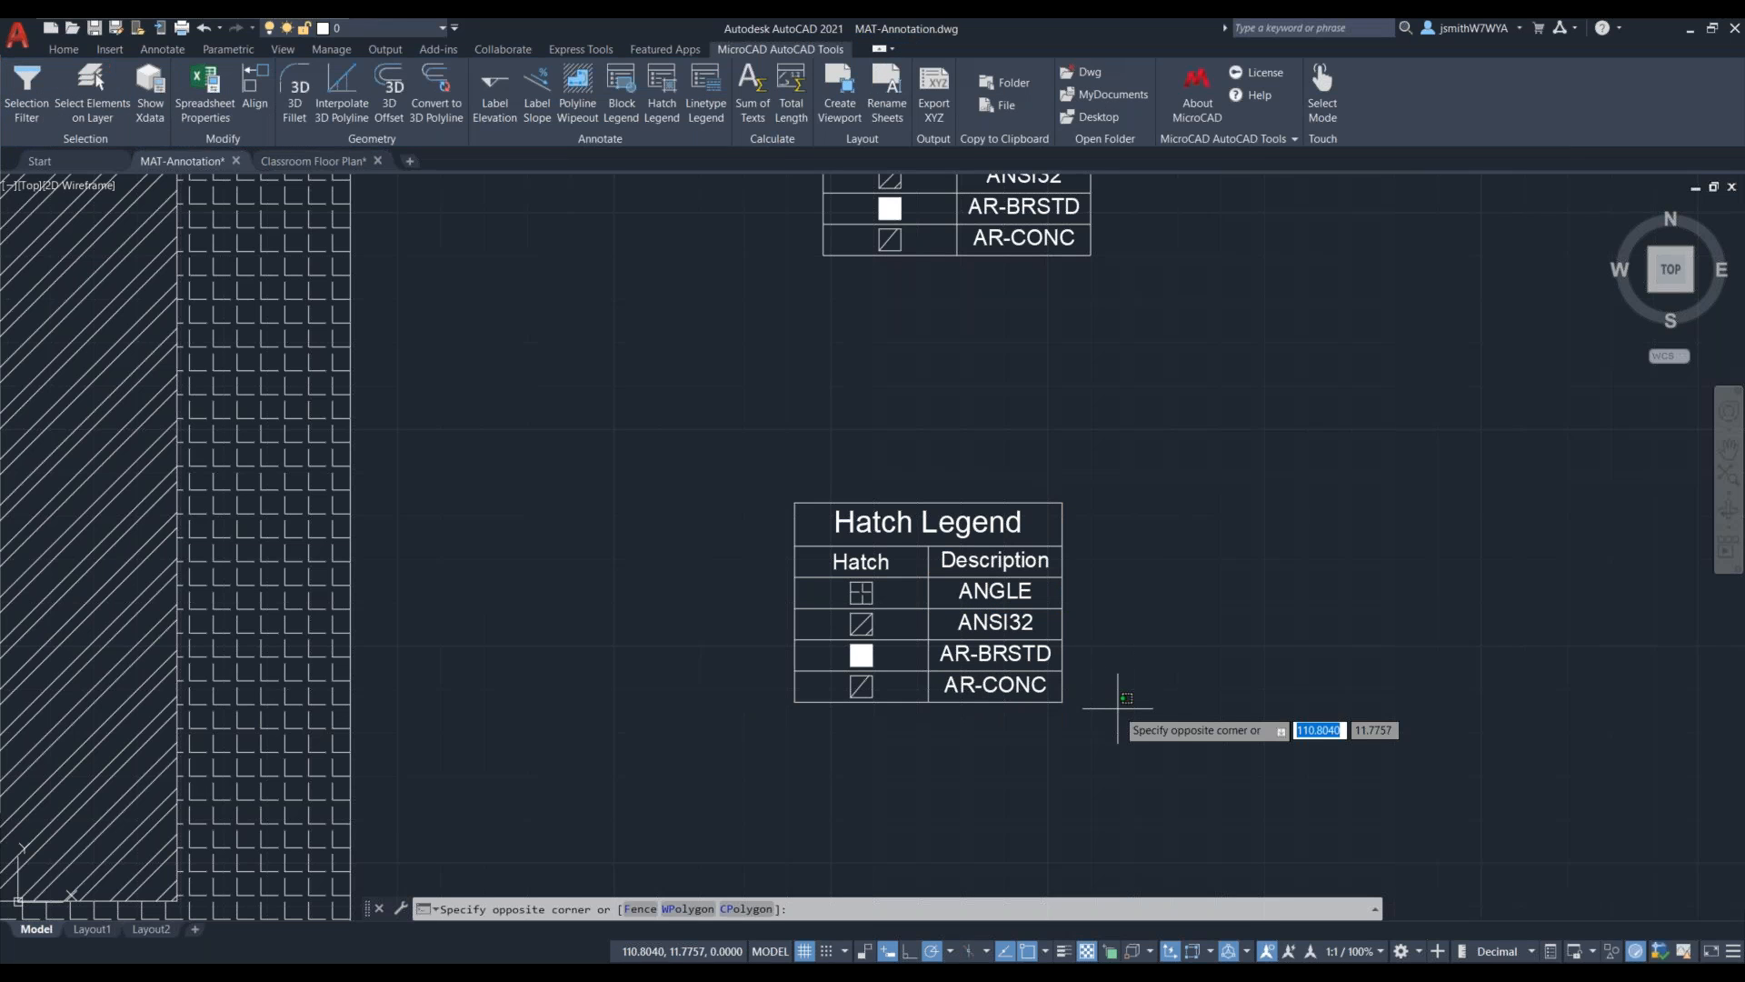
{"action": "left_click", "coordinate": [1125, 727]}
{"action": "scroll", "coordinate": [1125, 730], "scroll_direction": "down", "scroll_amount": 1}
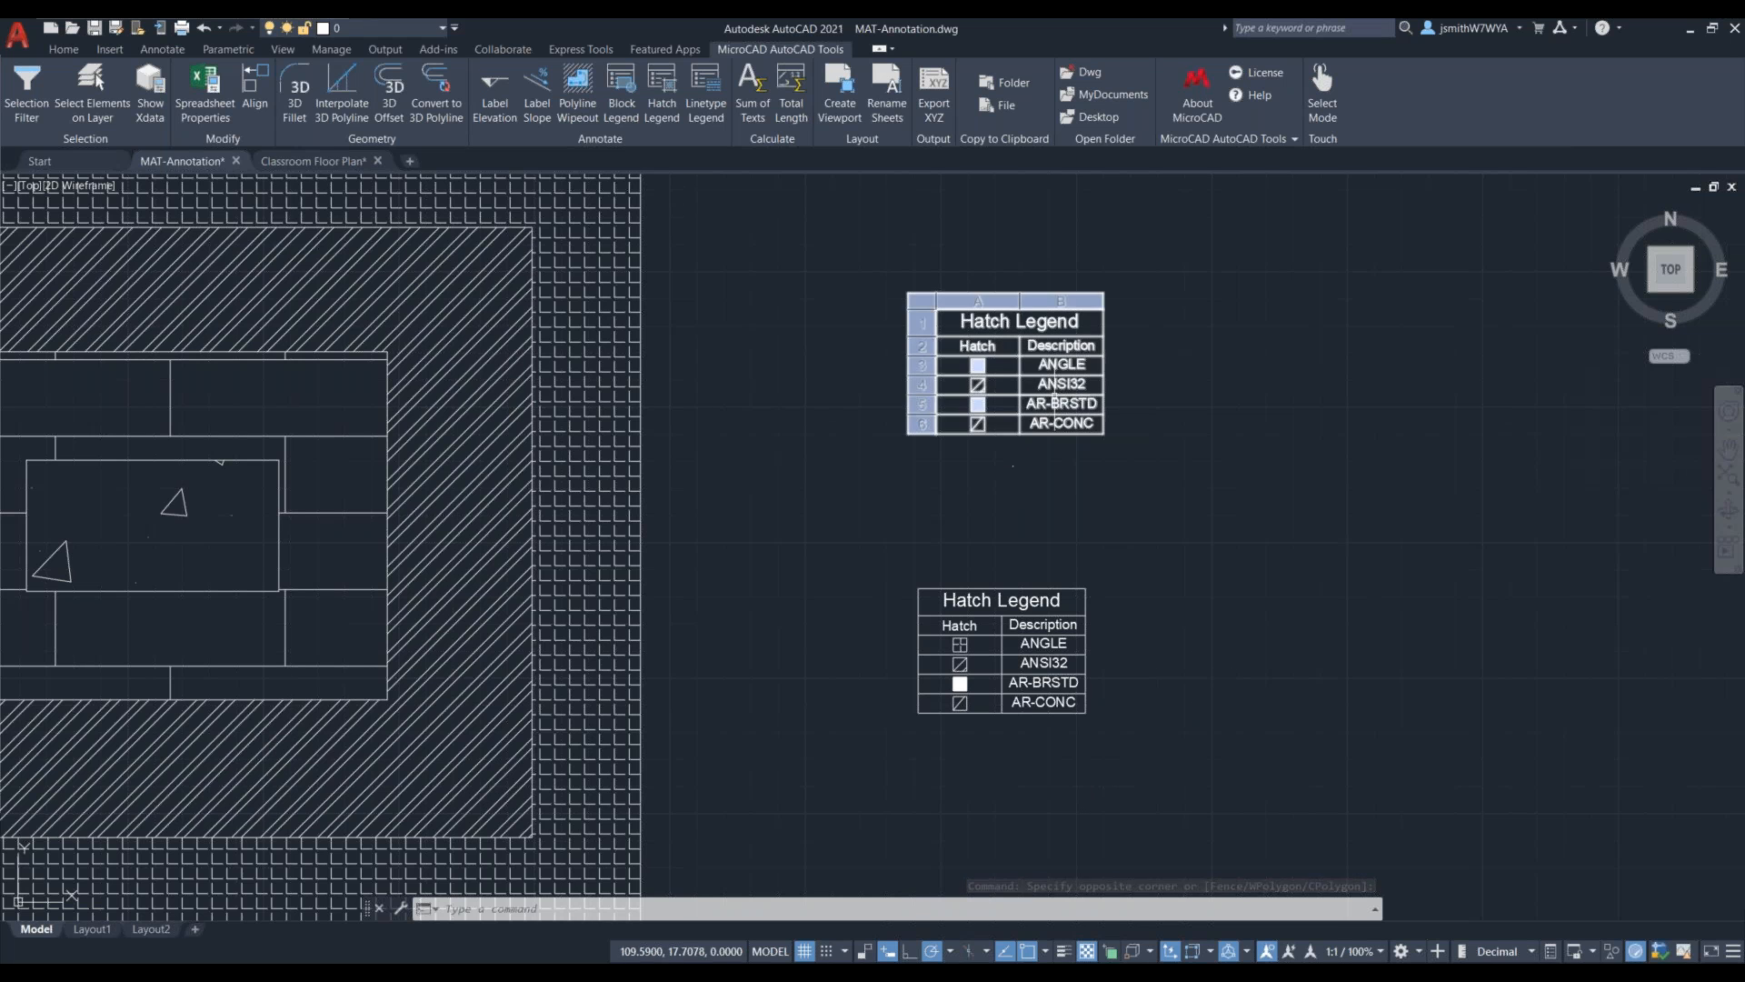
Step: Delete both hatch legend tables beside the hatched rectangles
{"action": "scroll", "coordinate": [1127, 570], "scroll_direction": "down", "scroll_amount": 4}
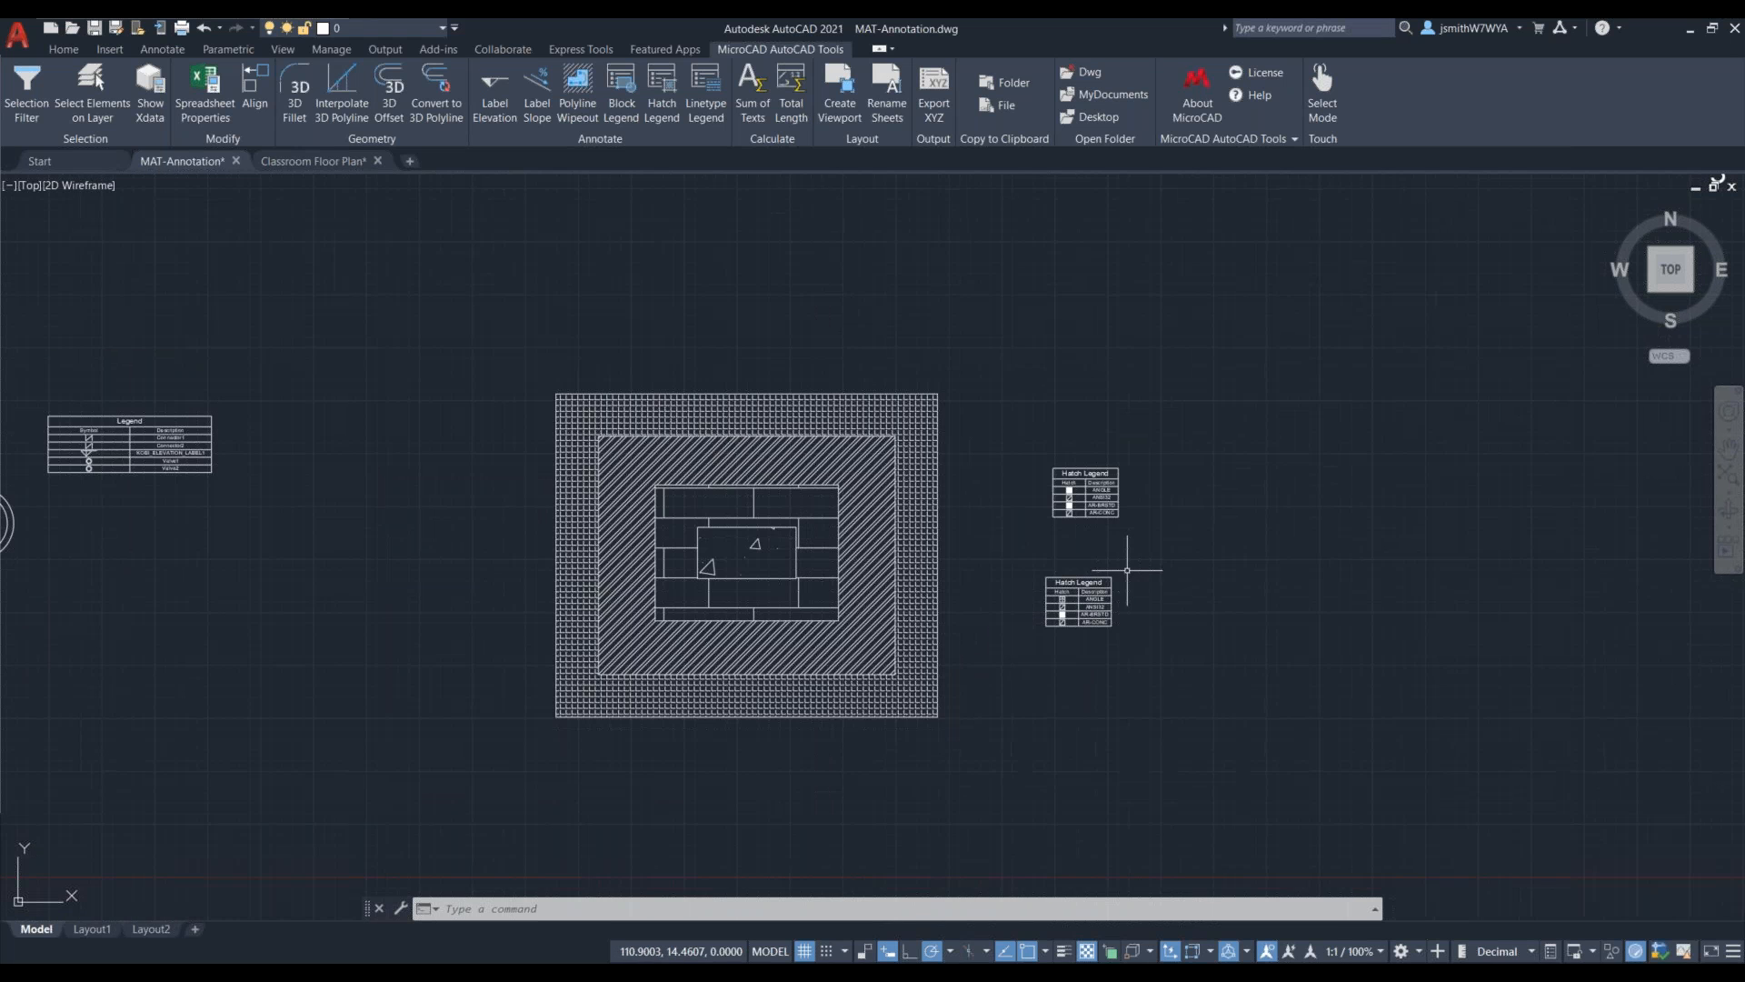
{"action": "scroll", "coordinate": [1130, 576], "scroll_direction": "up", "scroll_amount": 2}
{"action": "left_click", "coordinate": [1125, 411]}
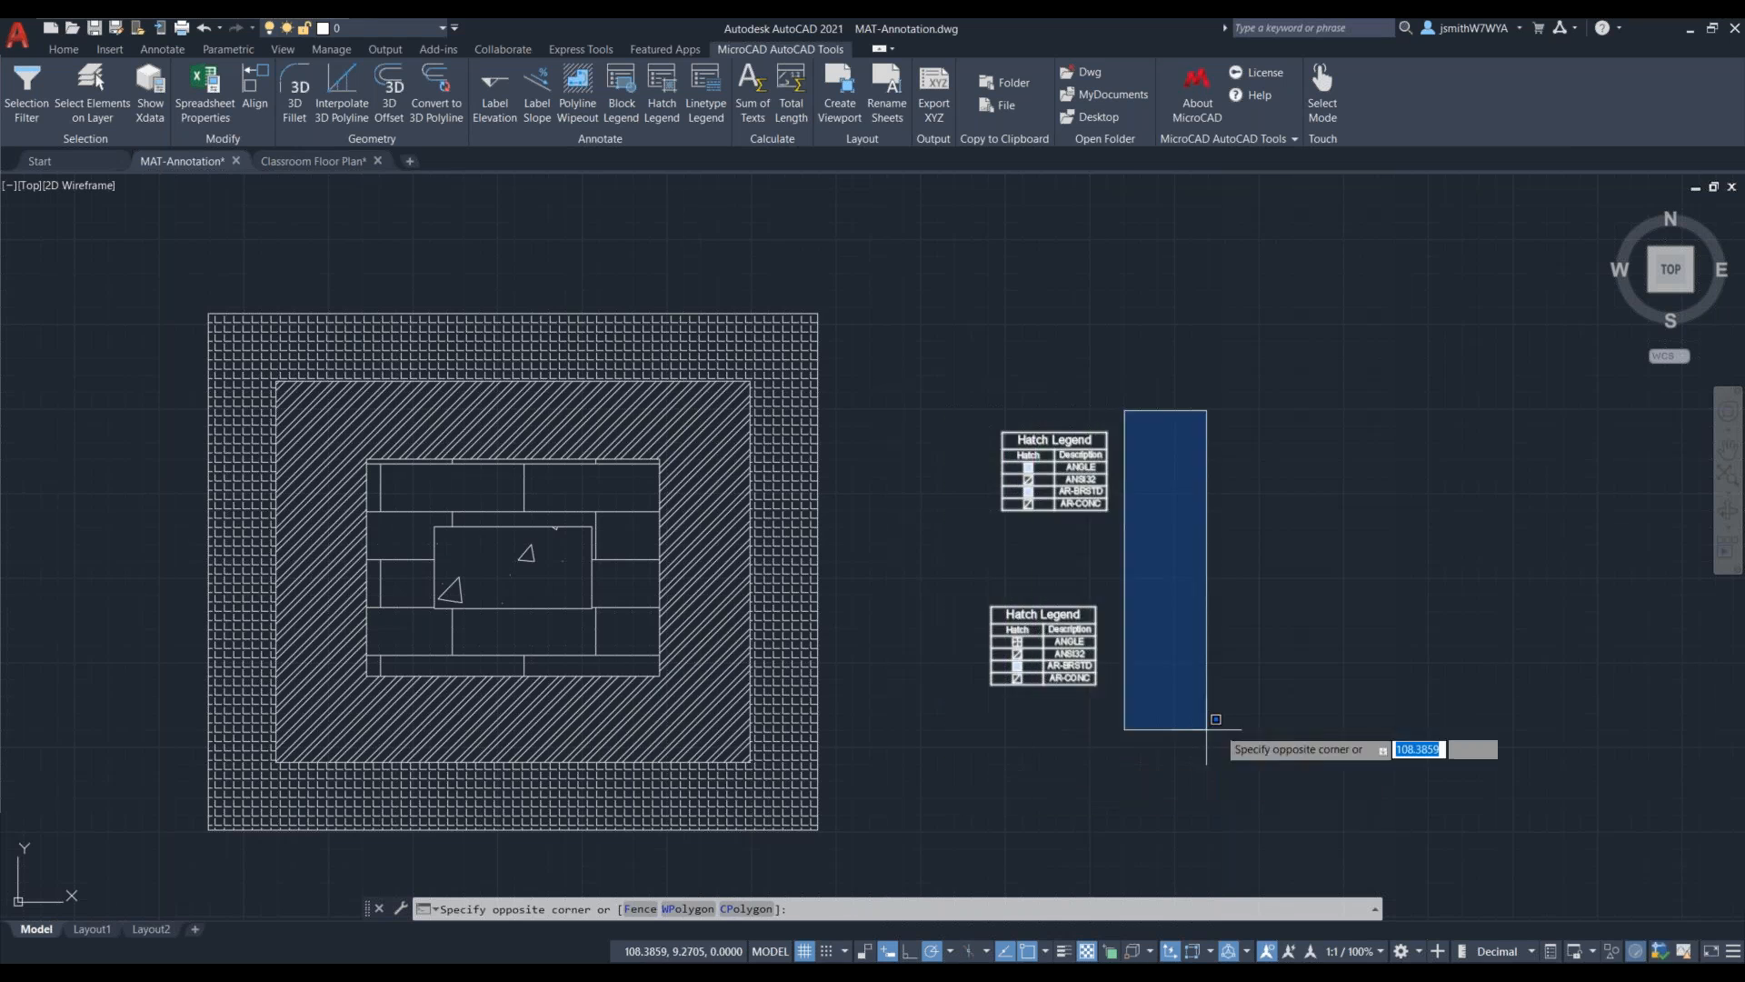
{"action": "left_click", "coordinate": [969, 742]}
{"action": "key", "text": "Delete"}
Step: Sum the text values 3, 2, 1 and 30 and place the resulting text in the empty space beside the 2
{"action": "scroll", "coordinate": [1088, 706], "scroll_direction": "down", "scroll_amount": 4}
{"action": "middle_click_drag", "start_coordinate": [1176, 721], "coordinate": [936, 715]}
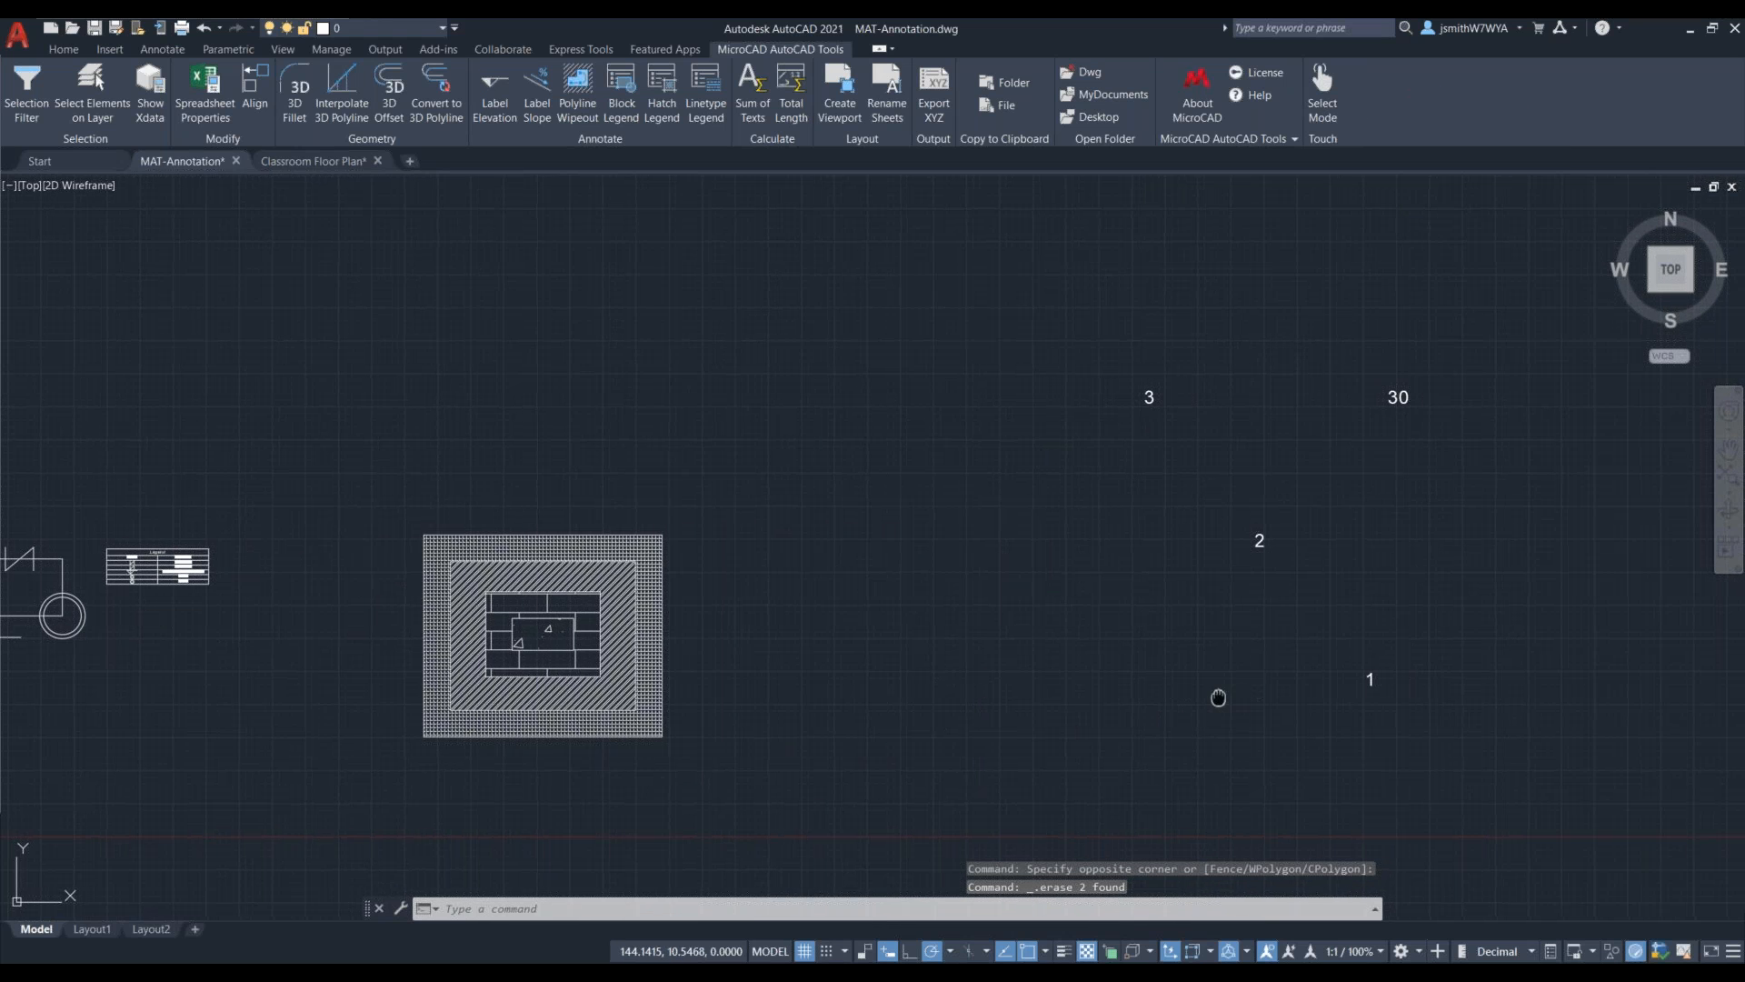
{"action": "middle_click_drag", "start_coordinate": [1227, 693], "coordinate": [799, 701]}
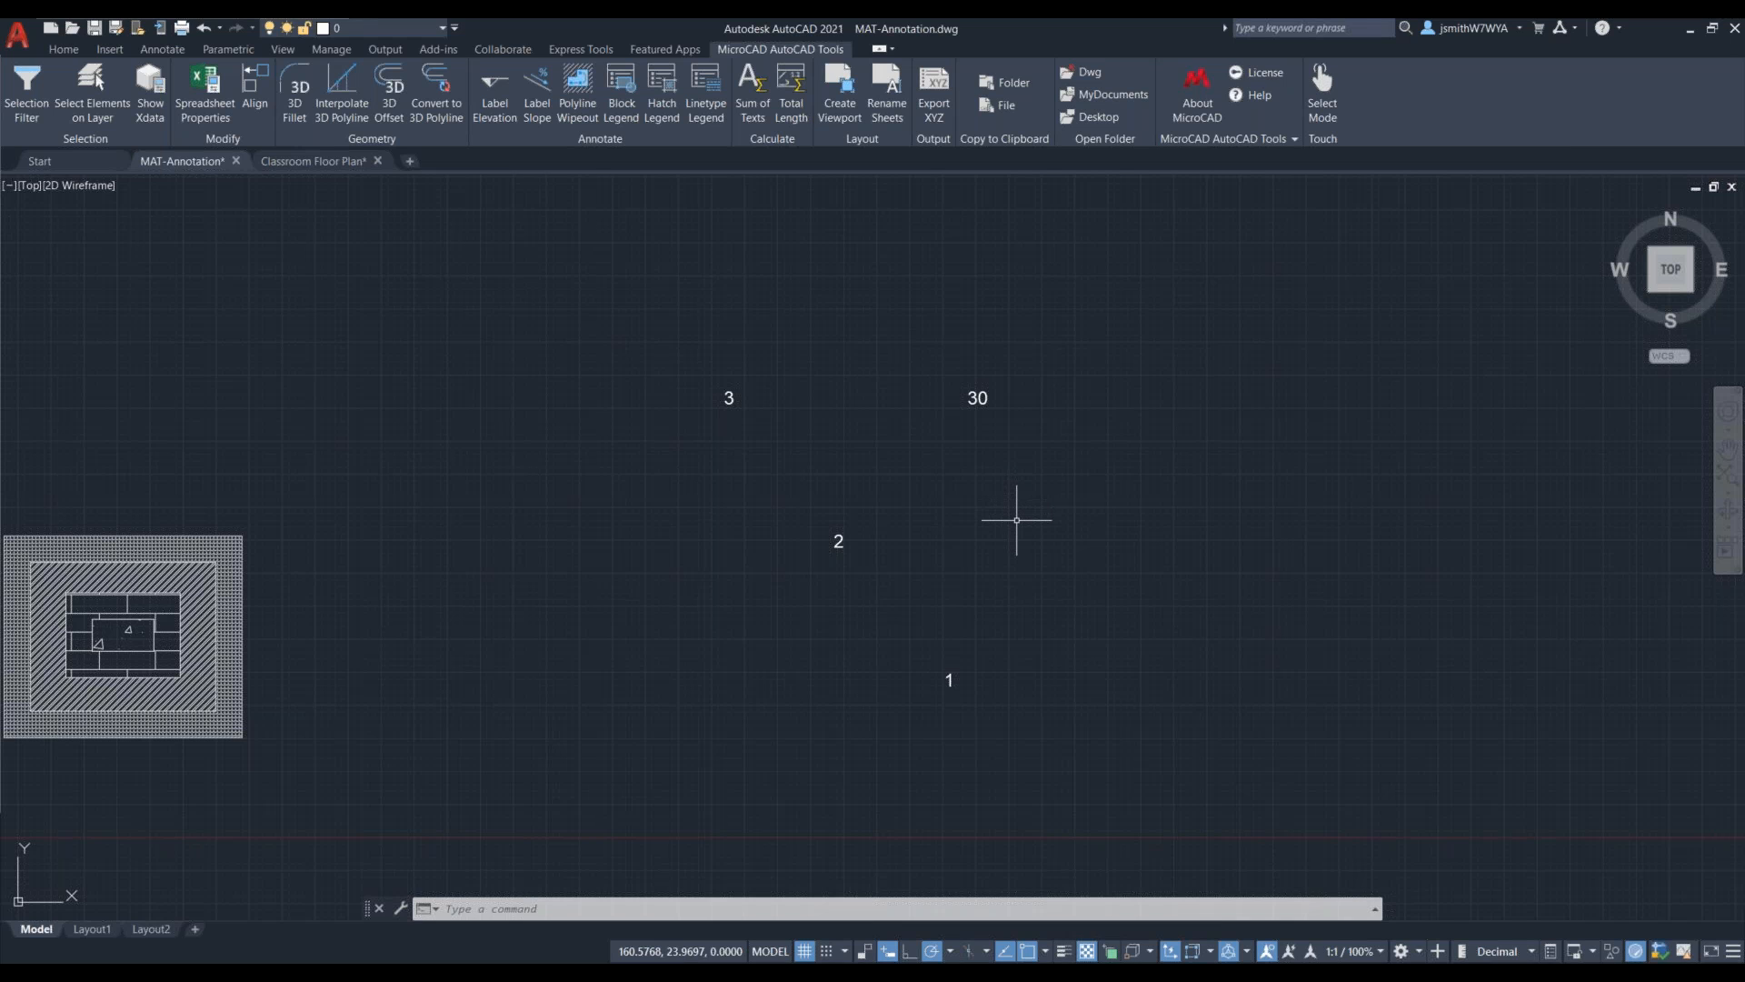
{"action": "left_click", "coordinate": [756, 111]}
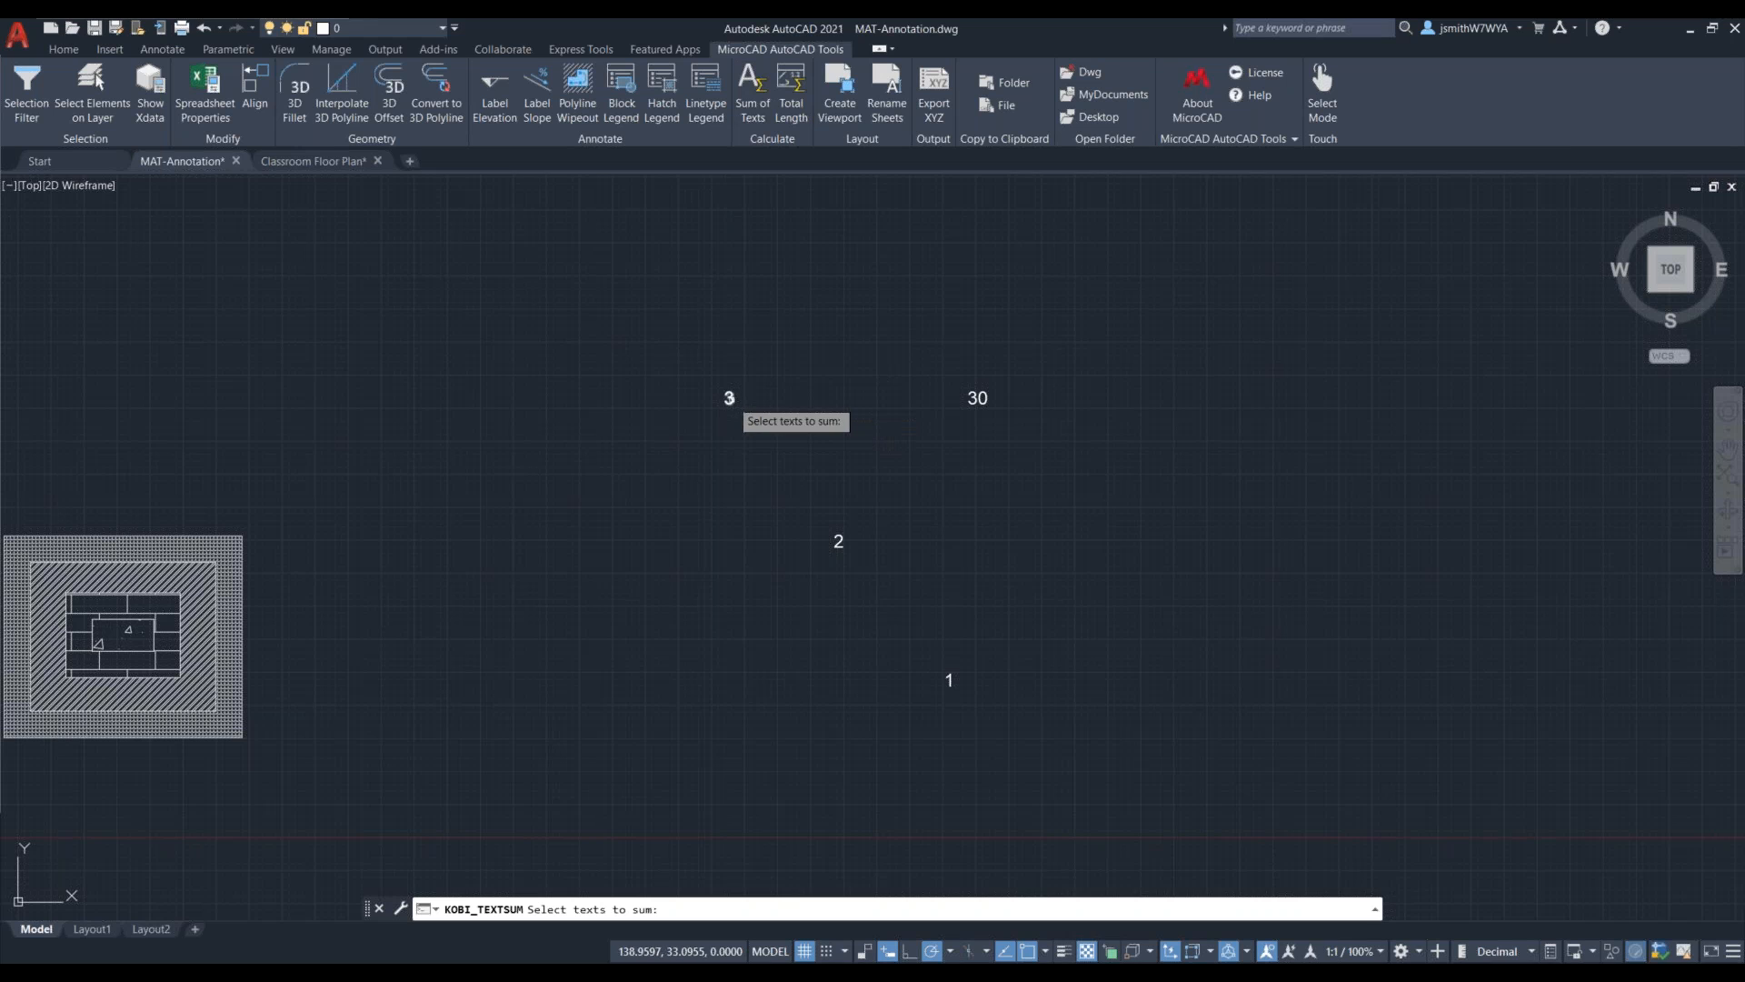
{"action": "left_click", "coordinate": [729, 398]}
{"action": "left_click", "coordinate": [838, 540]}
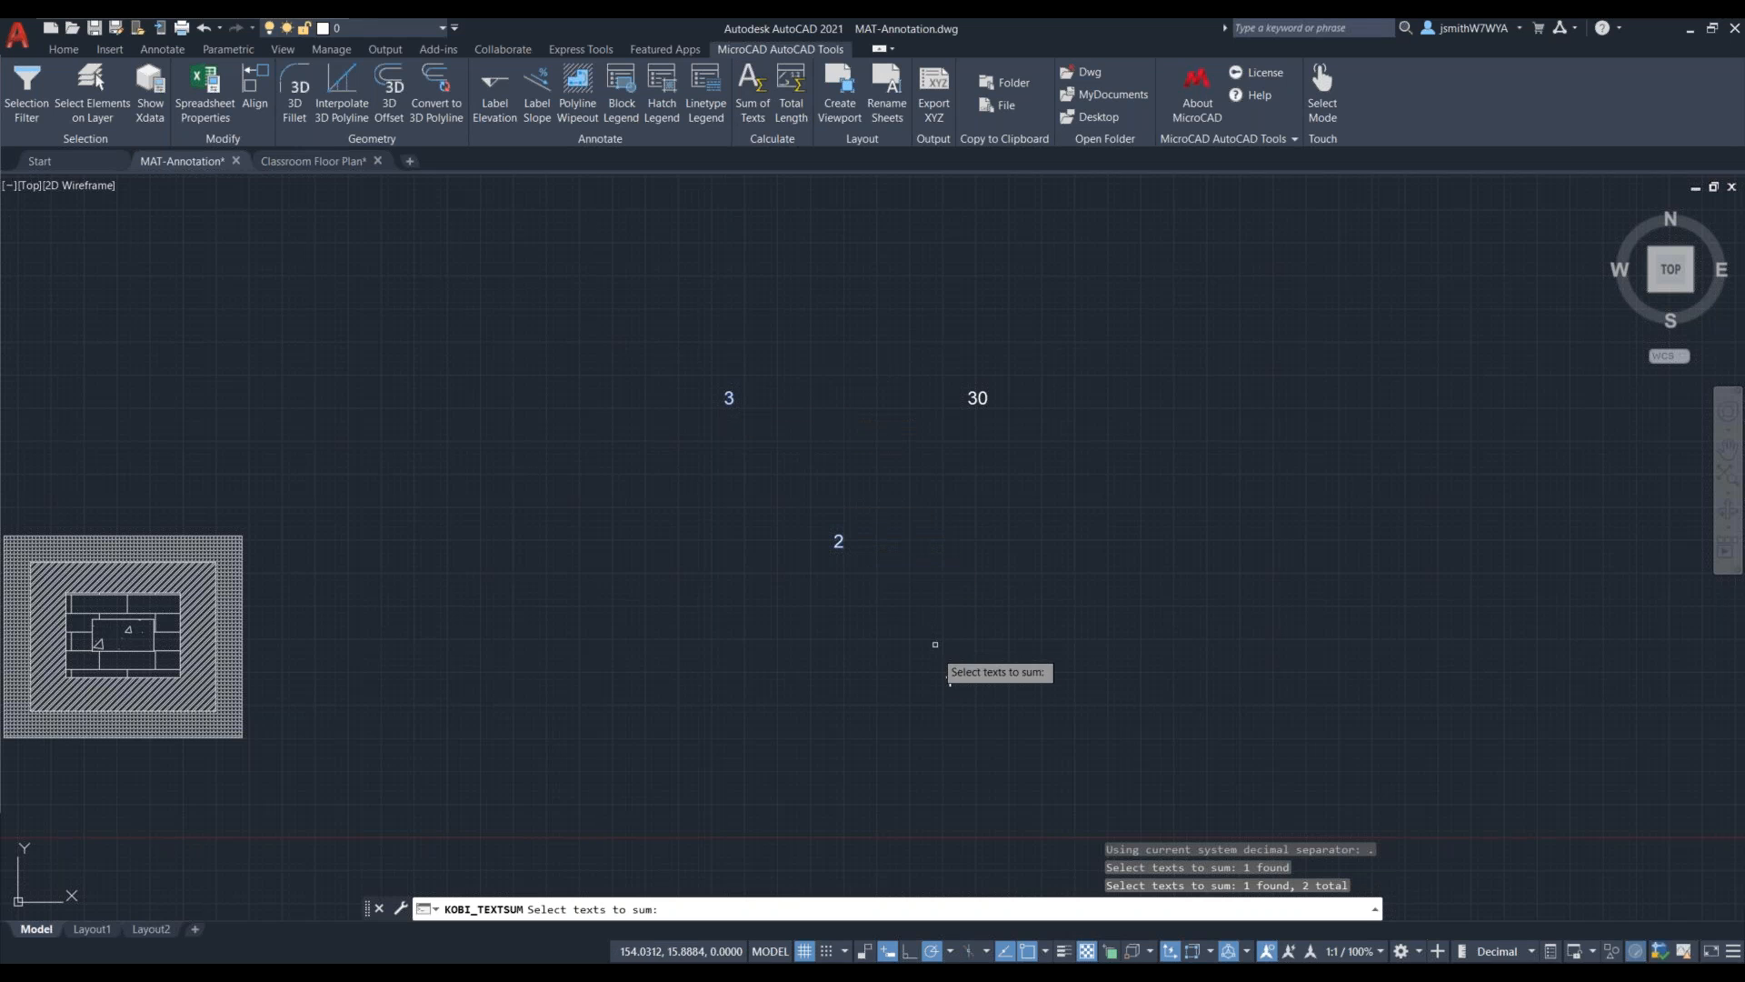
{"action": "left_click", "coordinate": [948, 680]}
{"action": "left_click", "coordinate": [978, 399]}
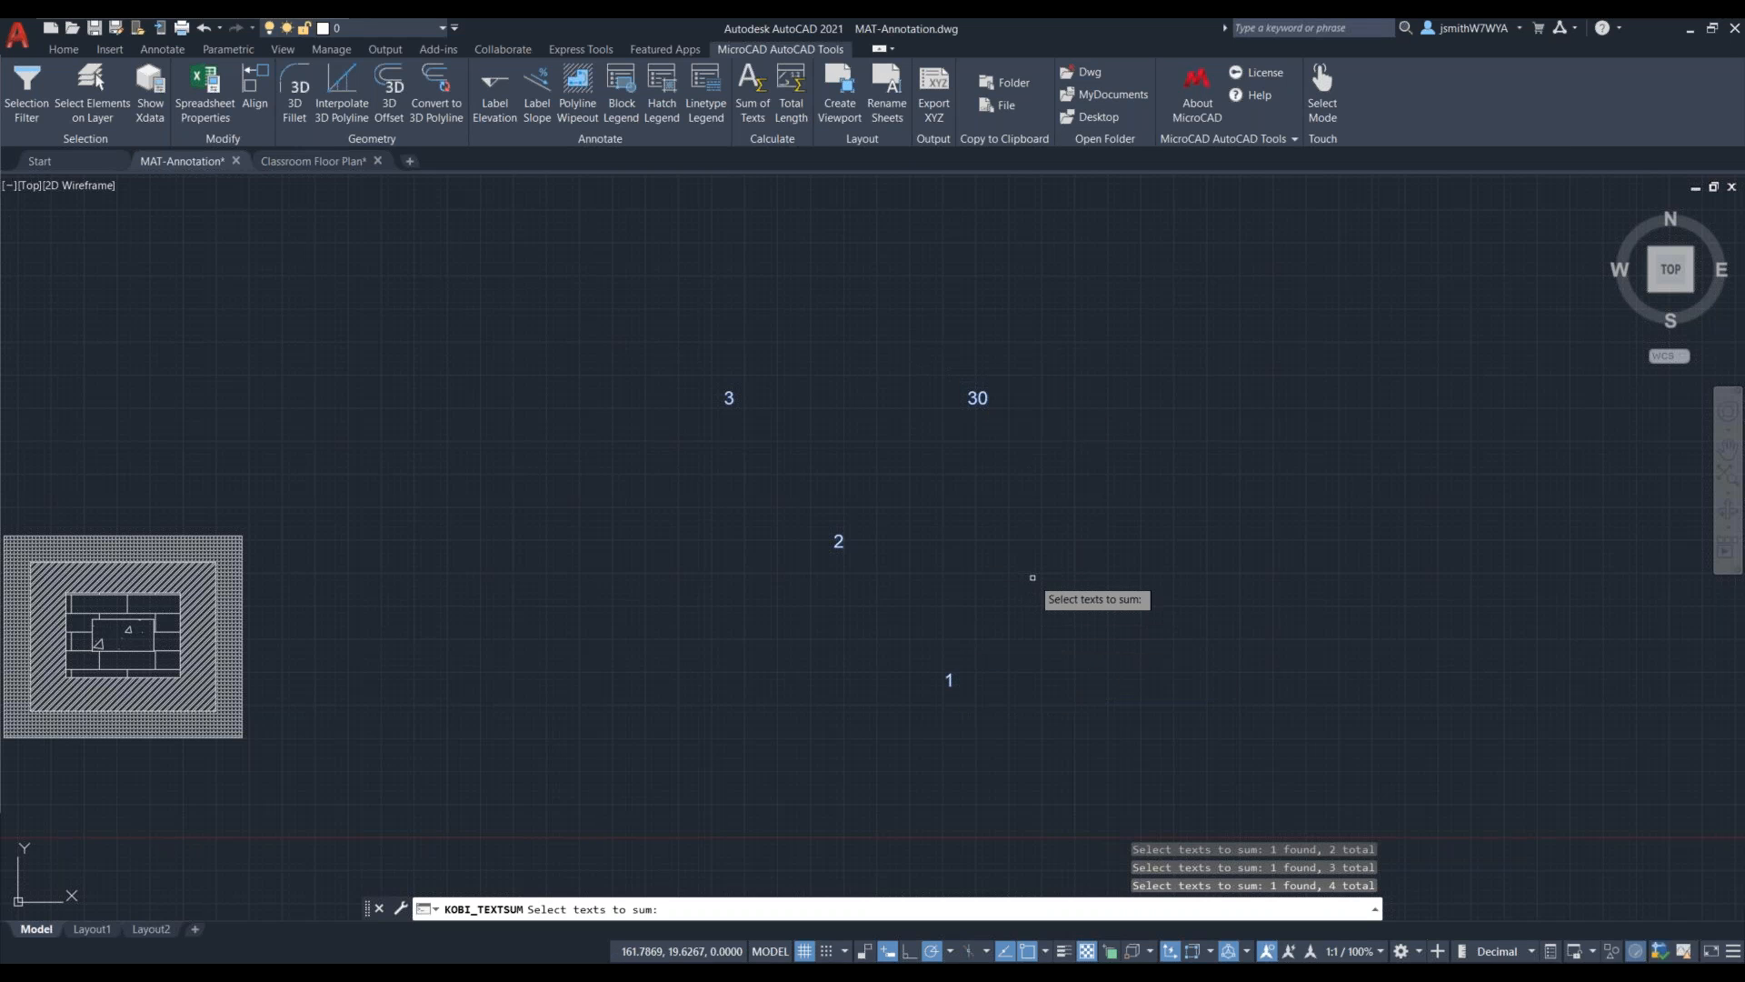
{"action": "key", "text": "Return"}
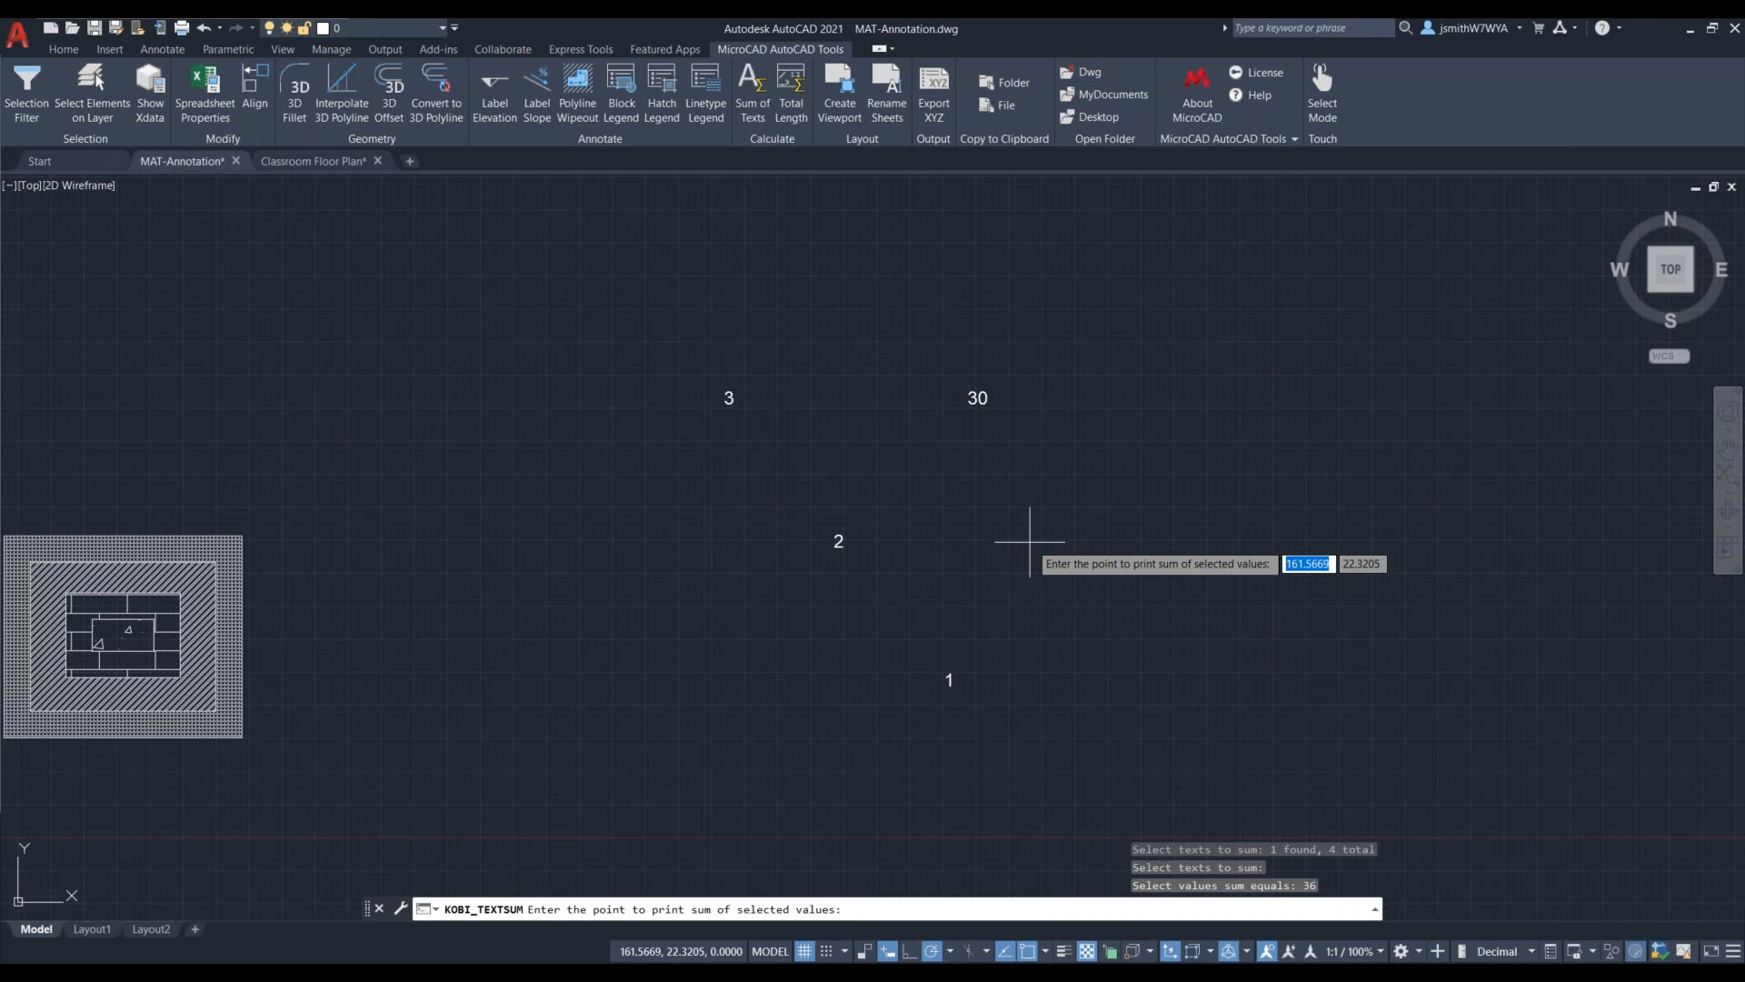
{"action": "left_click", "coordinate": [1030, 542]}
Step: Examine the placed sum text and compare its height with that of the source numbers
{"action": "scroll", "coordinate": [1030, 544], "scroll_direction": "up", "scroll_amount": 4}
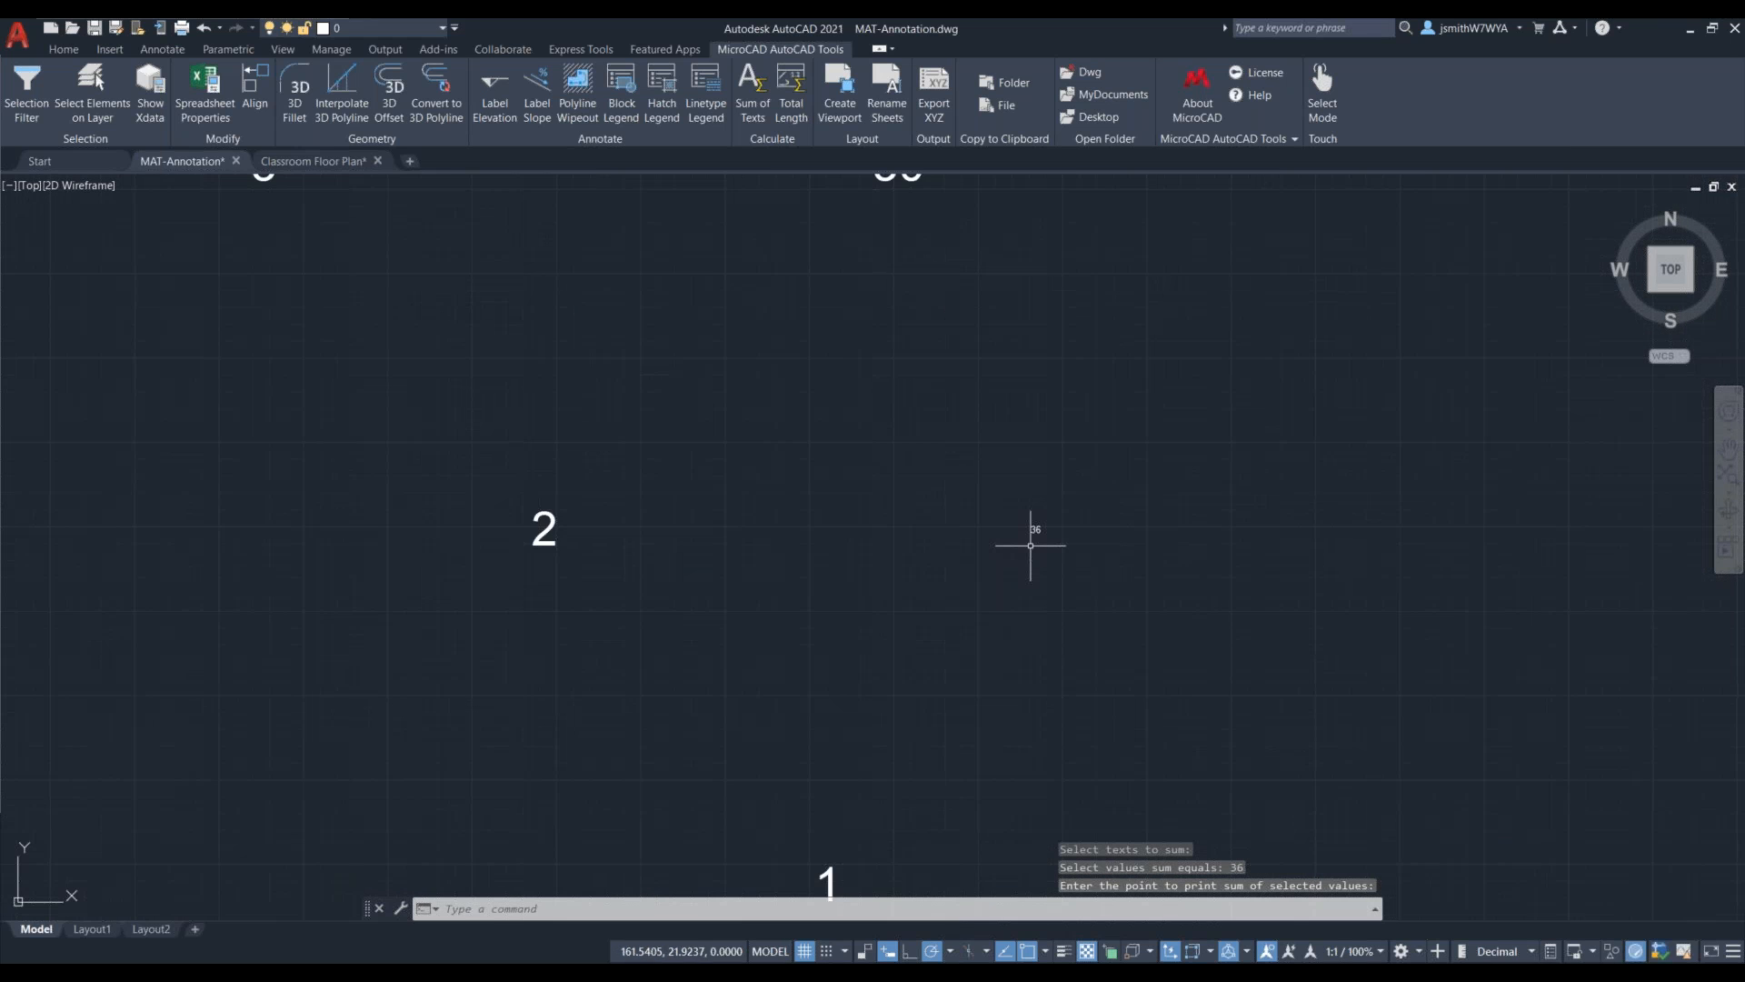
{"action": "scroll", "coordinate": [1030, 546], "scroll_direction": "down", "scroll_amount": 2}
{"action": "scroll", "coordinate": [1050, 527], "scroll_direction": "up", "scroll_amount": 5}
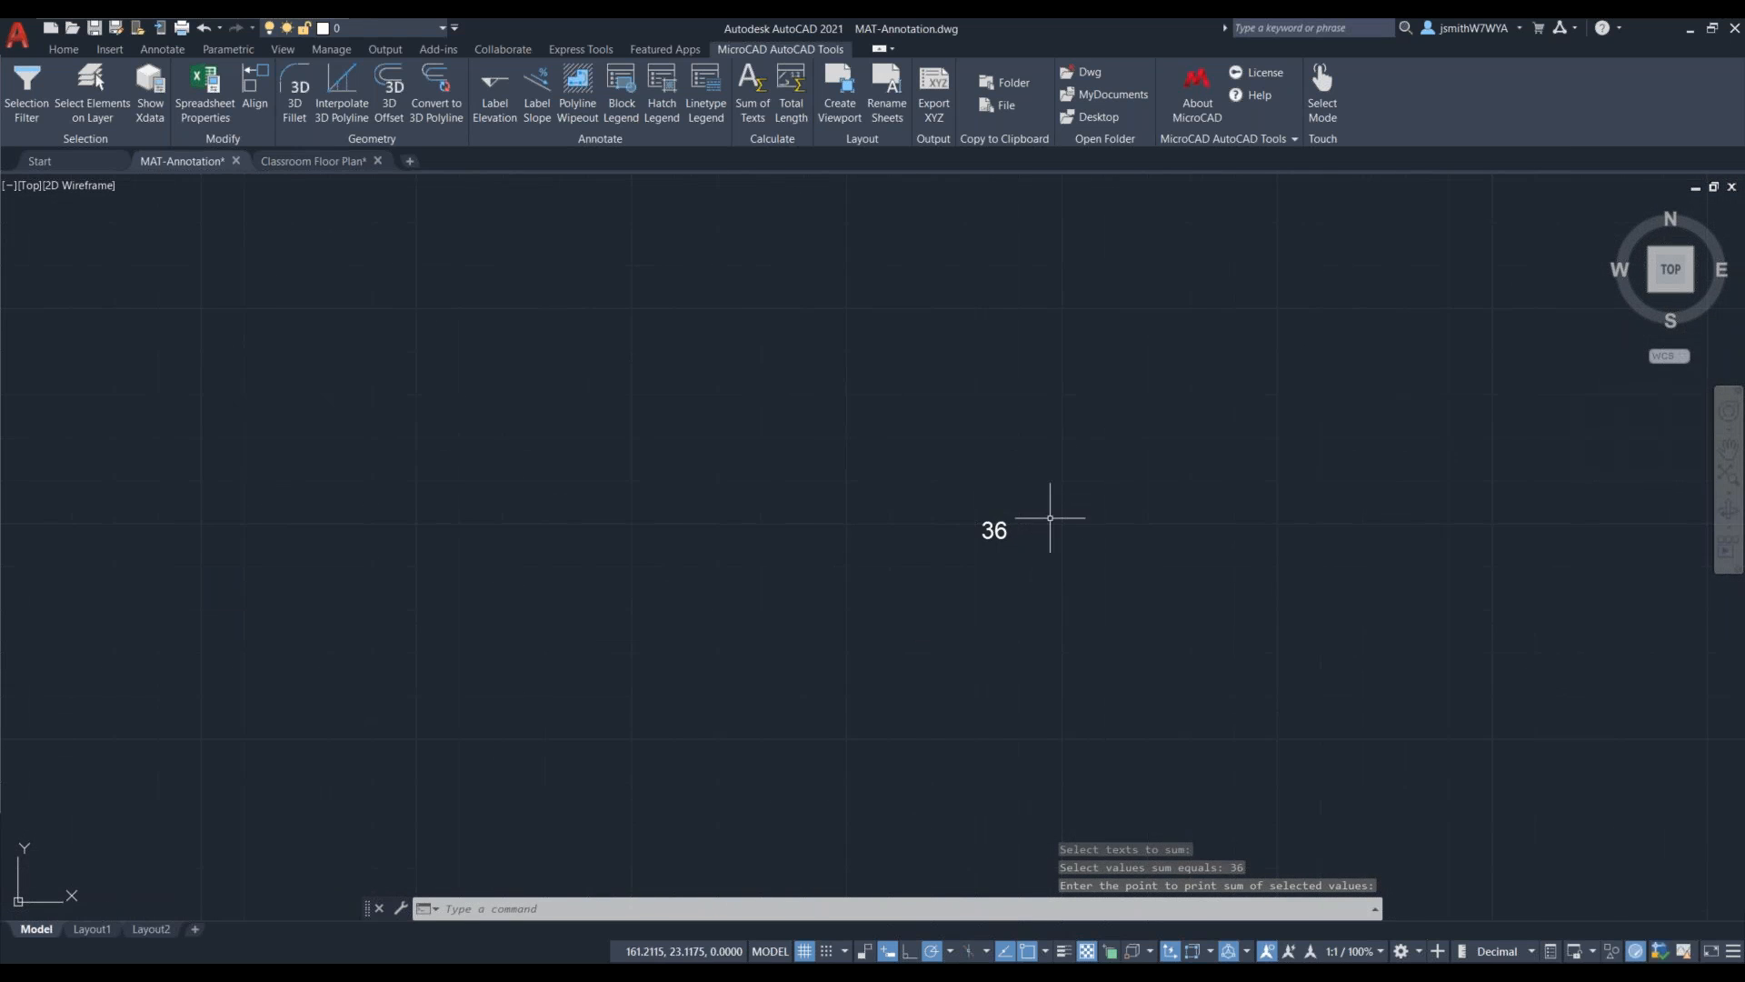
{"action": "scroll", "coordinate": [991, 604], "scroll_direction": "down", "scroll_amount": 6}
{"action": "scroll", "coordinate": [991, 608], "scroll_direction": "up", "scroll_amount": 2}
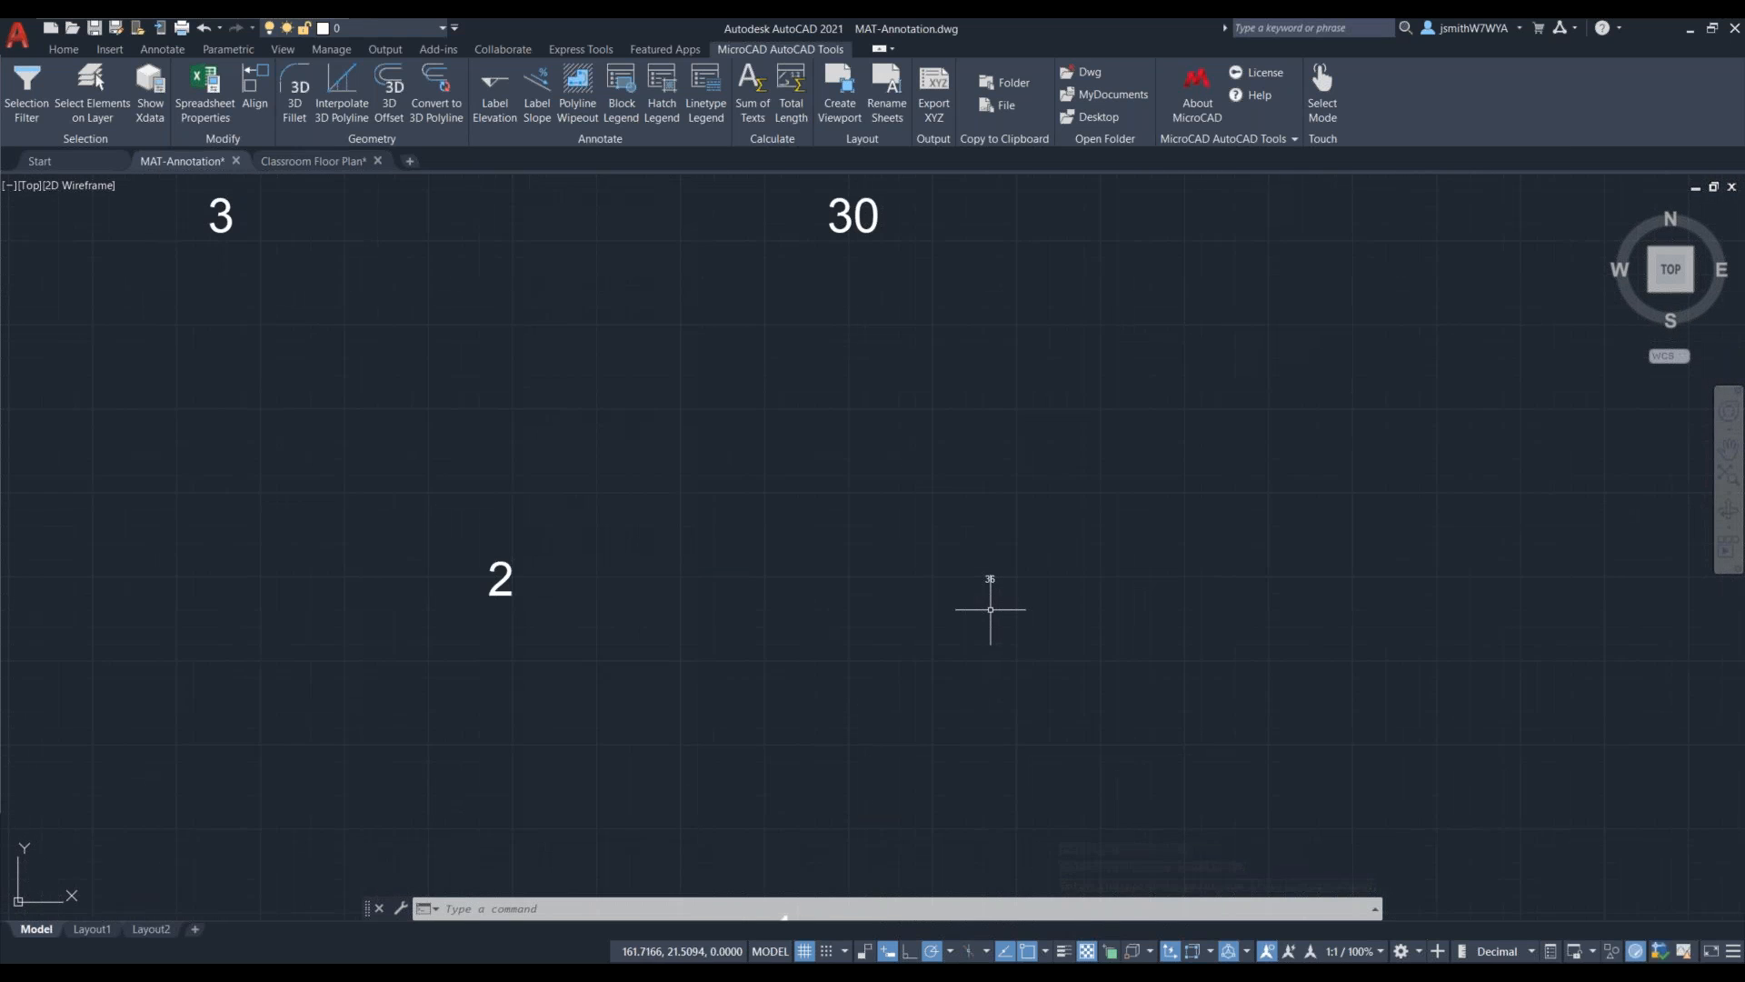
{"action": "scroll", "coordinate": [980, 607], "scroll_direction": "down", "scroll_amount": 2}
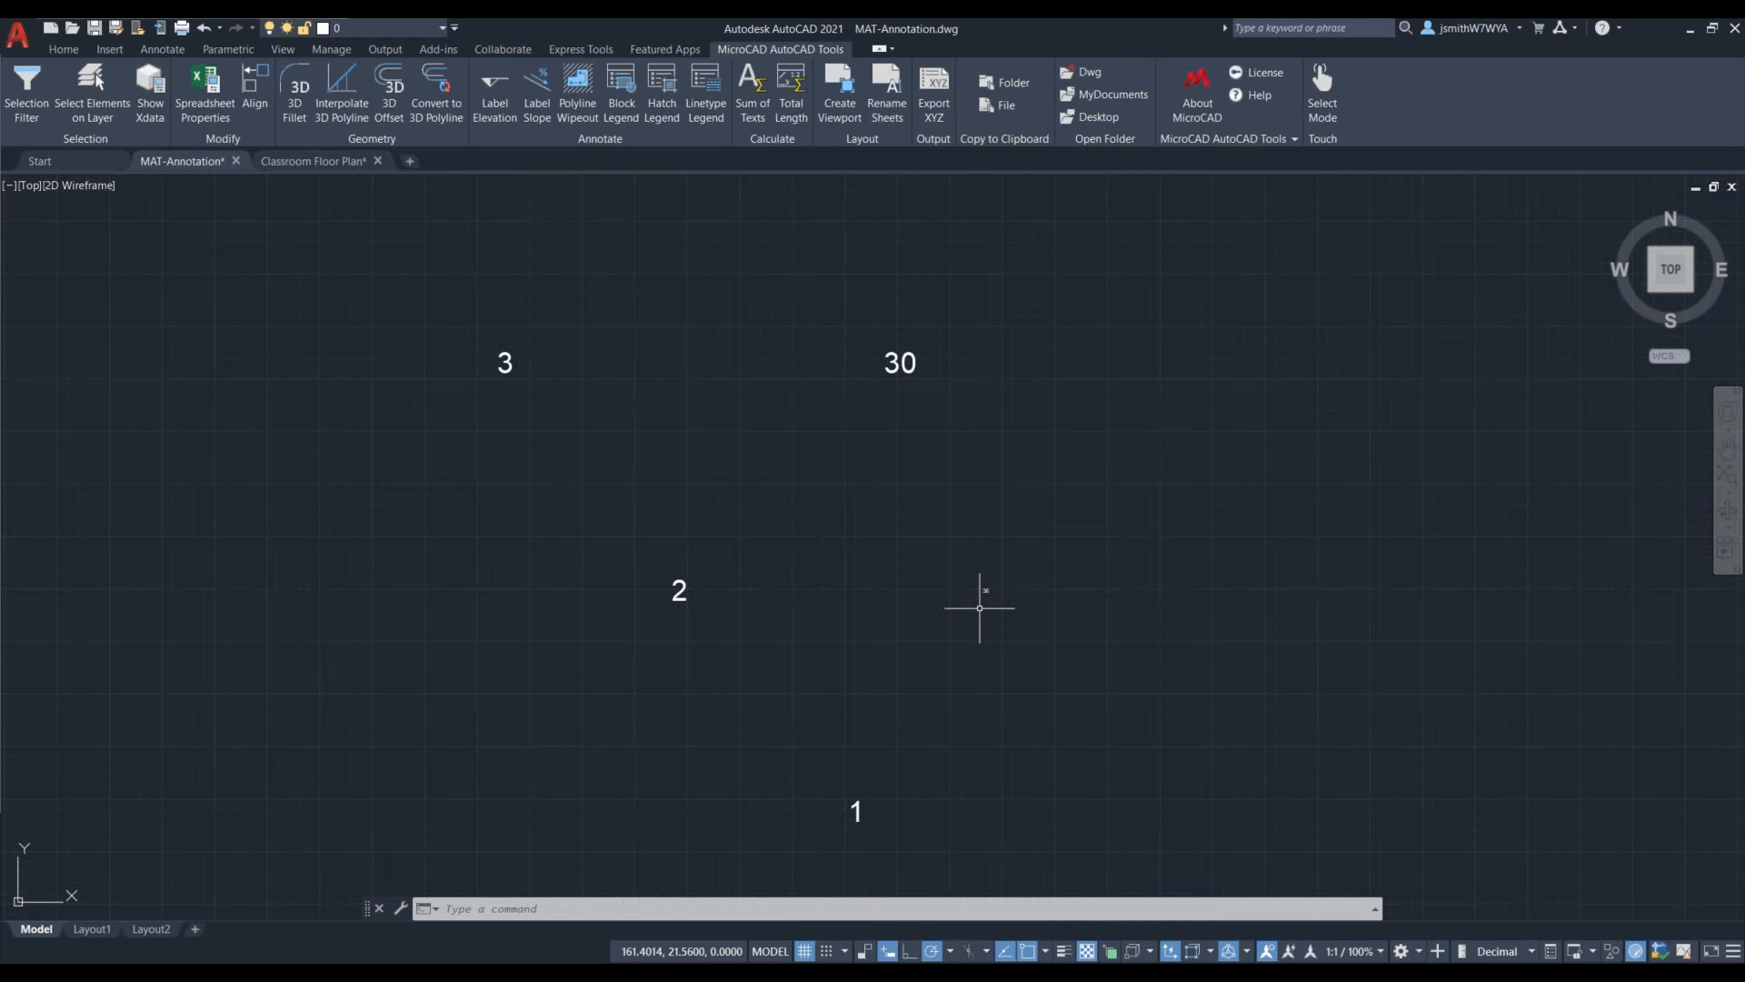
{"action": "scroll", "coordinate": [991, 604], "scroll_direction": "up", "scroll_amount": 2}
{"action": "scroll", "coordinate": [991, 607], "scroll_direction": "down", "scroll_amount": 2}
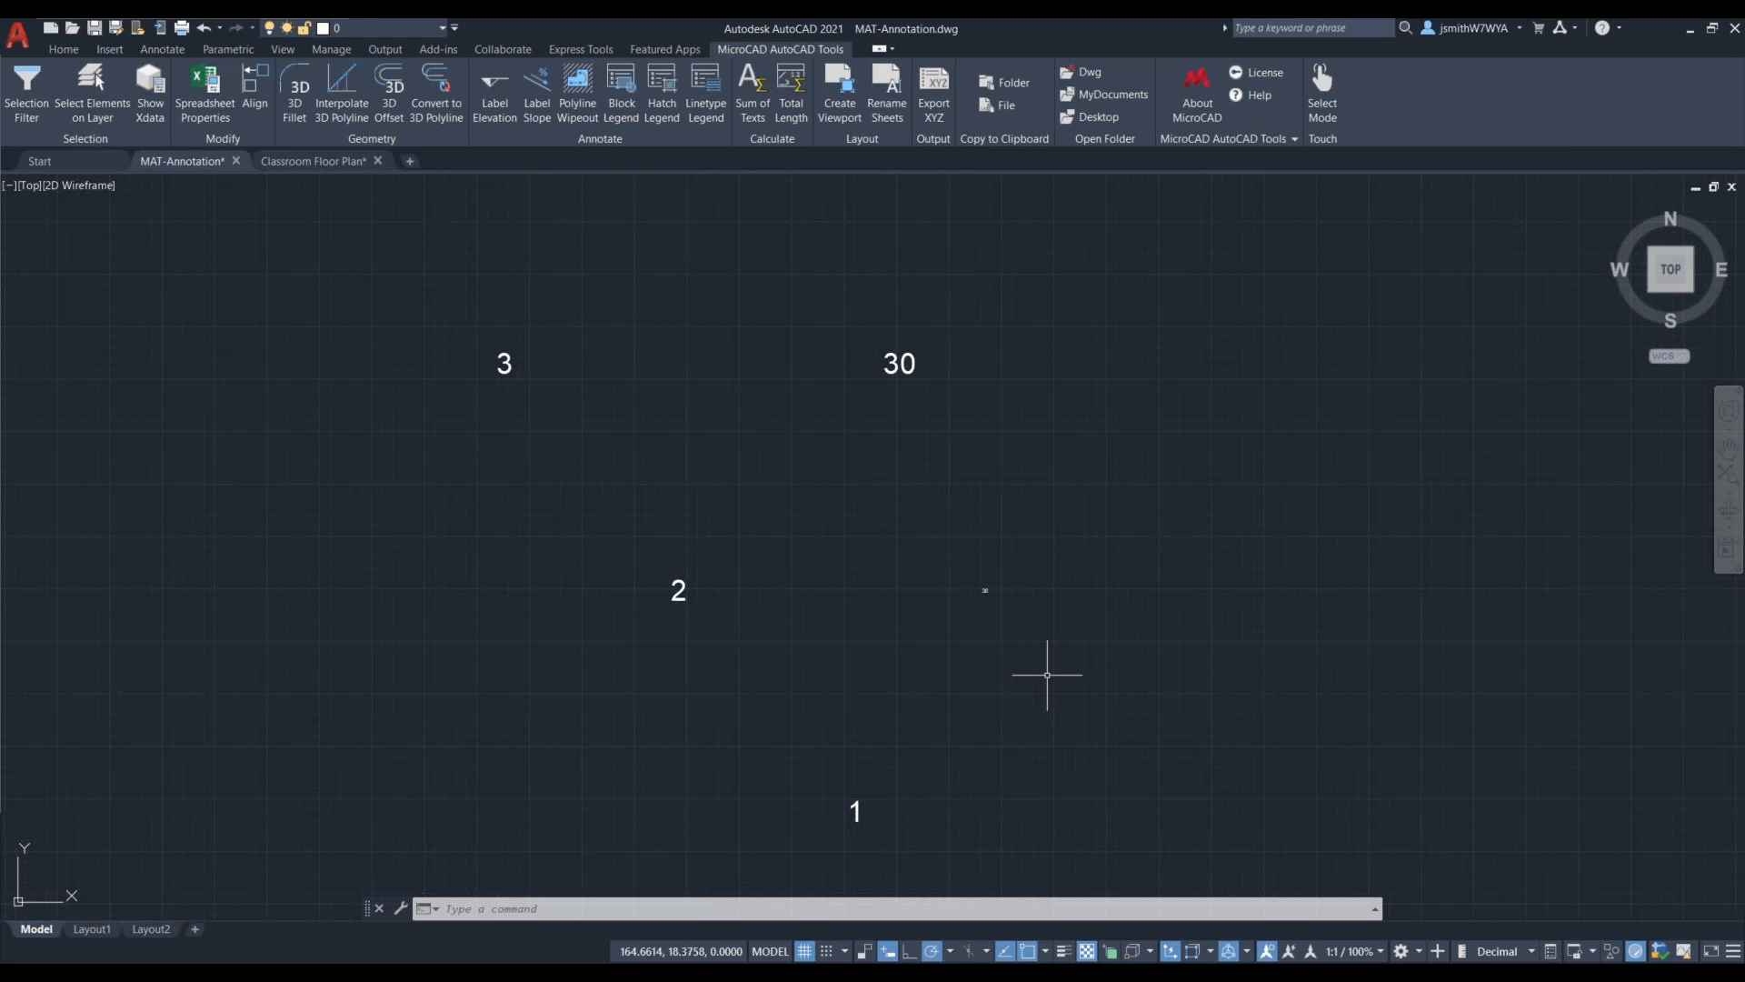
Step: Delete the small sum text beside the 2
{"action": "middle_click_drag", "start_coordinate": [1082, 737], "coordinate": [974, 702]}
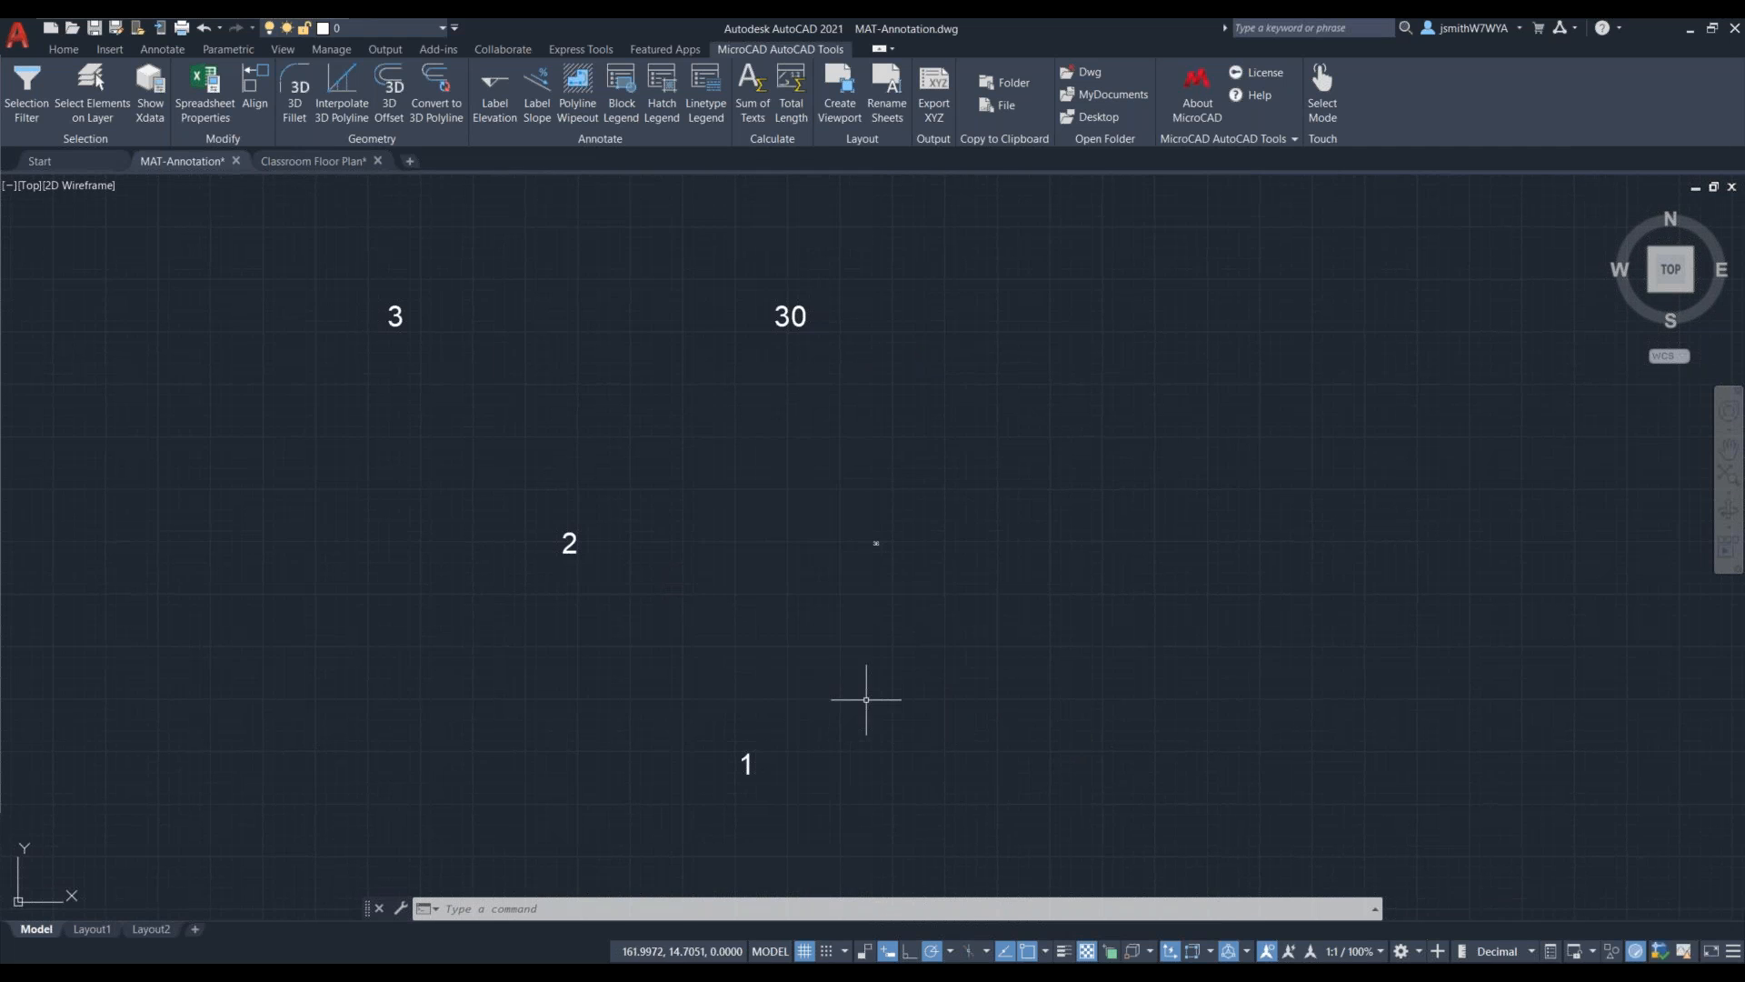
{"action": "left_click", "coordinate": [909, 499]}
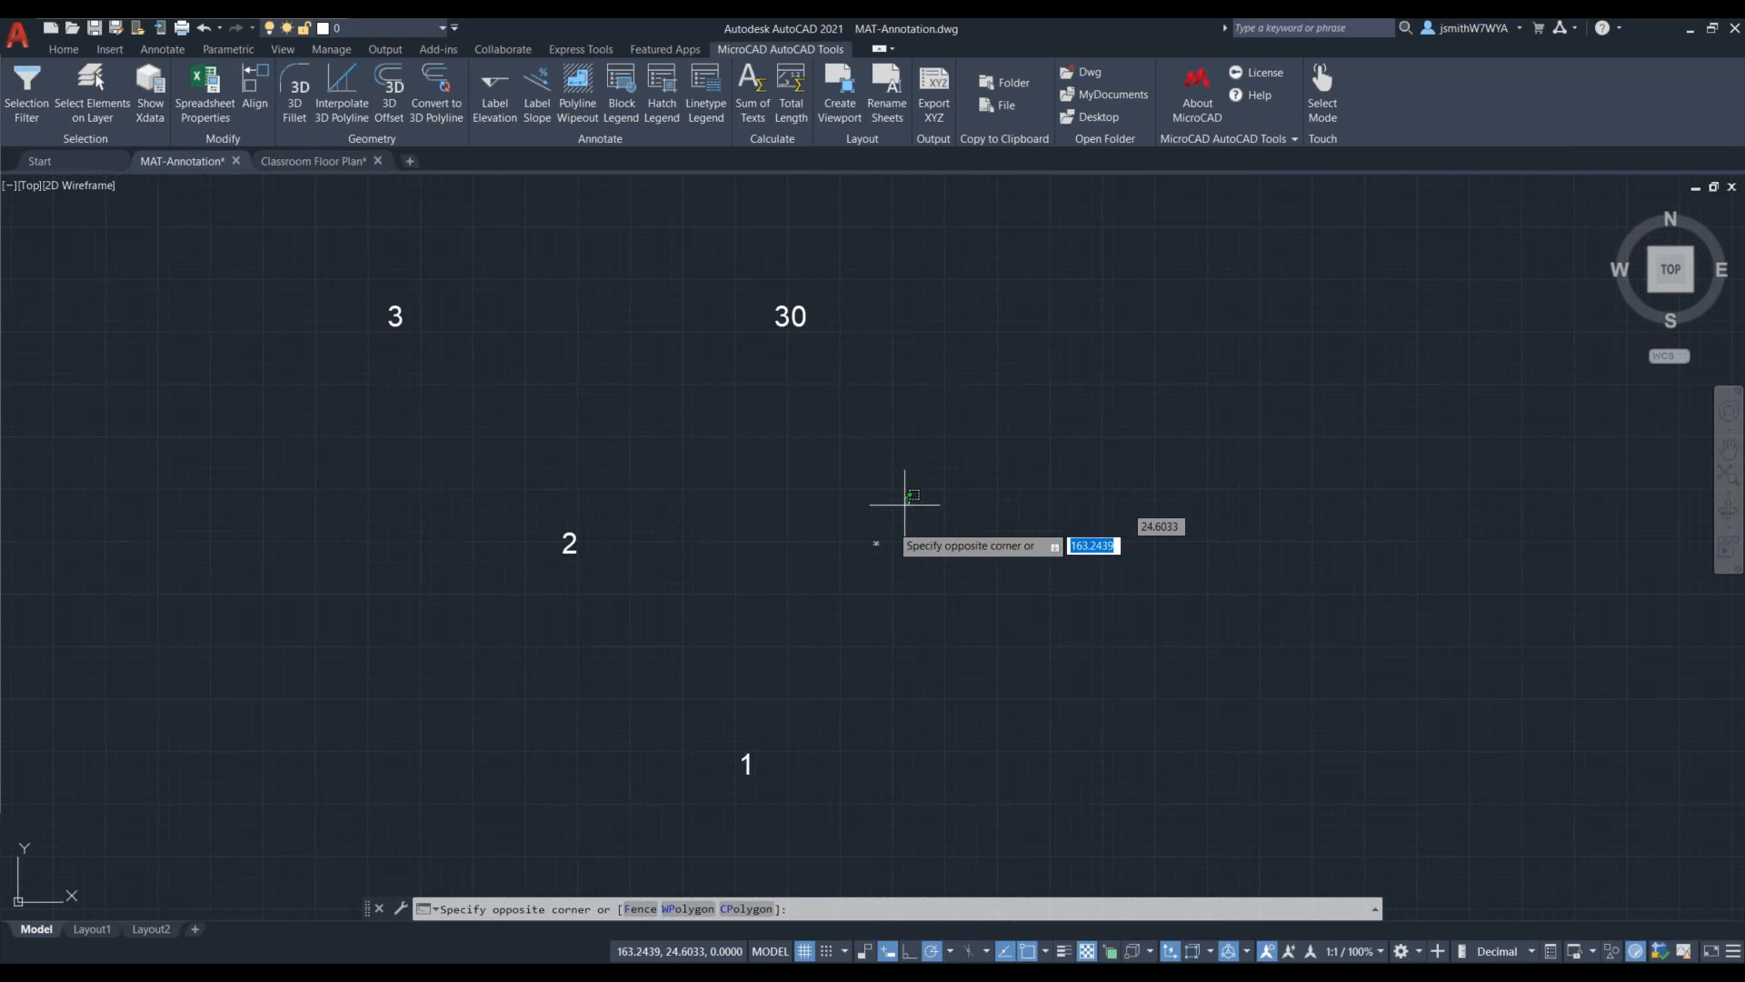
{"action": "left_click", "coordinate": [810, 593]}
{"action": "key", "text": "Delete"}
Step: Check the existing viewport on Layout1, then return to model space
{"action": "scroll", "coordinate": [956, 626], "scroll_direction": "down", "scroll_amount": 6}
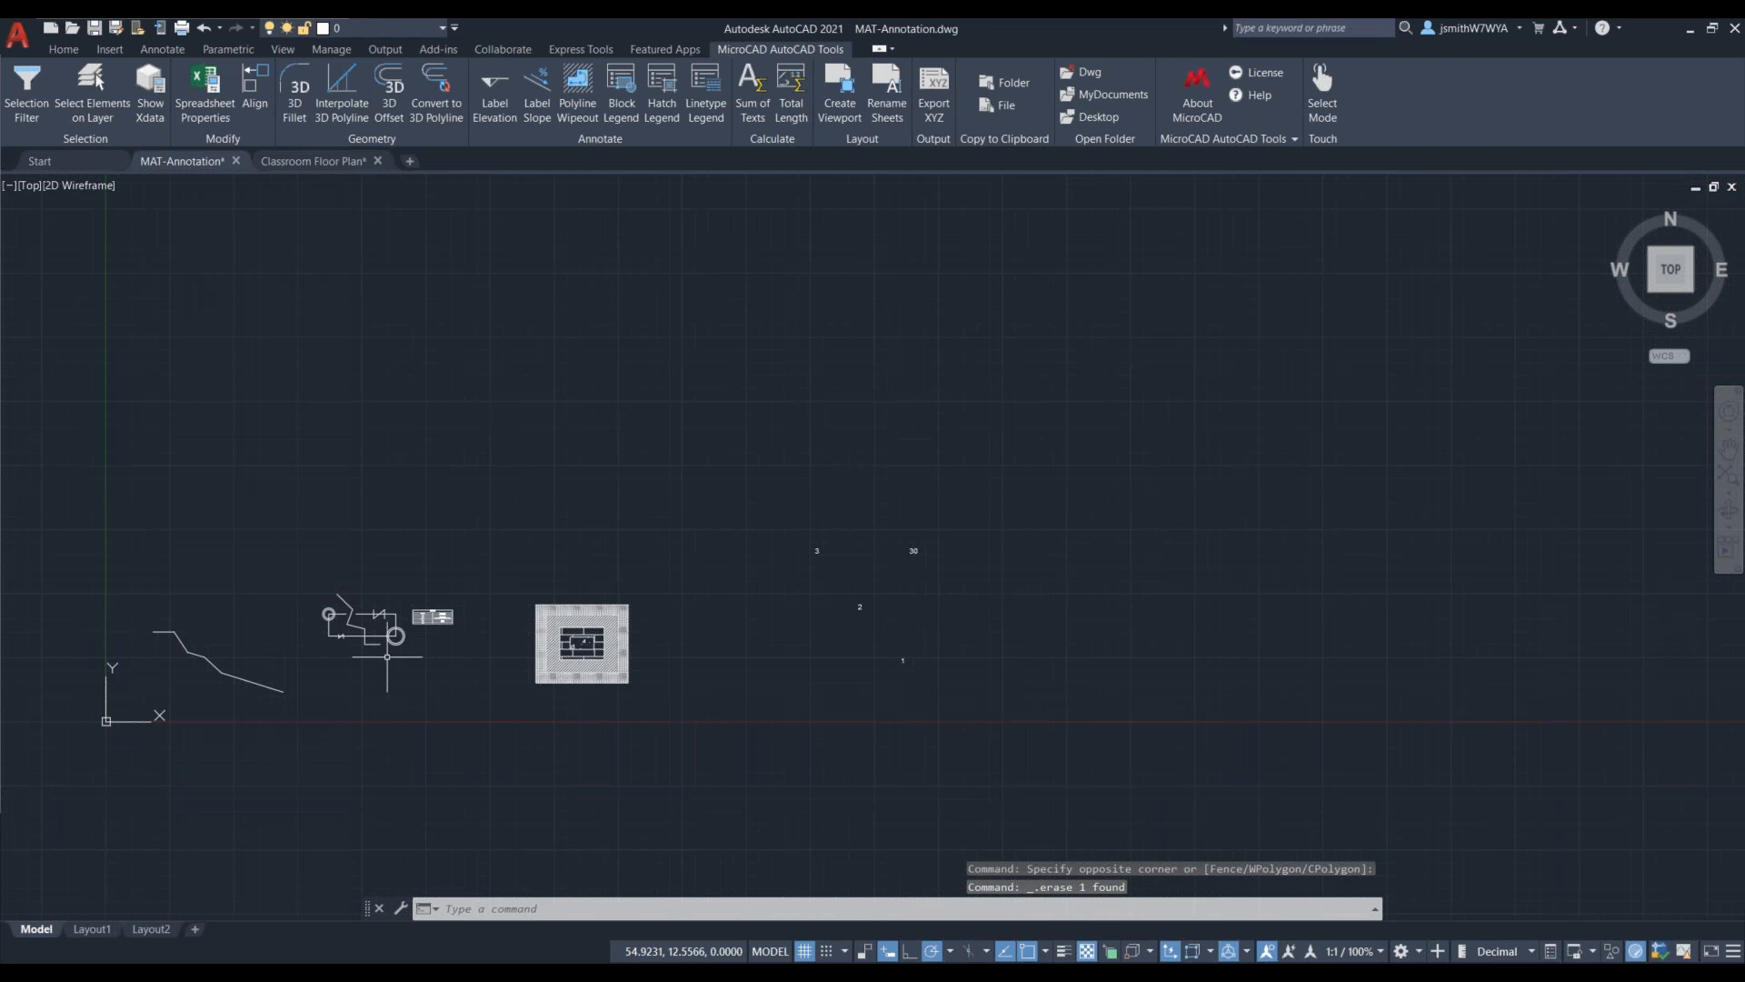
{"action": "scroll", "coordinate": [387, 637], "scroll_direction": "up", "scroll_amount": 2}
{"action": "scroll", "coordinate": [636, 687], "scroll_direction": "up", "scroll_amount": 2}
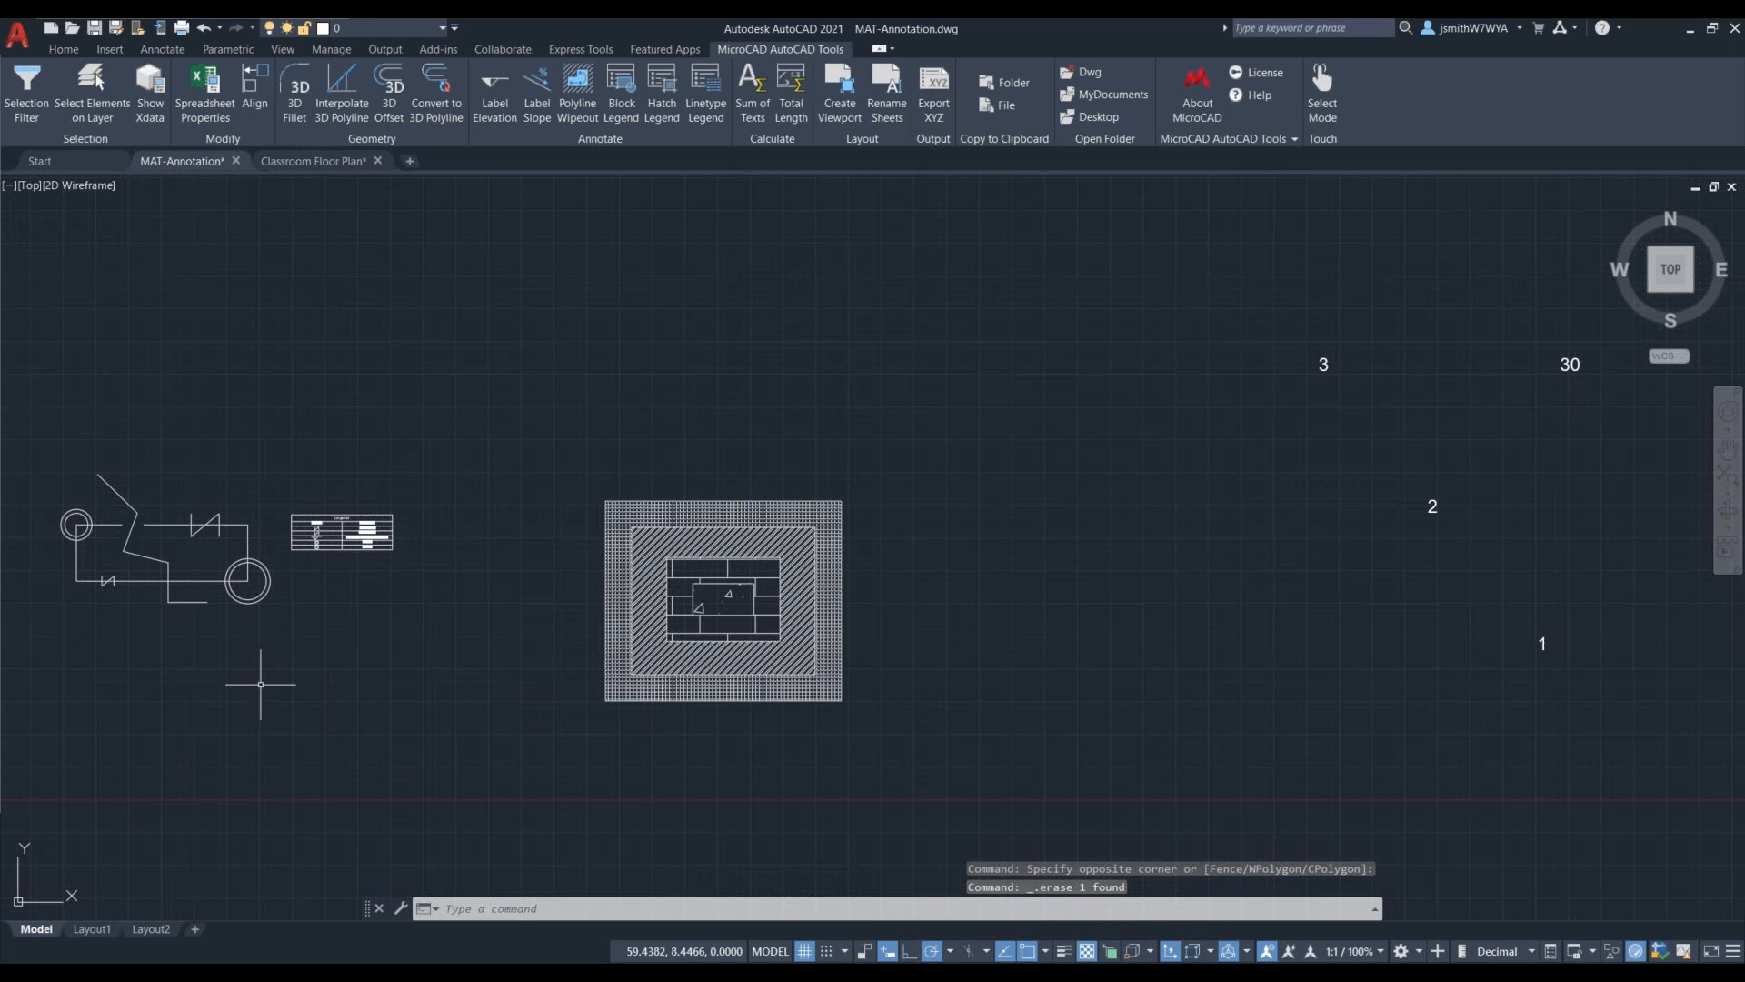
{"action": "middle_click_drag", "start_coordinate": [261, 686], "coordinate": [847, 687]}
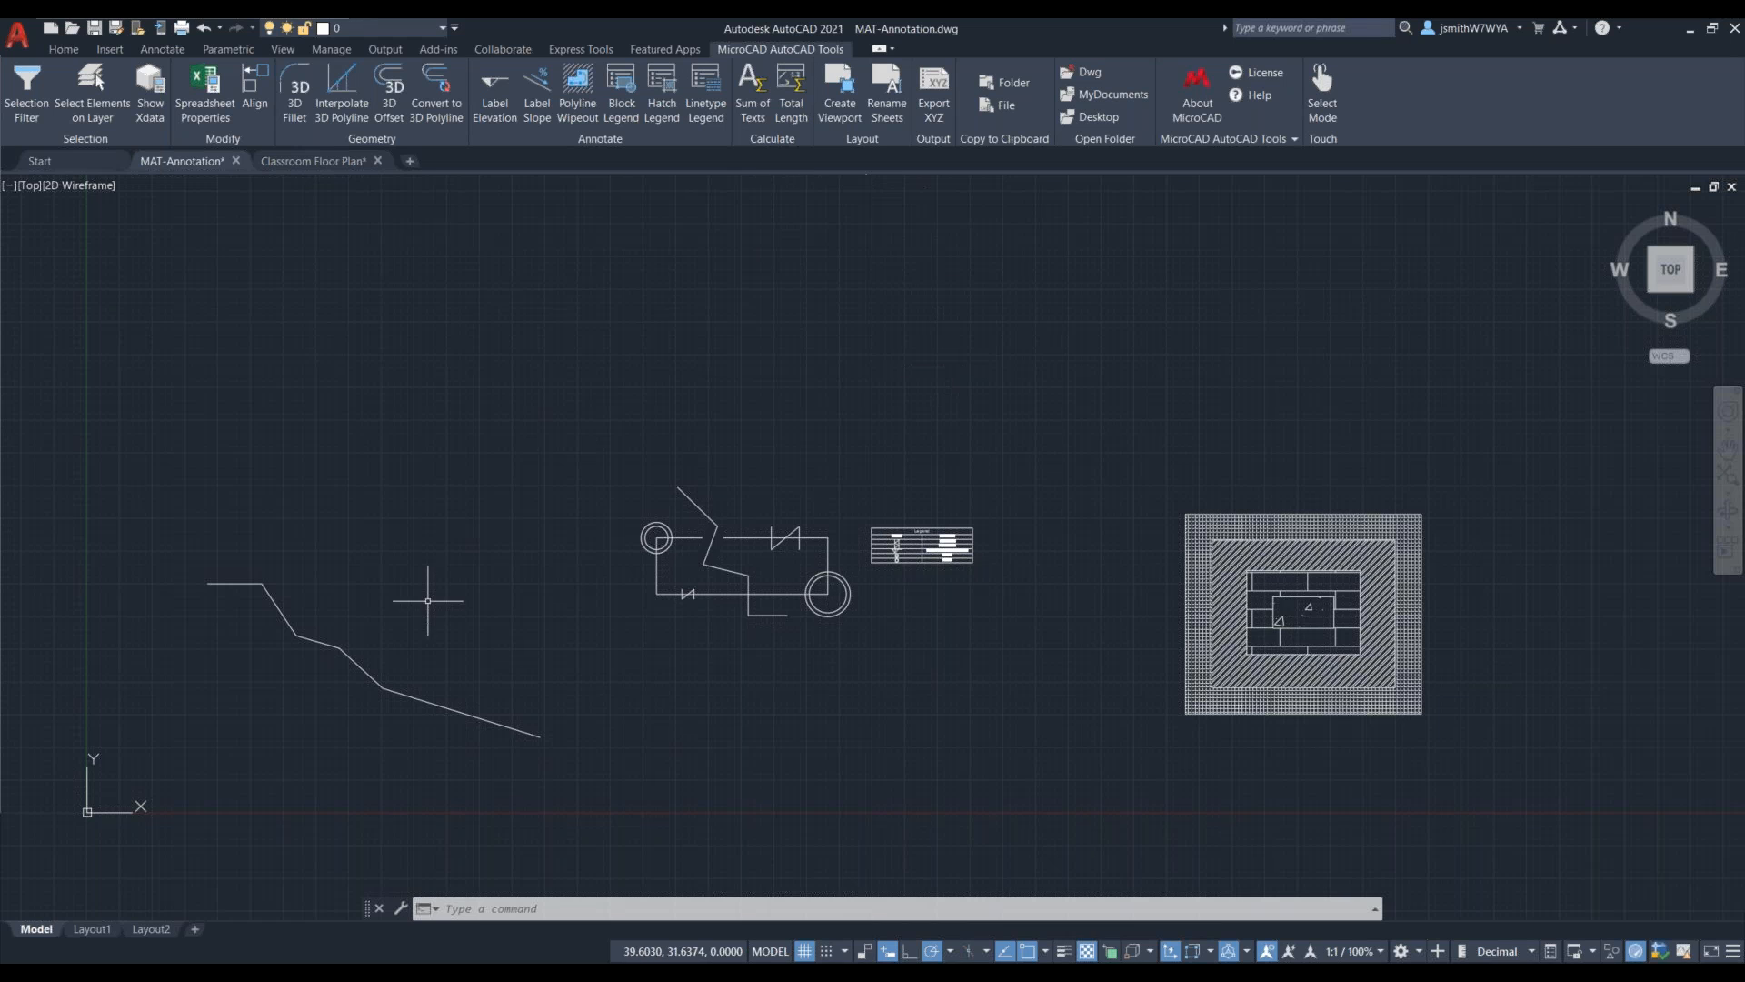
{"action": "left_click", "coordinate": [100, 929]}
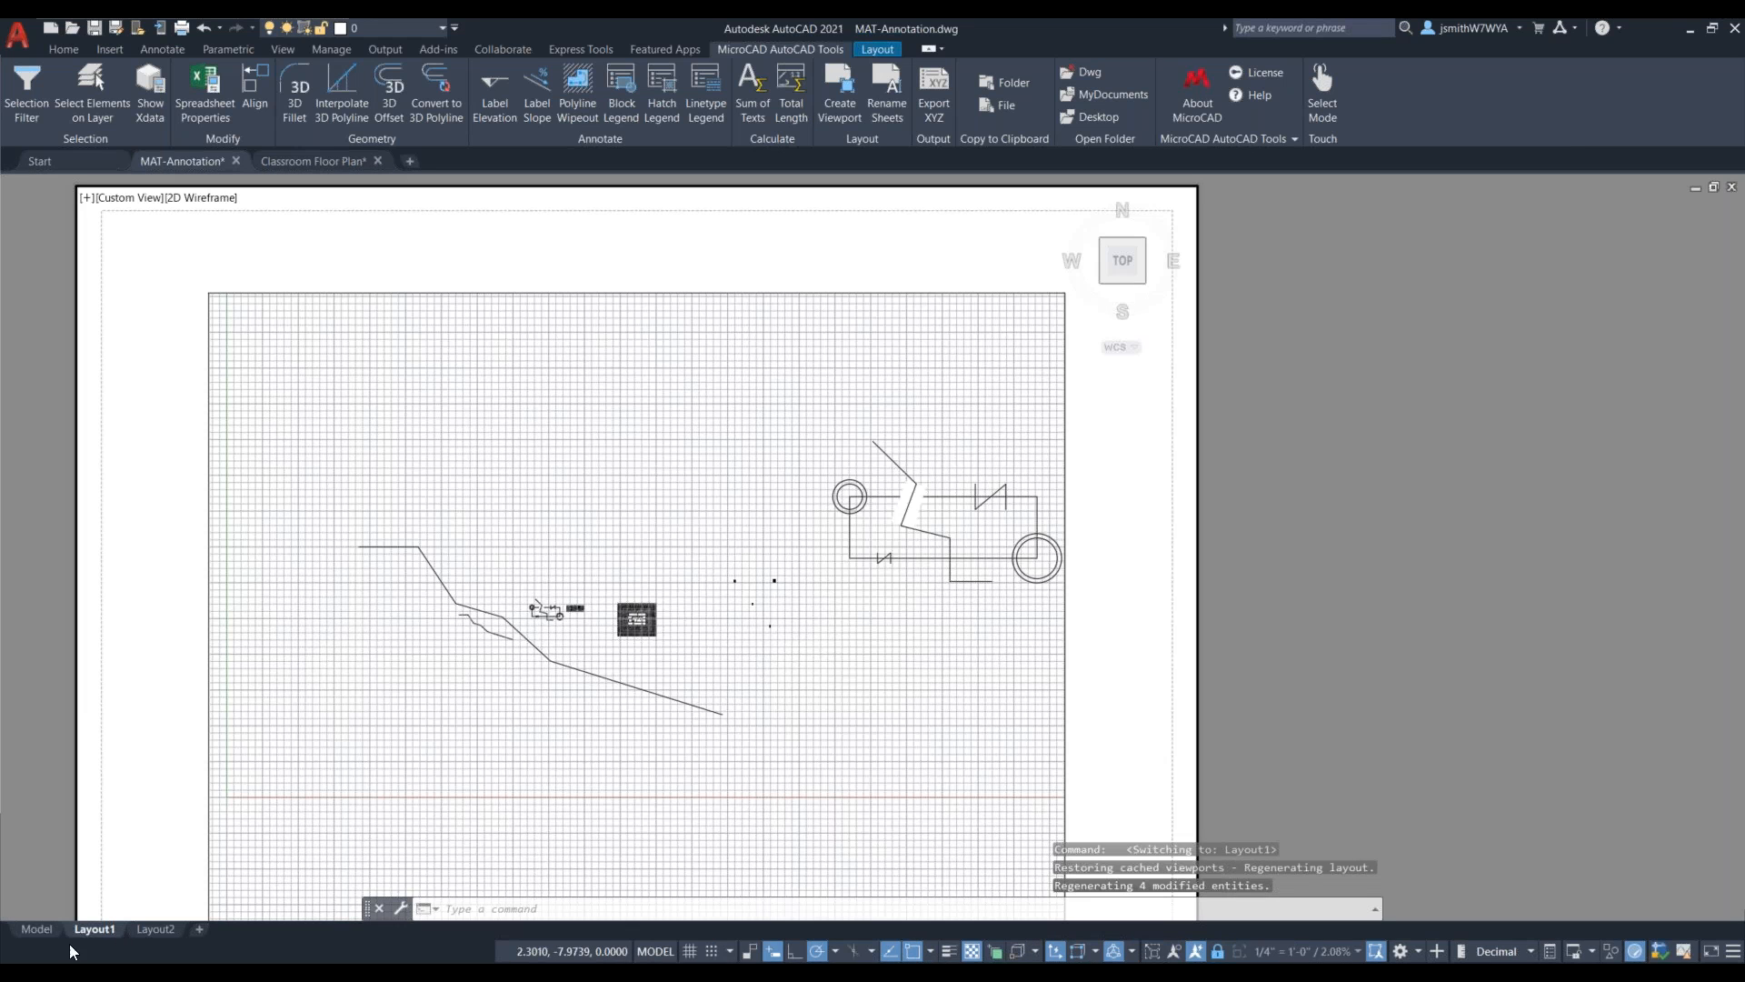
{"action": "mouse_move", "coordinate": [24, 923]}
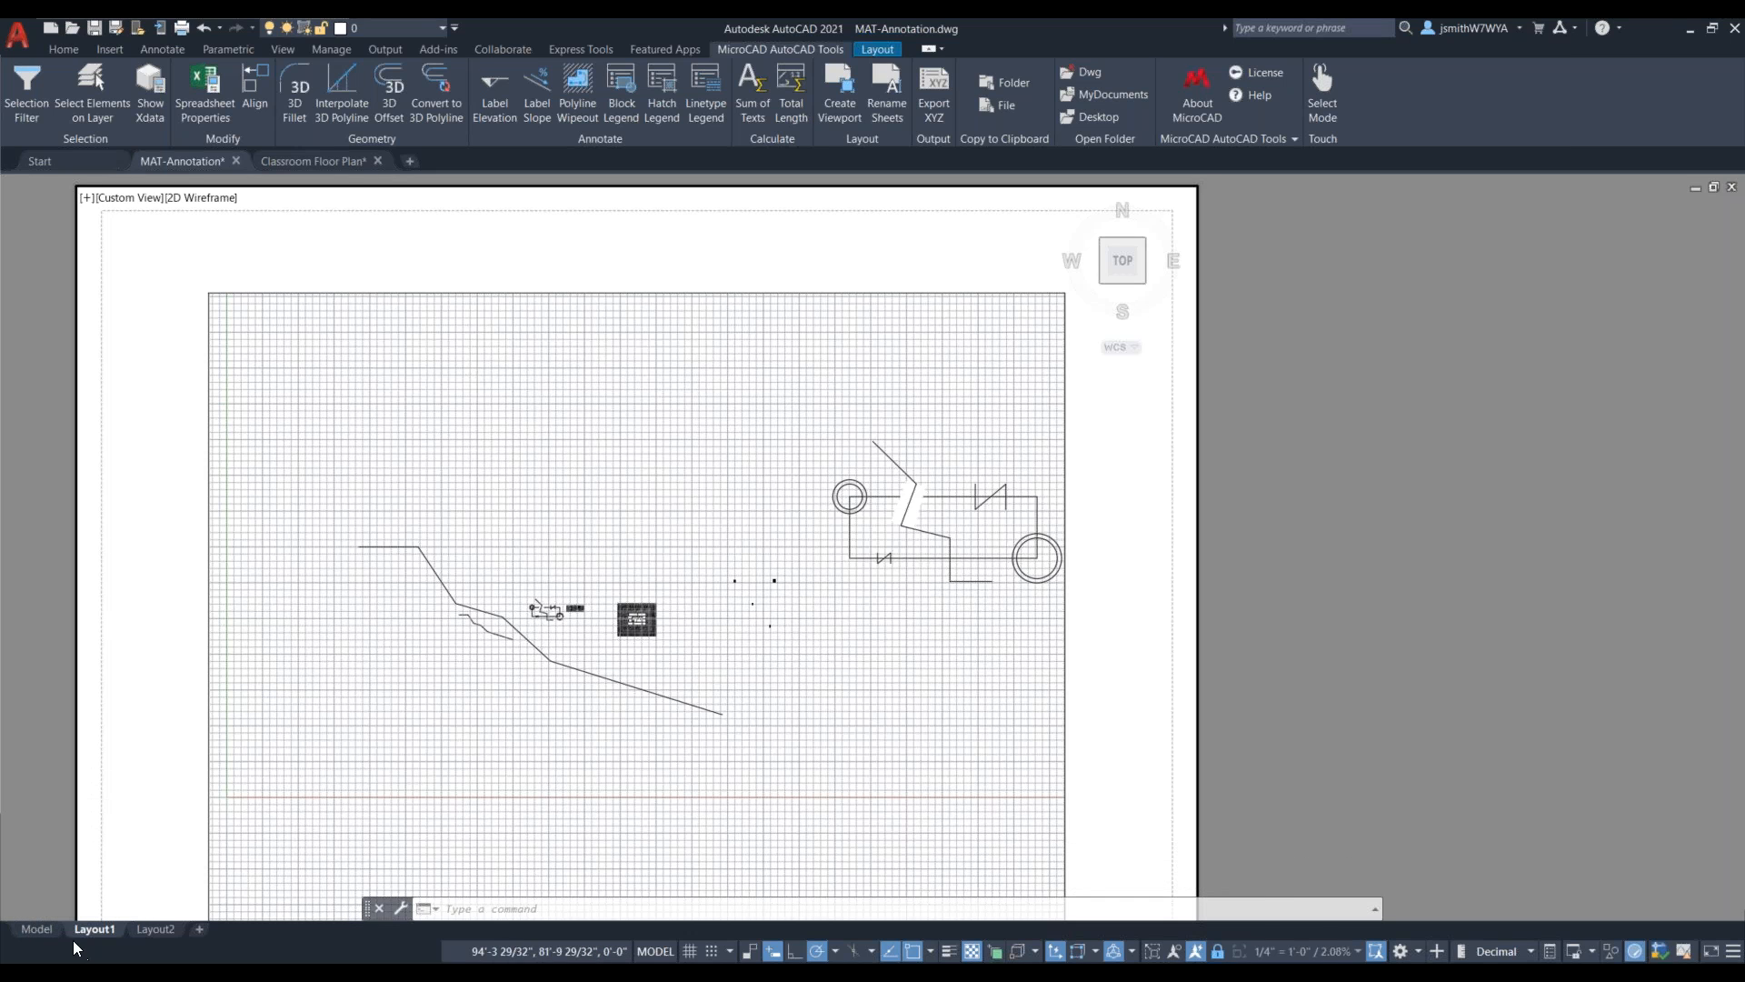
{"action": "left_click", "coordinate": [43, 929]}
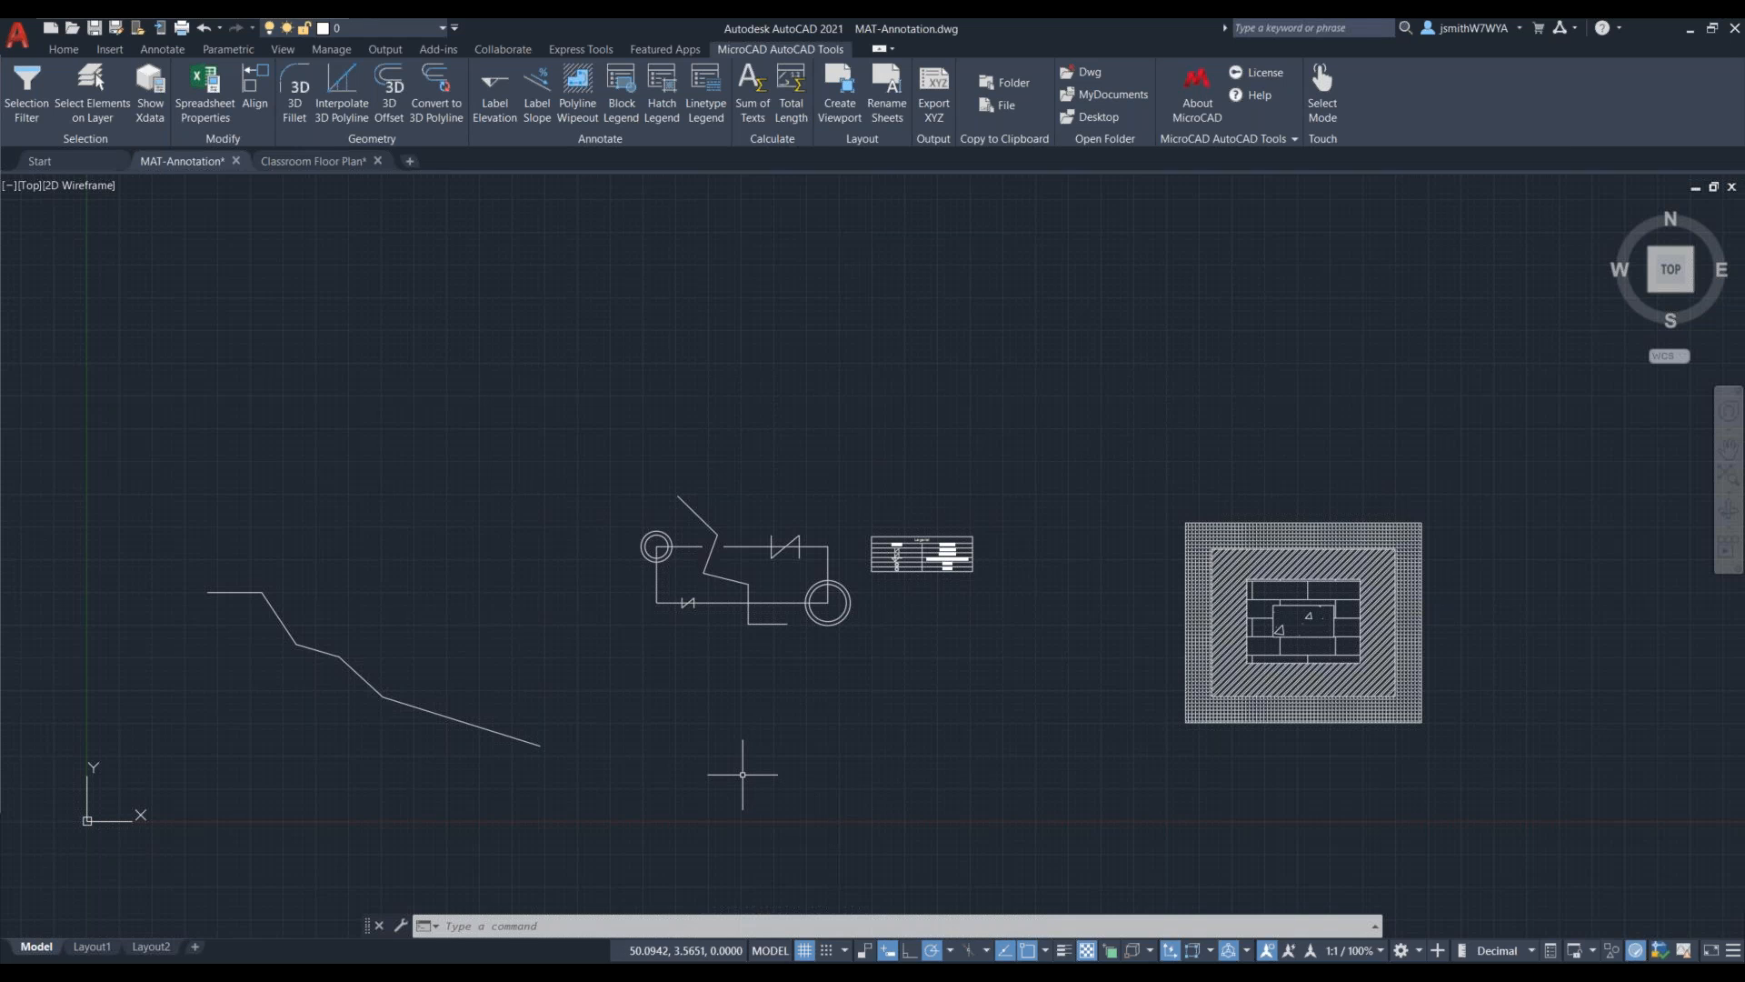
Step: Create a locked viewport on Layout1 with zero margins and a 1" = 1'-0" scale, centred on the circles-and-valves diagram
{"action": "left_click", "coordinate": [851, 111]}
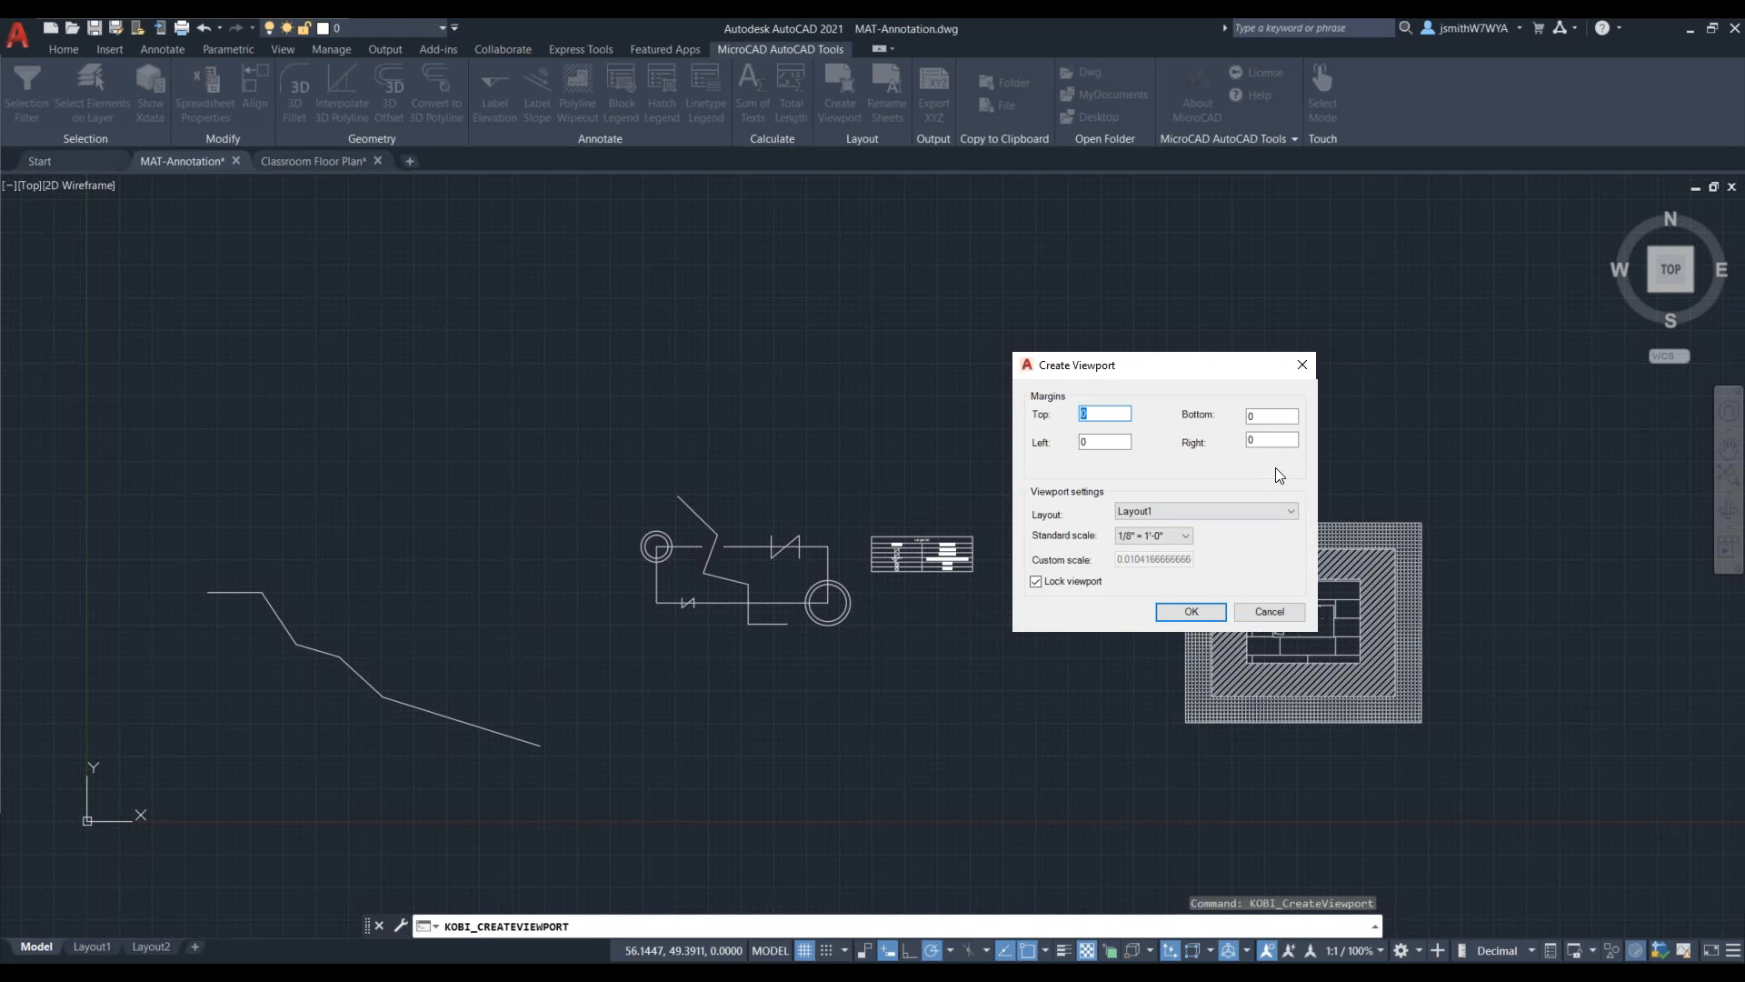
{"action": "left_click", "coordinate": [1222, 507]}
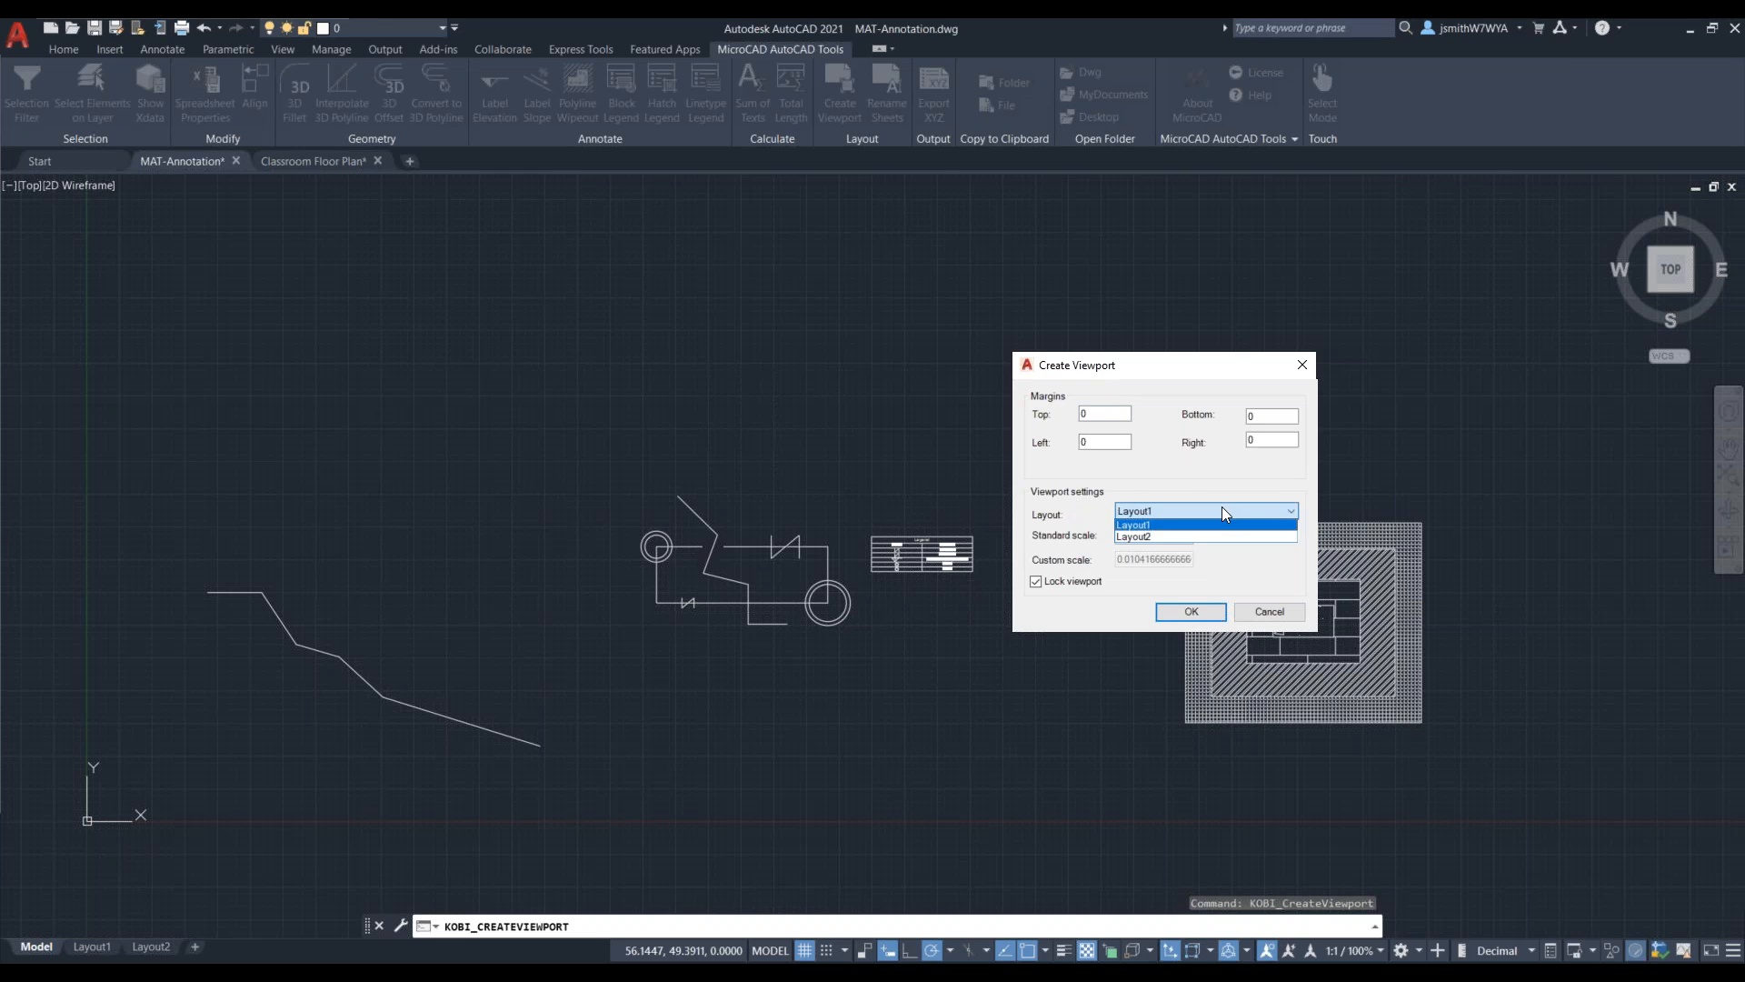
{"action": "left_click", "coordinate": [1235, 558]}
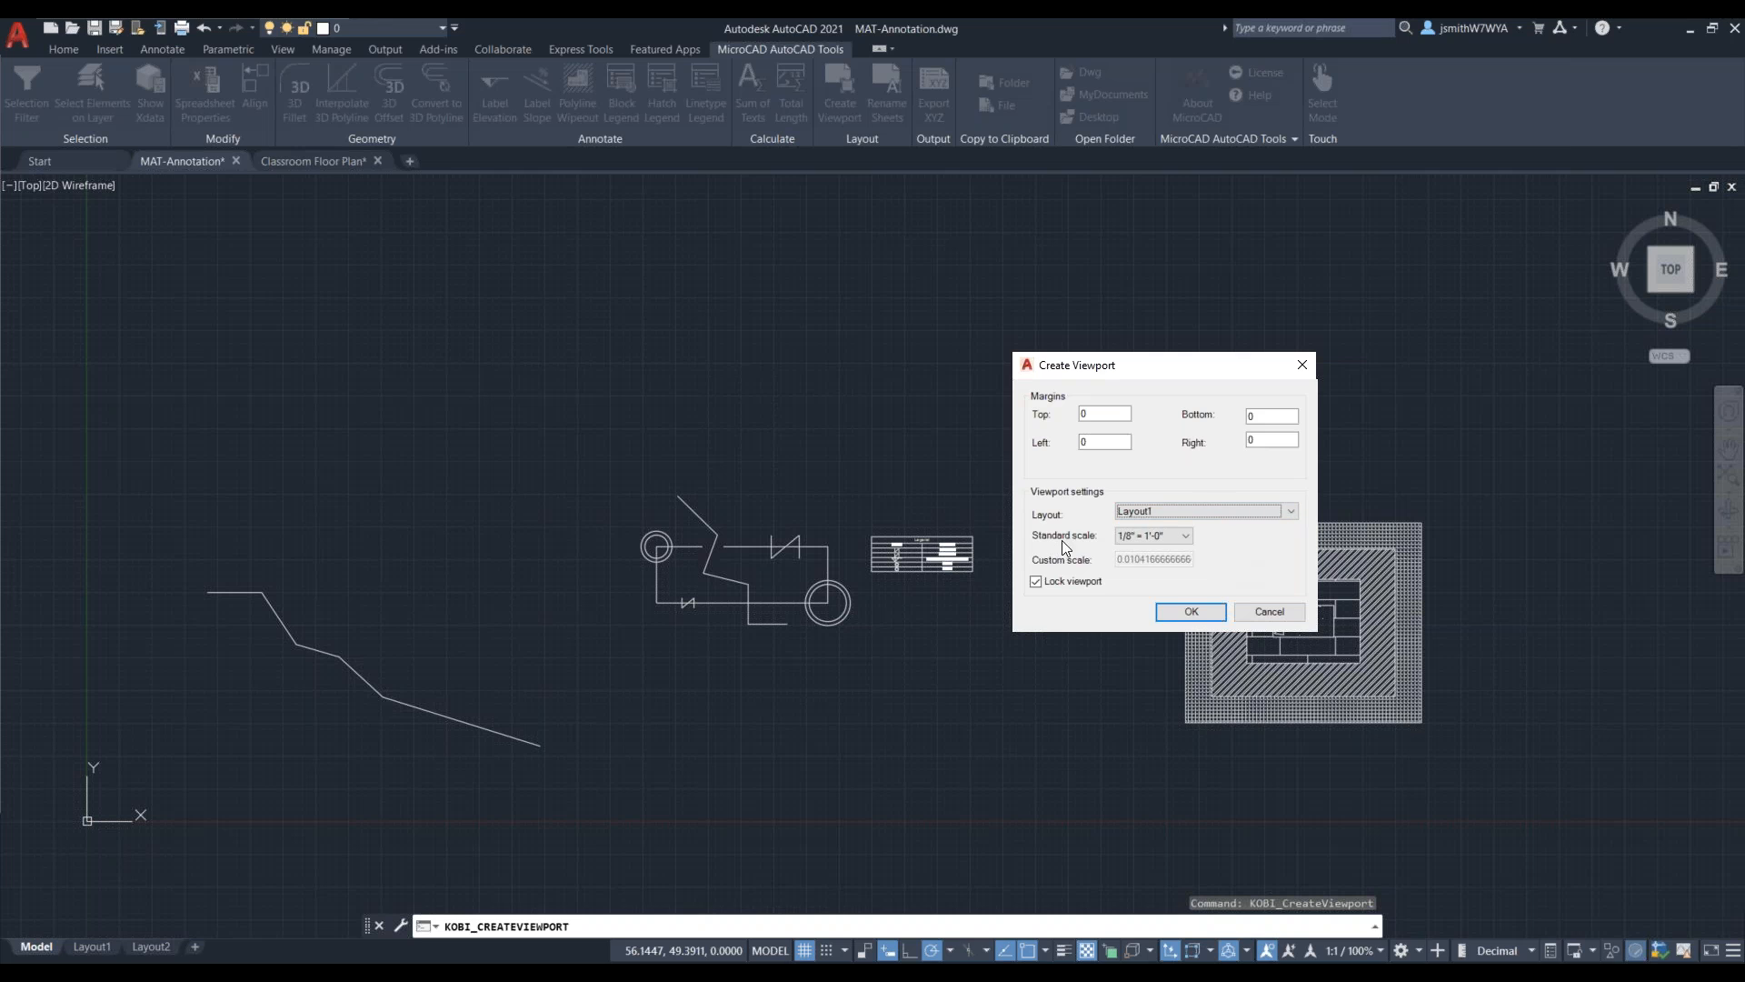
{"action": "left_click", "coordinate": [1176, 536]}
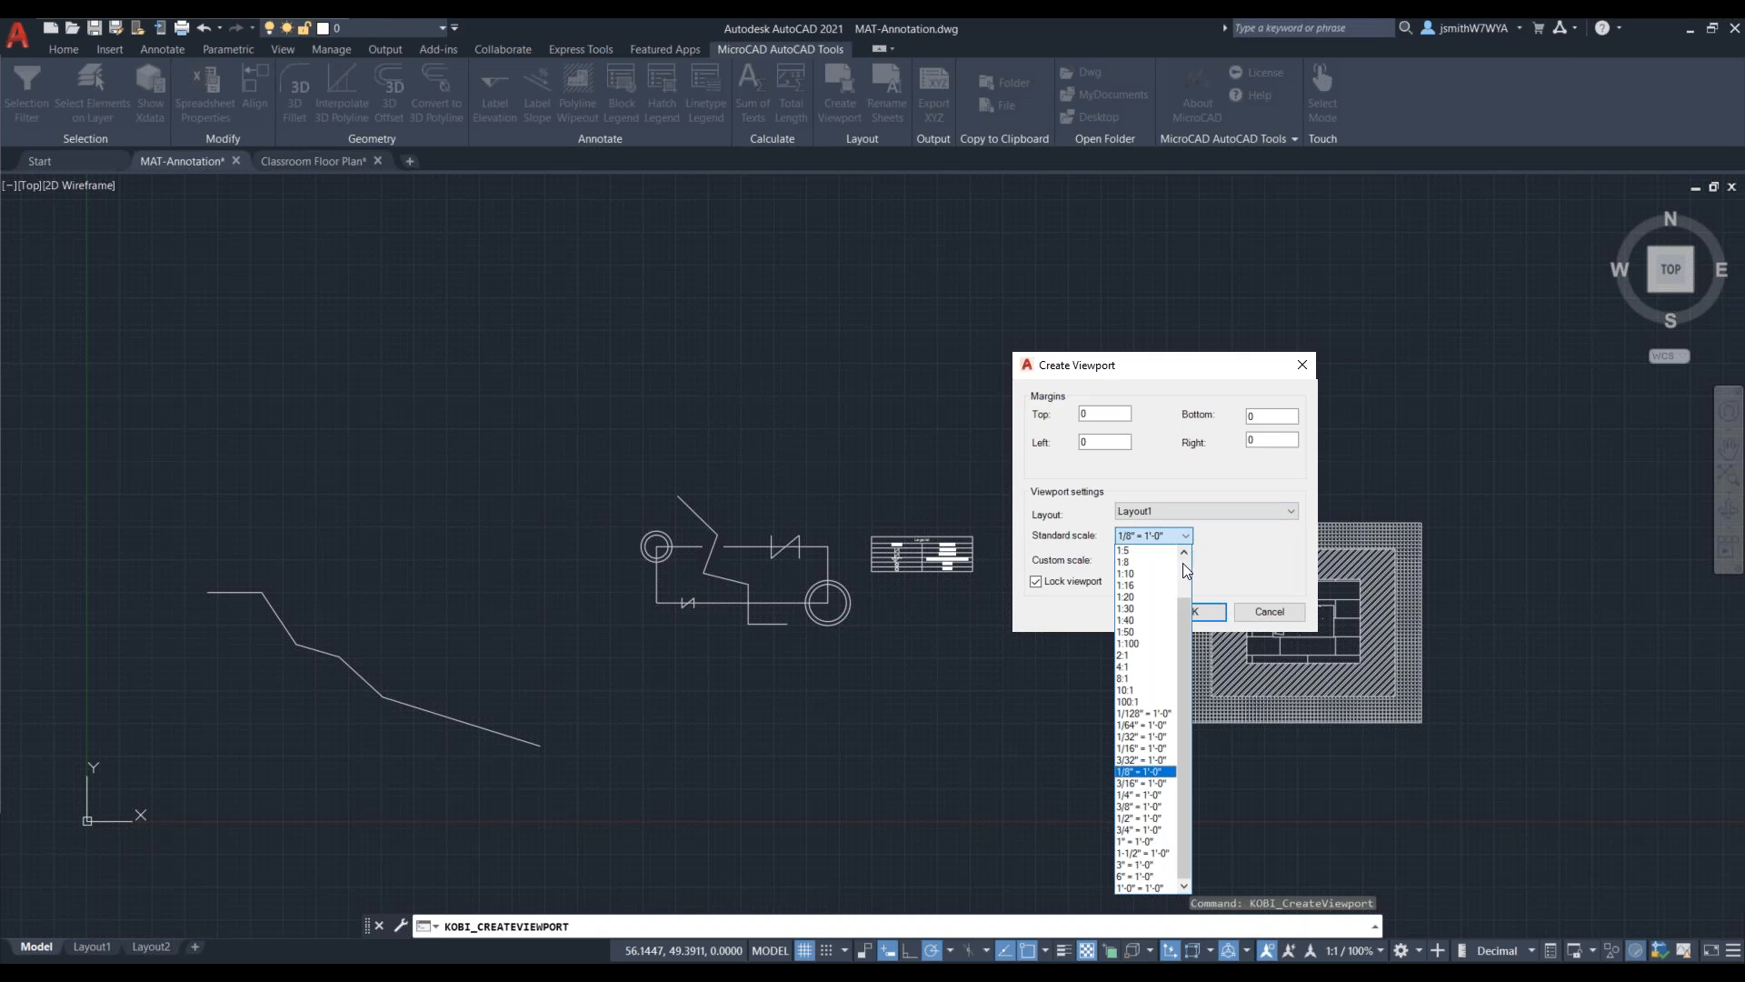
{"action": "left_click", "coordinate": [1169, 840]}
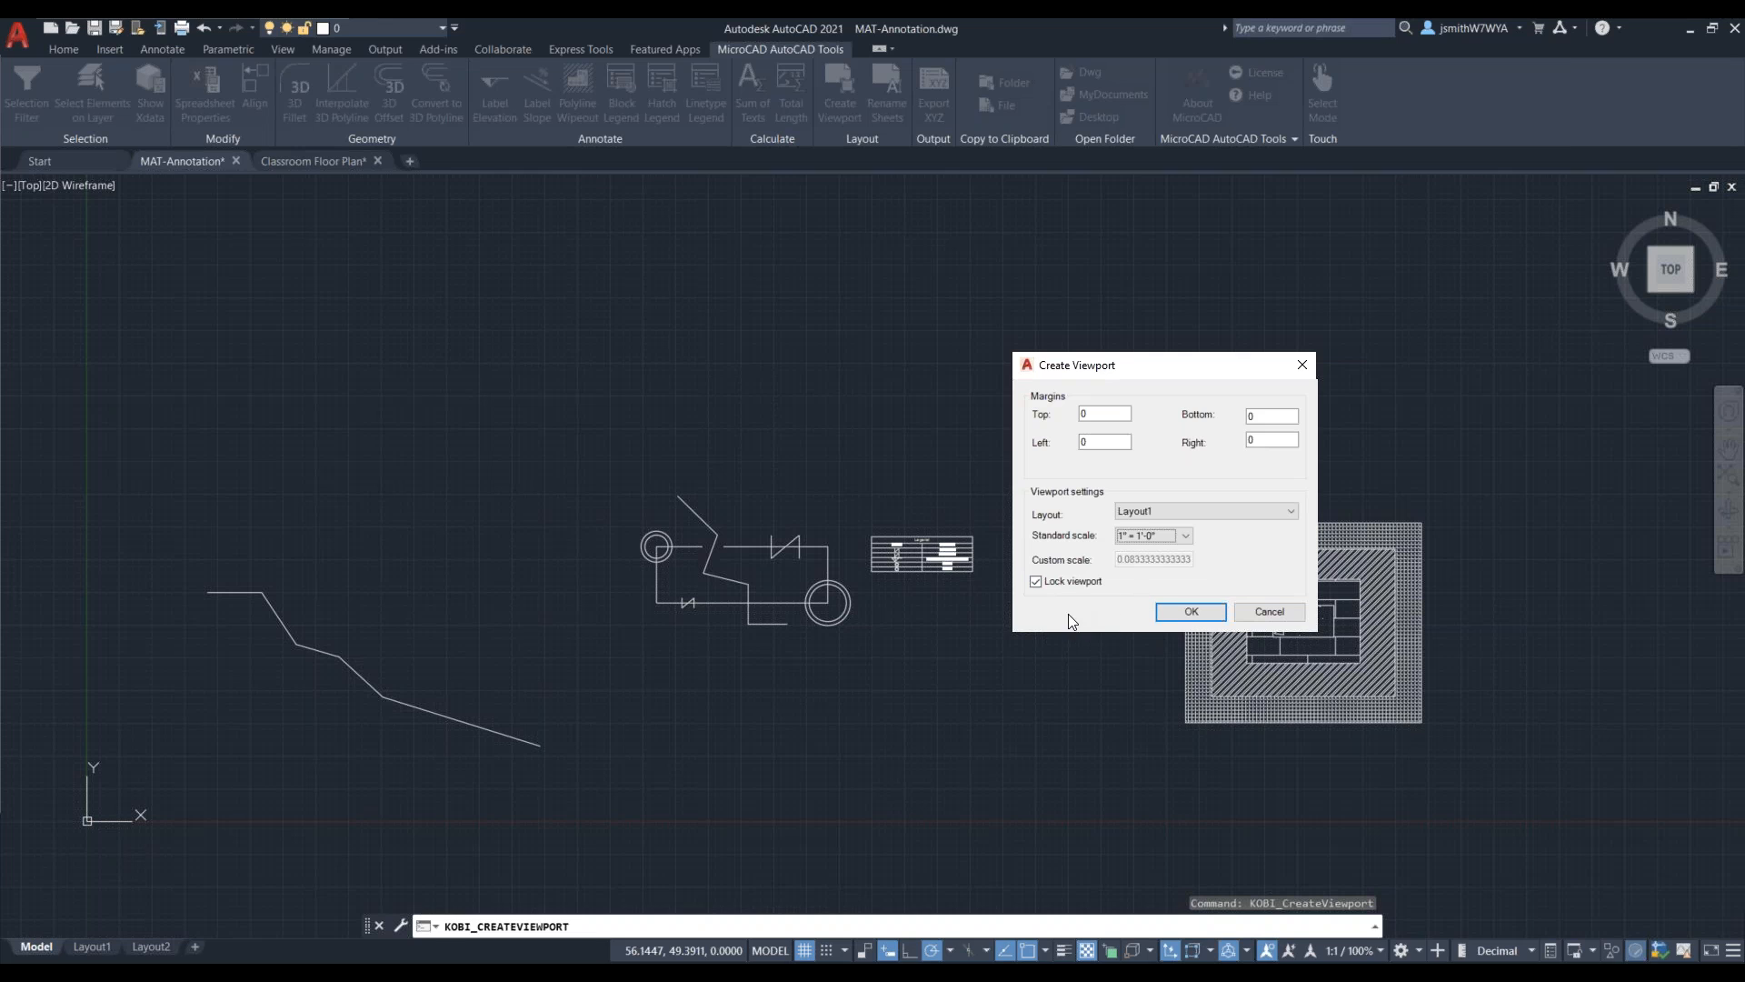
{"action": "left_click", "coordinate": [1189, 612]}
{"action": "scroll", "coordinate": [909, 632], "scroll_direction": "down", "scroll_amount": 4}
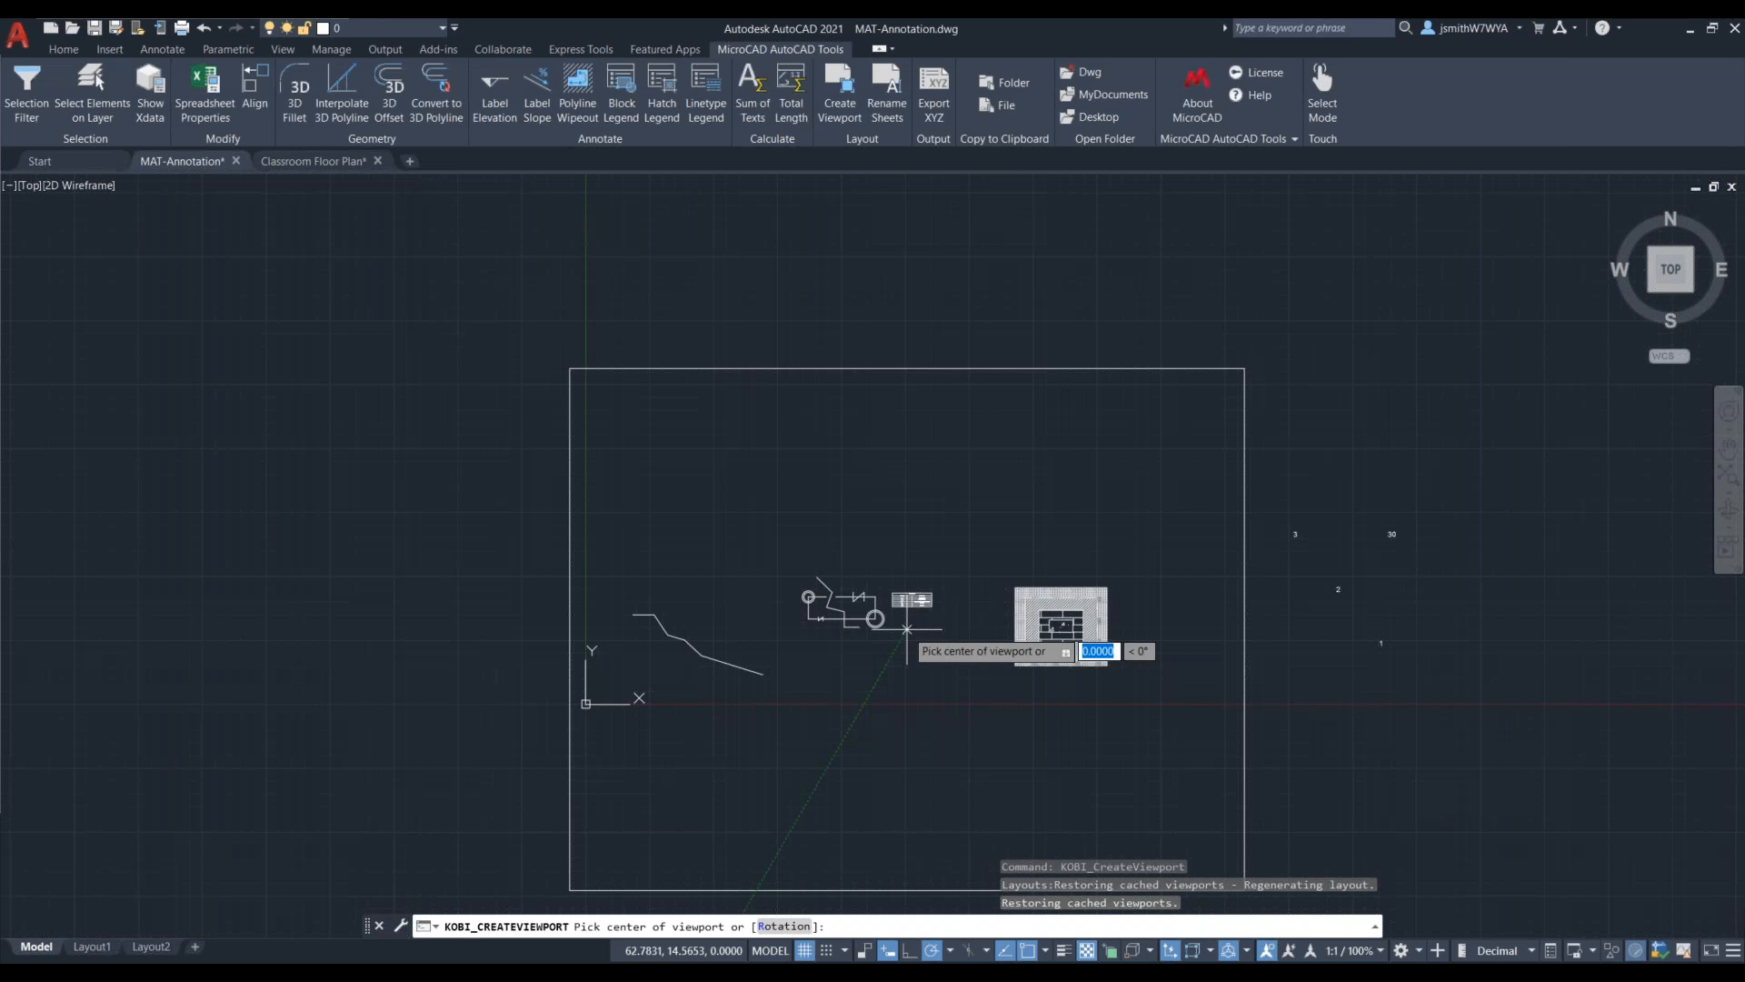
{"action": "left_click", "coordinate": [859, 601]}
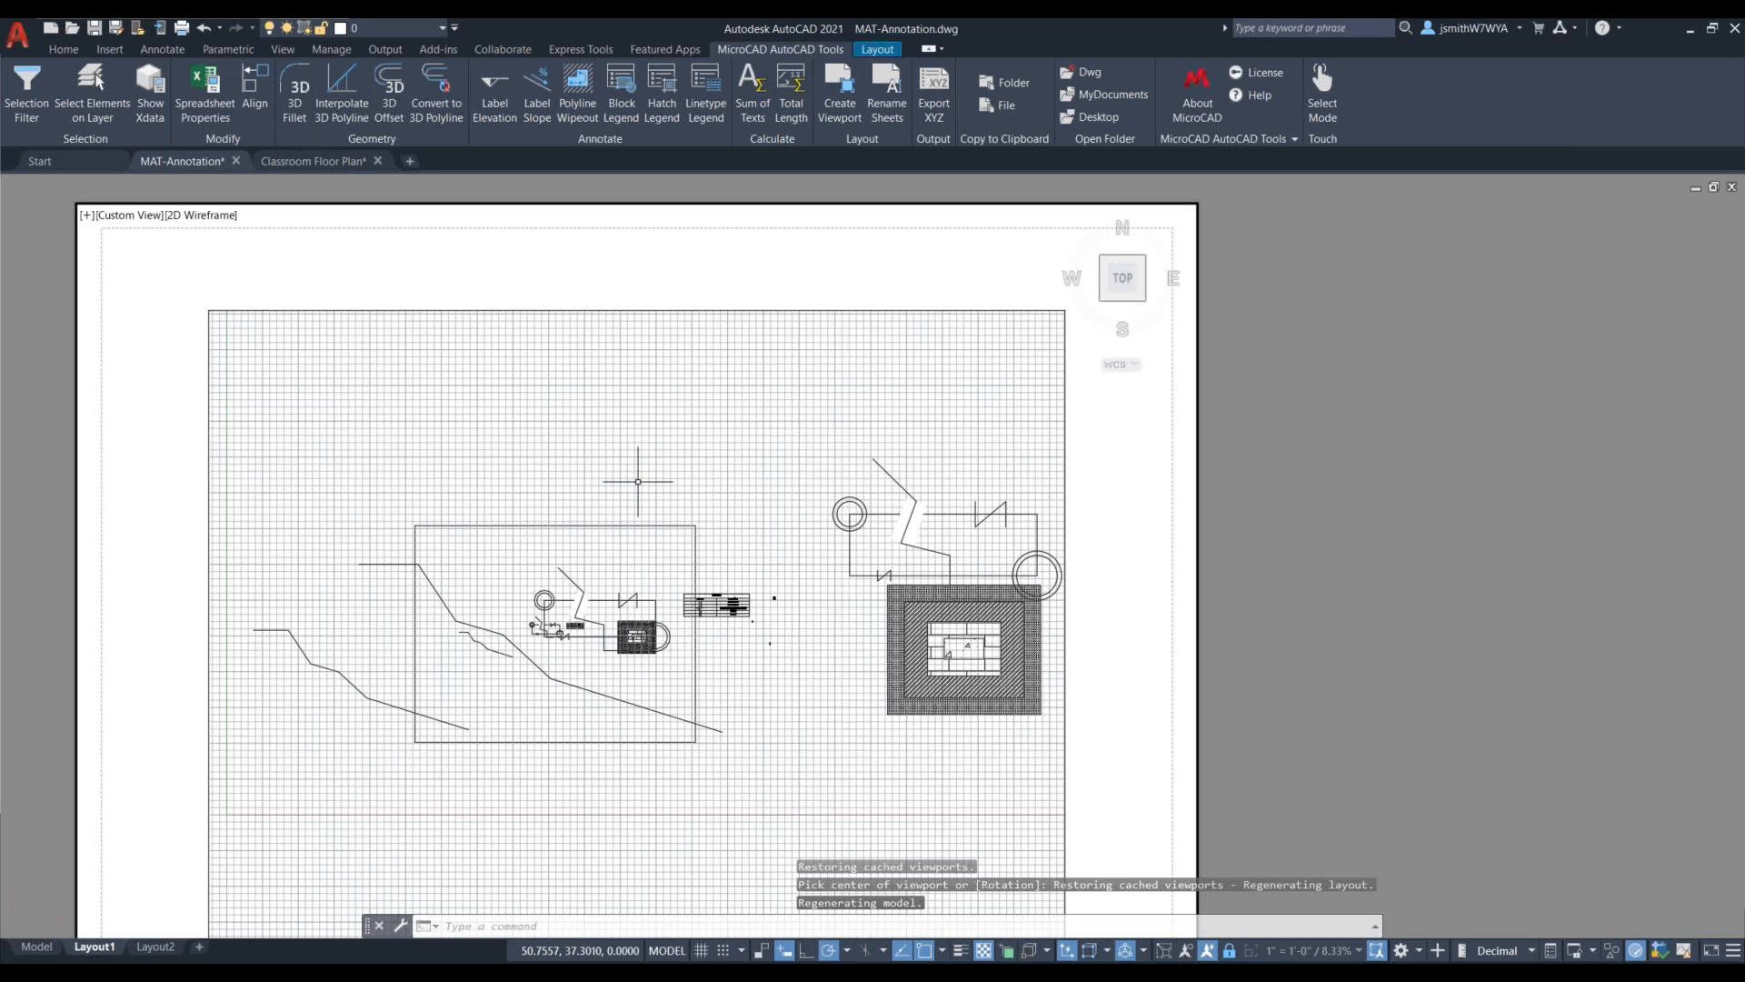
Step: Switch Layout1 to paper space and delete the large original viewport overlapping the new one
{"action": "left_click", "coordinate": [1005, 309]}
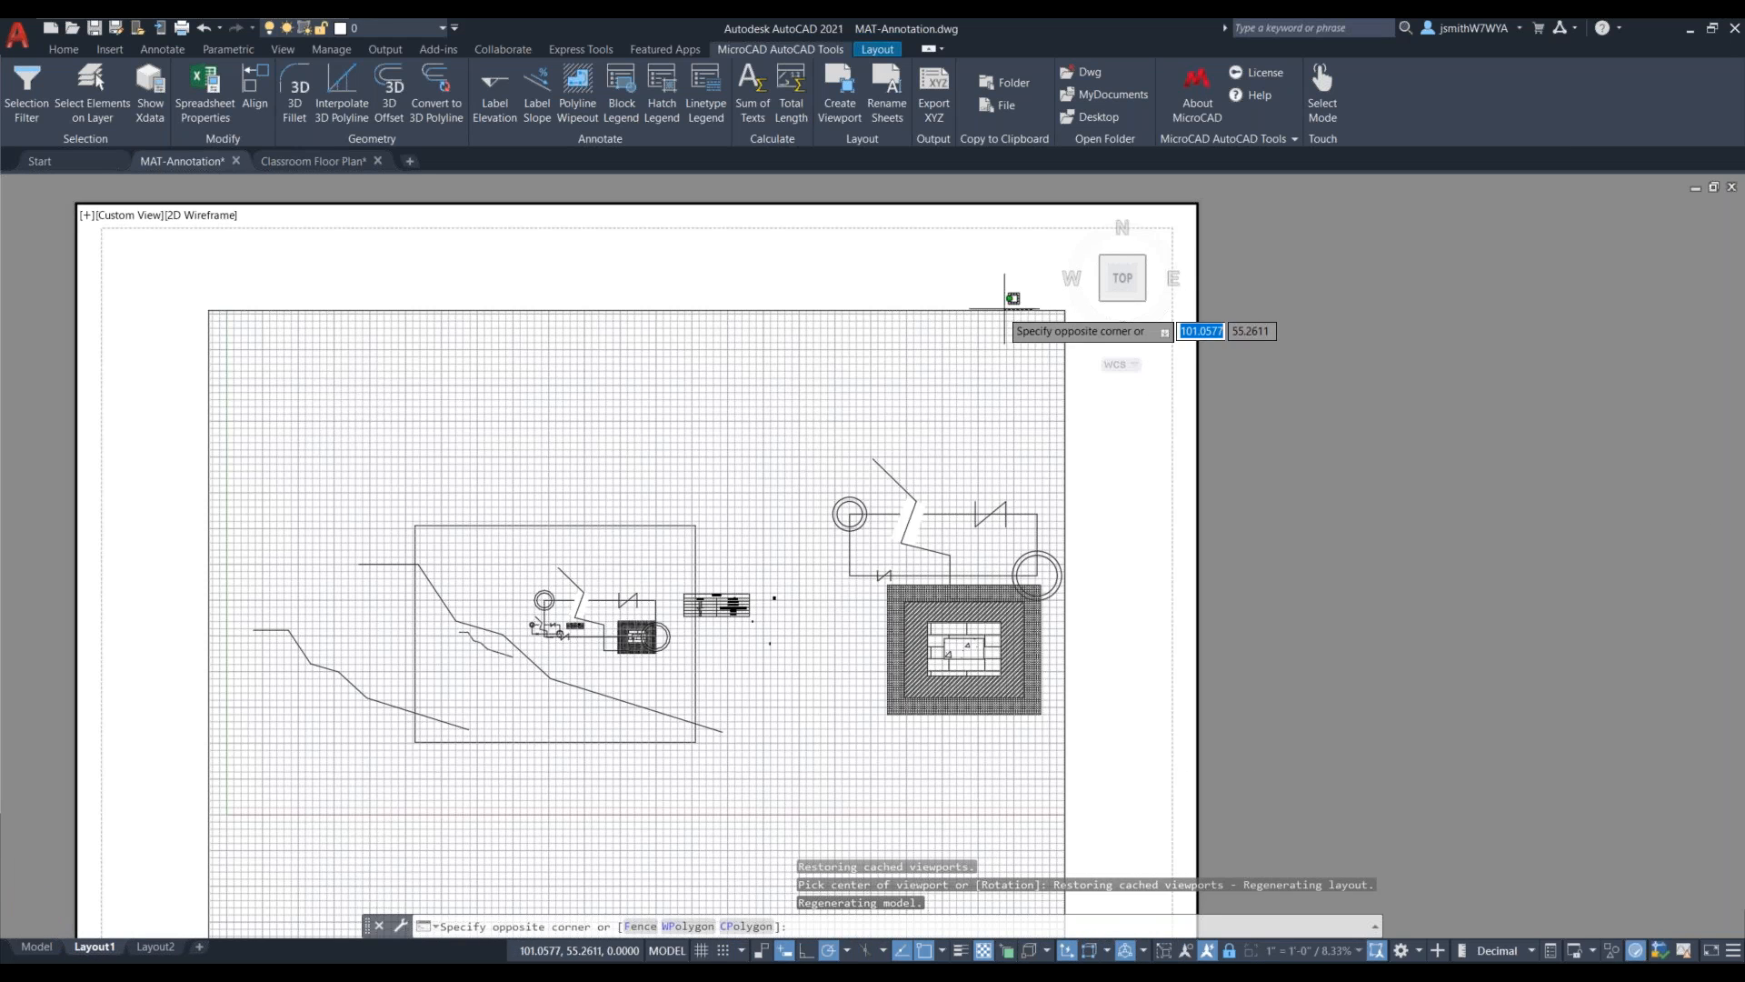
{"action": "left_click", "coordinate": [1019, 284]}
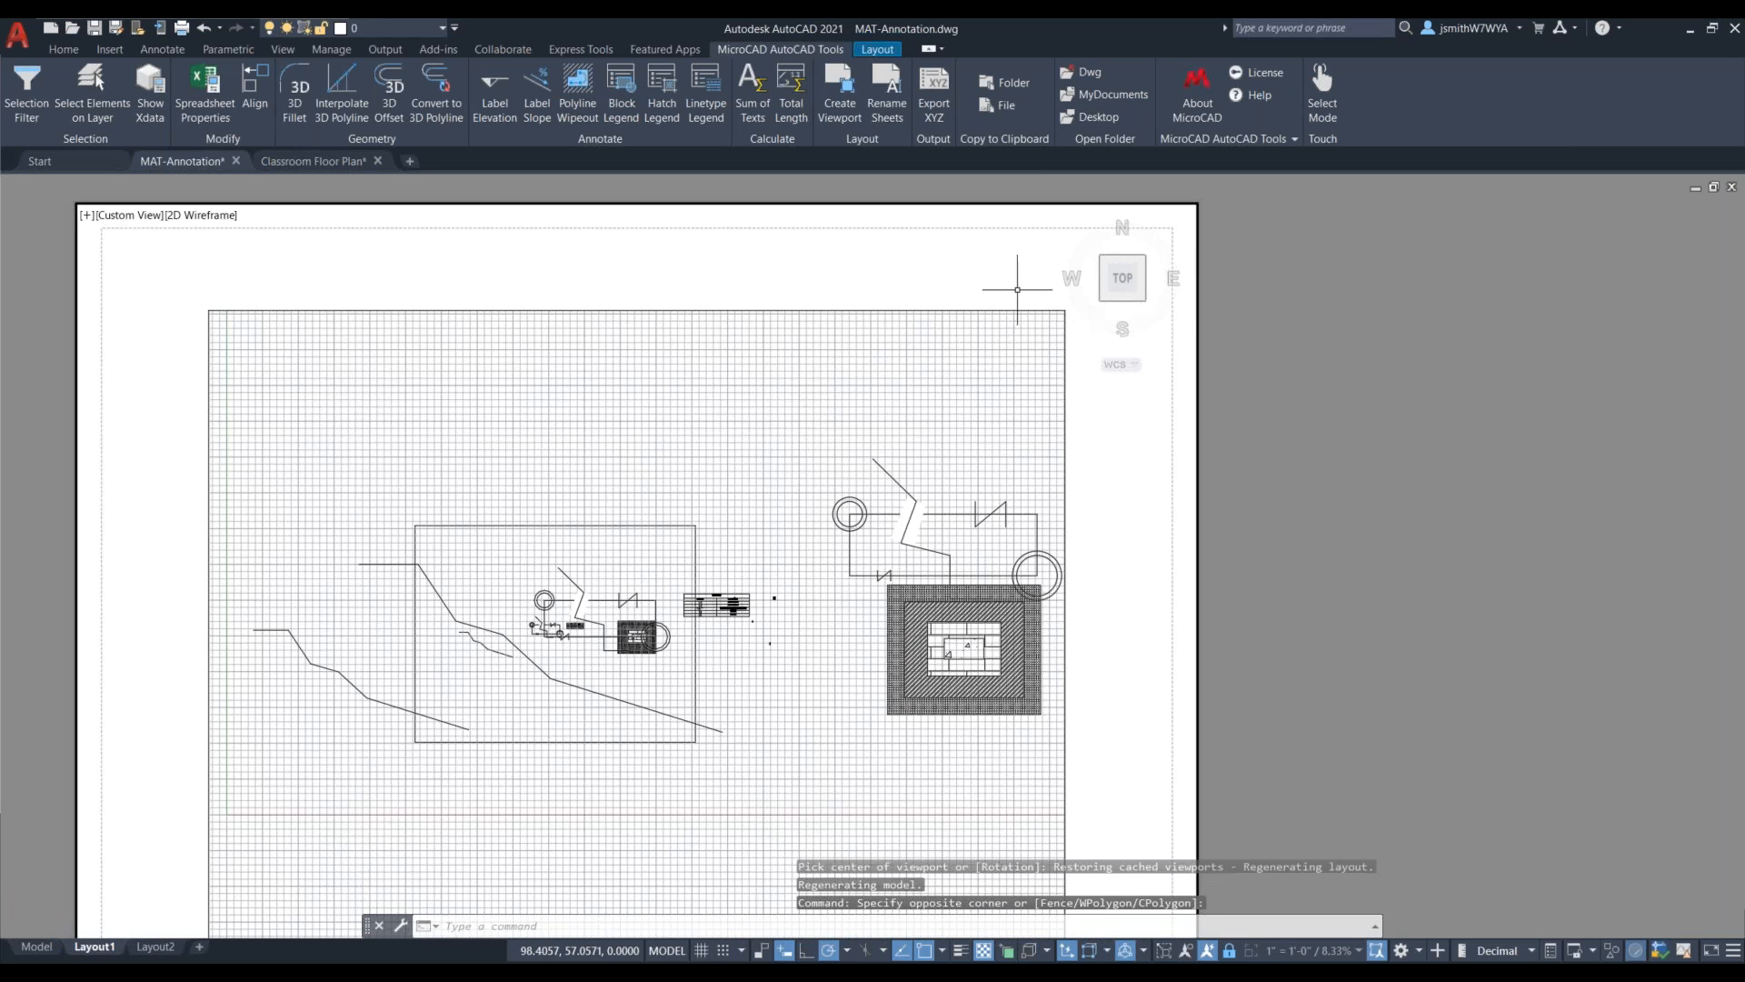
{"action": "double_click", "coordinate": [865, 207]}
{"action": "left_click", "coordinate": [989, 298]}
{"action": "left_click", "coordinate": [982, 316]}
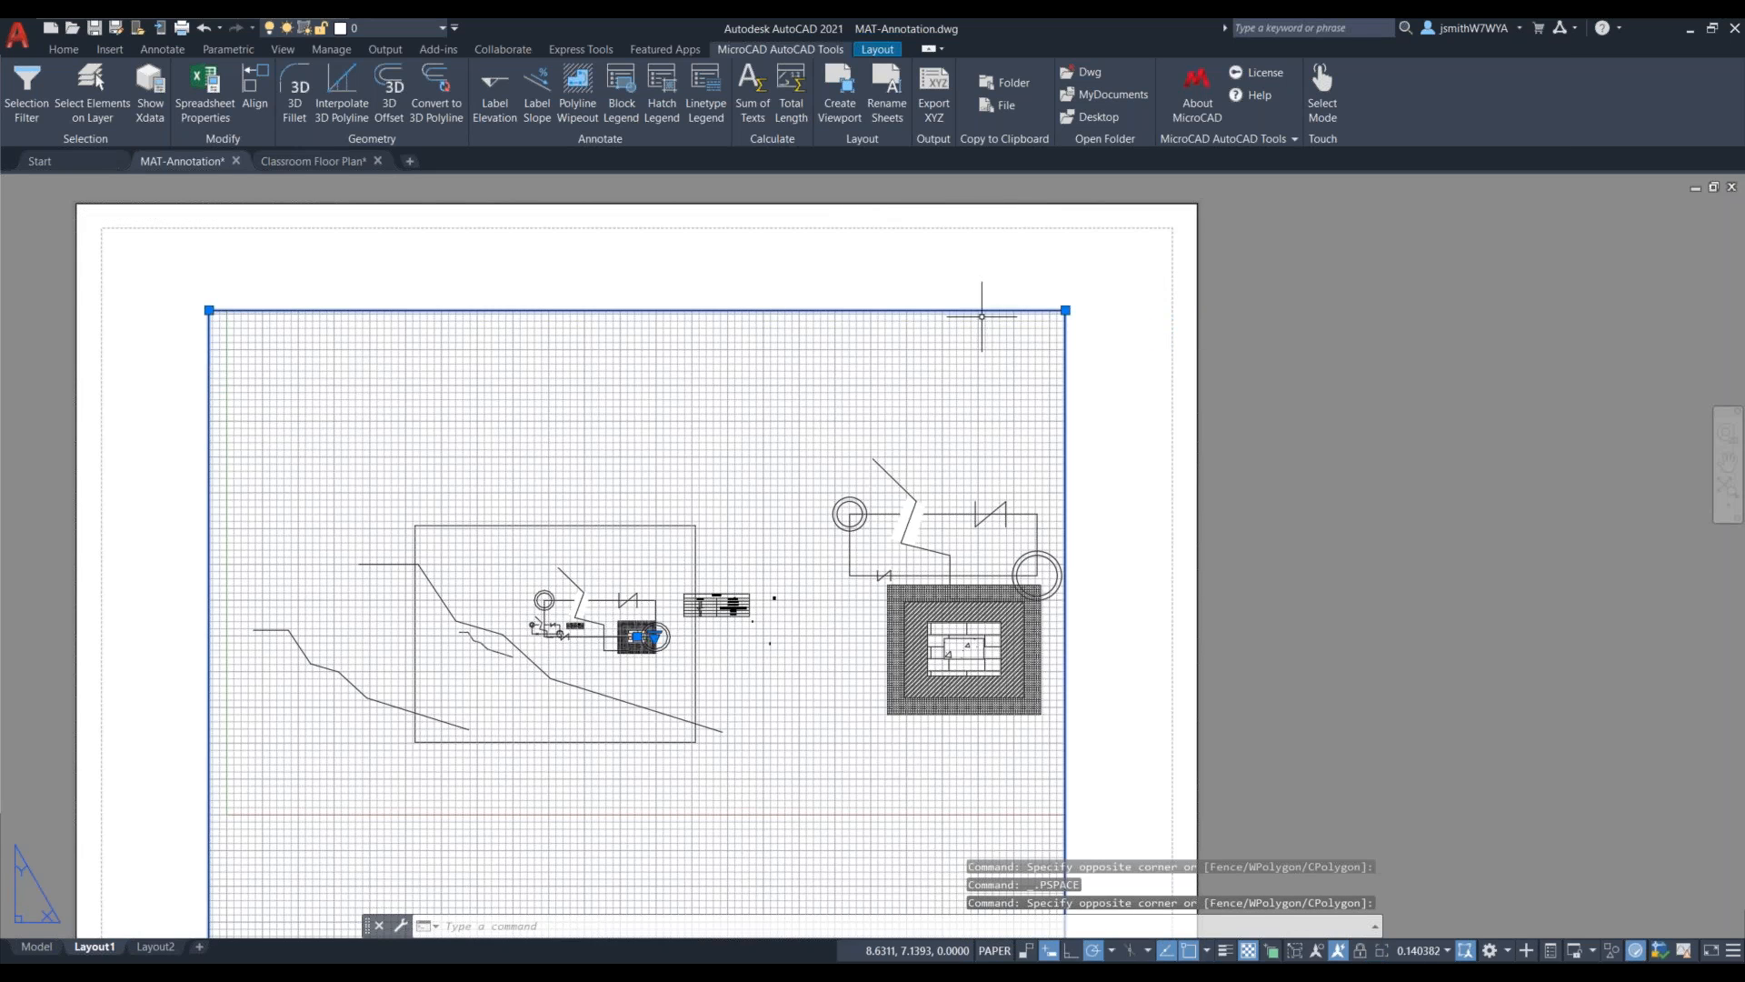
{"action": "key", "text": "Delete"}
Step: Inspect the new viewport's contents on the Layout1 sheet and compare them with the rectangle outline around the drawing in model space
{"action": "scroll", "coordinate": [1045, 436], "scroll_direction": "down", "scroll_amount": 2}
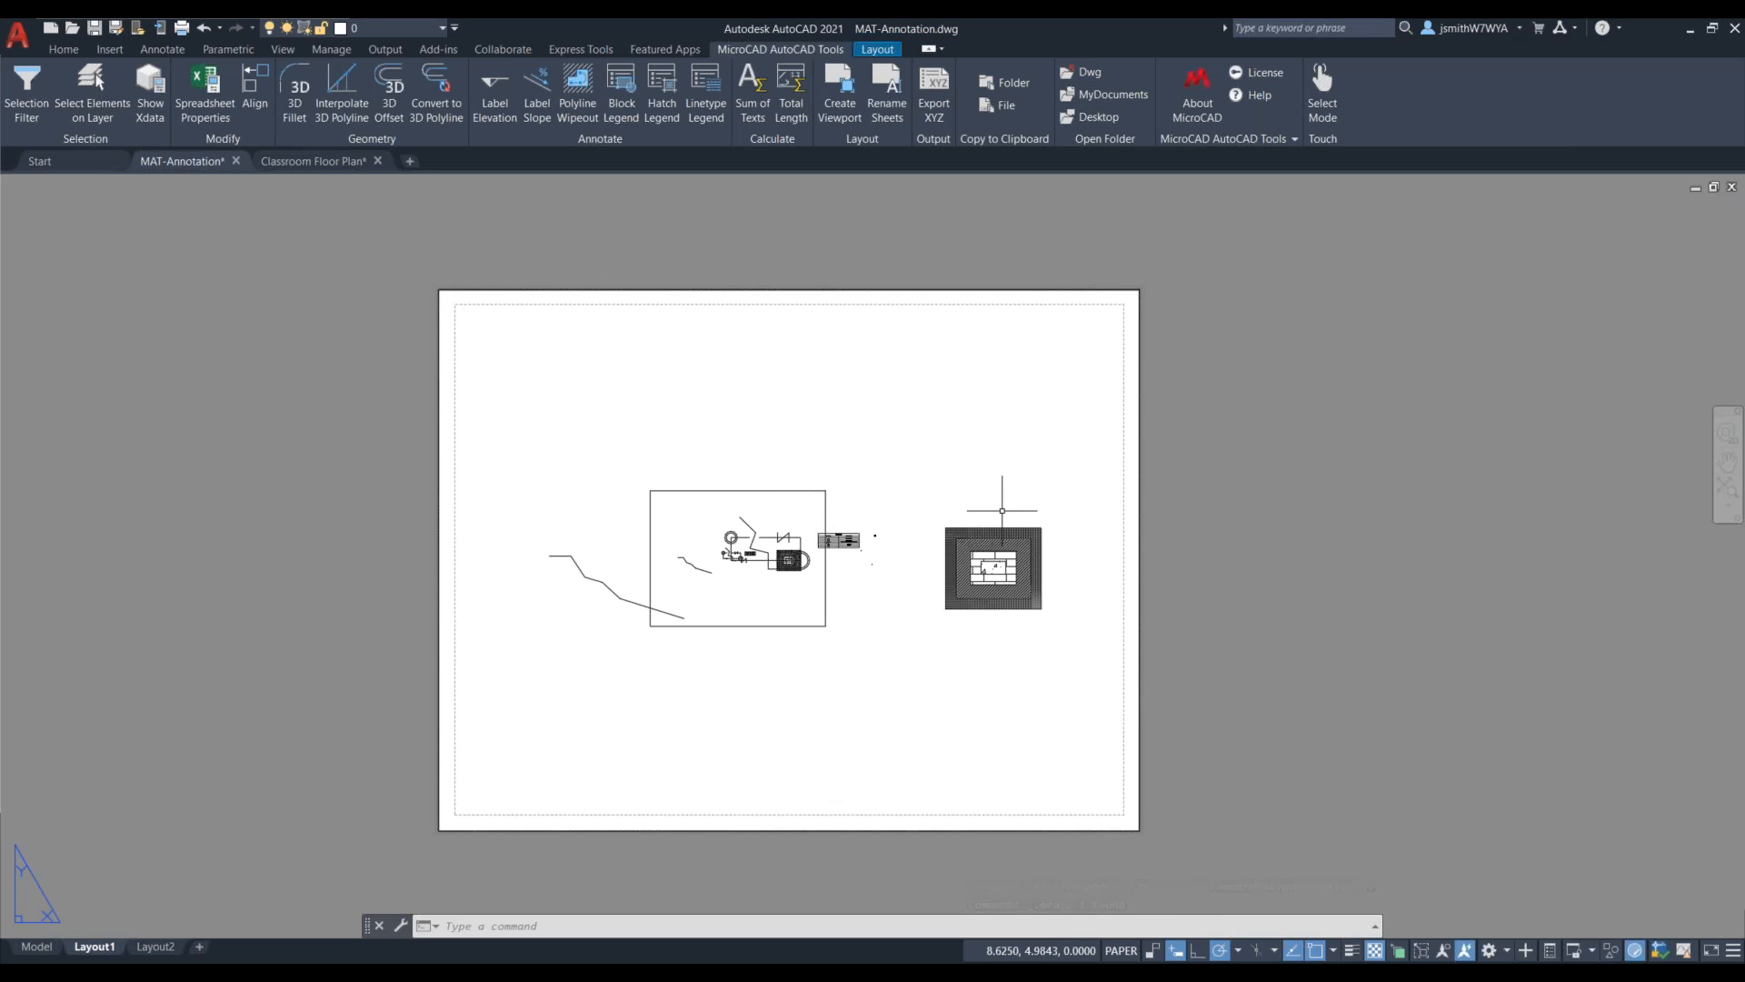
{"action": "scroll", "coordinate": [697, 649], "scroll_direction": "up", "scroll_amount": 2}
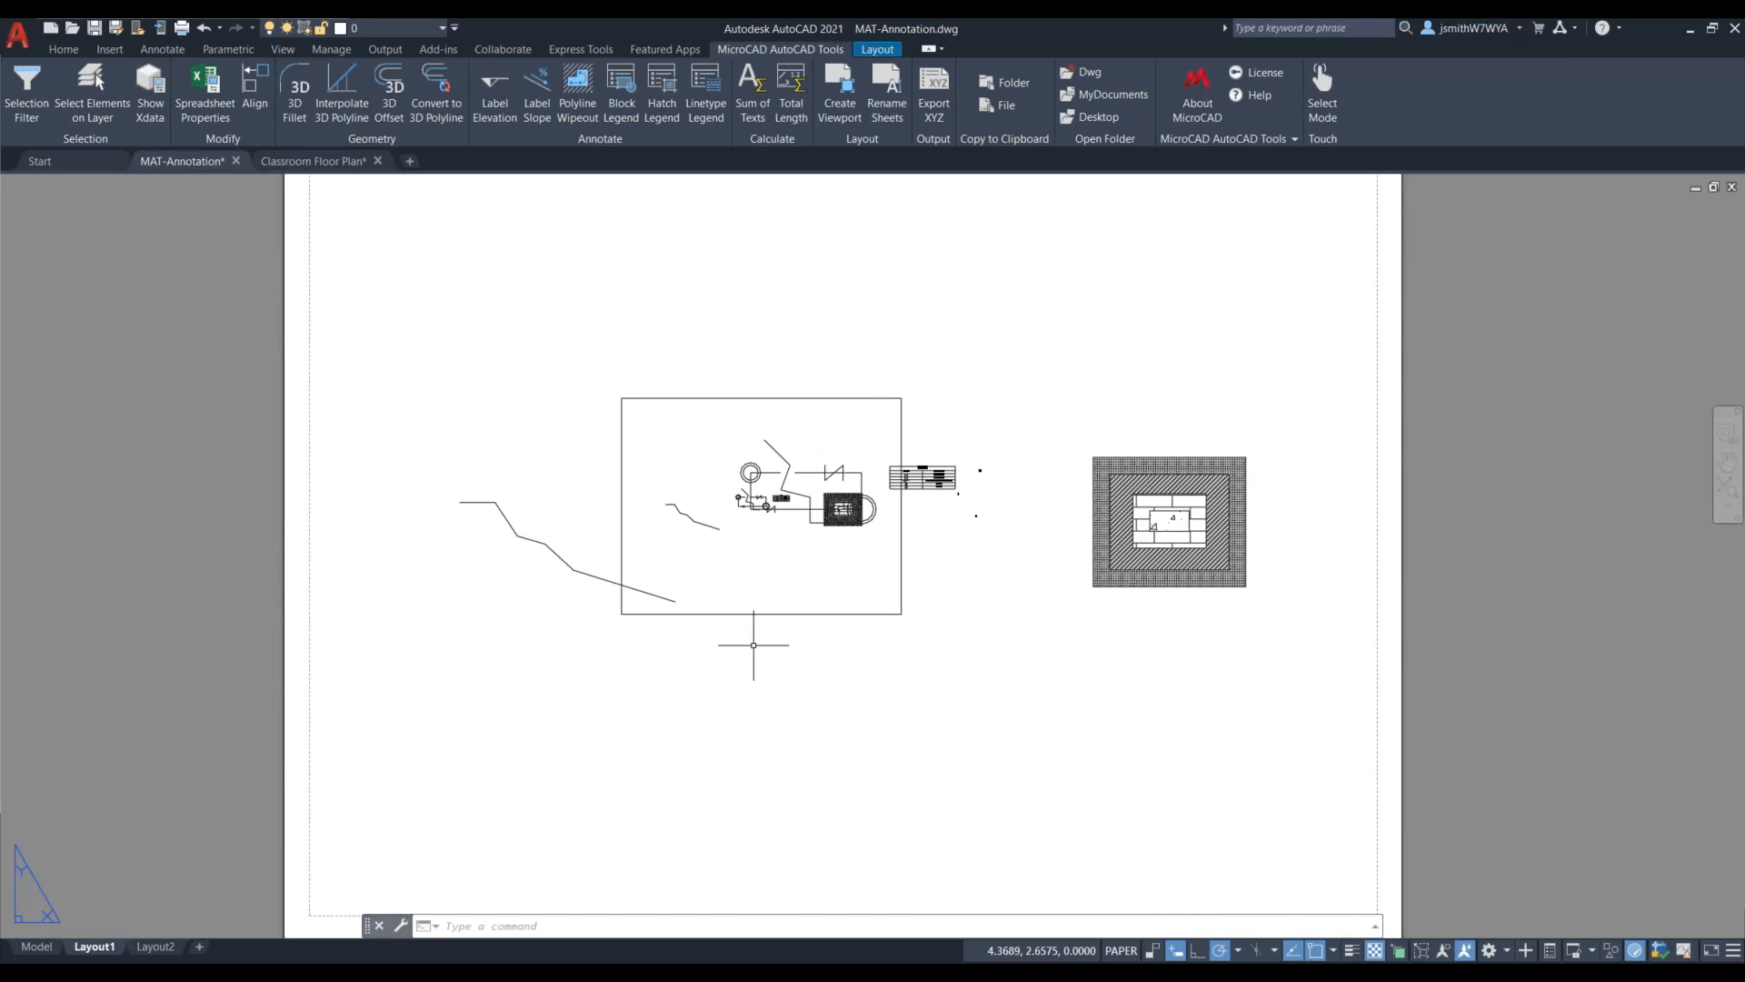
{"action": "scroll", "coordinate": [769, 595], "scroll_direction": "down", "scroll_amount": 2}
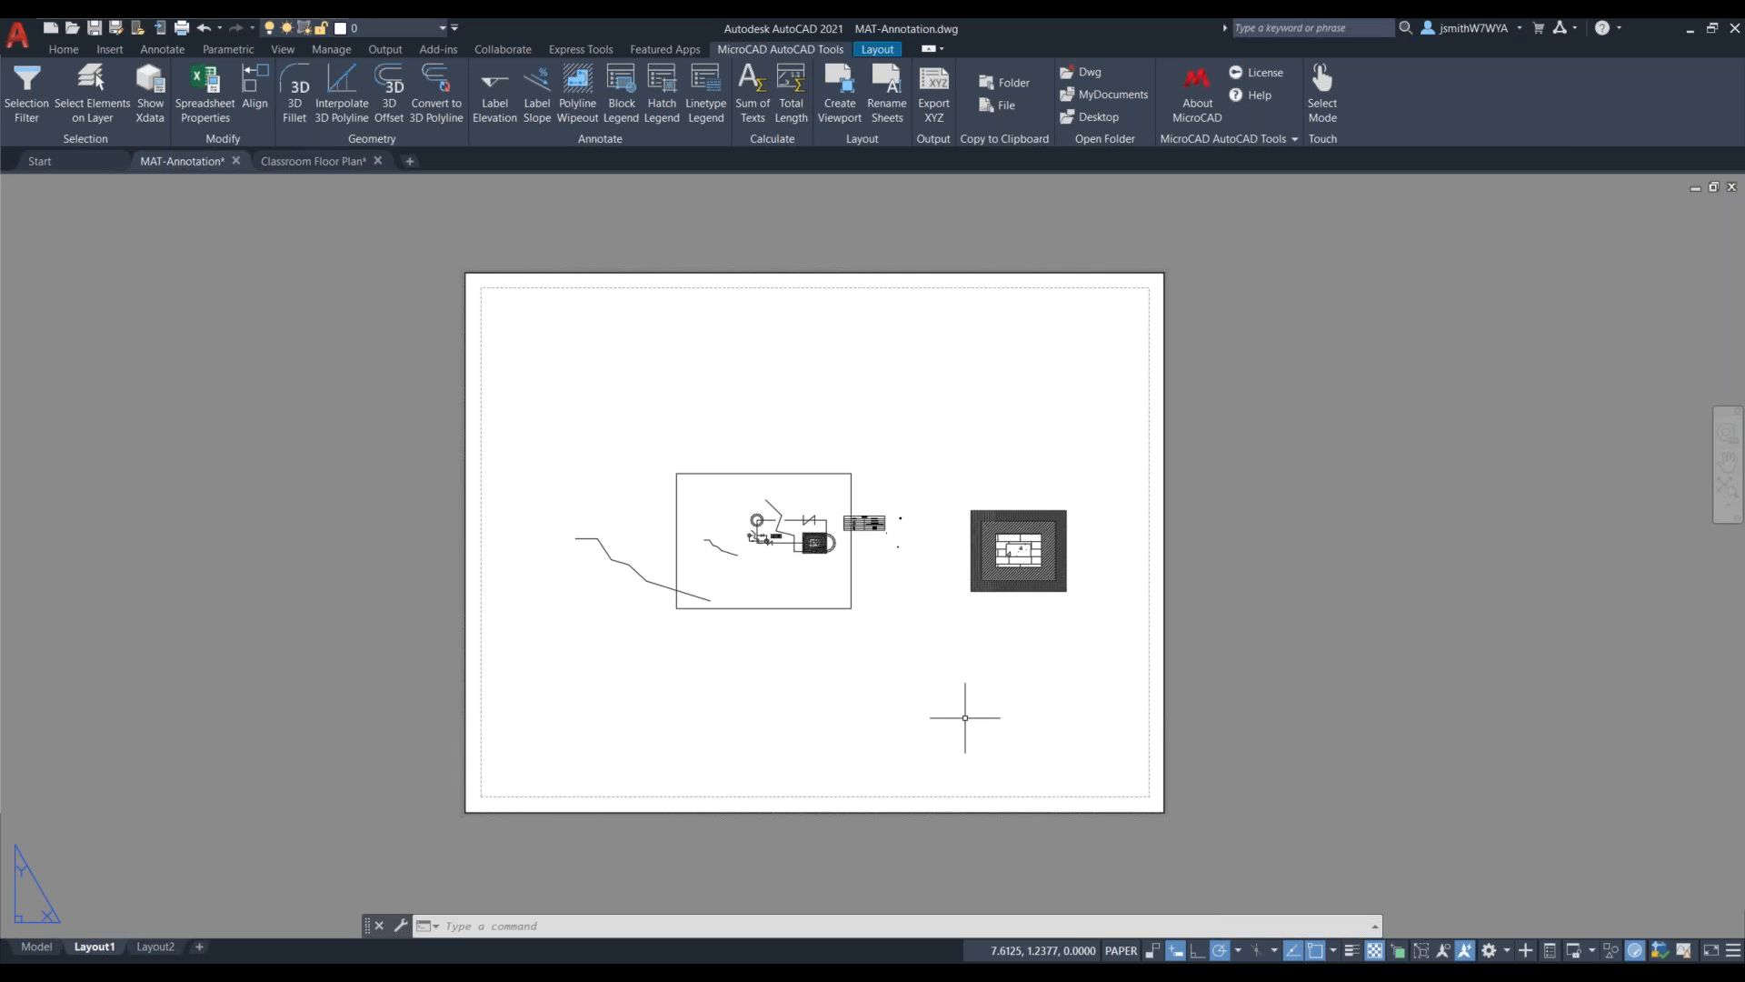
{"action": "mouse_move", "coordinate": [24, 950]}
{"action": "left_click", "coordinate": [24, 950]}
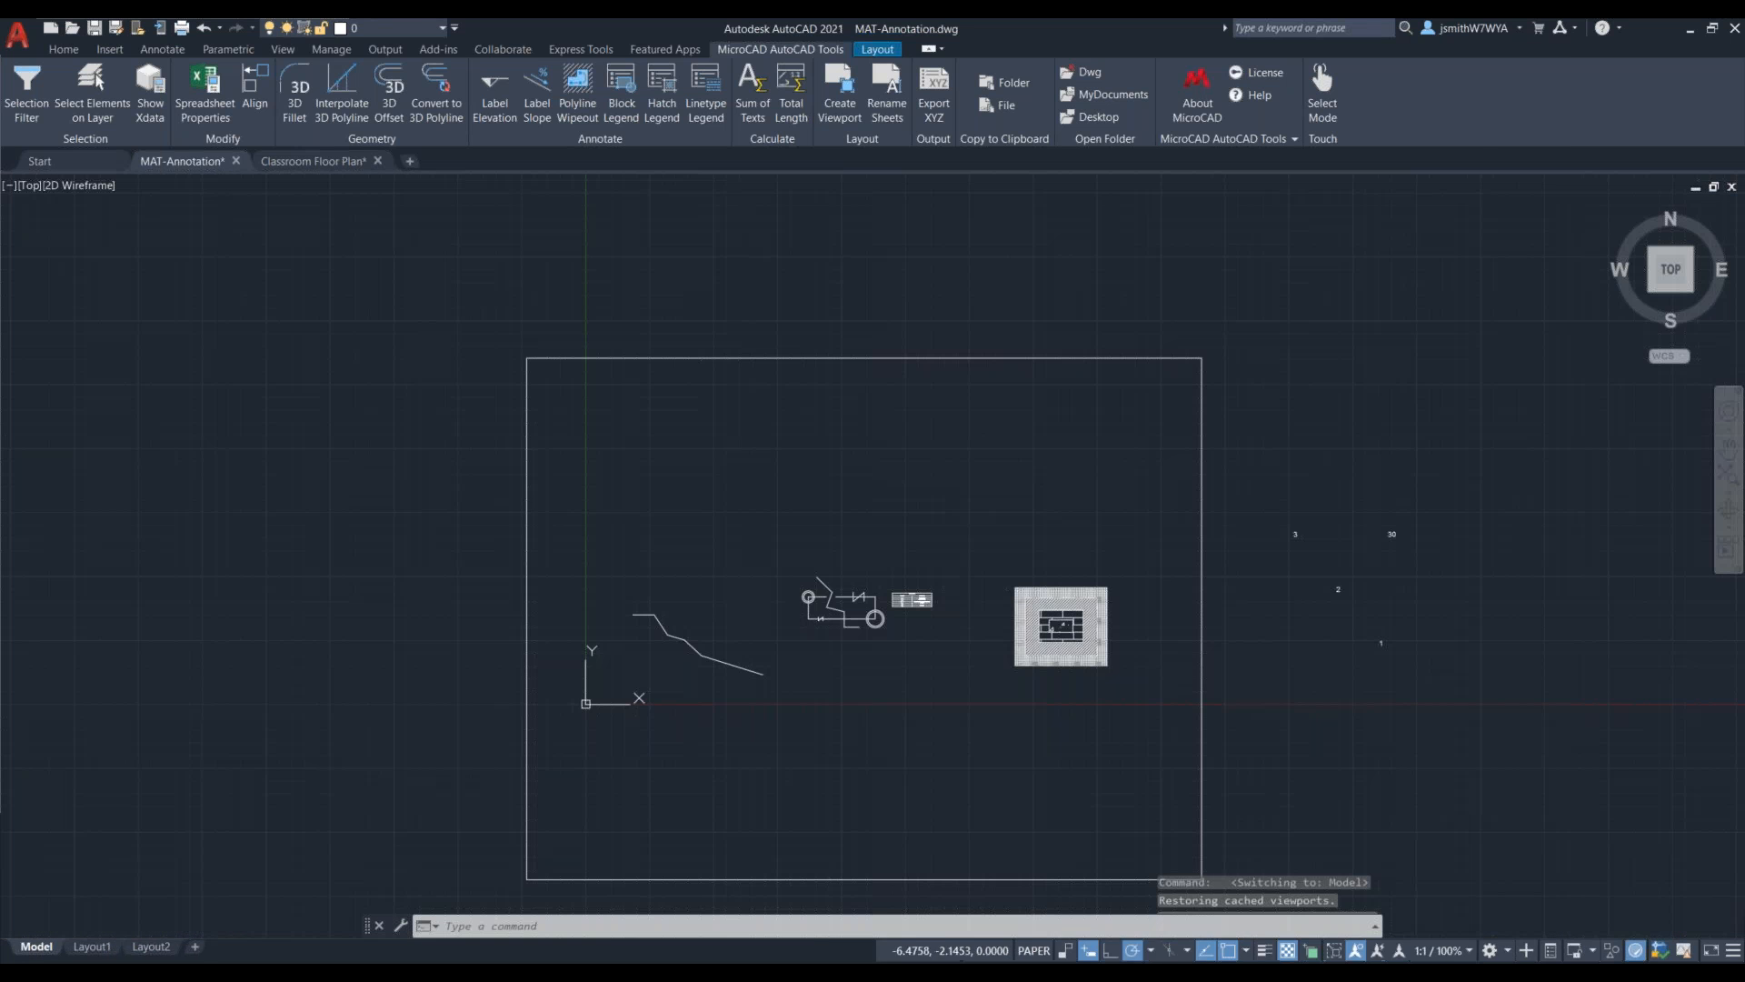
{"action": "middle_click_drag", "start_coordinate": [1110, 728], "coordinate": [960, 654]}
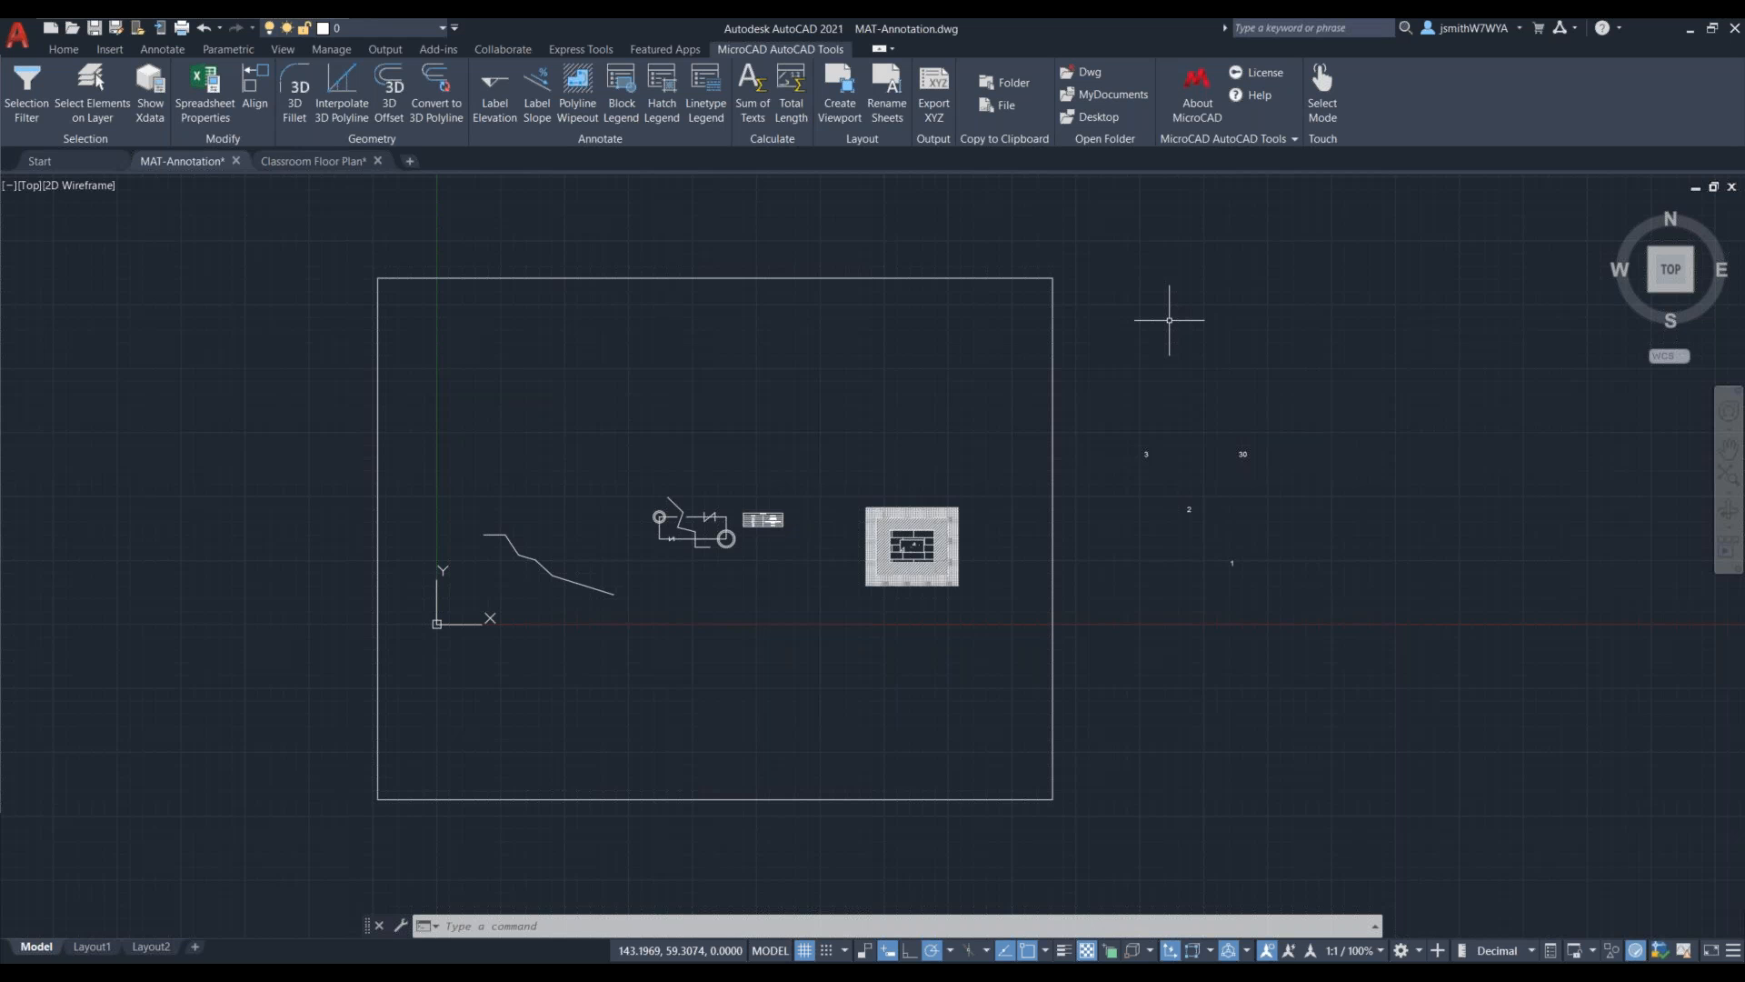
{"action": "middle_click_drag", "start_coordinate": [1335, 525], "coordinate": [1222, 509]}
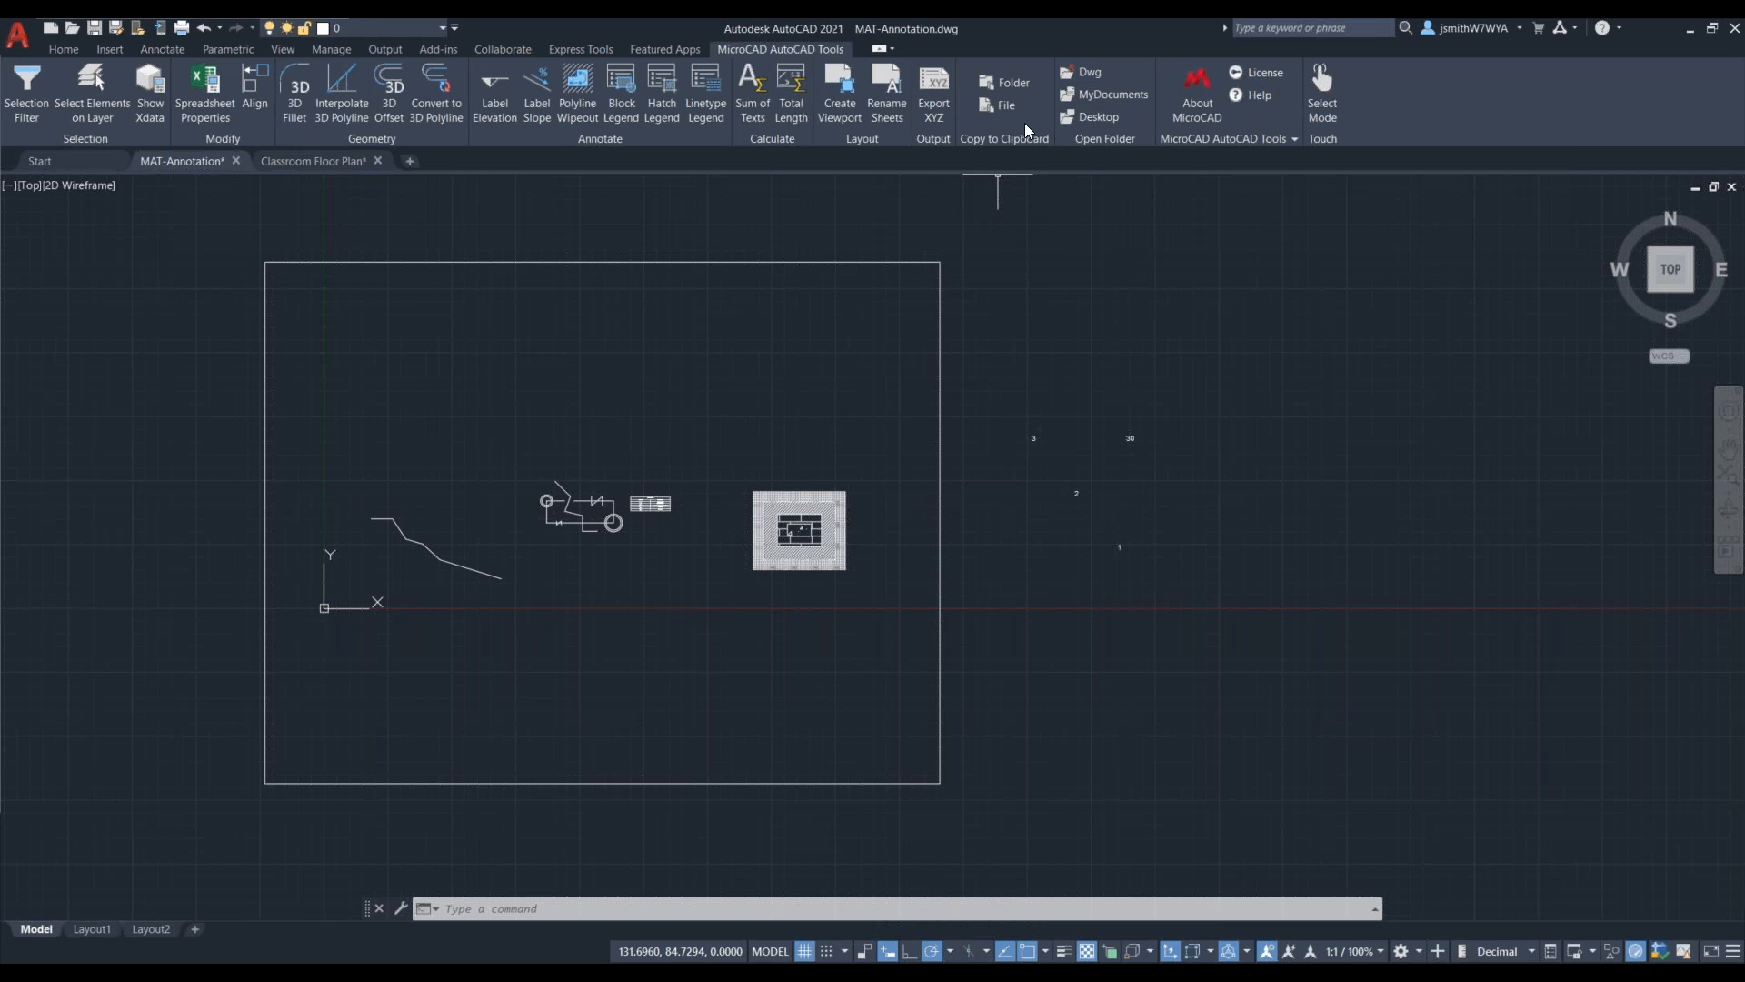
Step: Copy the drawing's folder path to the clipboard and use it in File Explorer to view the WEBINARS-PRESENTATIONS folder
{"action": "left_click", "coordinate": [1018, 85]}
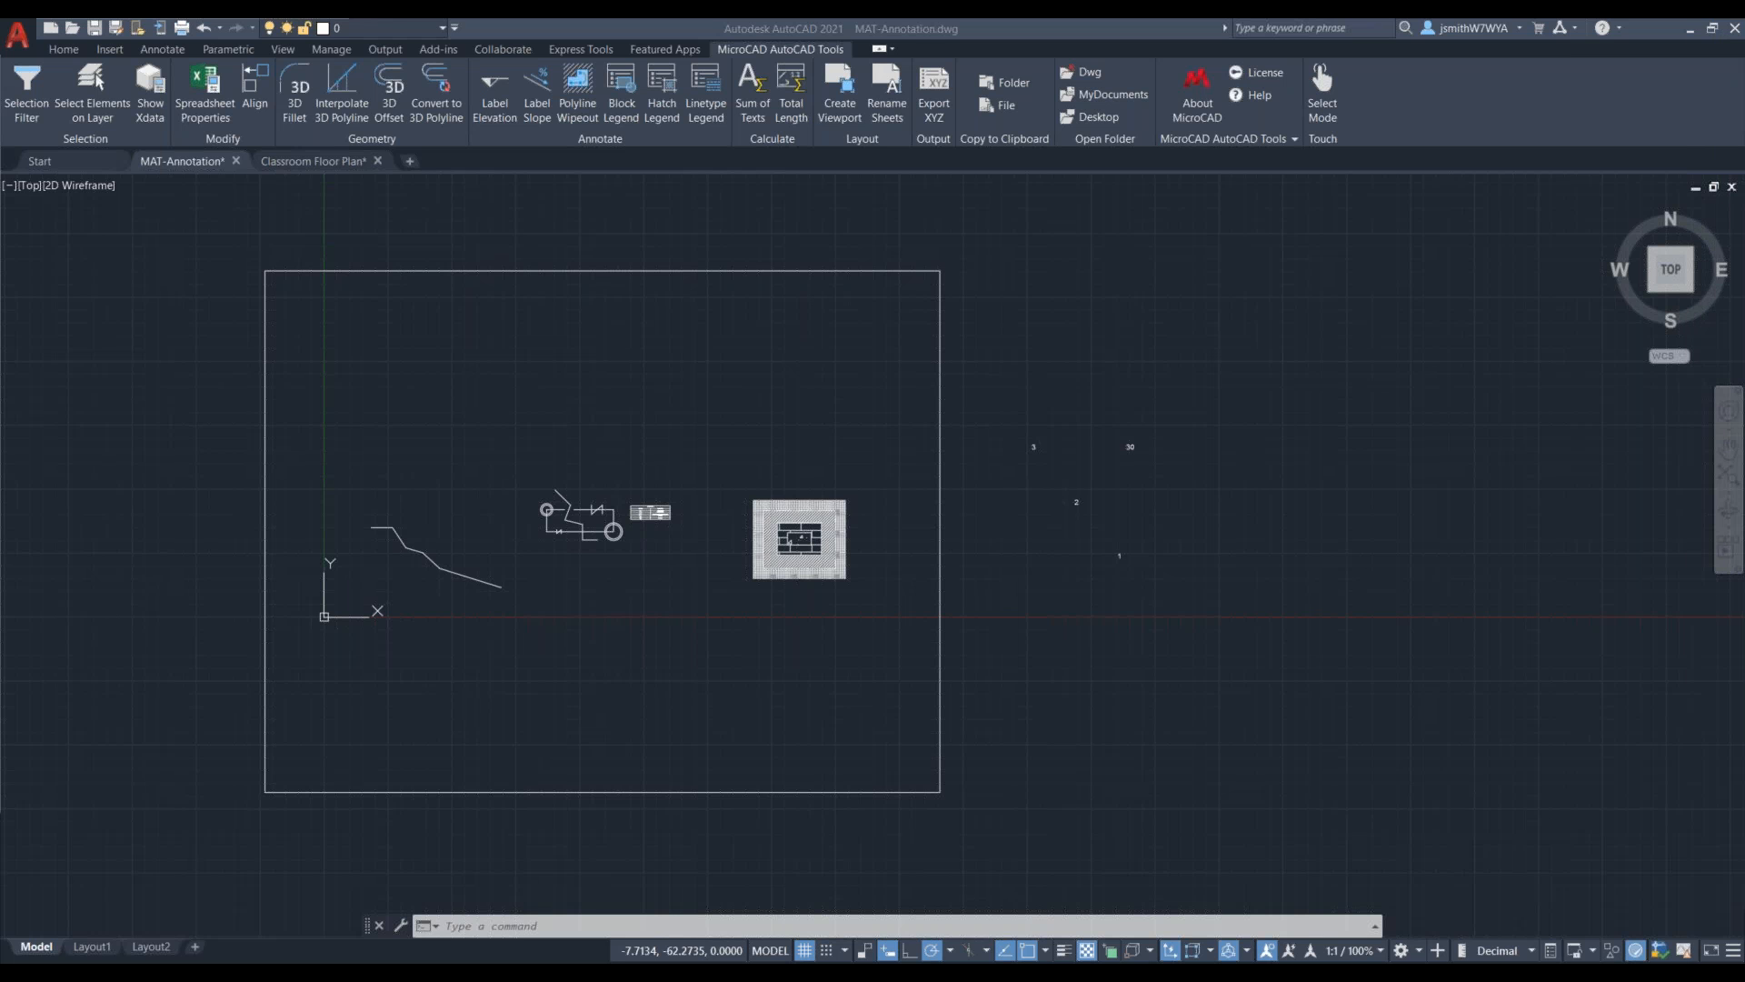
{"action": "mouse_move", "coordinate": [1744, 80]}
{"action": "left_mouse_down"}
{"action": "mouse_move", "coordinate": [674, 234]}
{"action": "mouse_move", "coordinate": [892, 258]}
{"action": "left_mouse_up"}
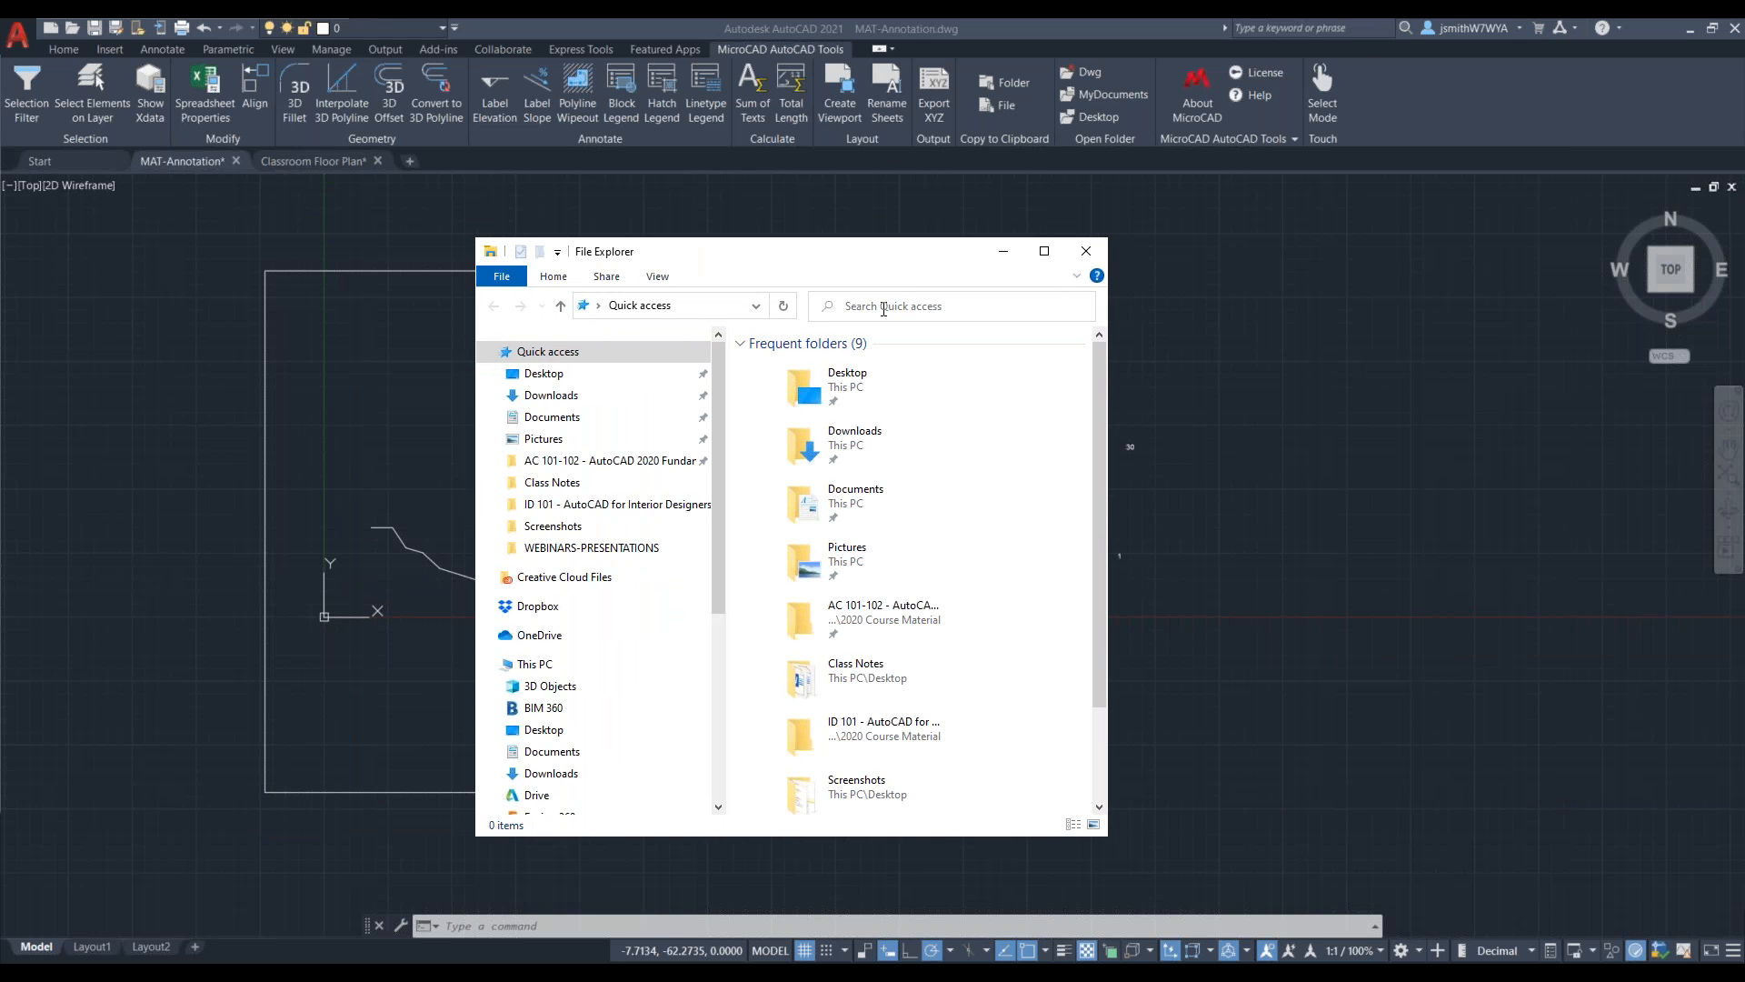
{"action": "left_click", "coordinate": [718, 310]}
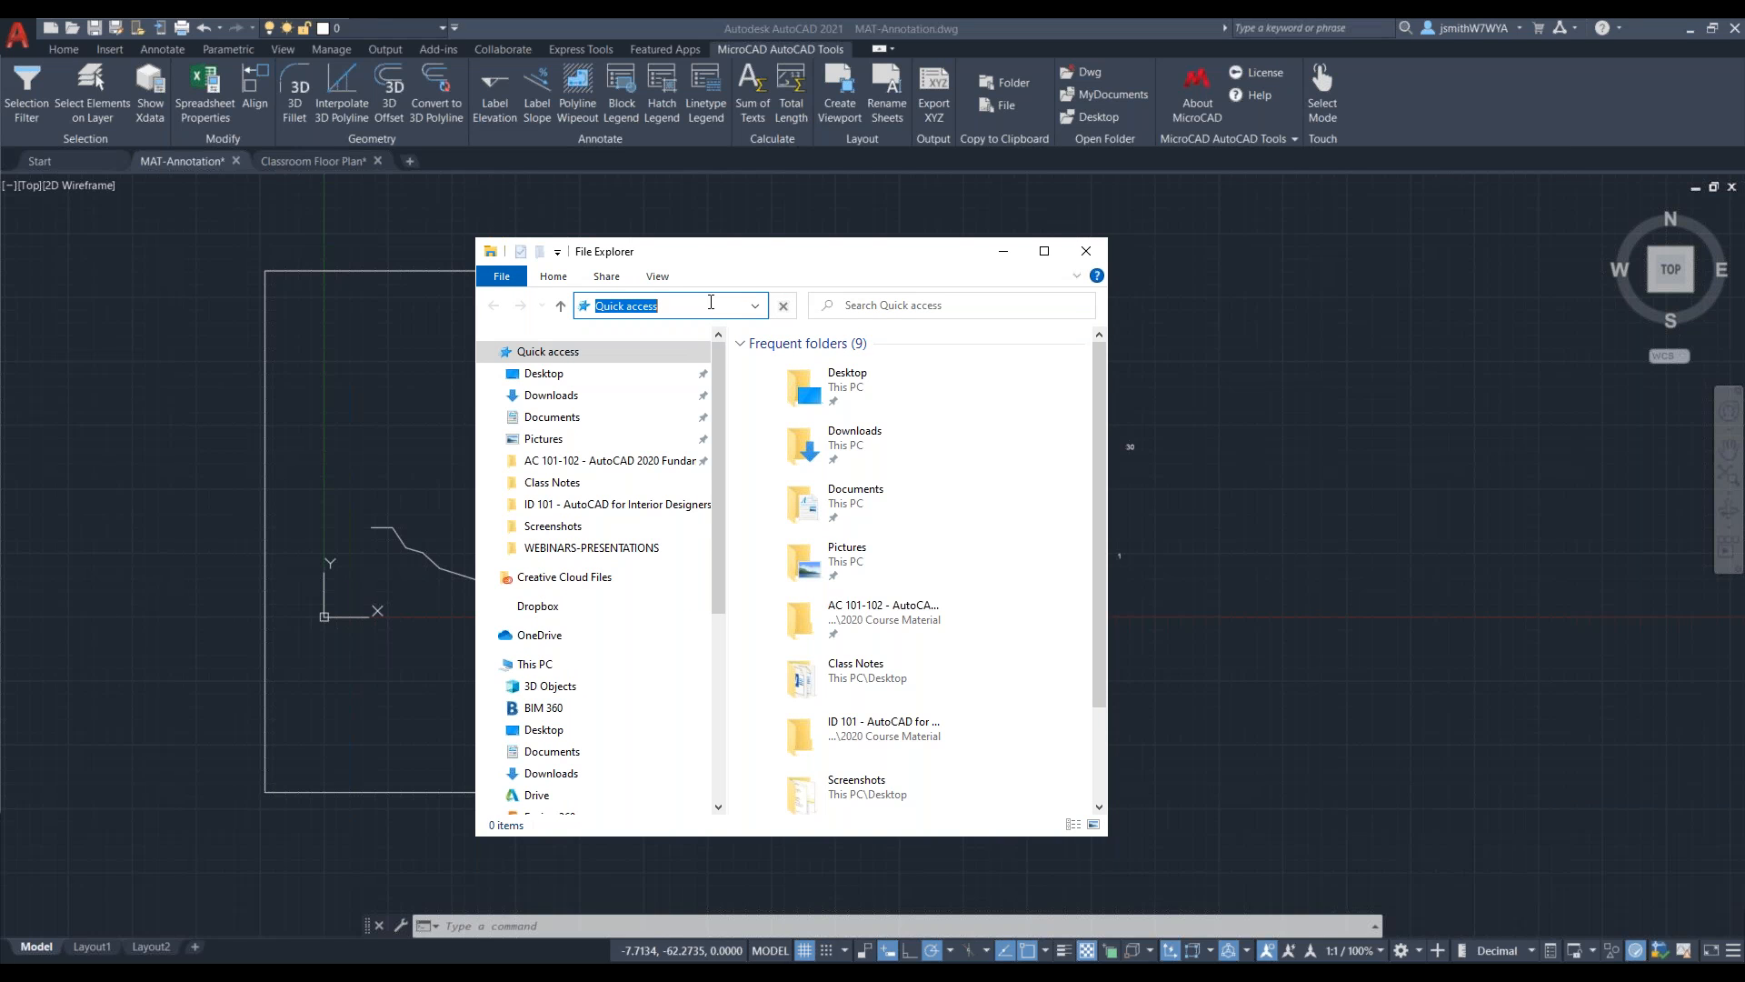
{"action": "key", "text": "ctrl+v"}
{"action": "key", "text": "Return"}
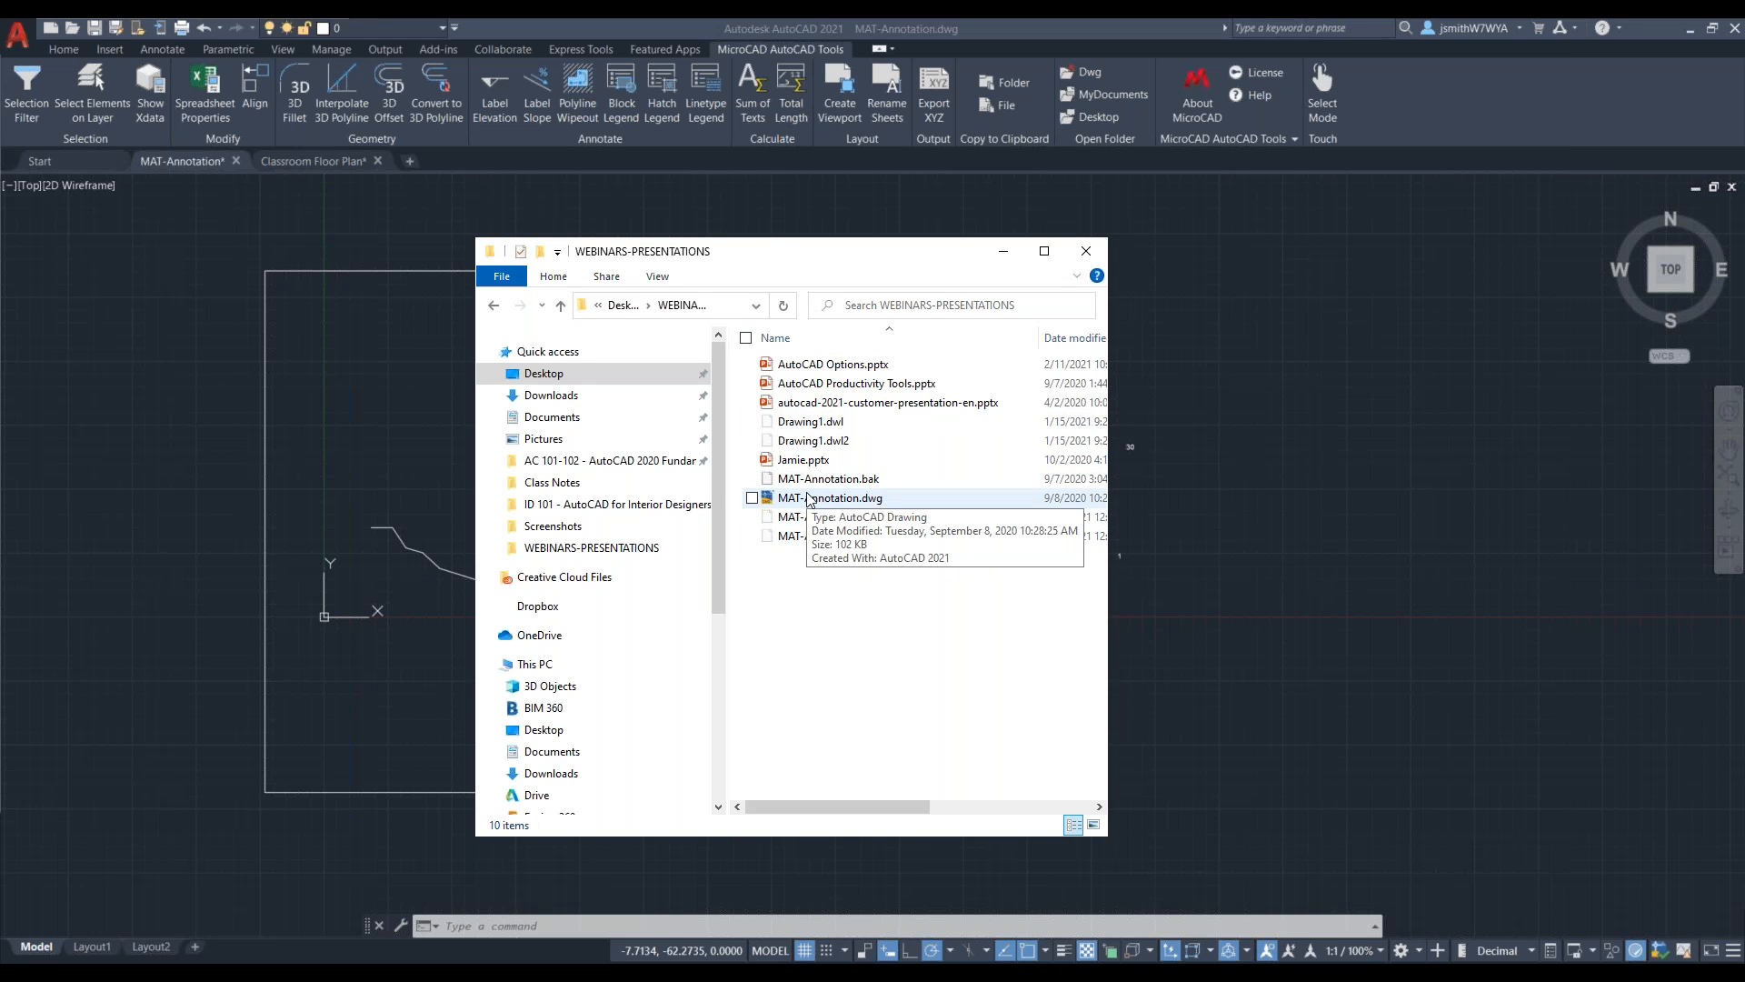
{"action": "left_click", "coordinate": [1099, 254]}
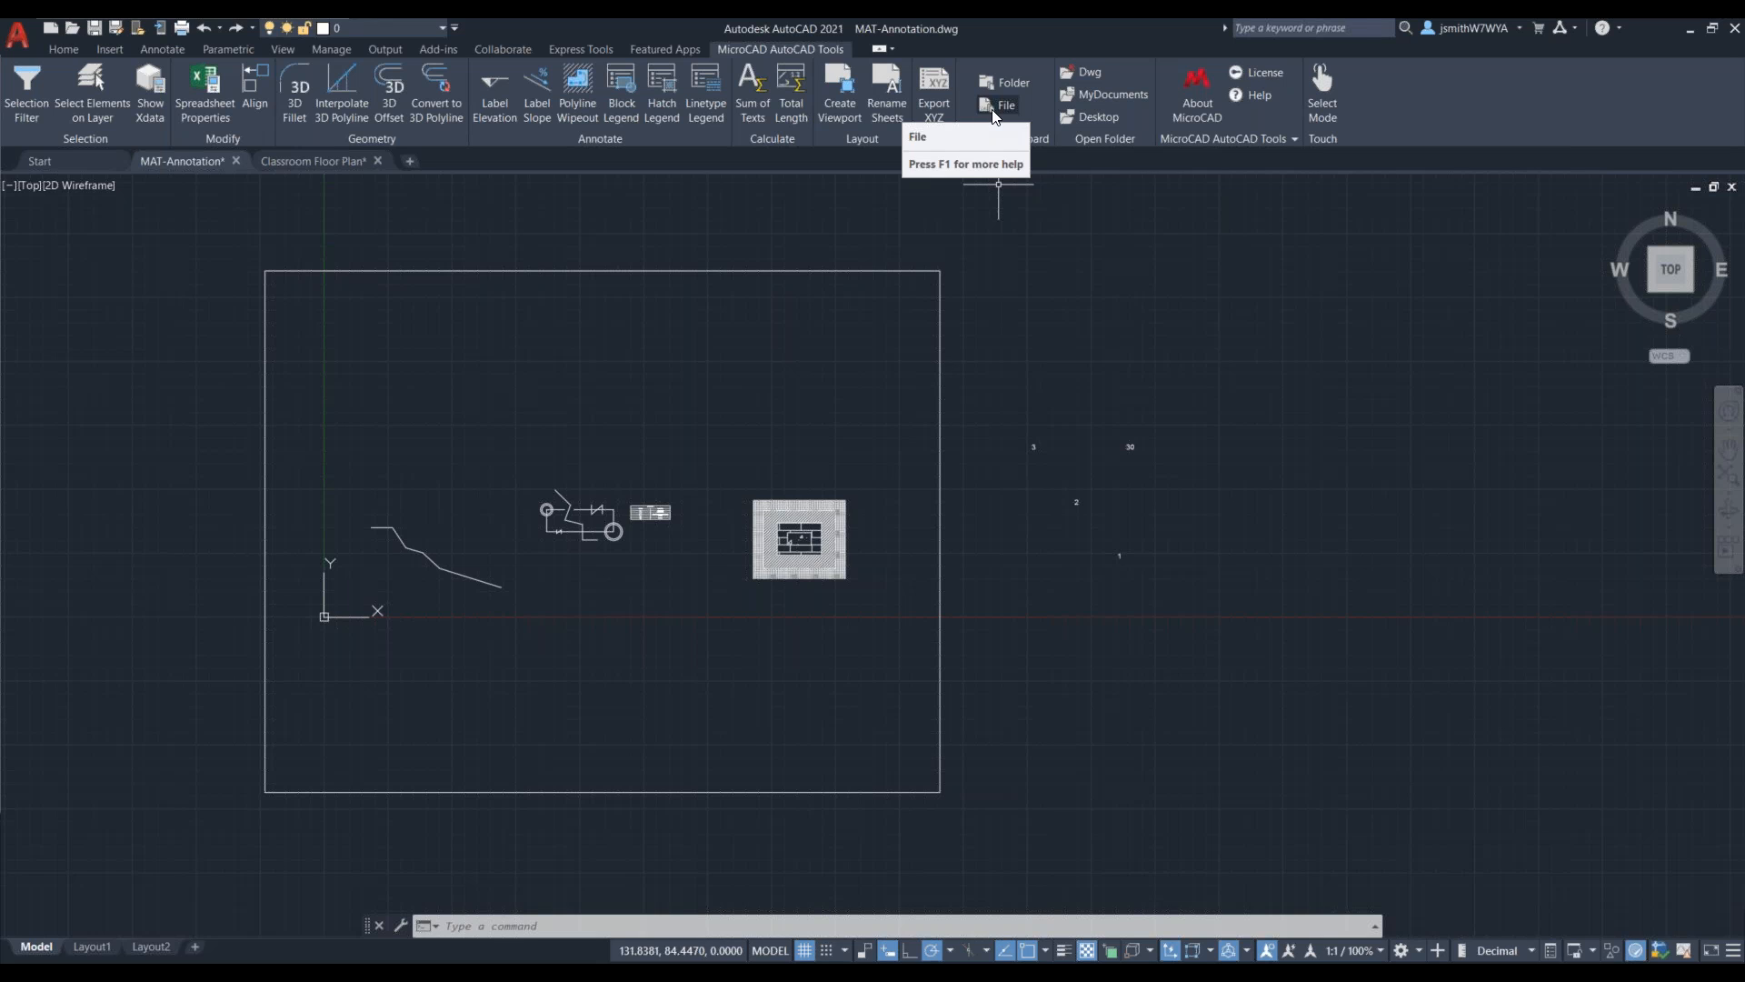
Step: Copy the drawing's file reference to the clipboard, and view the drawing's folder and the Documents folder using the Open Folder tools
{"action": "left_click", "coordinate": [992, 110]}
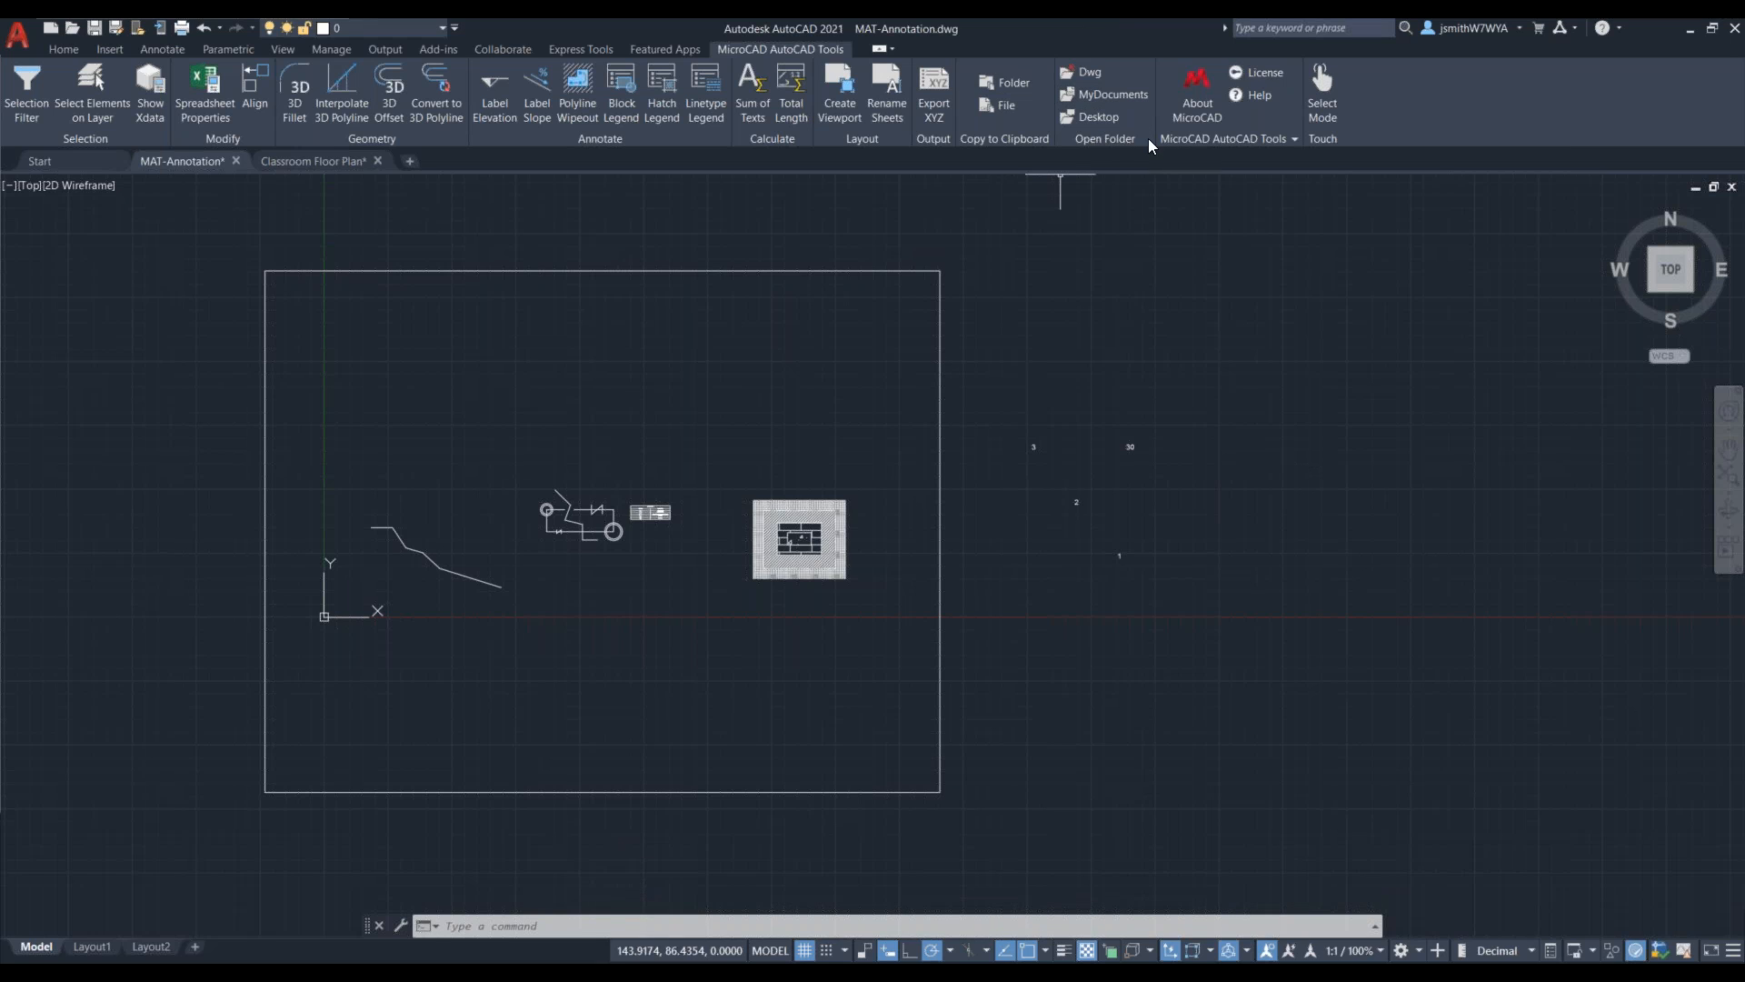
{"action": "left_click", "coordinate": [1082, 73]}
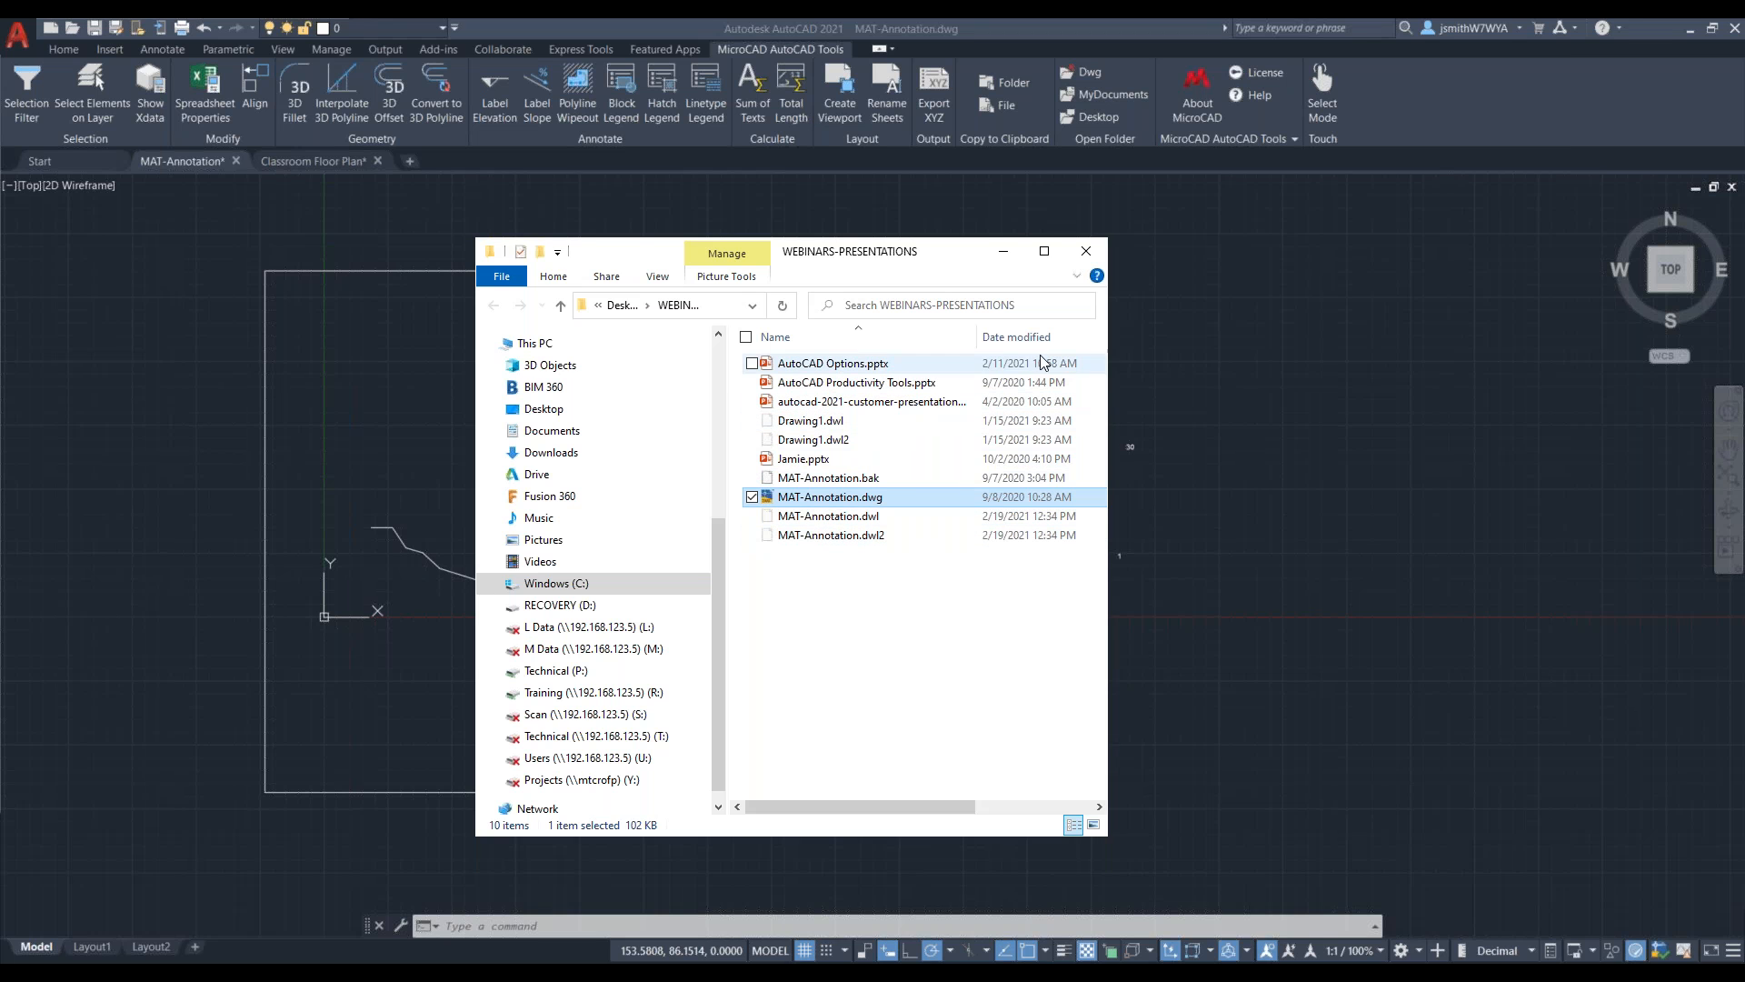
{"action": "left_click", "coordinate": [1086, 252]}
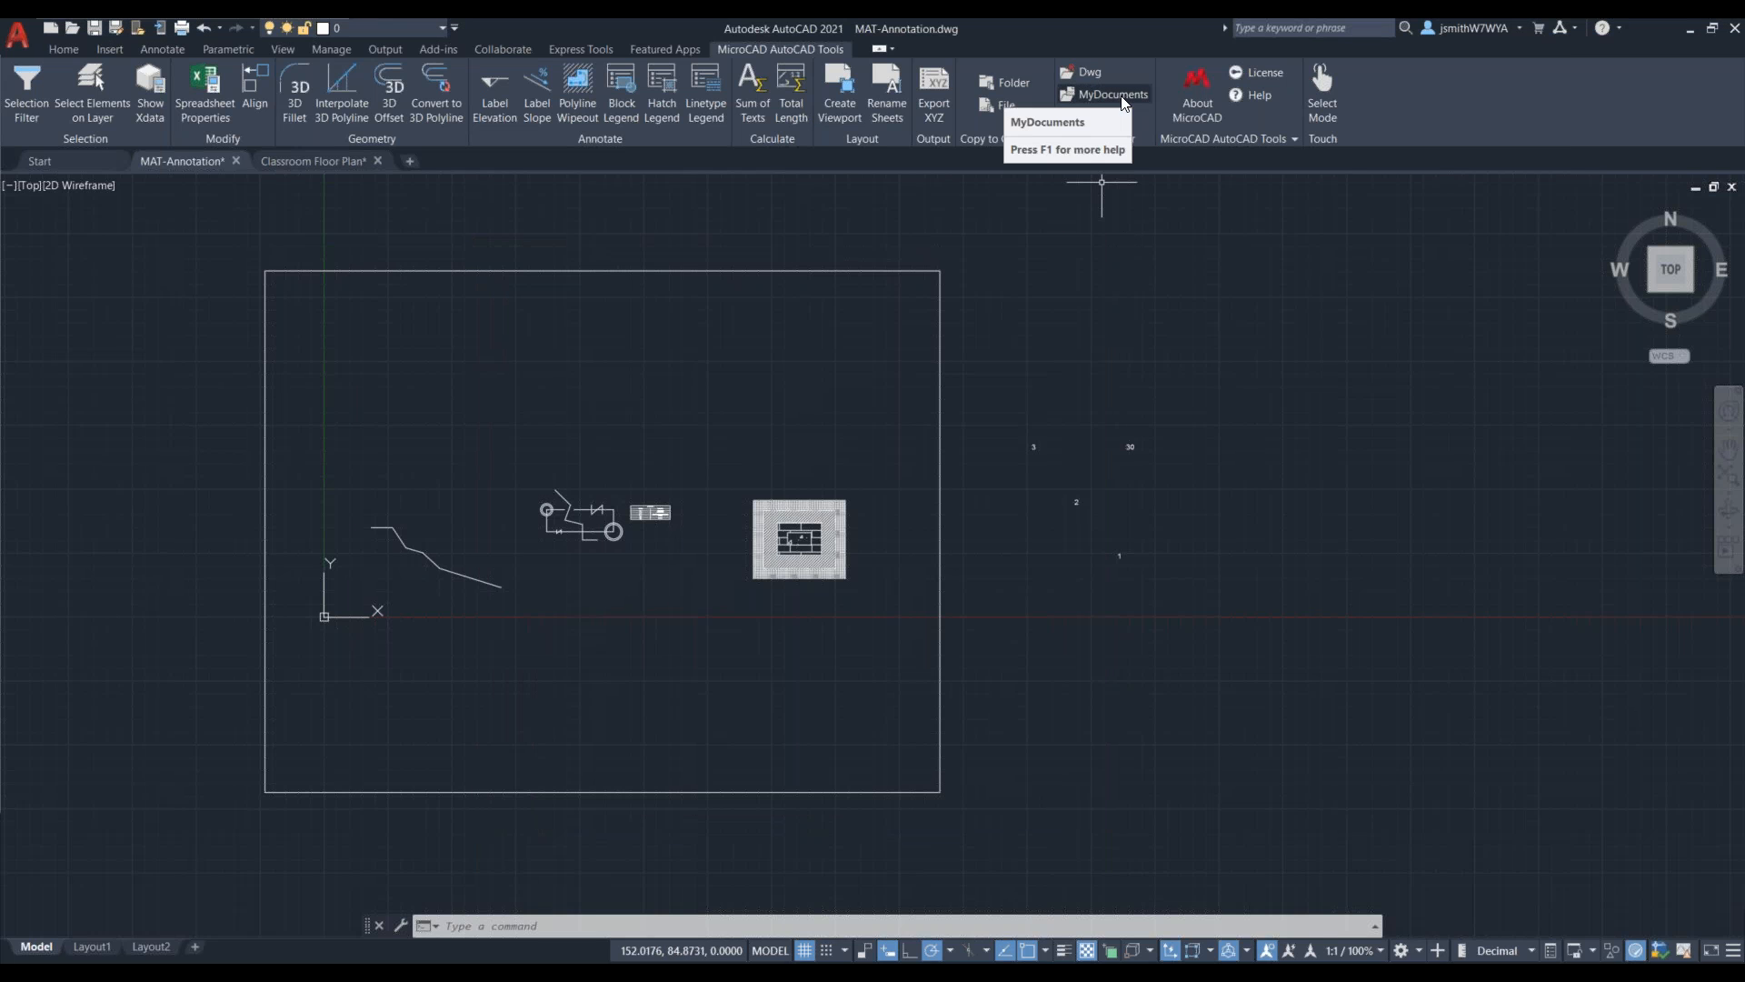
{"action": "left_click", "coordinate": [1130, 95]}
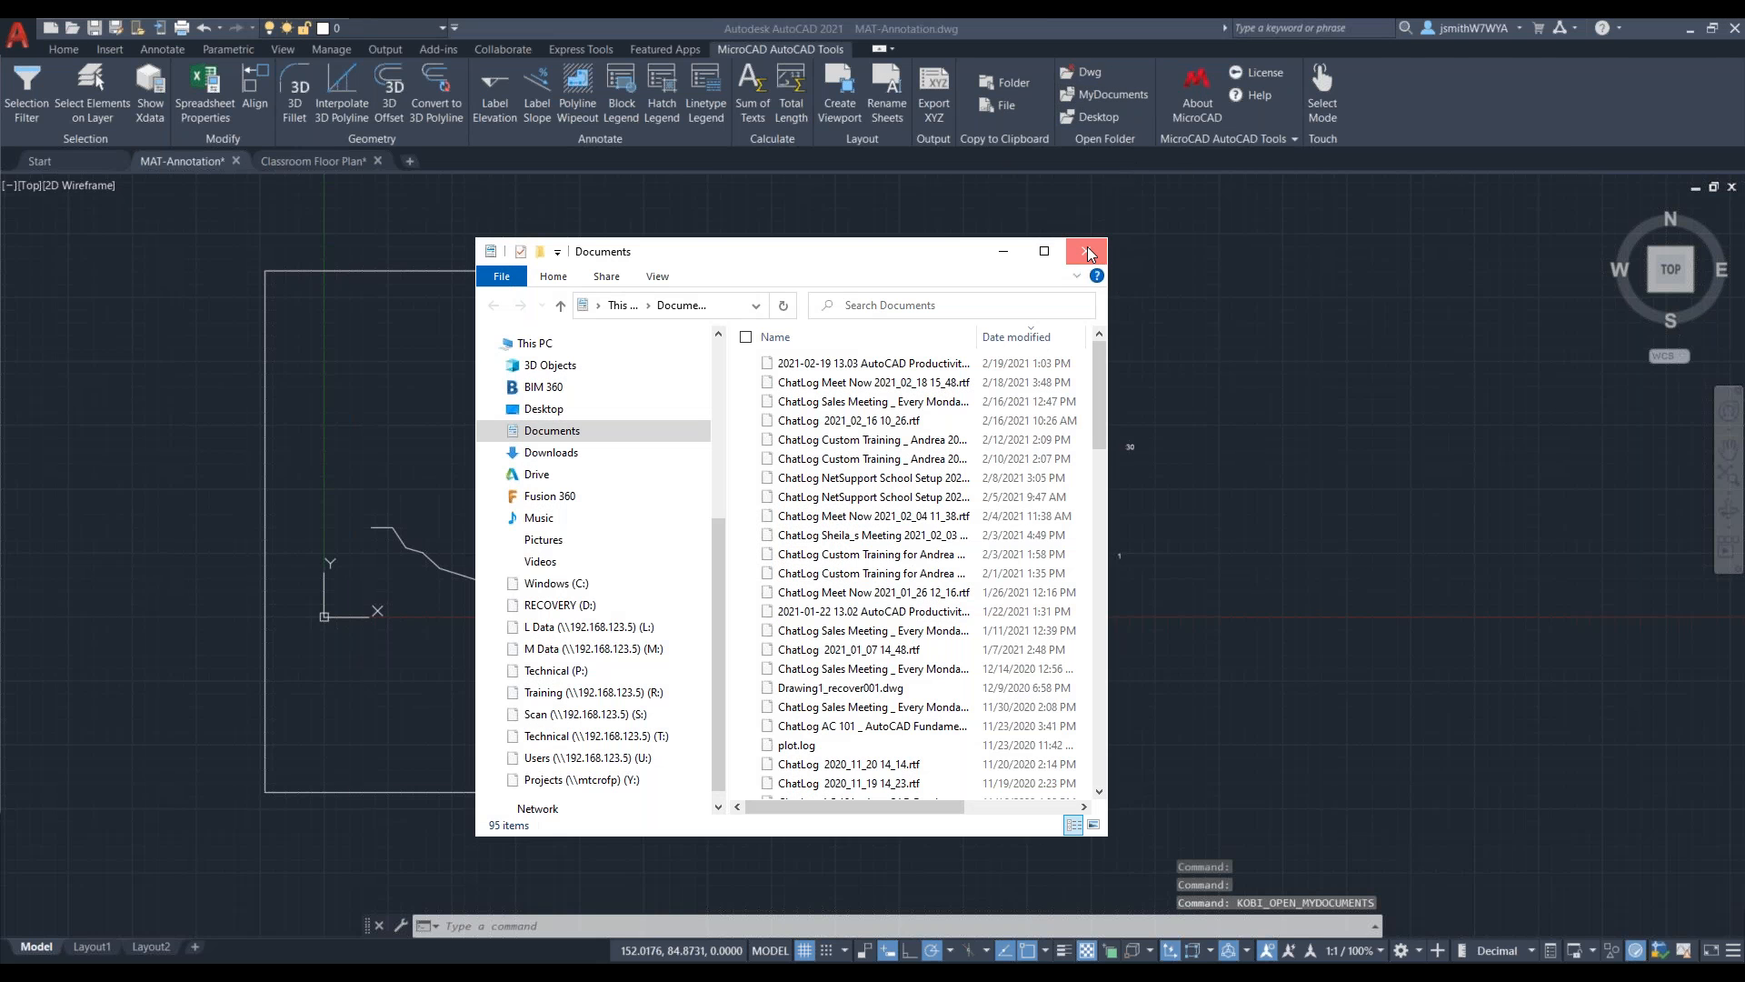
{"action": "left_click", "coordinate": [1090, 254]}
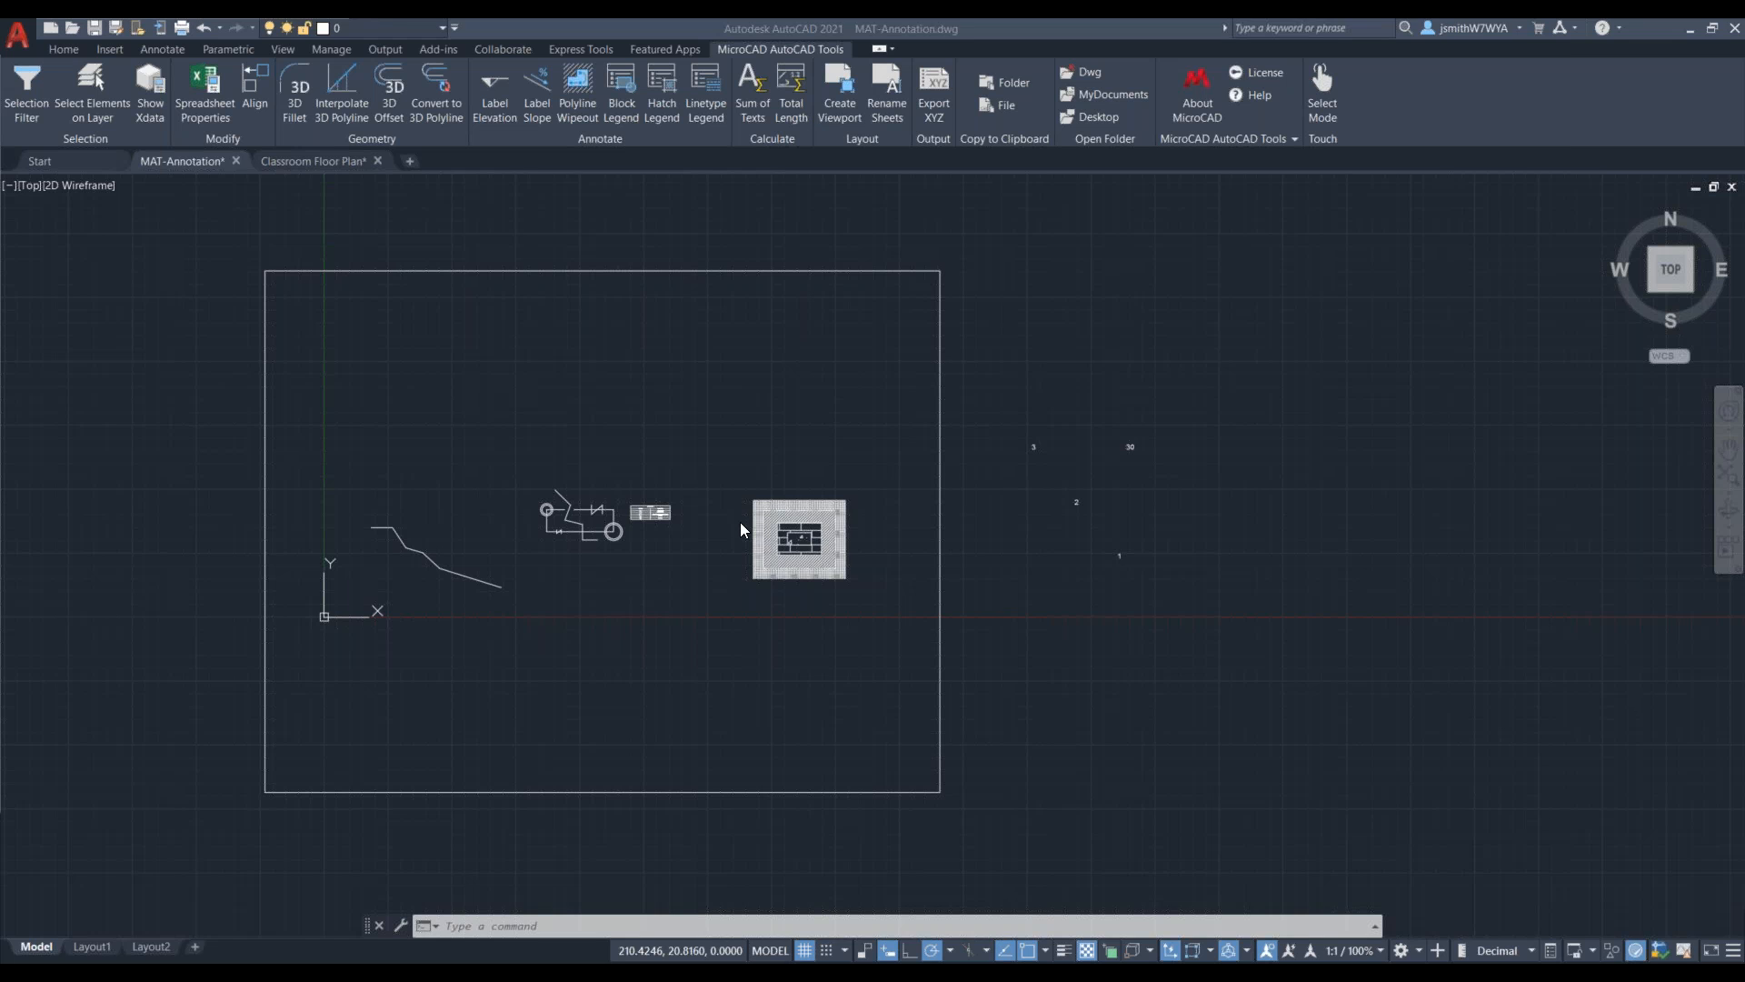
{"action": "left_click", "coordinate": [1119, 262]}
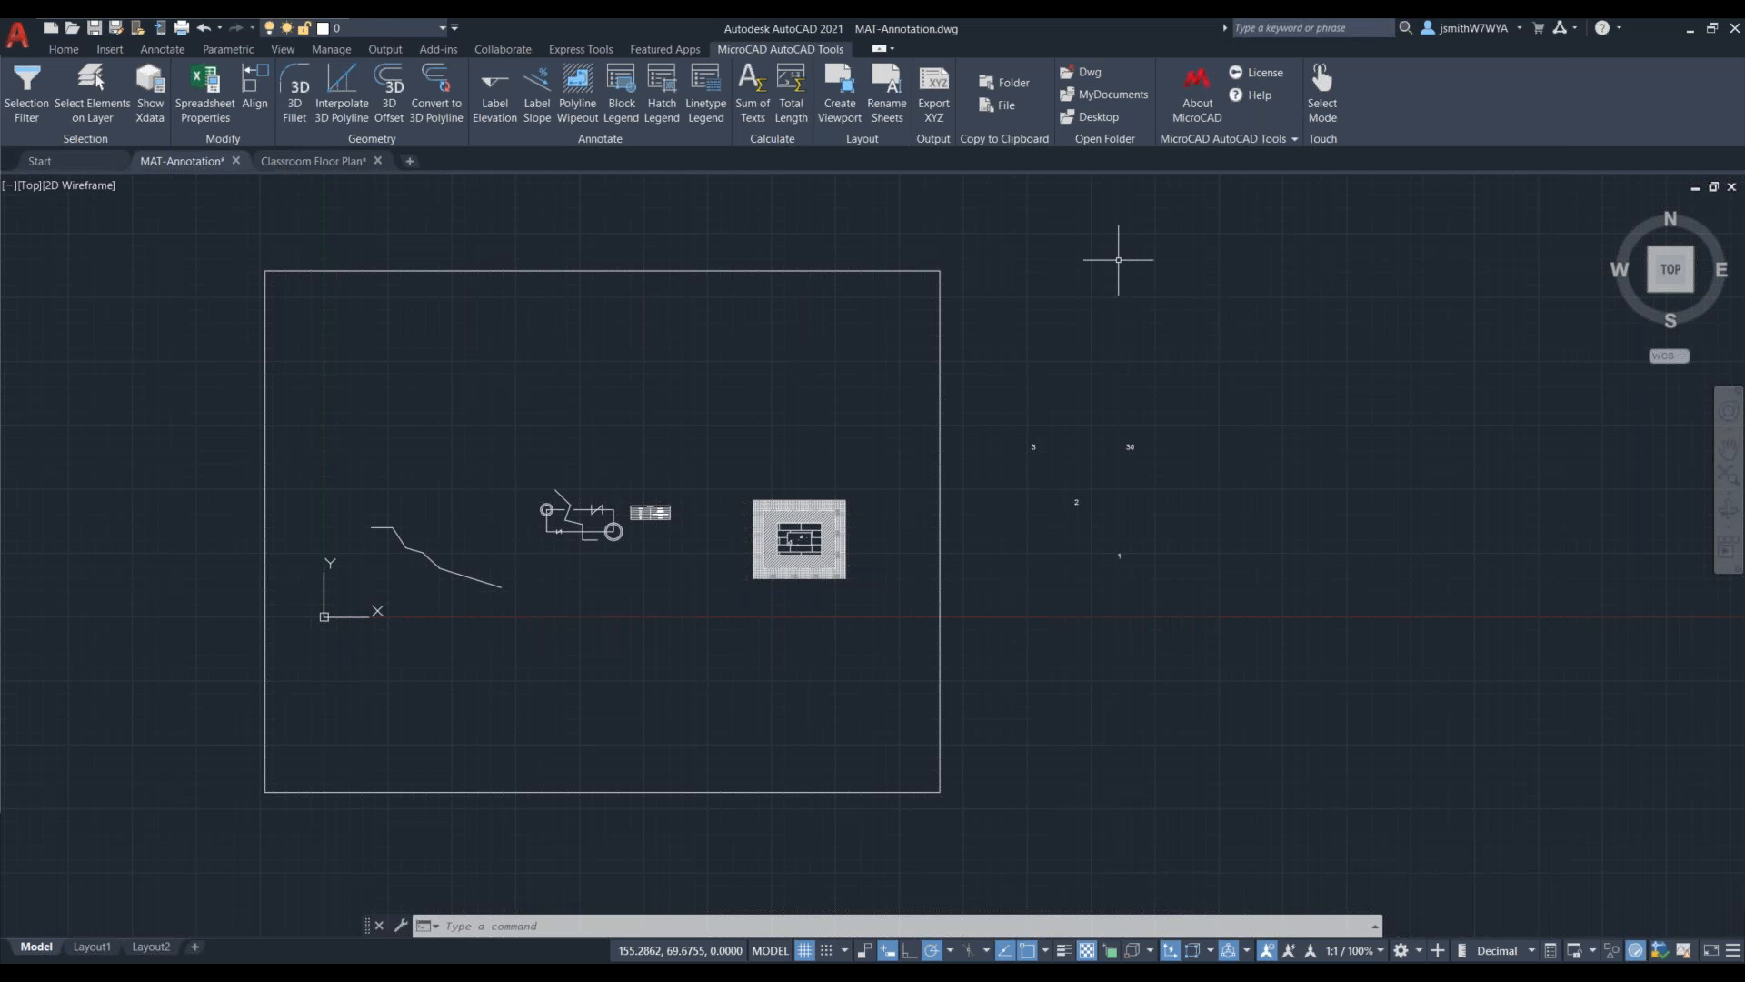
{"action": "left_click", "coordinate": [616, 92]}
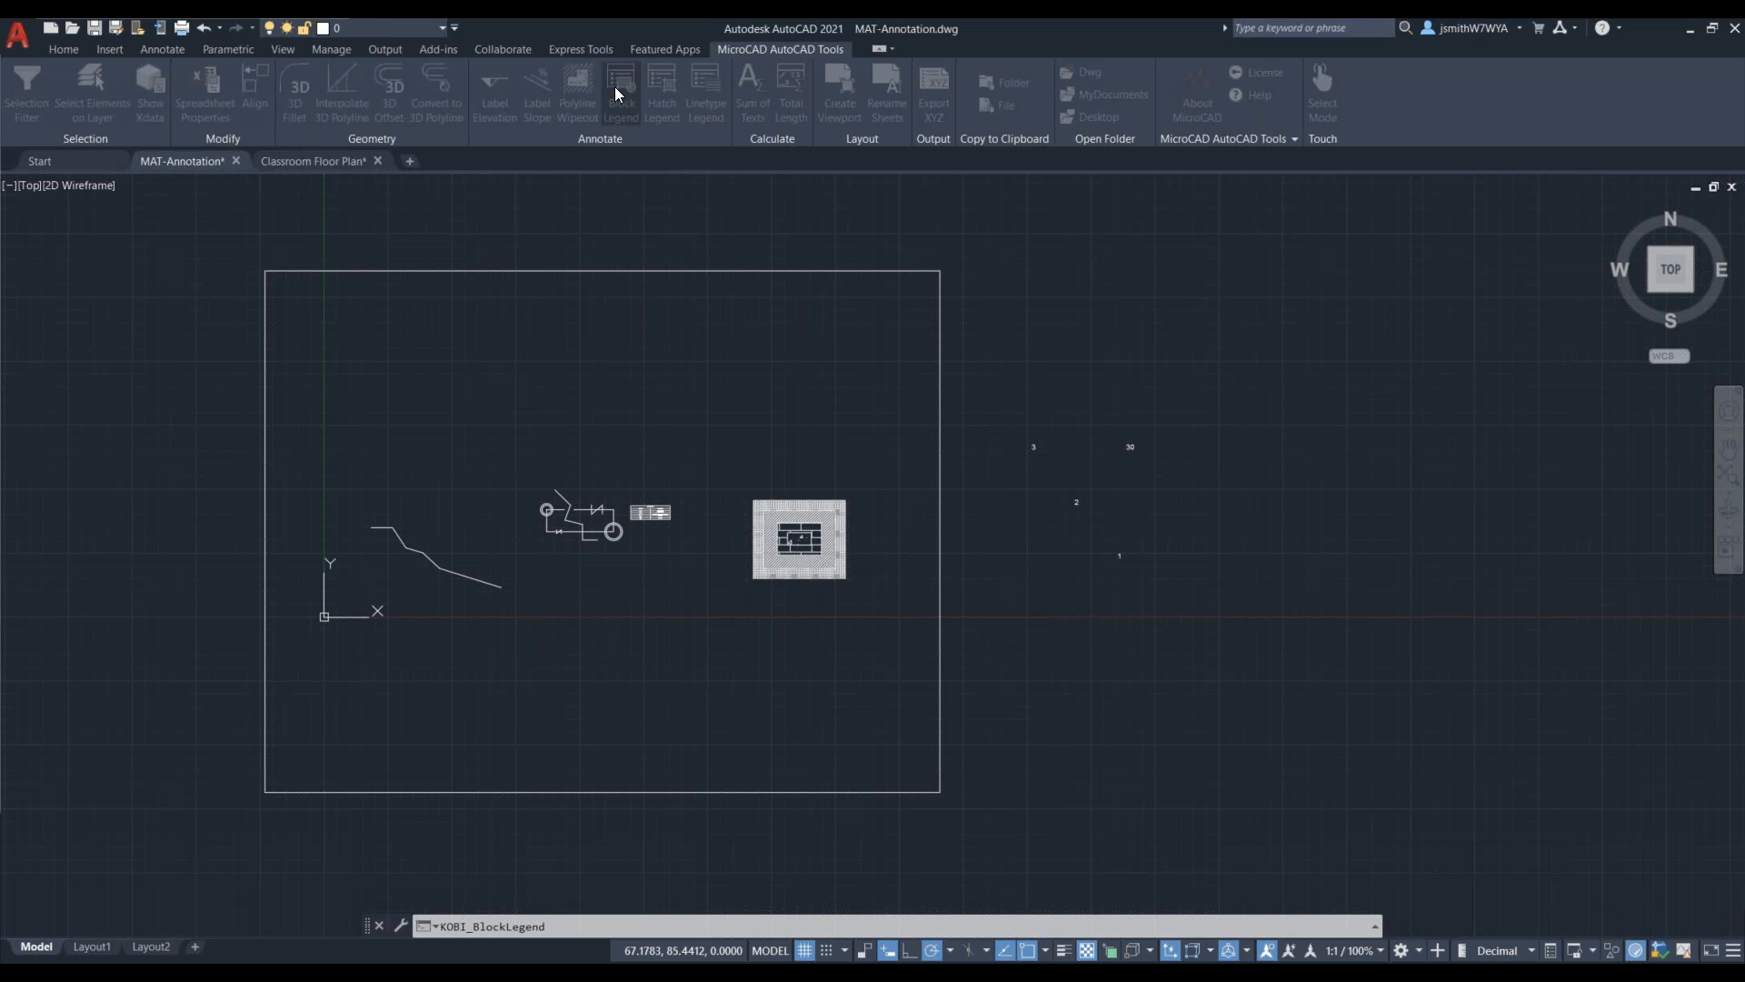
{"action": "left_click_drag", "start_coordinate": [782, 282], "coordinate": [343, 281]}
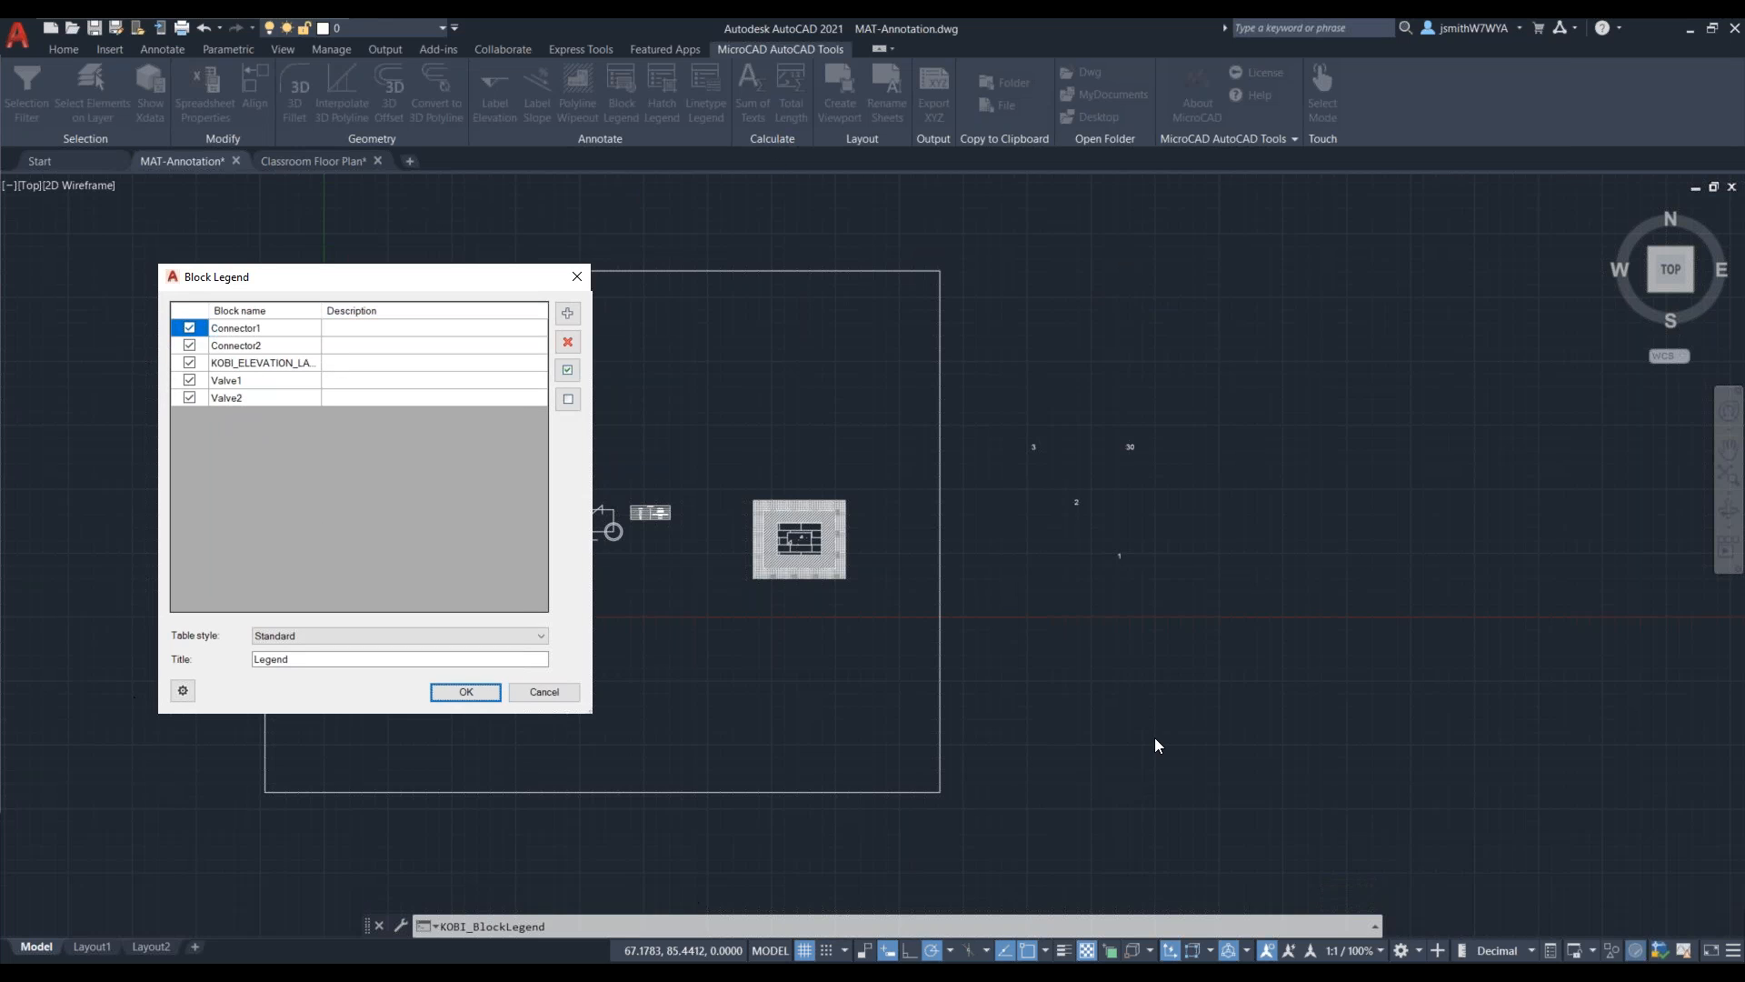
{"action": "left_click", "coordinate": [190, 364]}
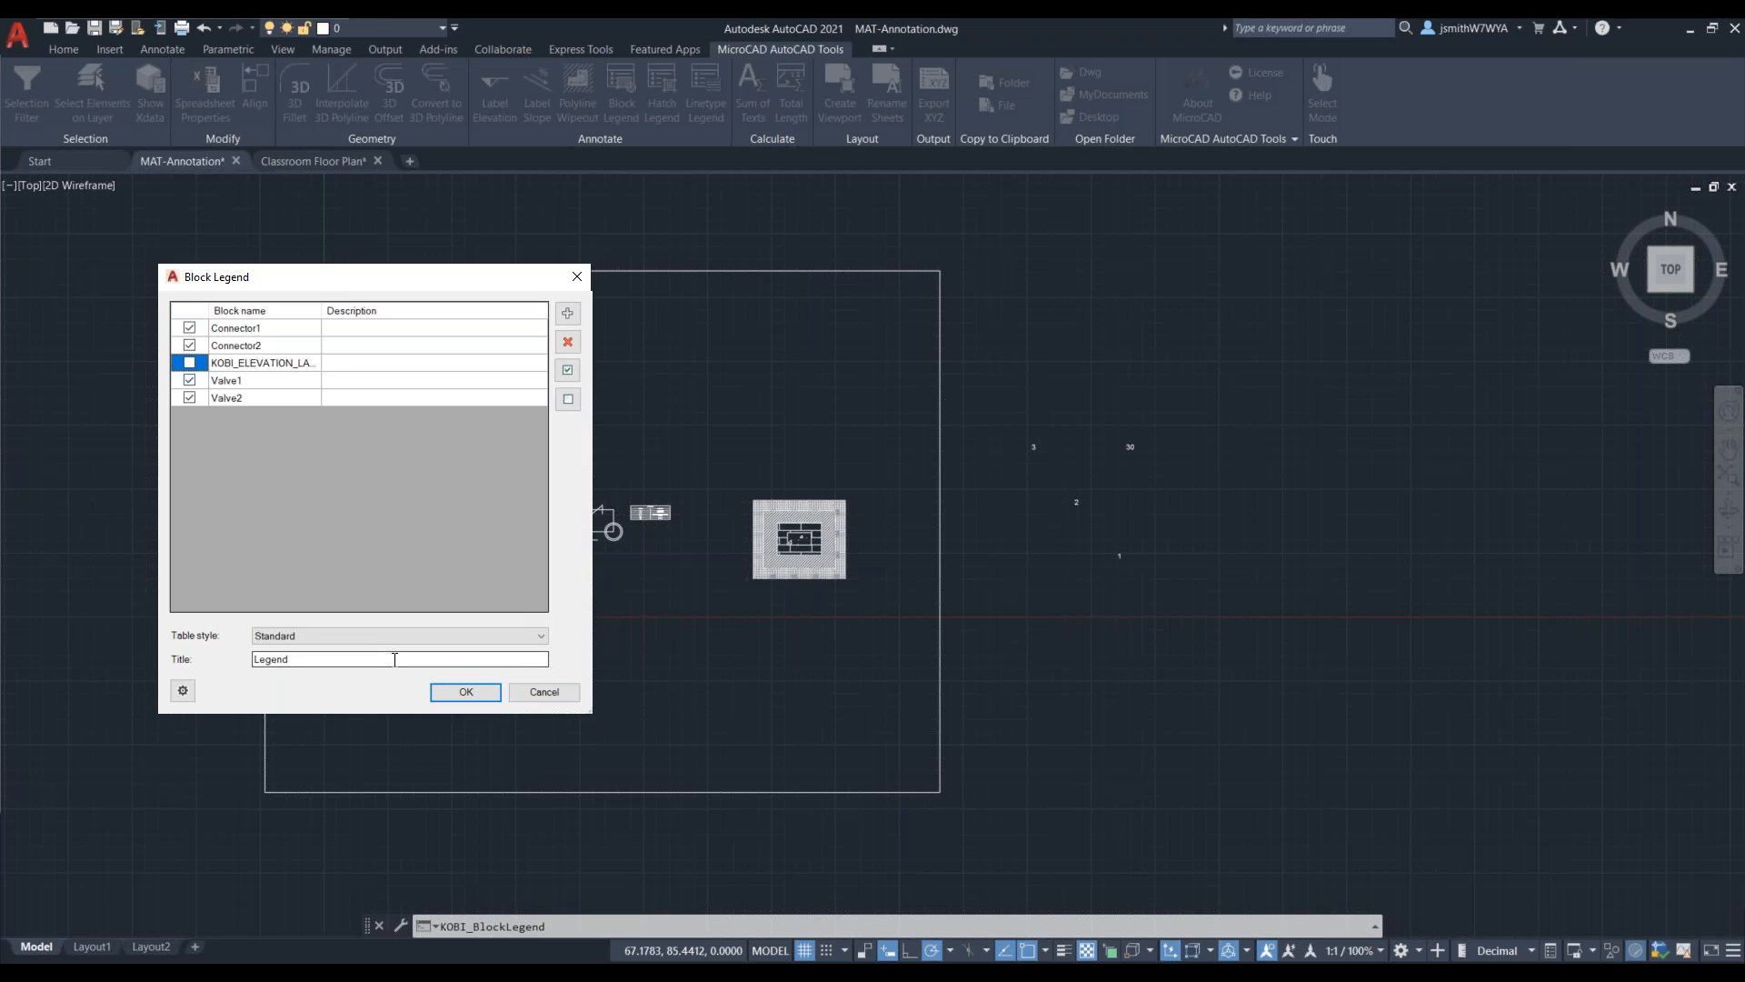
{"action": "left_click", "coordinate": [546, 693]}
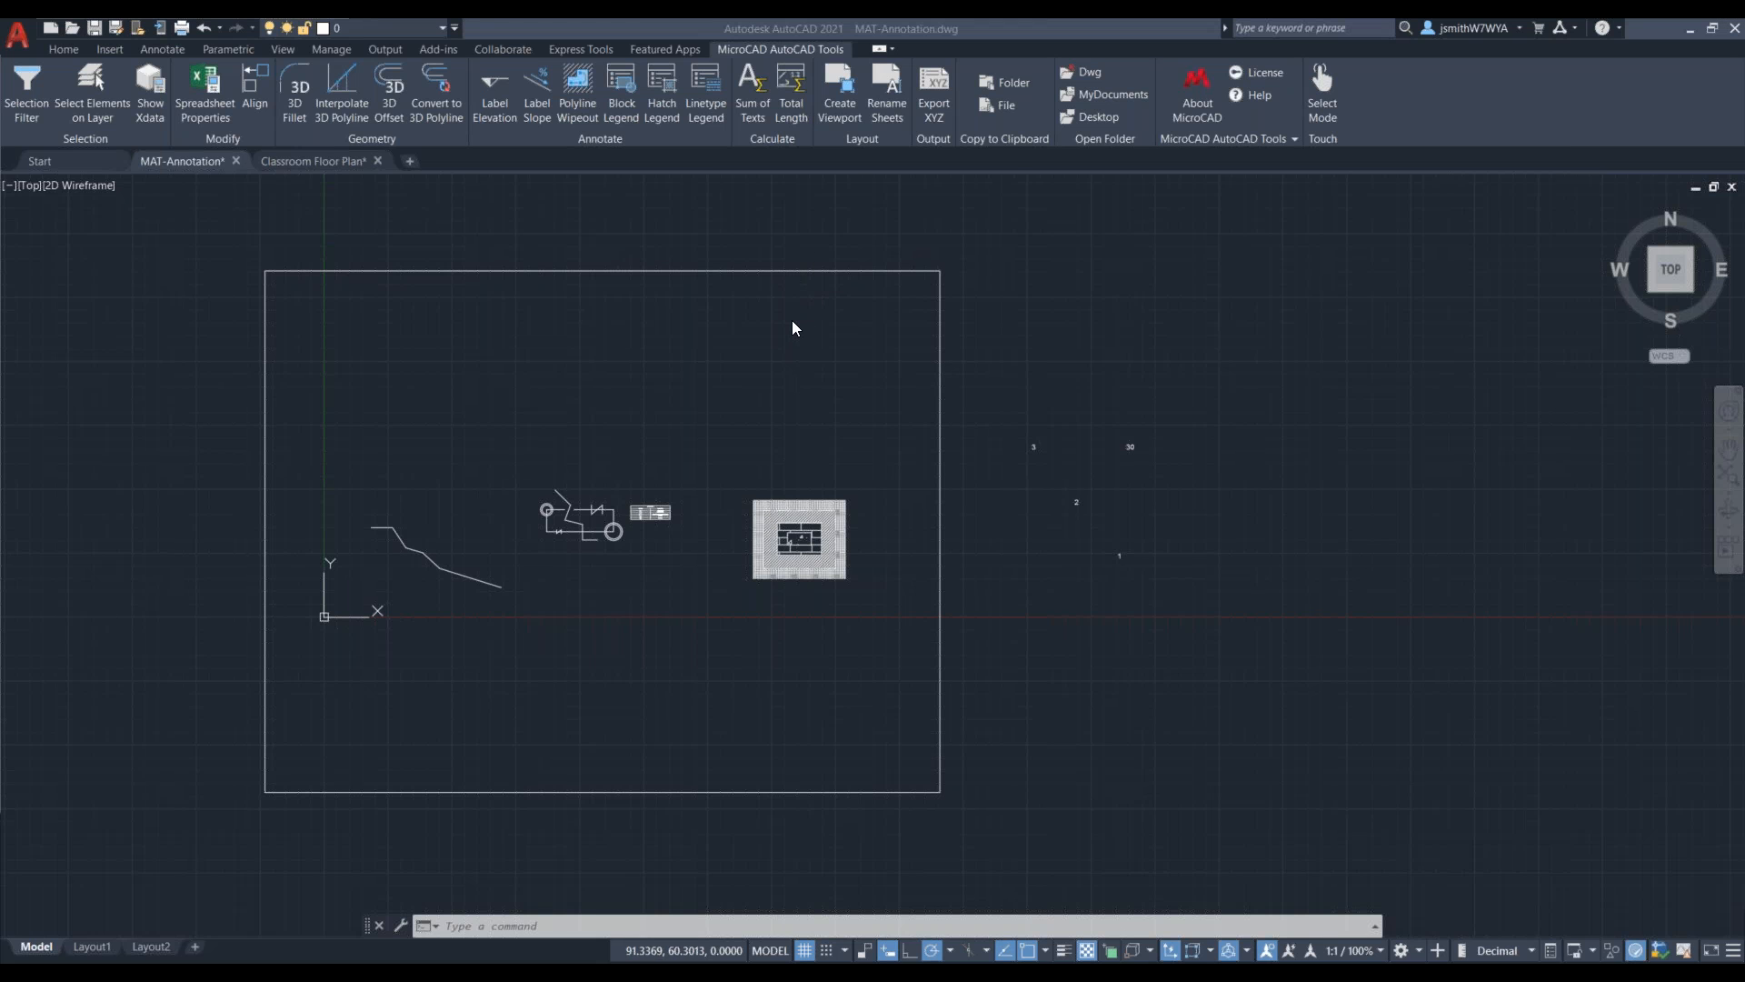
Step: Generate a Hatch Legend table with all four patterns in the Standard table style and place it beside the hatched rectangle
{"action": "middle_click_drag", "start_coordinate": [798, 602], "coordinate": [566, 615]}
{"action": "scroll", "coordinate": [595, 617], "scroll_direction": "up", "scroll_amount": 2}
{"action": "scroll", "coordinate": [594, 617], "scroll_direction": "up", "scroll_amount": 2}
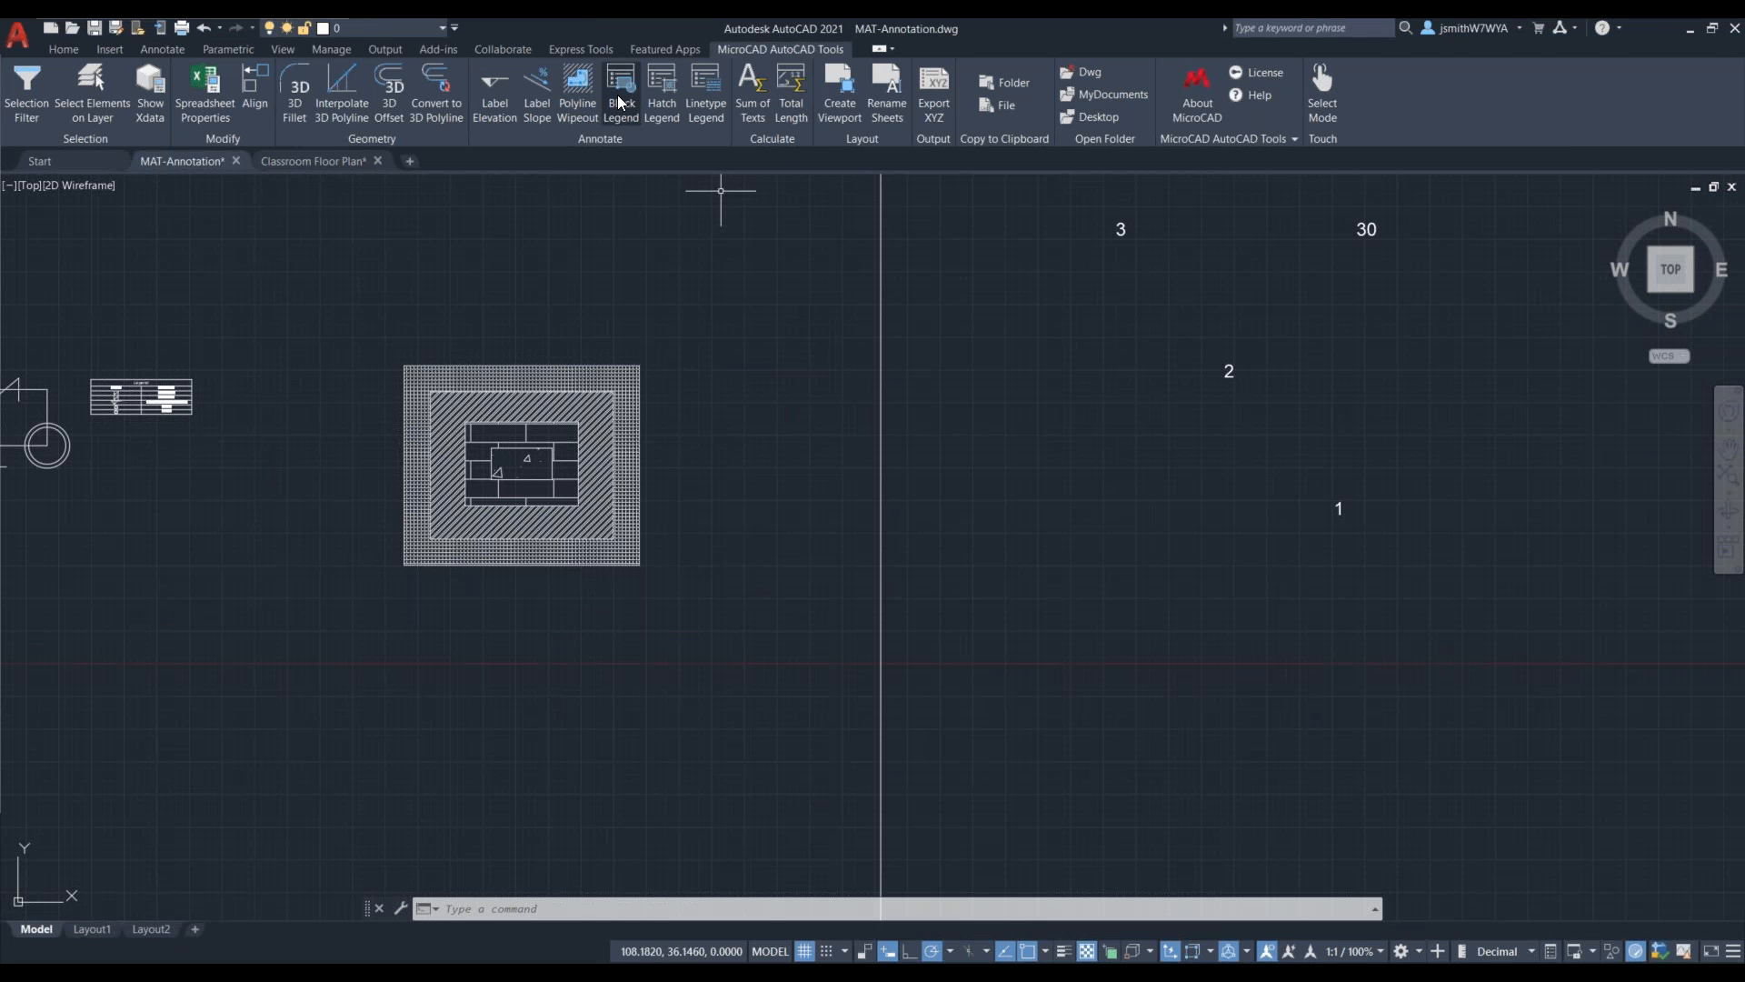
{"action": "left_click", "coordinate": [1076, 271]}
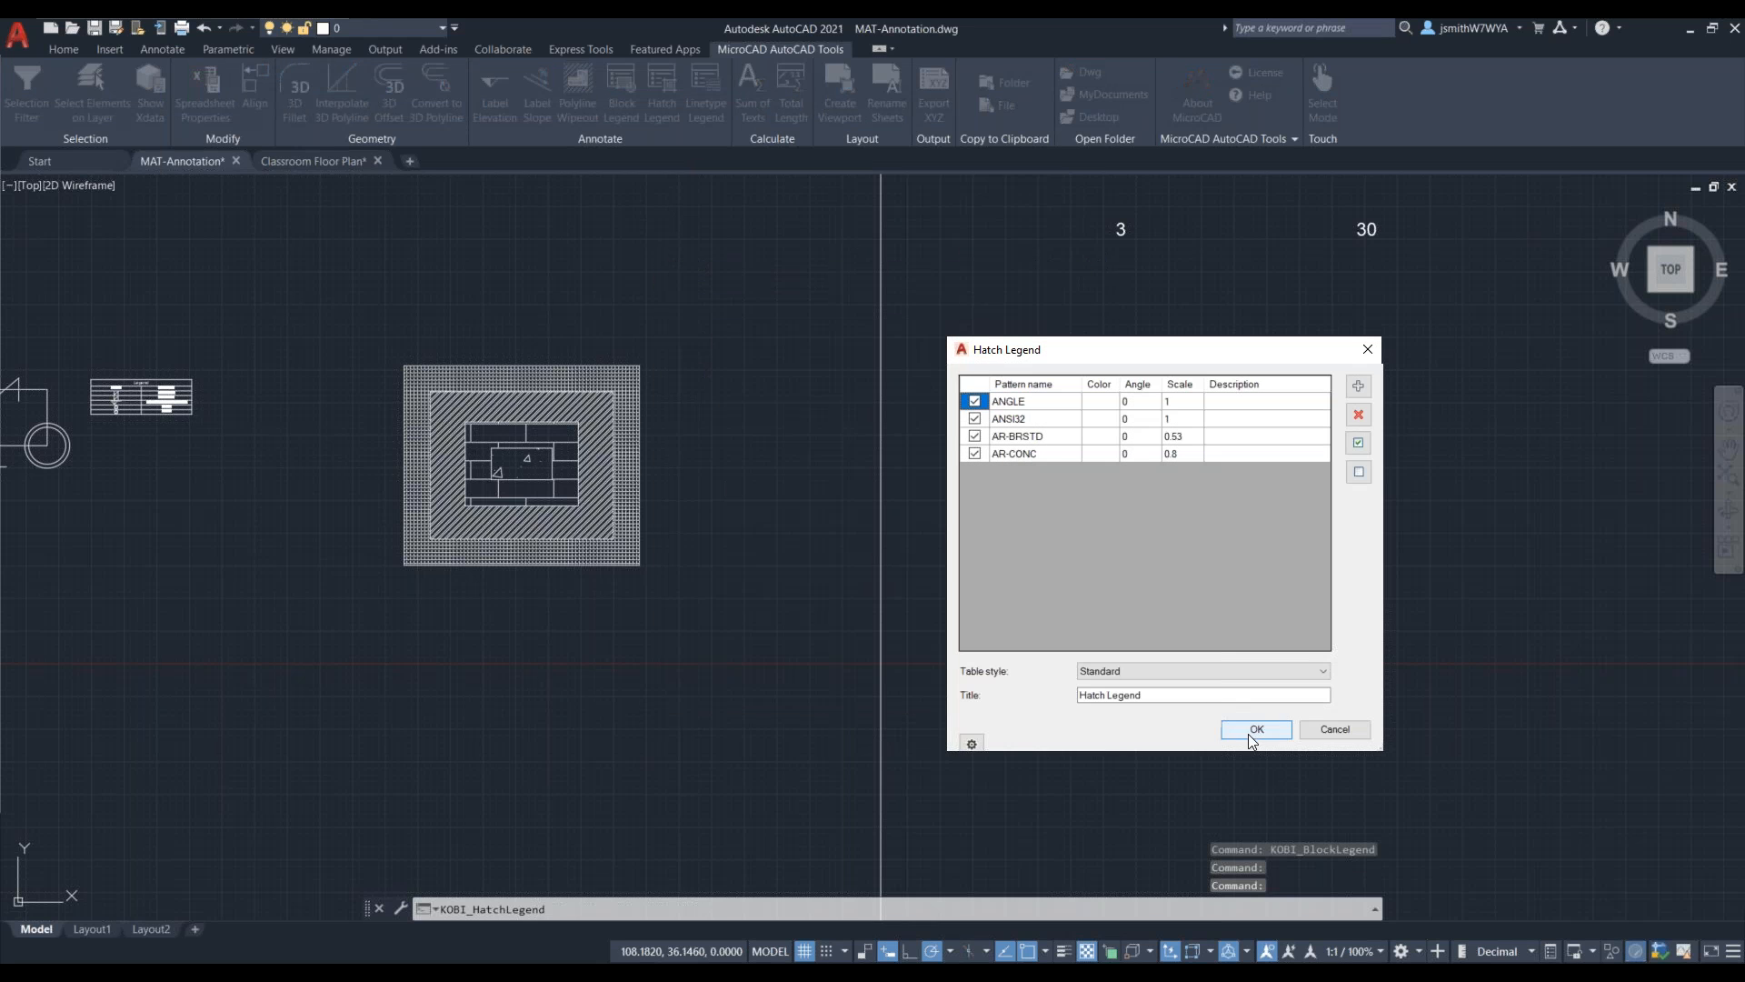
{"action": "left_click", "coordinate": [1249, 731]}
{"action": "left_click", "coordinate": [693, 422]}
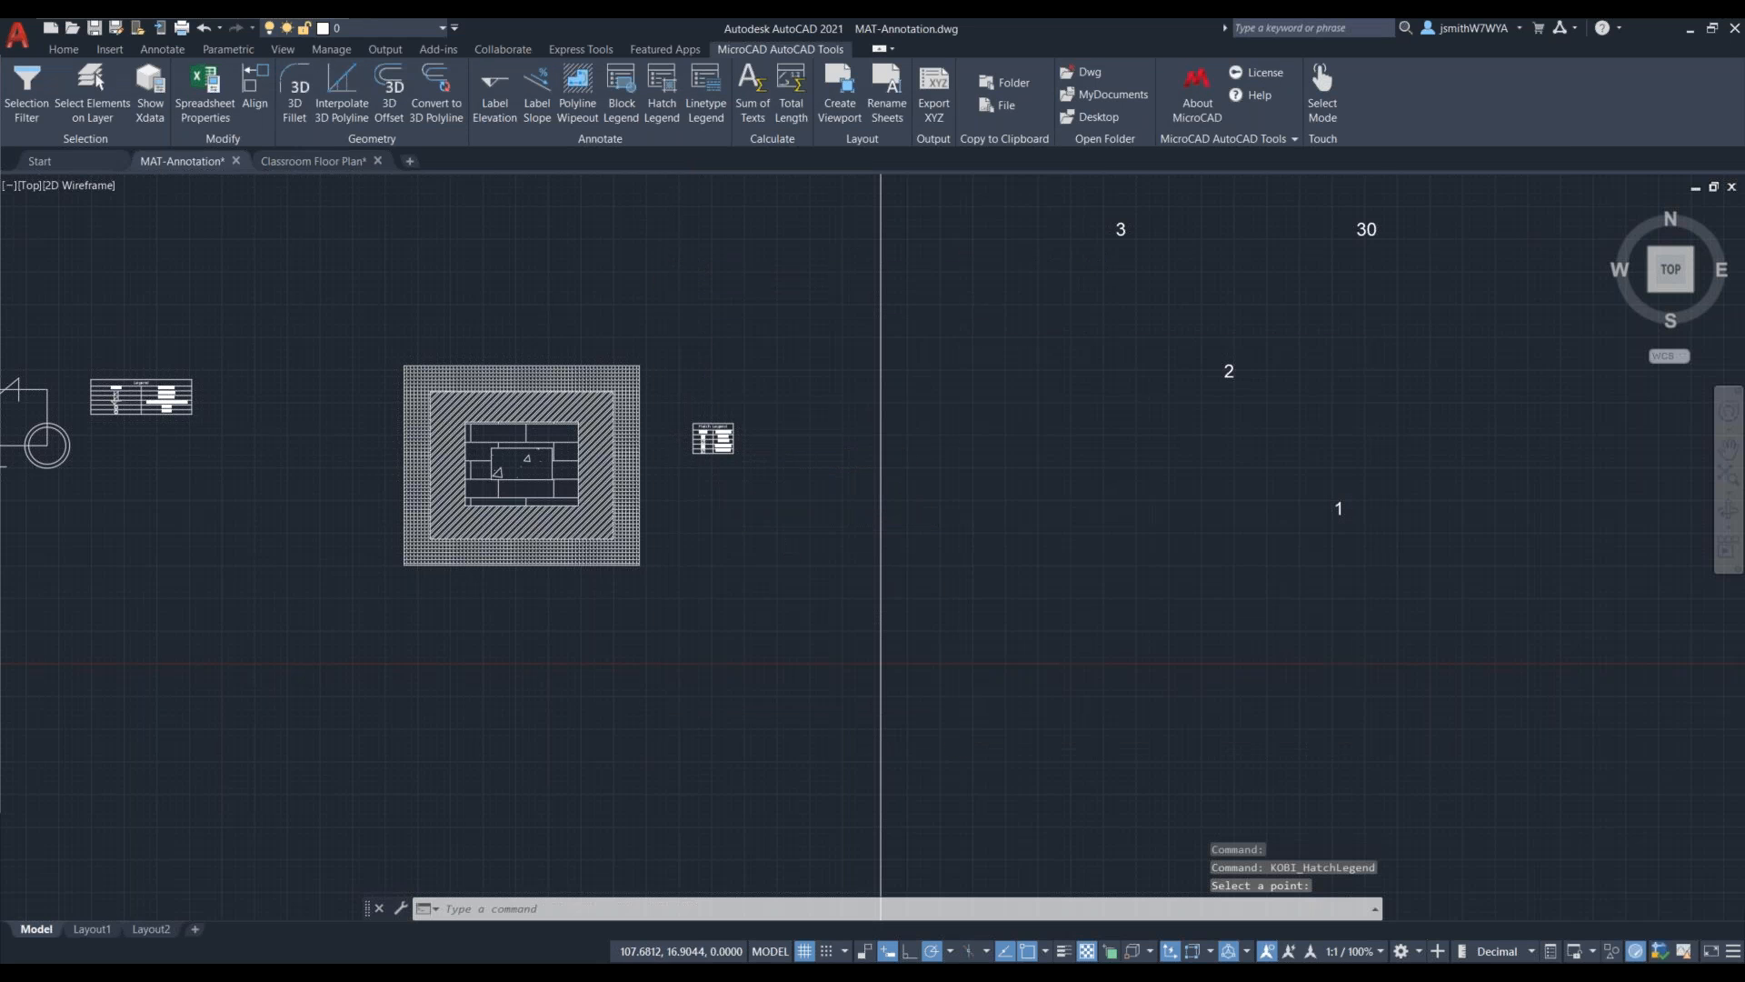
Step: Enlarge the Hatch Legend table with Scale from its upper-left corner to just under half the hatched rectangle's width
{"action": "scroll", "coordinate": [718, 444], "scroll_direction": "up", "scroll_amount": 6}
{"action": "left_click", "coordinate": [591, 305]}
{"action": "left_click", "coordinate": [818, 543]}
{"action": "type", "text": "scale"}
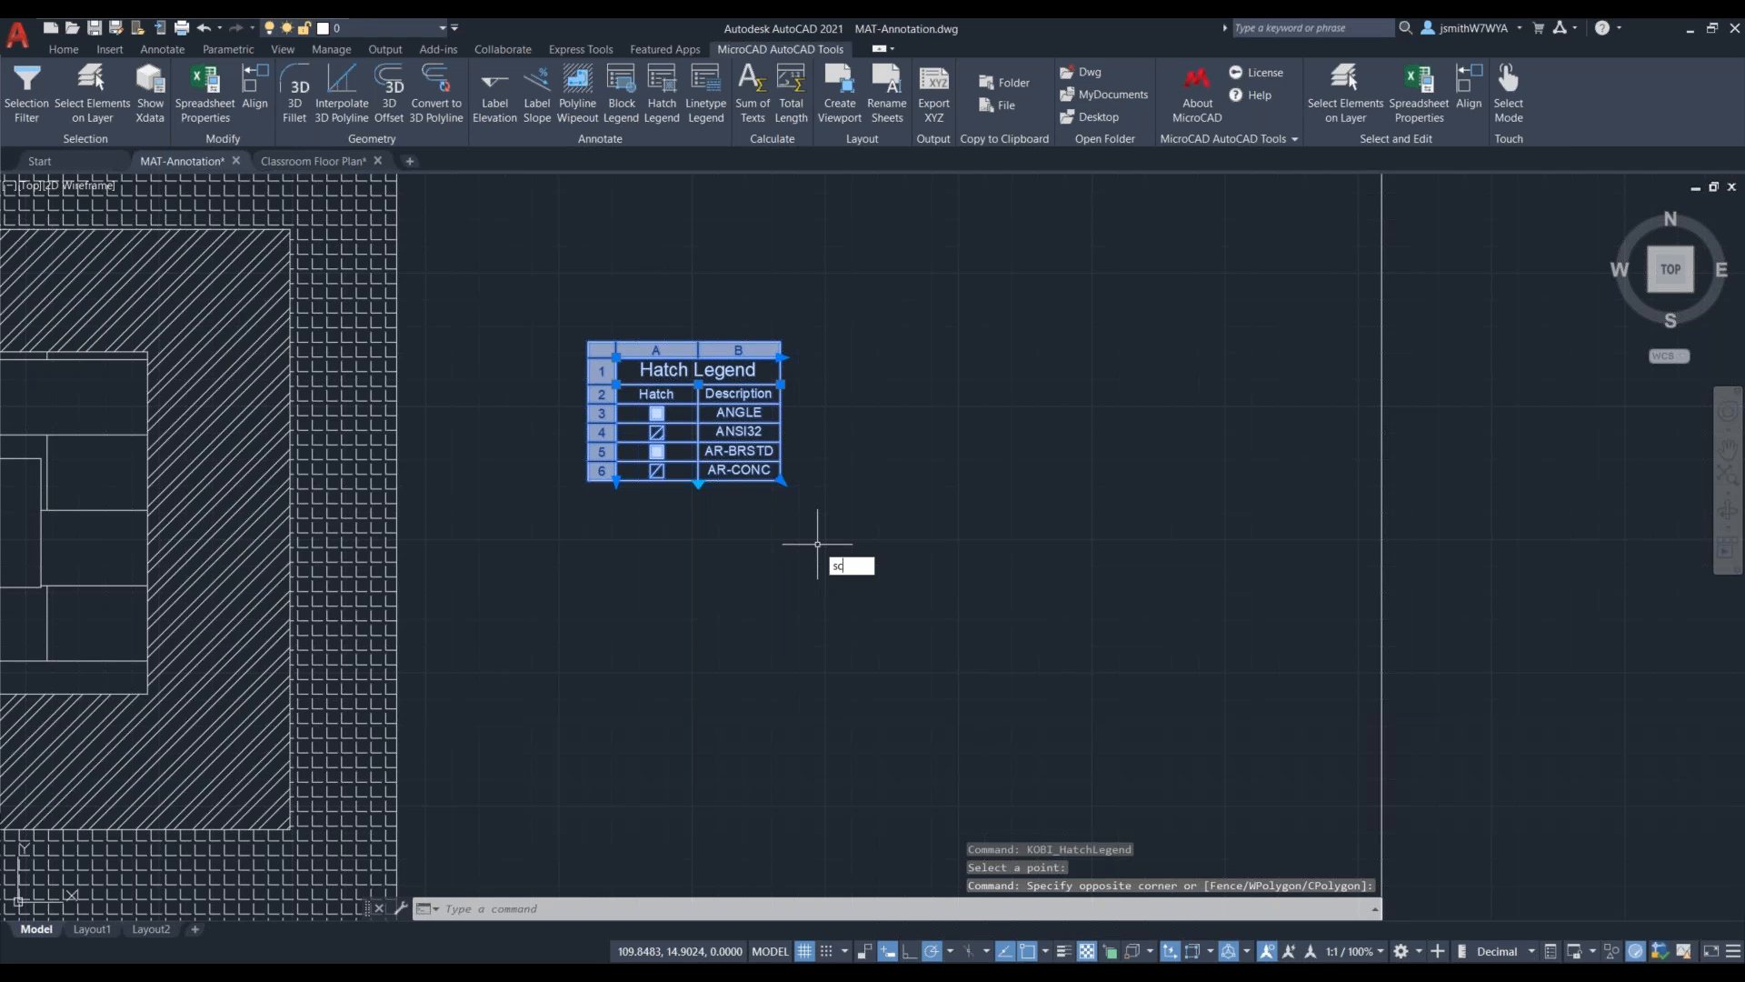
{"action": "key", "text": "Return"}
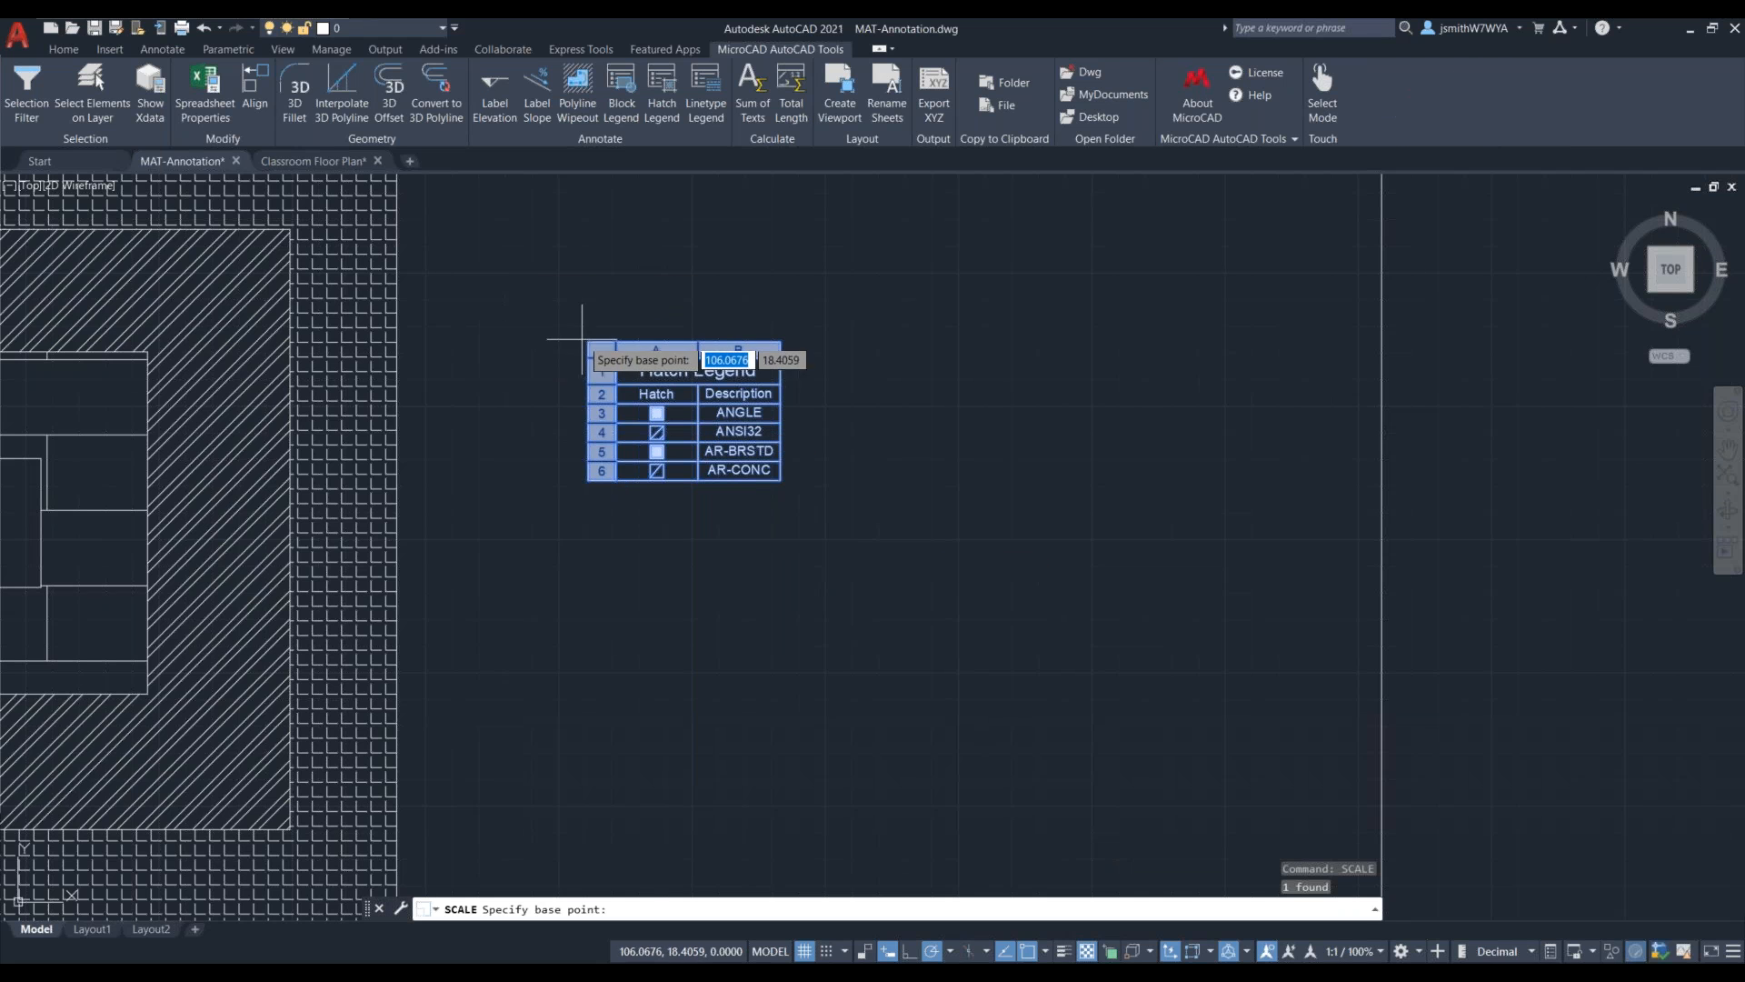
{"action": "left_click", "coordinate": [615, 358]}
{"action": "scroll", "coordinate": [501, 239], "scroll_direction": "down", "scroll_amount": 2}
{"action": "left_click", "coordinate": [488, 221]}
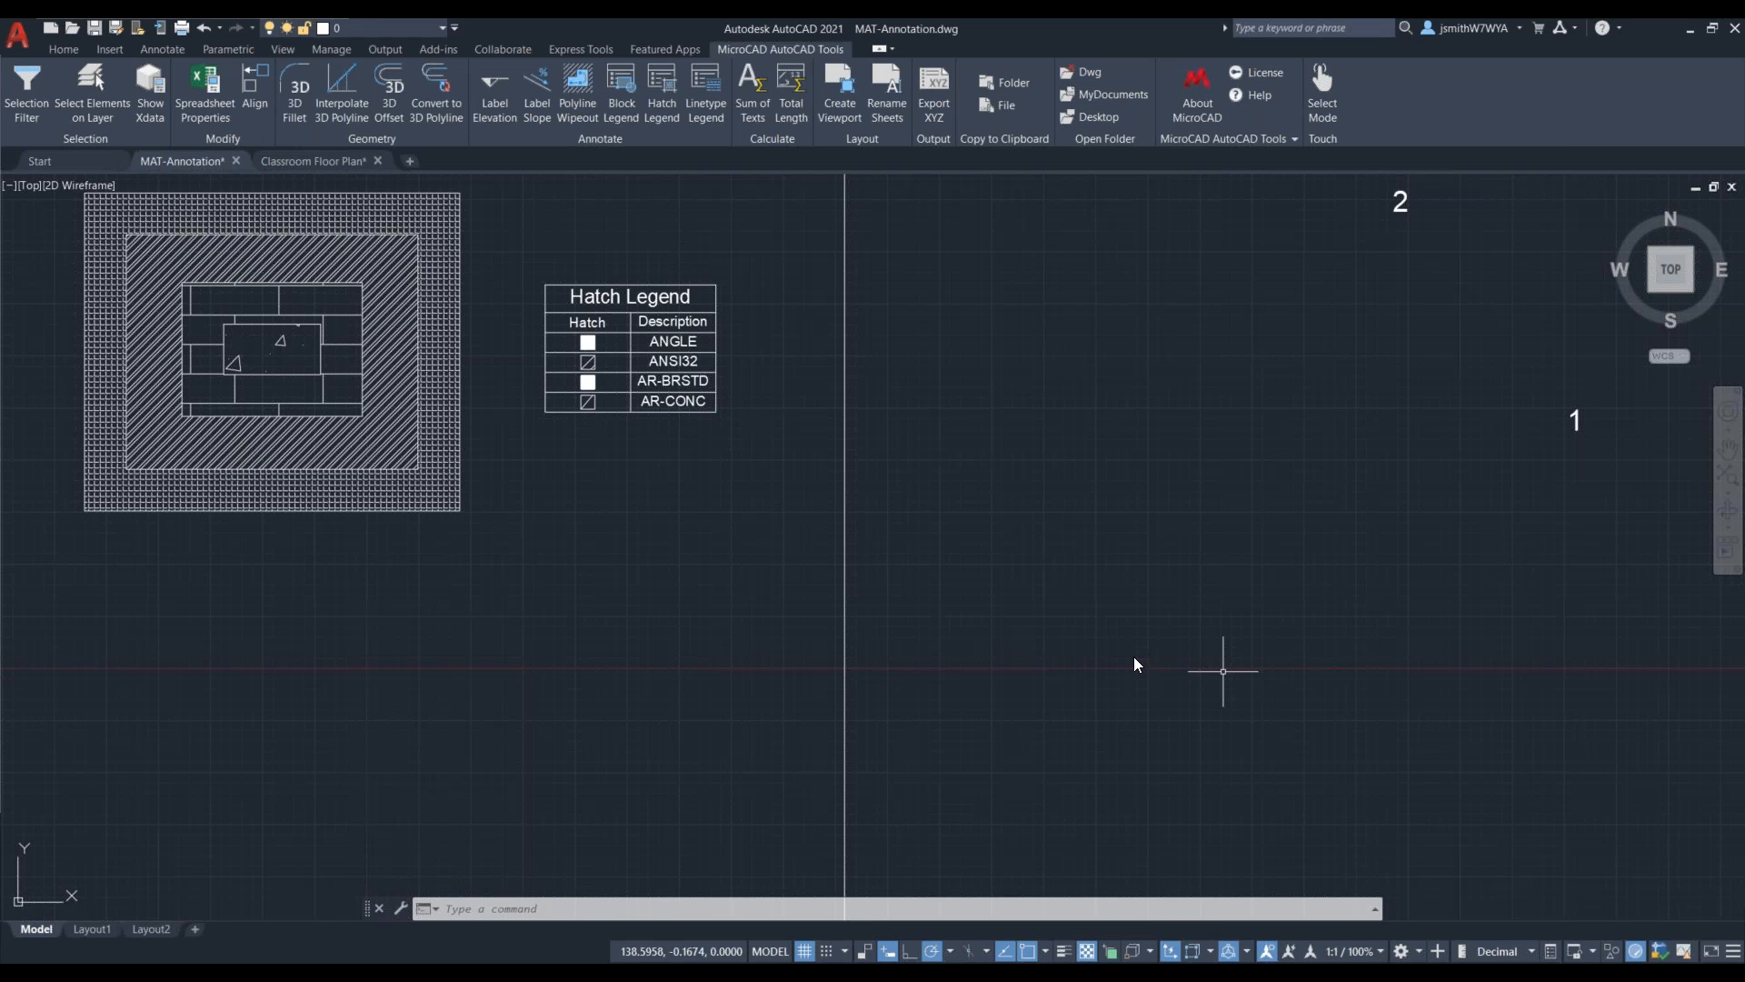
Step: Edit the multiline text "3" in model space so that it reads "3text"
{"action": "scroll", "coordinate": [736, 565], "scroll_direction": "down", "scroll_amount": 2}
{"action": "middle_click_drag", "start_coordinate": [737, 564], "coordinate": [190, 779]}
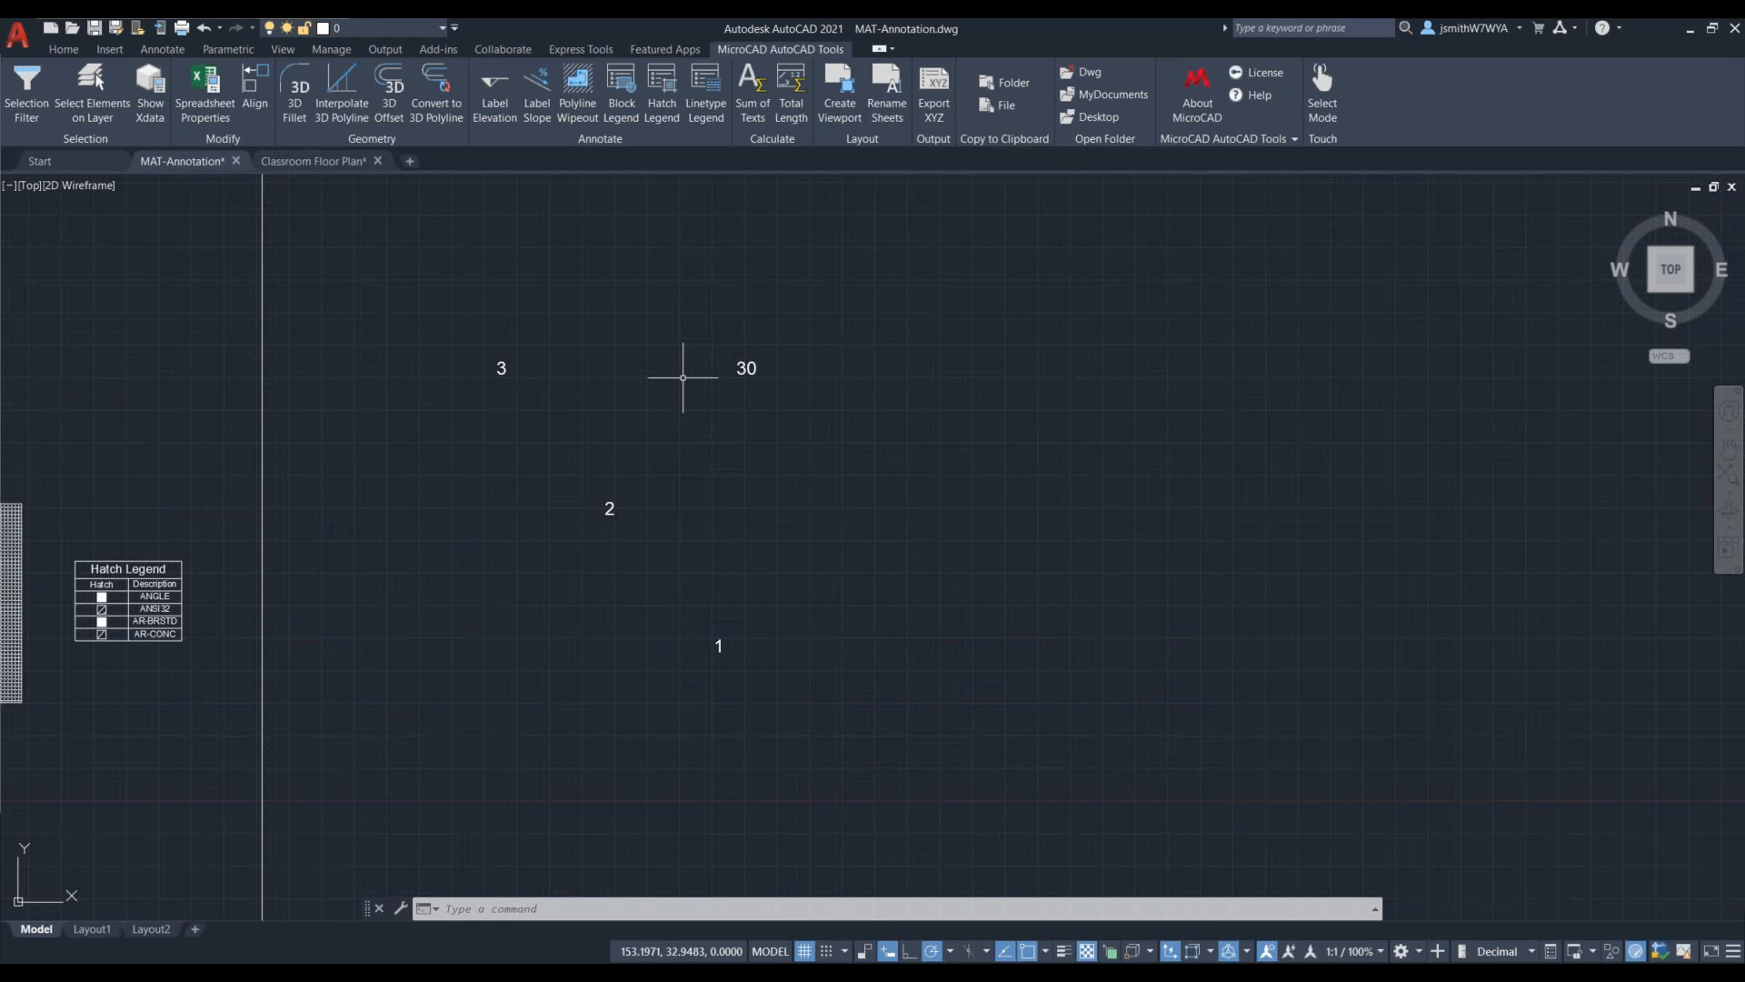
{"action": "scroll", "coordinate": [536, 327], "scroll_direction": "up", "scroll_amount": 2}
{"action": "left_click", "coordinate": [479, 401]}
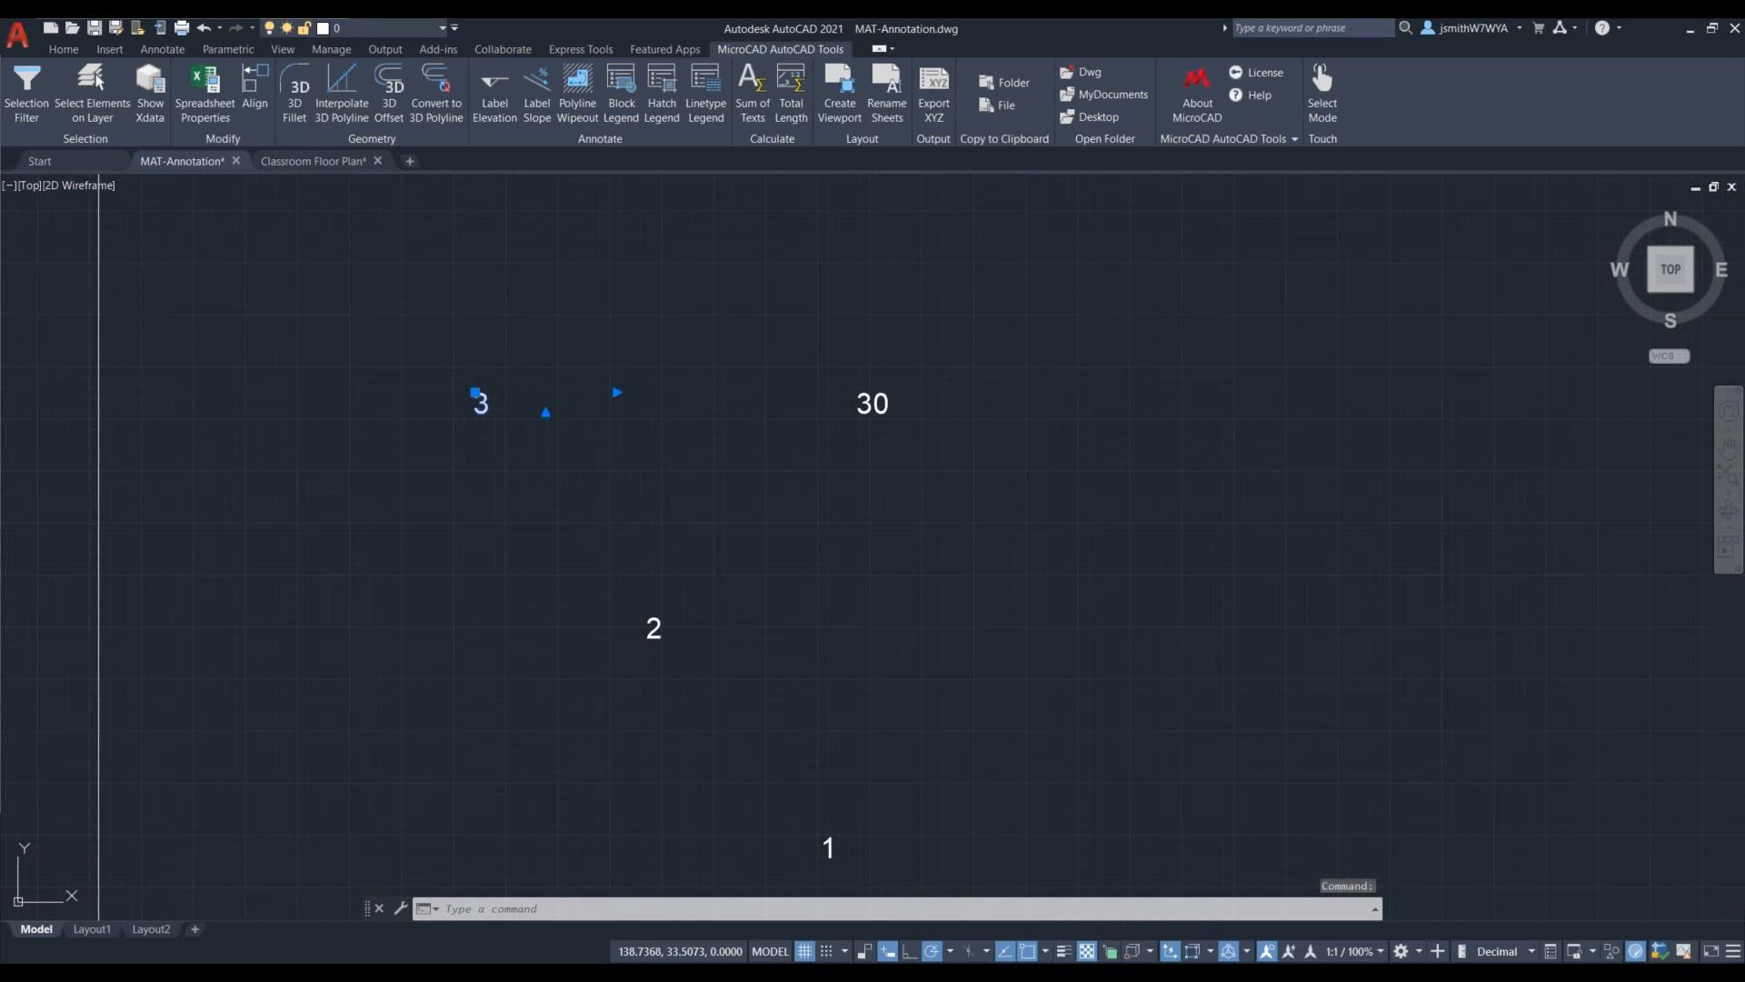
{"action": "double_click", "coordinate": [544, 412]}
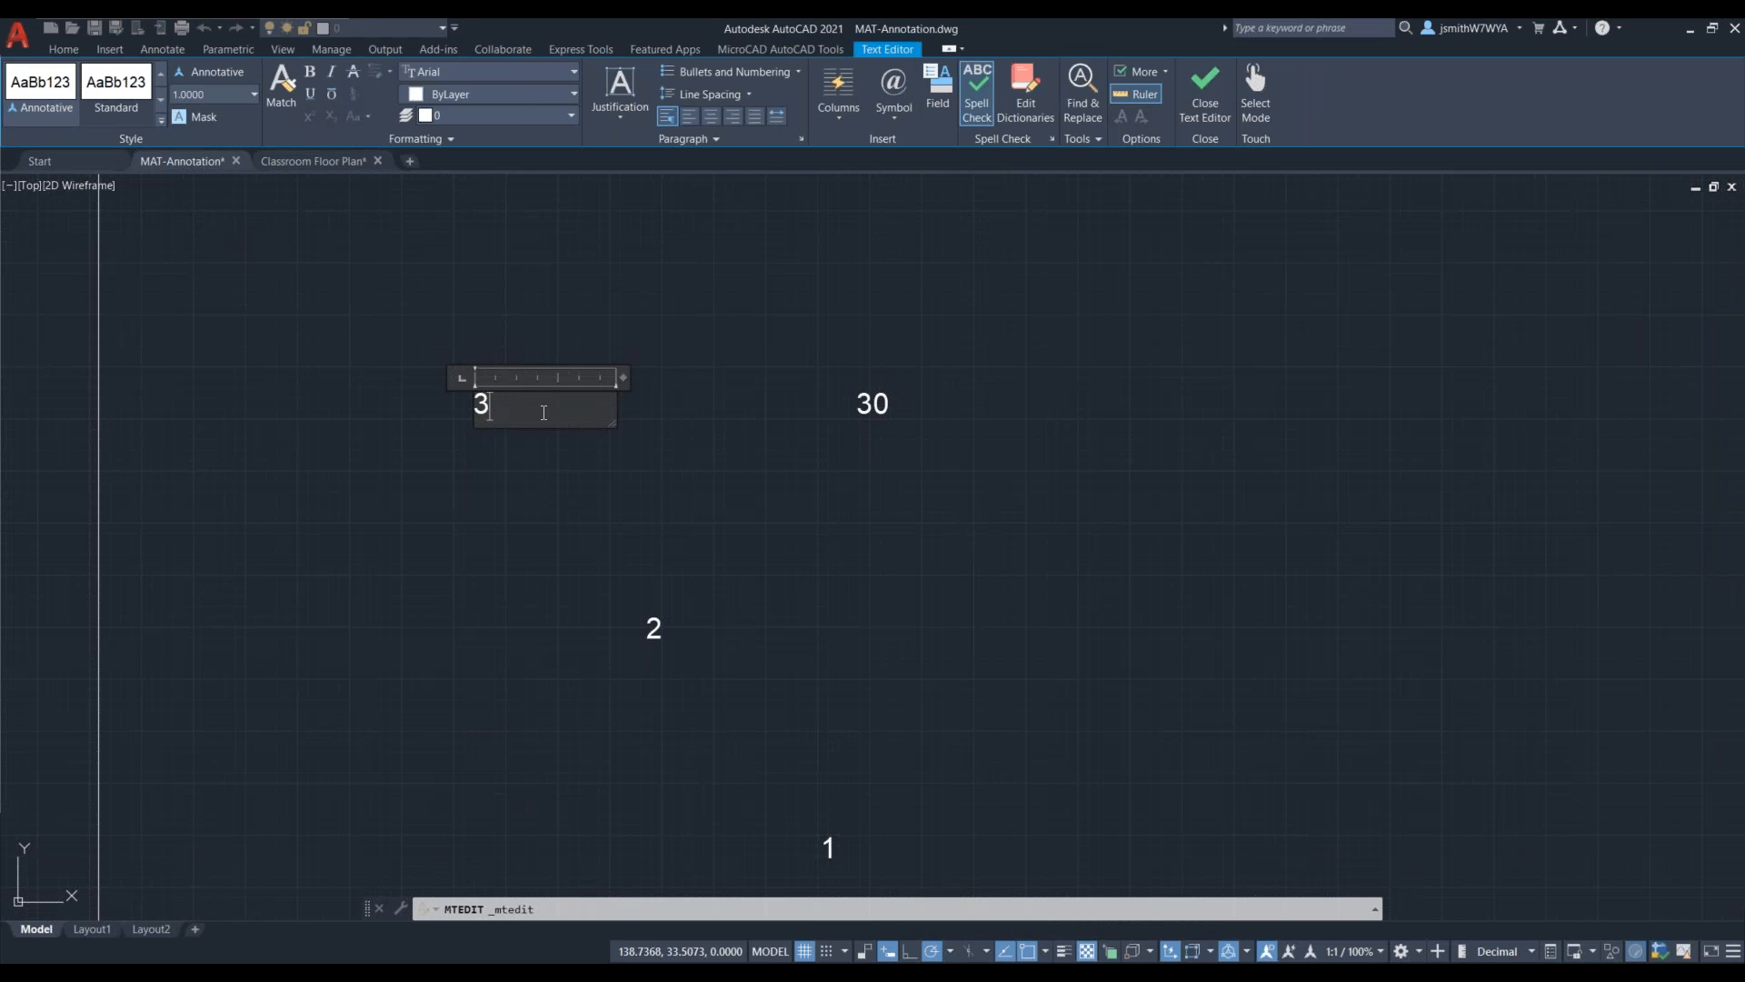
{"action": "type", "text": "text"}
{"action": "left_click", "coordinate": [557, 530]}
Step: Sum the texts 3text, 2, 1 and 30 with Sum of Texts and place the total between the 30 and the 1
{"action": "scroll", "coordinate": [534, 505], "scroll_direction": "down", "scroll_amount": 2}
{"action": "middle_click_drag", "start_coordinate": [550, 514], "coordinate": [436, 499]}
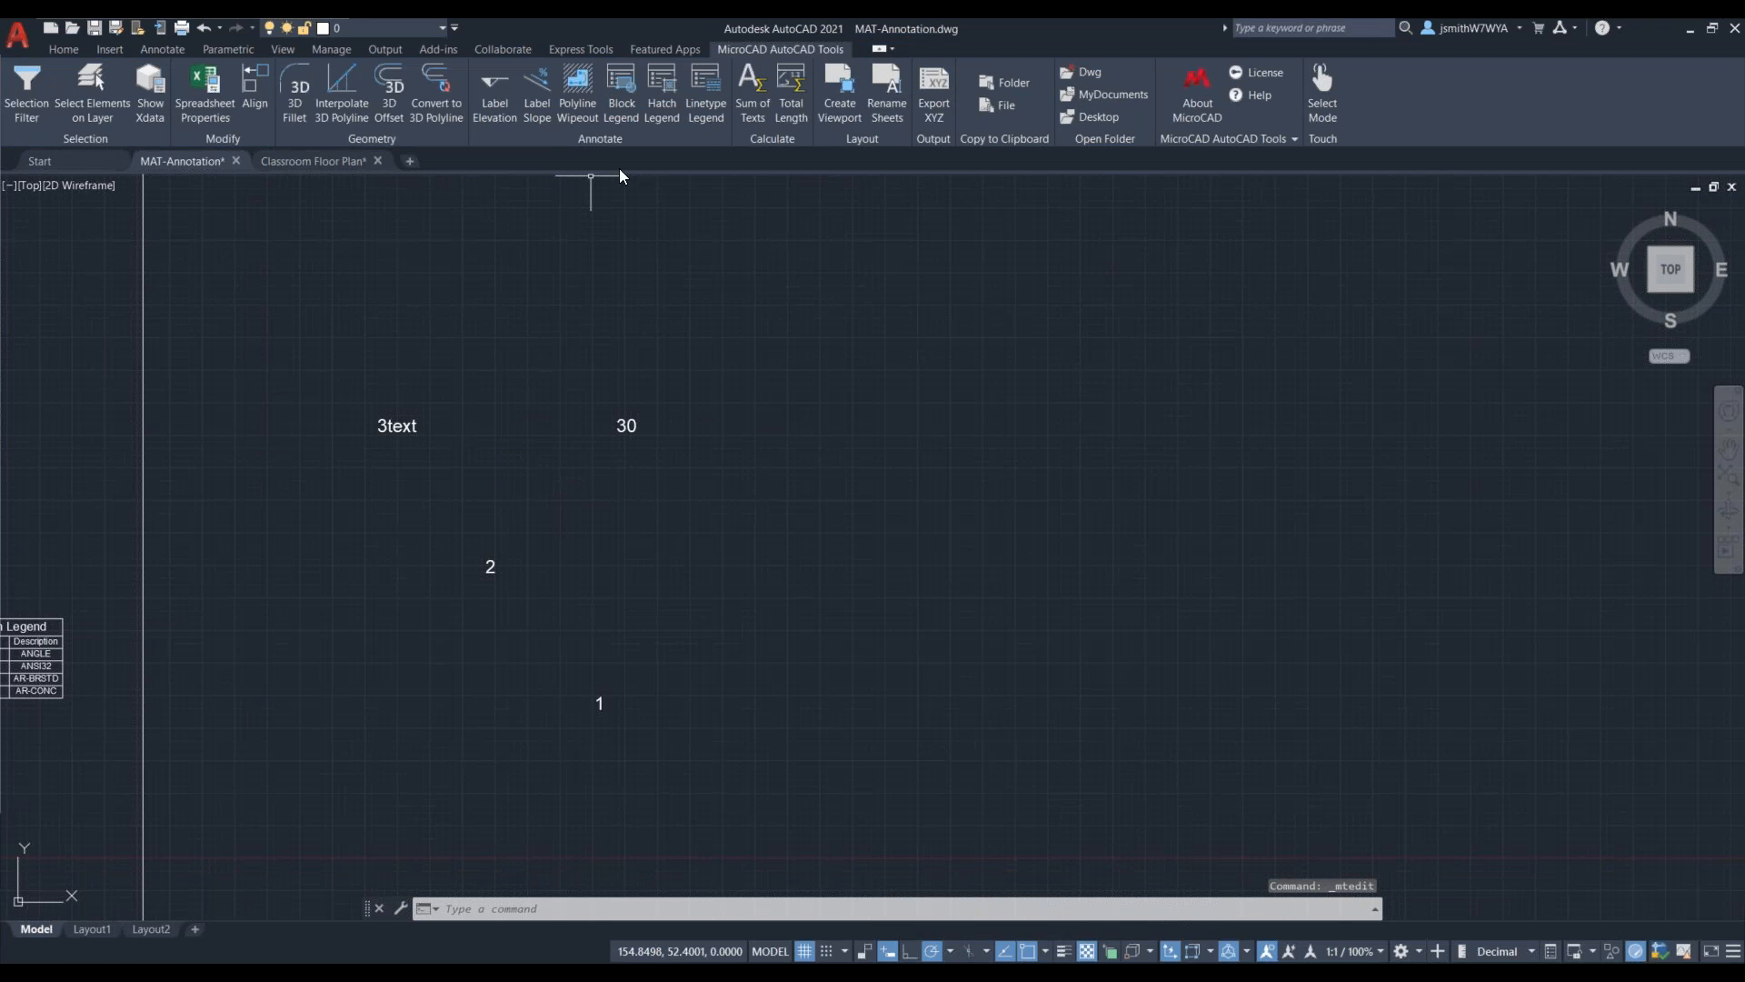
{"action": "left_click", "coordinate": [752, 91]}
{"action": "left_click", "coordinate": [393, 425]}
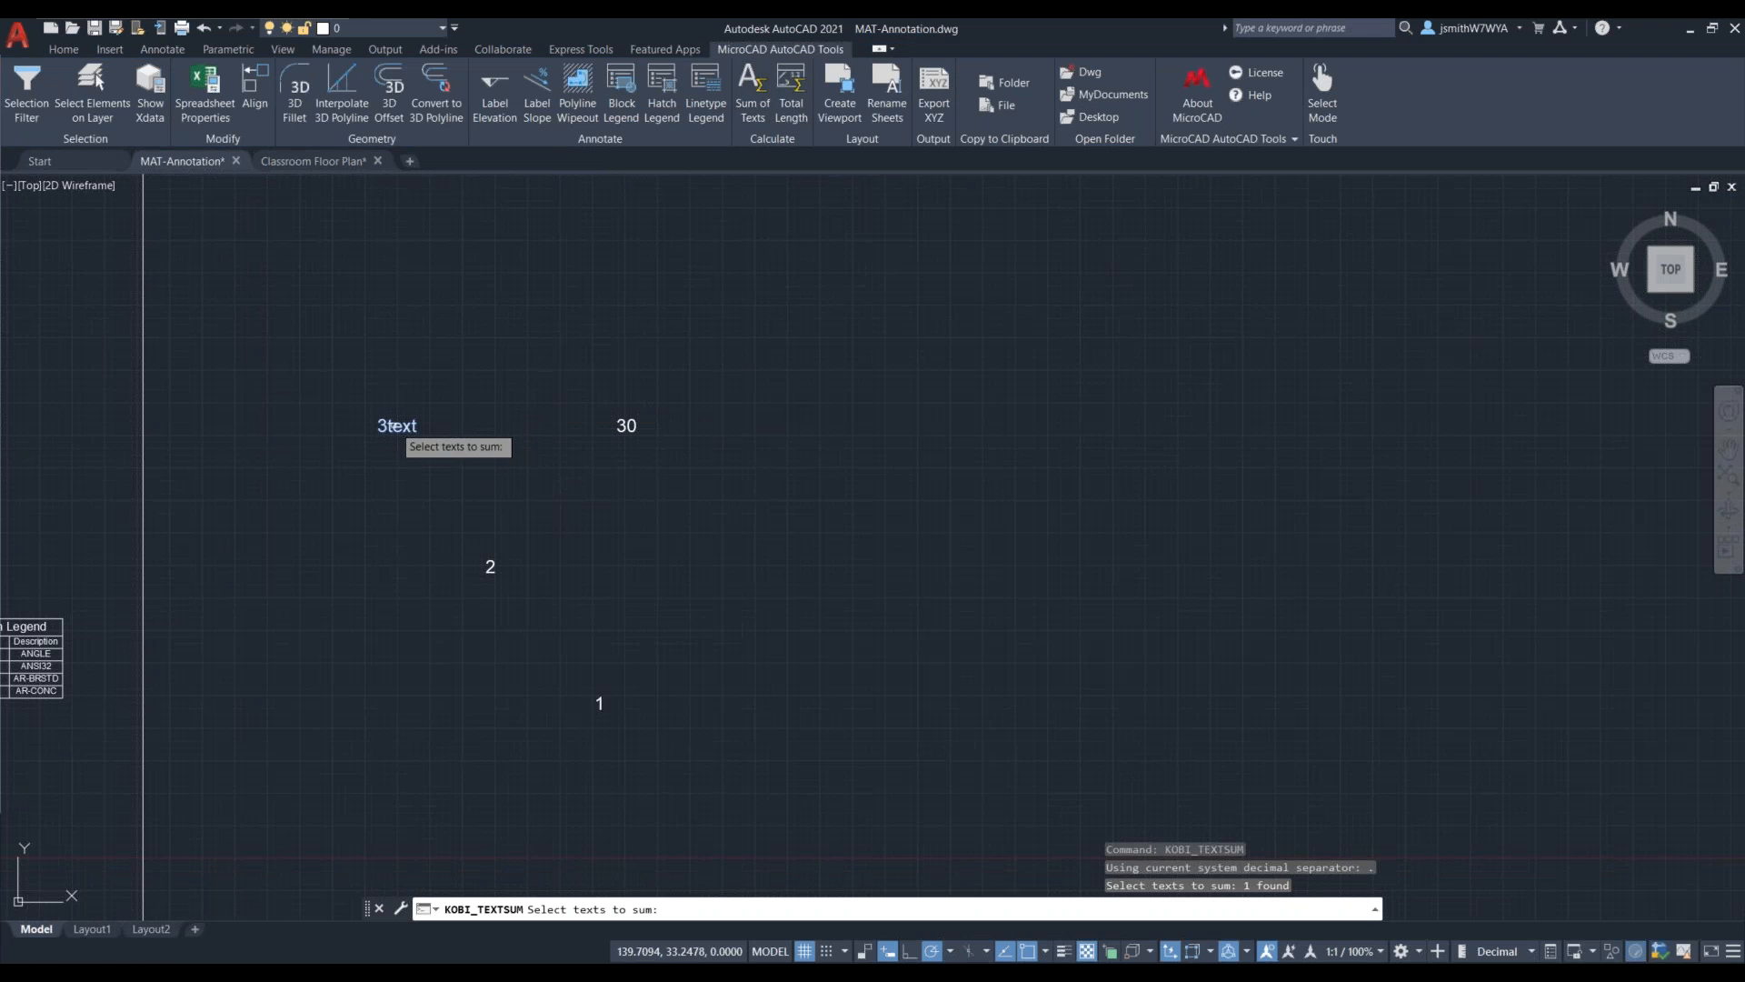
{"action": "left_click", "coordinate": [489, 566]}
{"action": "left_click", "coordinate": [598, 704]}
{"action": "left_click", "coordinate": [626, 425]}
{"action": "key", "text": "Return"}
{"action": "left_click", "coordinate": [623, 516]}
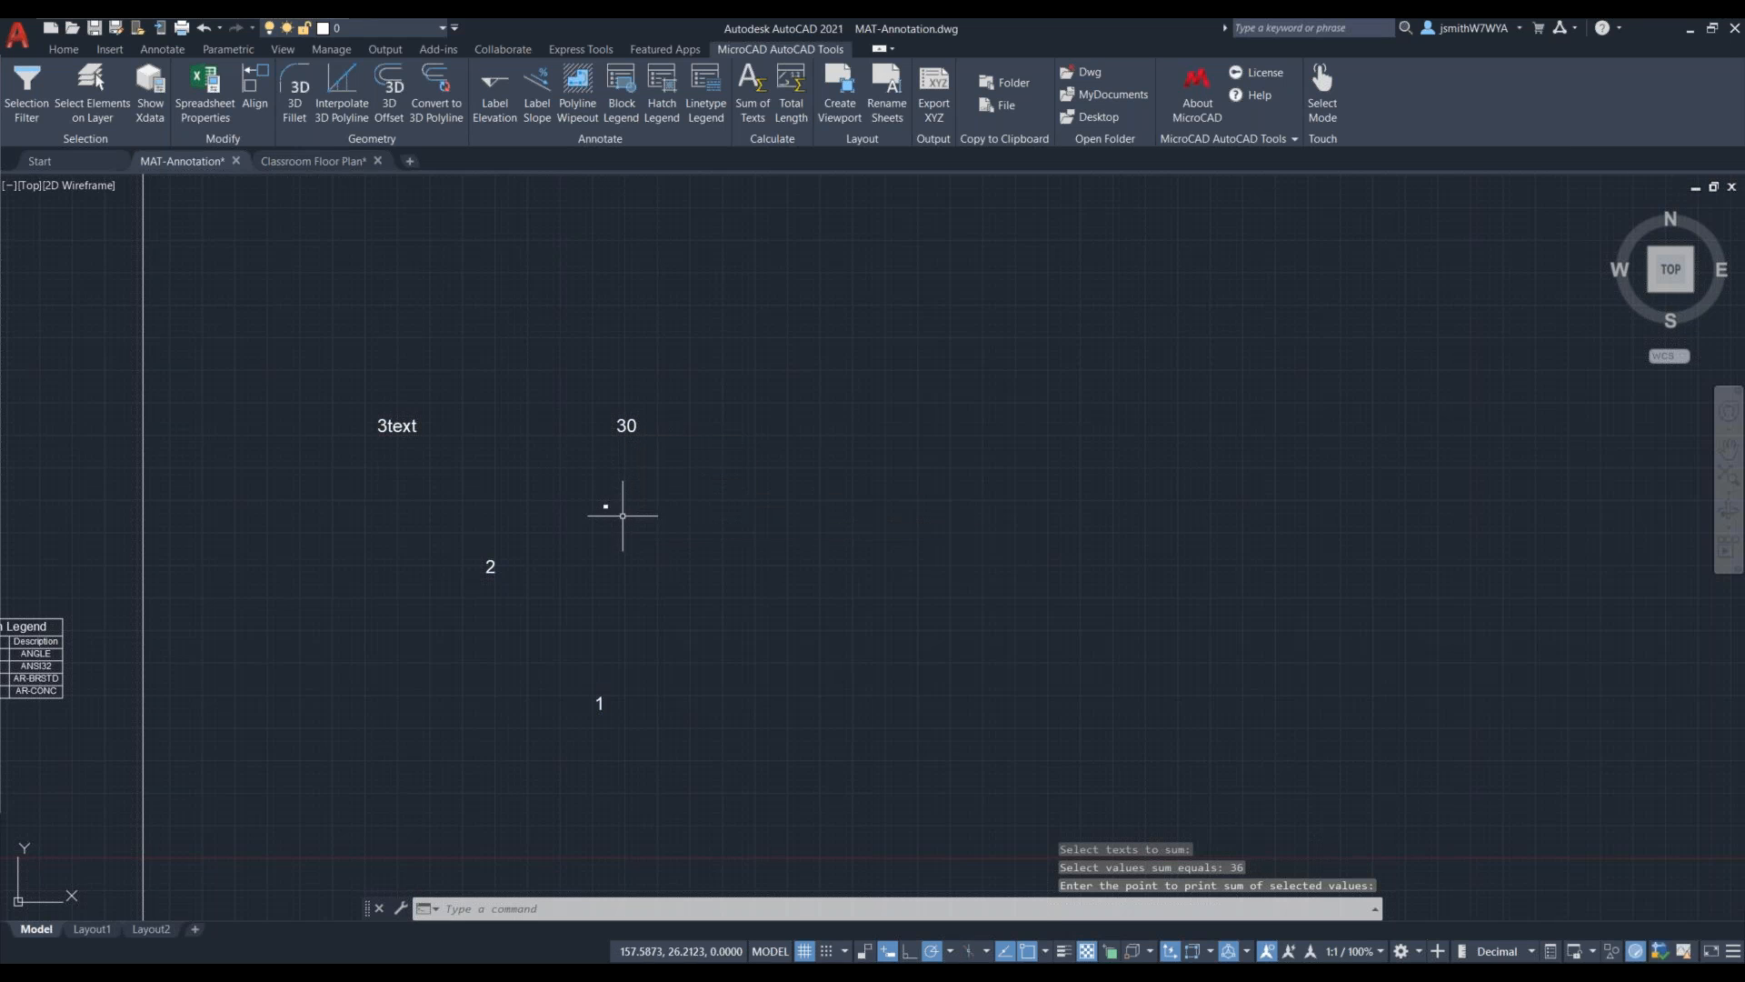
{"action": "scroll", "coordinate": [623, 516], "scroll_direction": "up", "scroll_amount": 8}
{"action": "scroll", "coordinate": [532, 472], "scroll_direction": "down", "scroll_amount": 6}
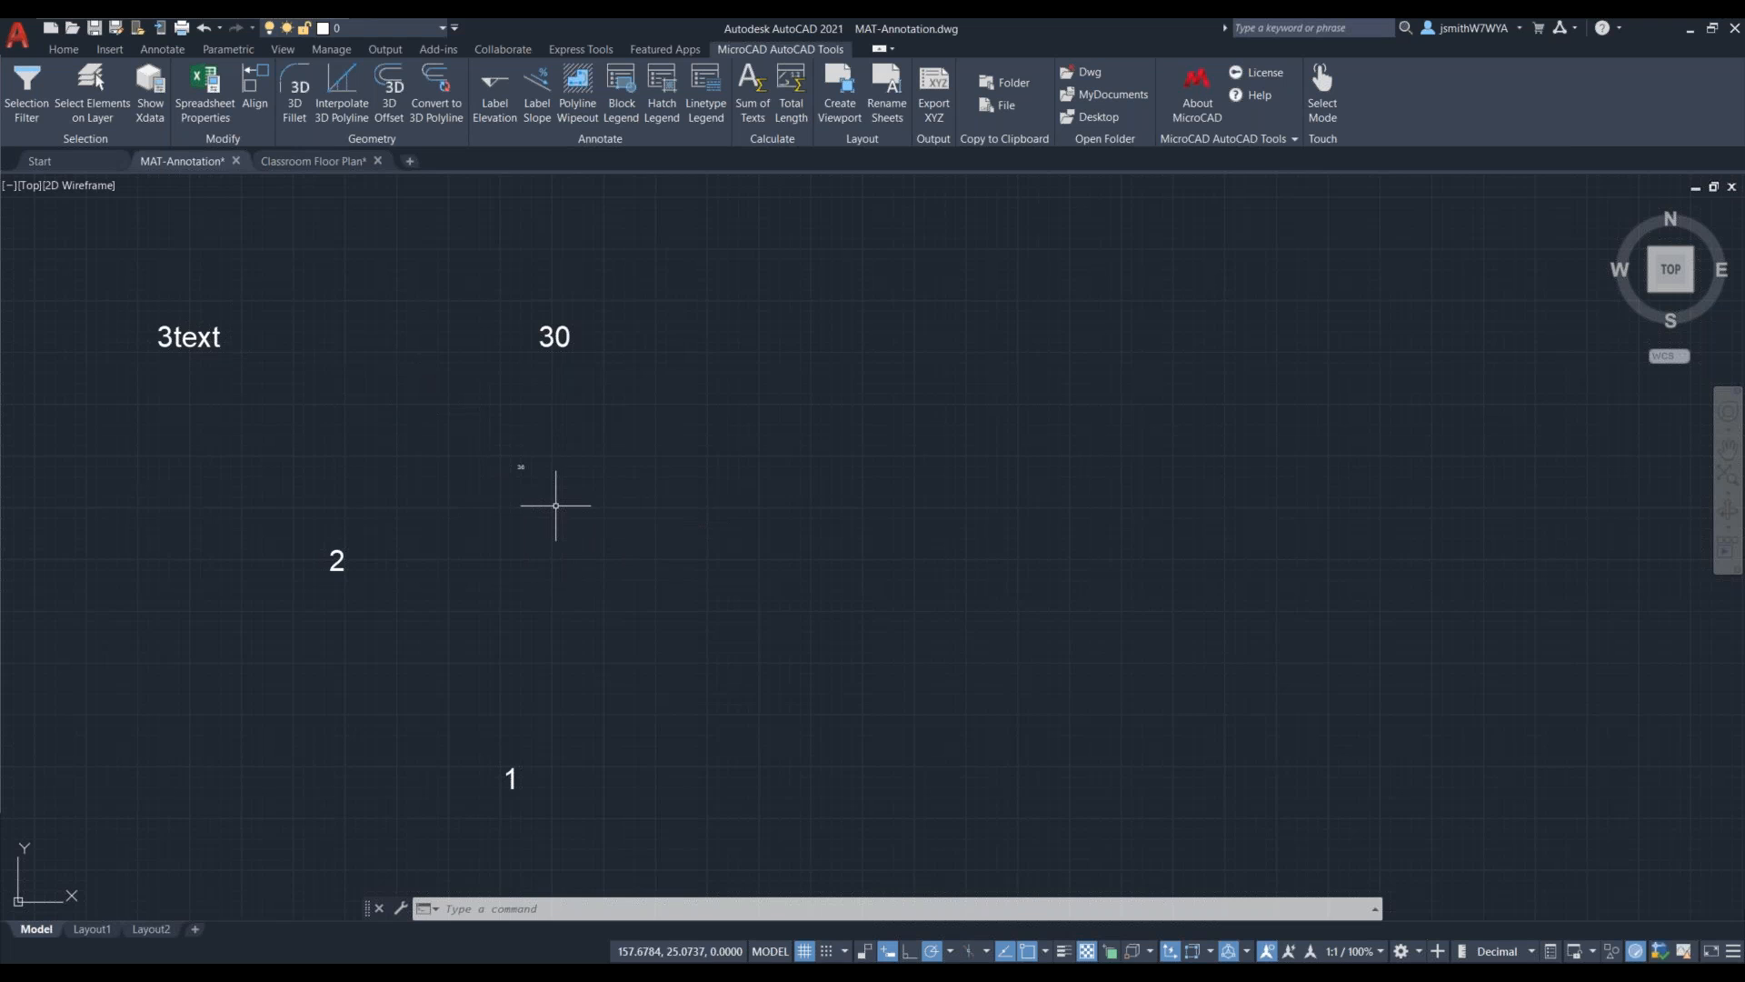
{"action": "scroll", "coordinate": [499, 472], "scroll_direction": "up", "scroll_amount": 2}
{"action": "scroll", "coordinate": [603, 488], "scroll_direction": "down", "scroll_amount": 2}
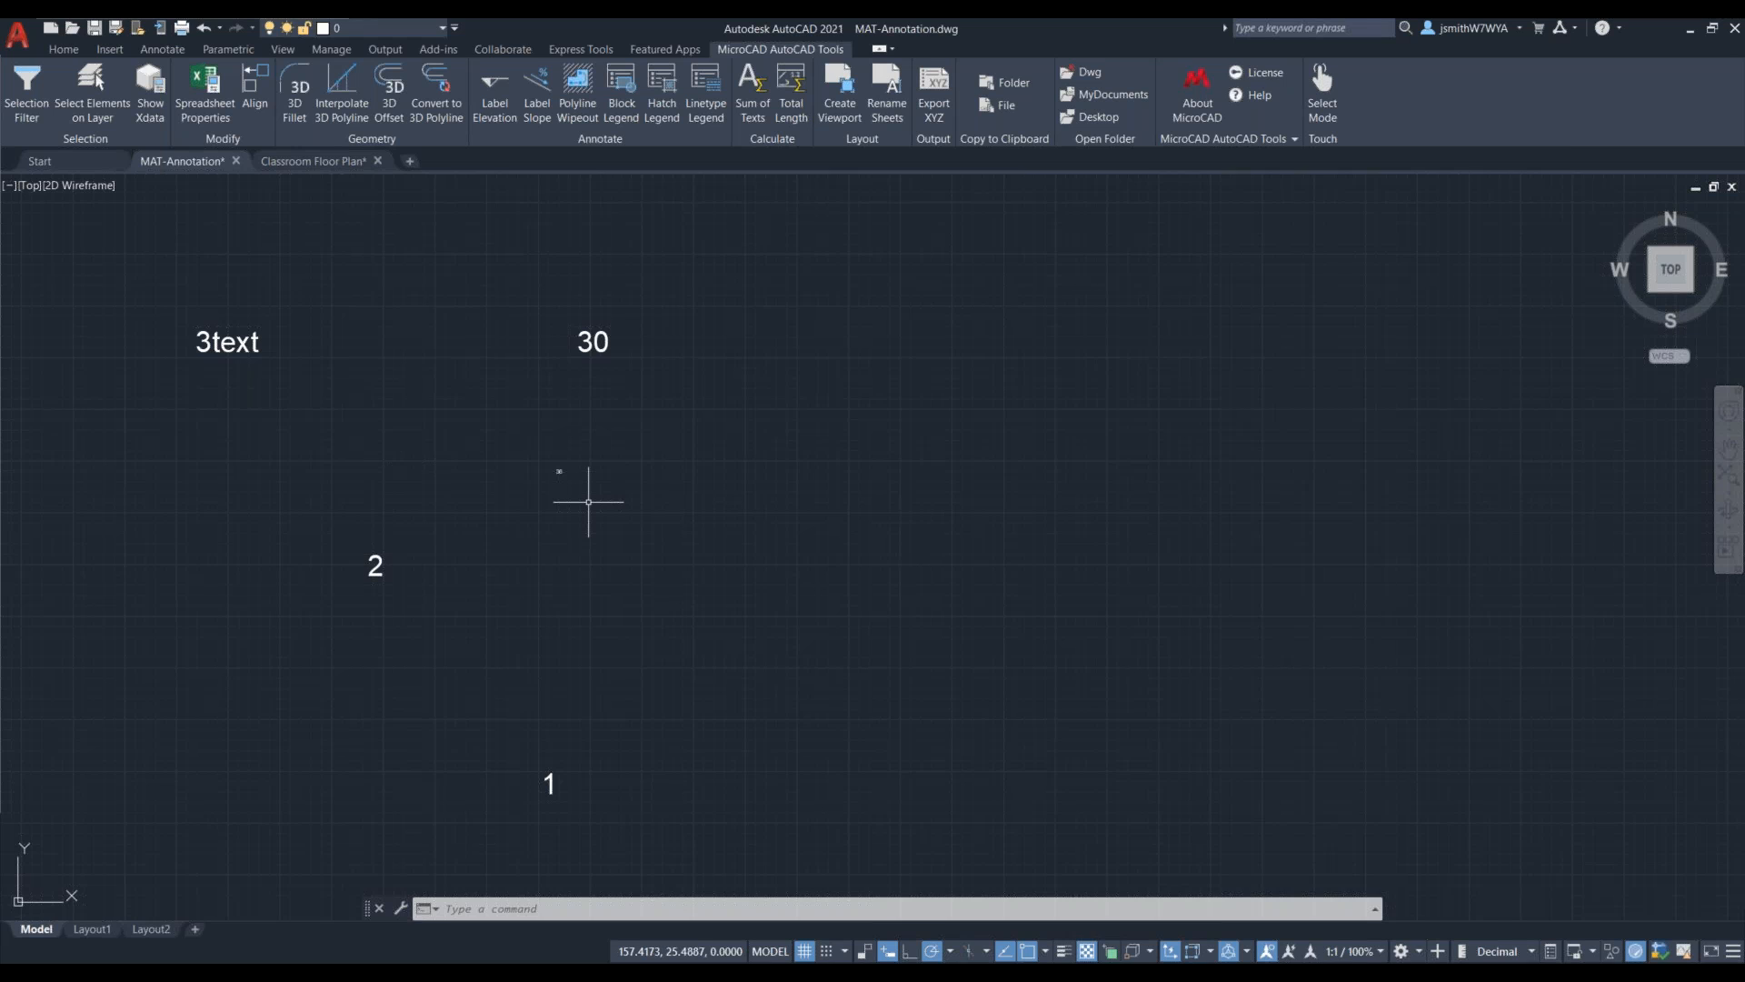
Step: Delete the small sum text placed below the 30
{"action": "left_click", "coordinate": [602, 453]}
{"action": "left_click", "coordinate": [551, 506]}
{"action": "key", "text": "Delete"}
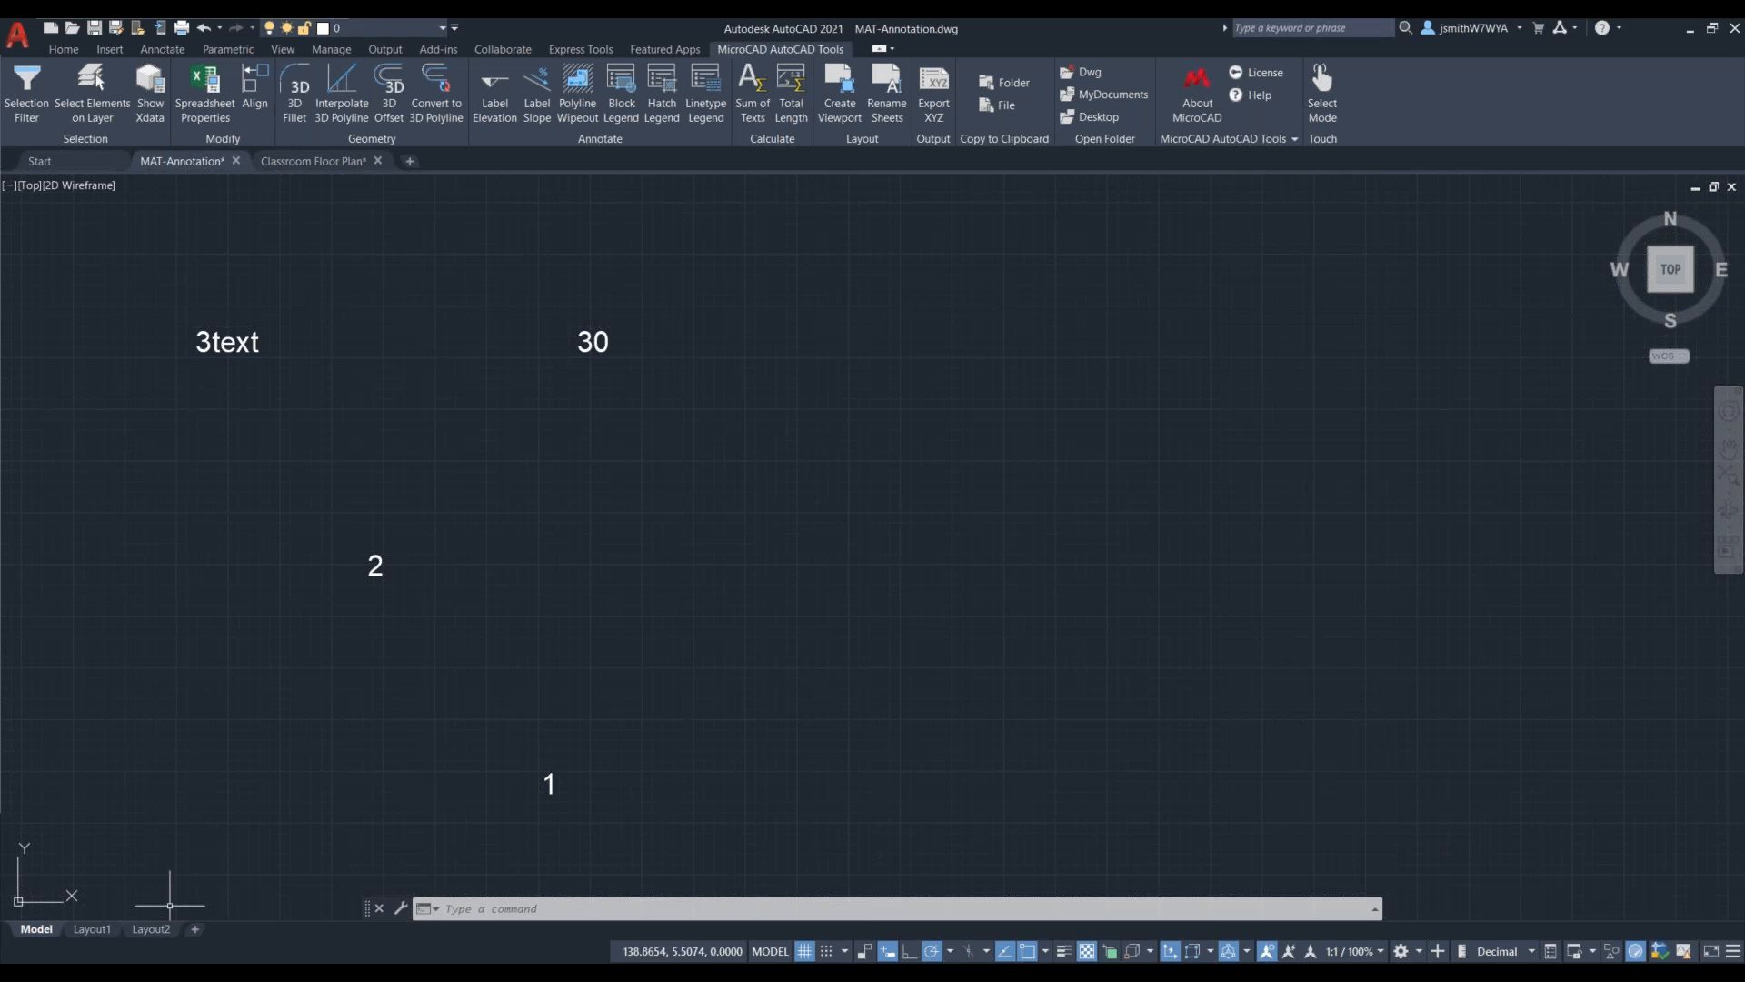
Step: Activate the viewport on Layout1 and check which scale is assigned to it in the viewport scale list
{"action": "left_click", "coordinate": [89, 927]}
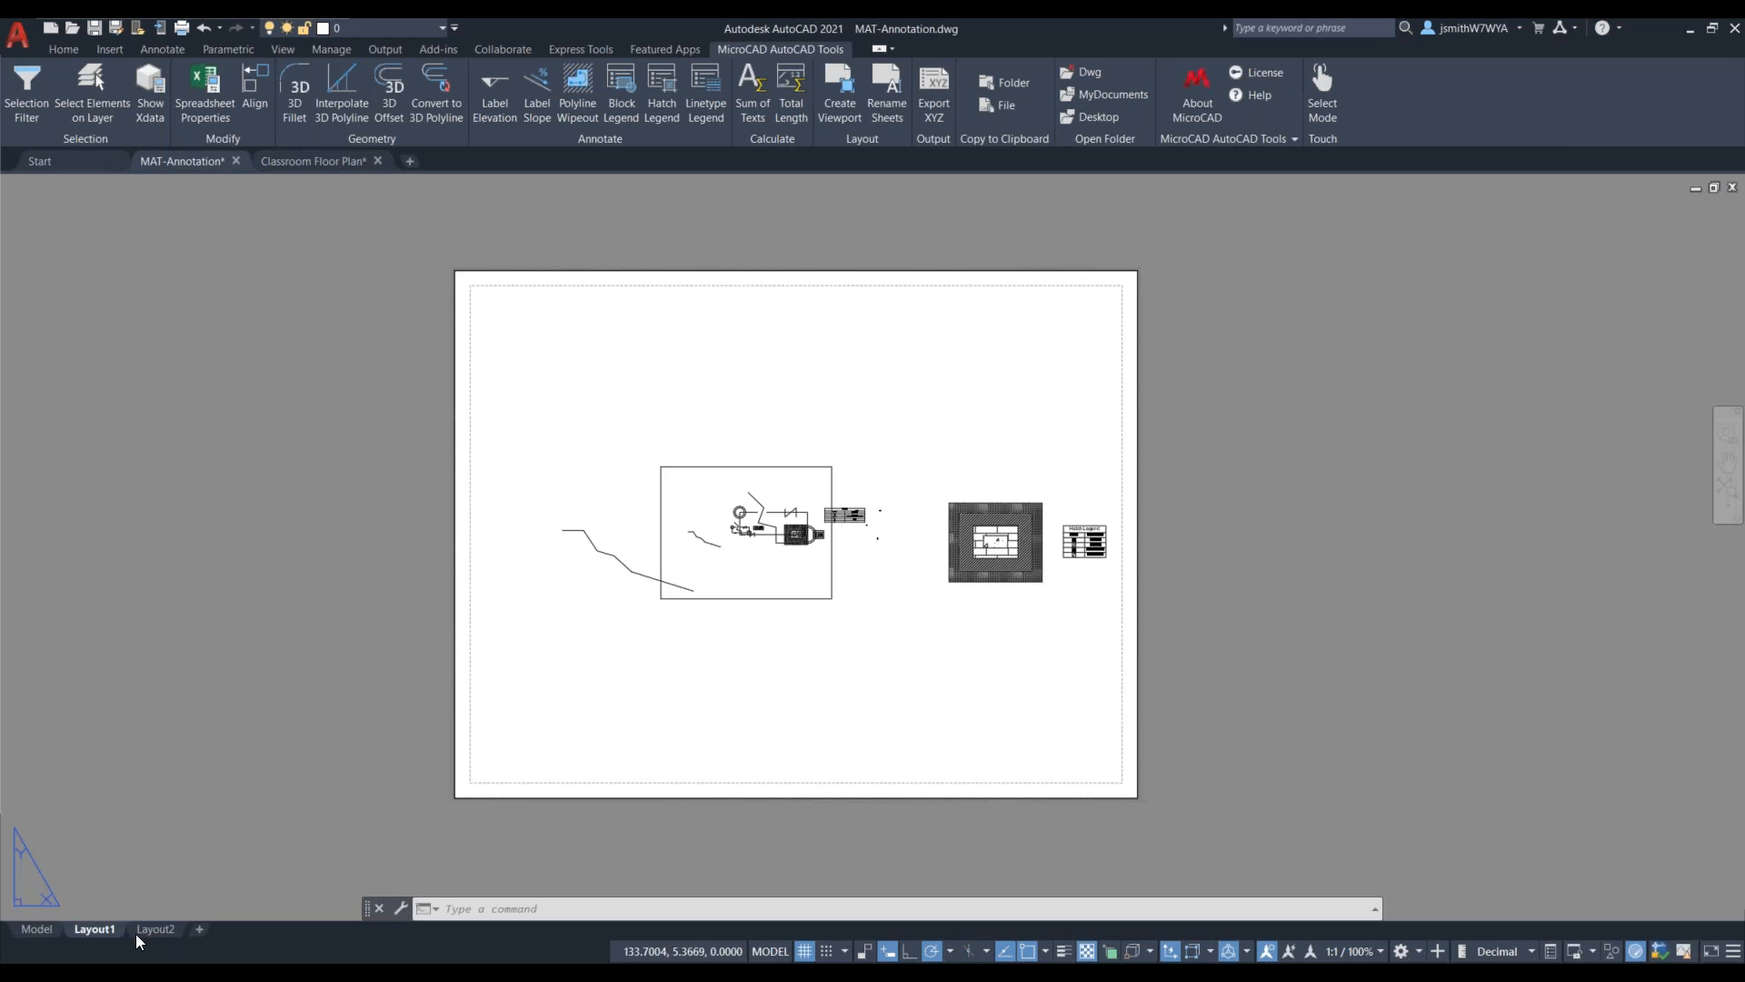
{"action": "double_click", "coordinate": [701, 662]}
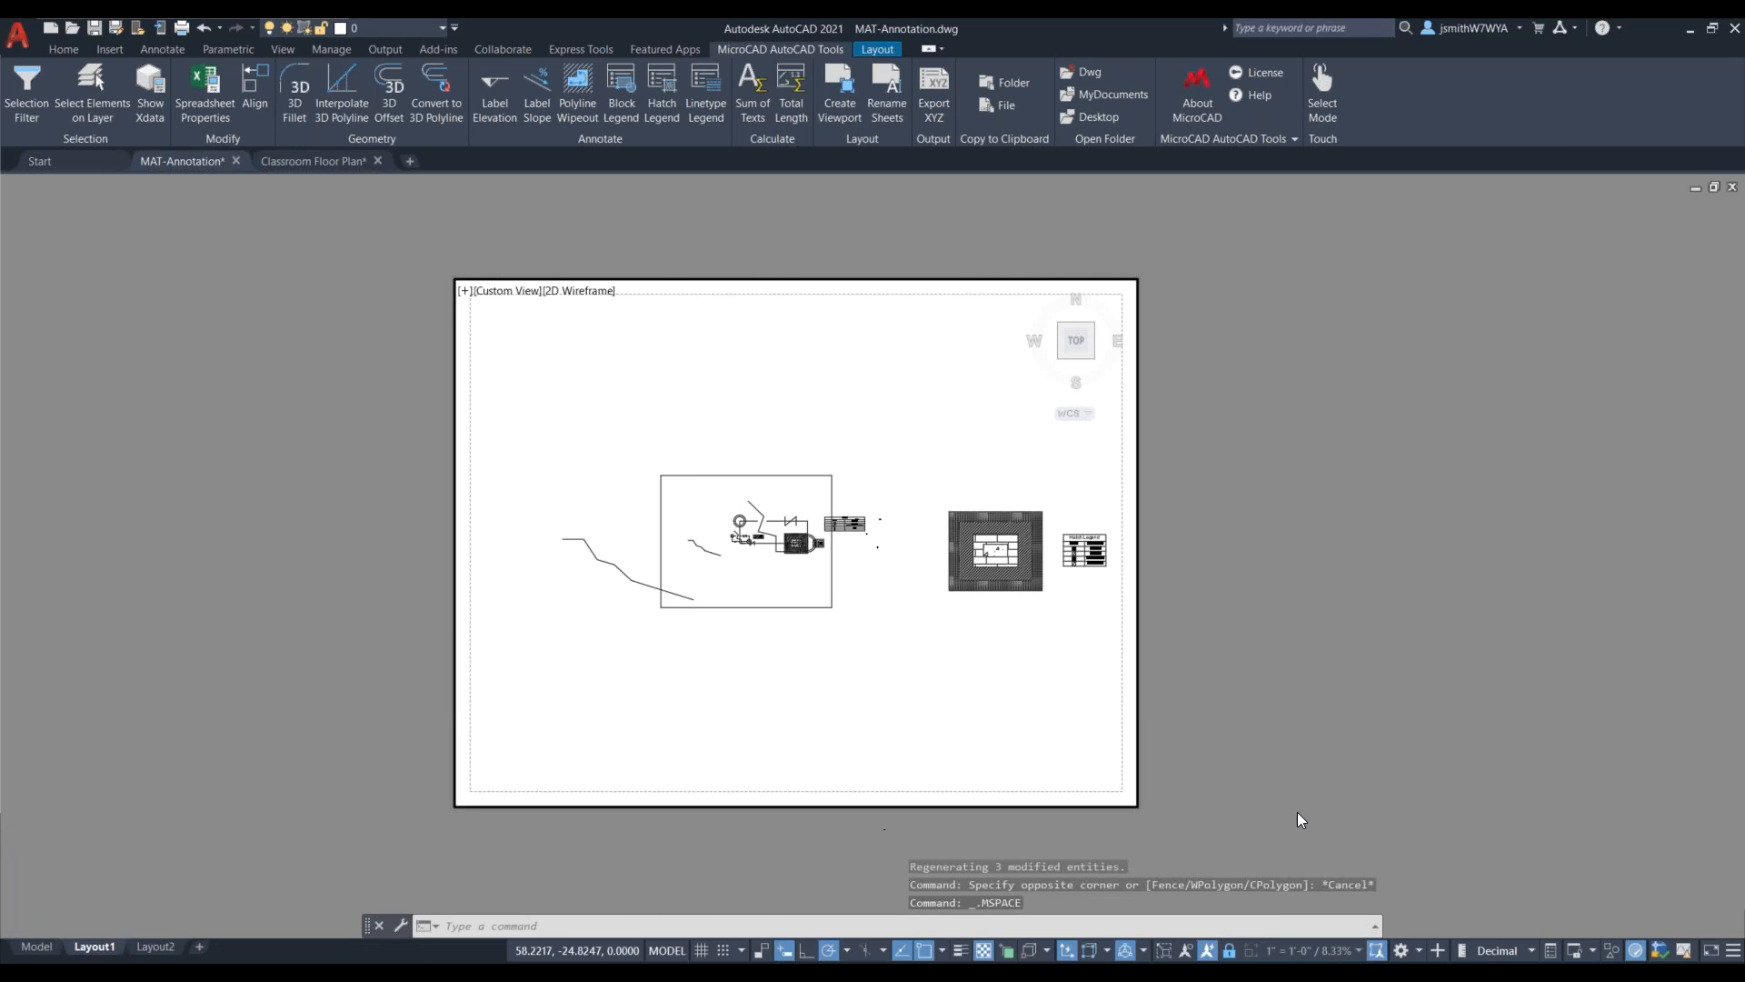
{"action": "left_click", "coordinate": [1349, 951]}
{"action": "scroll", "coordinate": [1182, 832], "scroll_direction": "down", "scroll_amount": 3}
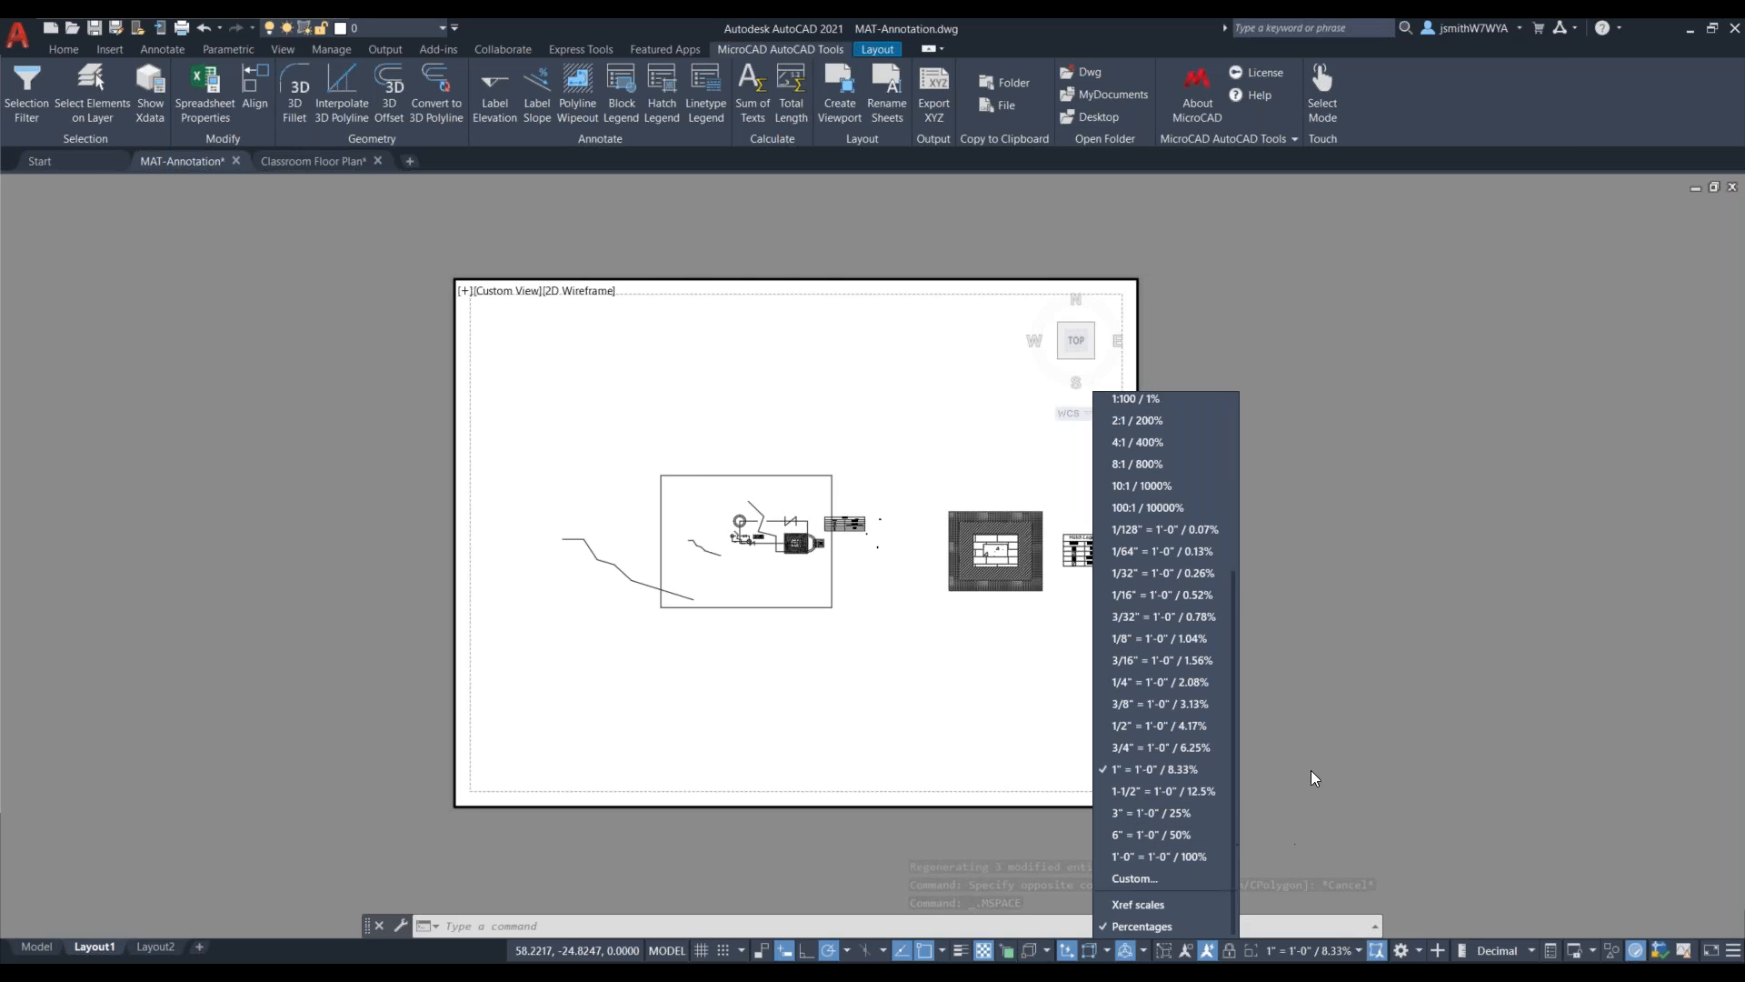
{"action": "left_click", "coordinate": [1329, 606]}
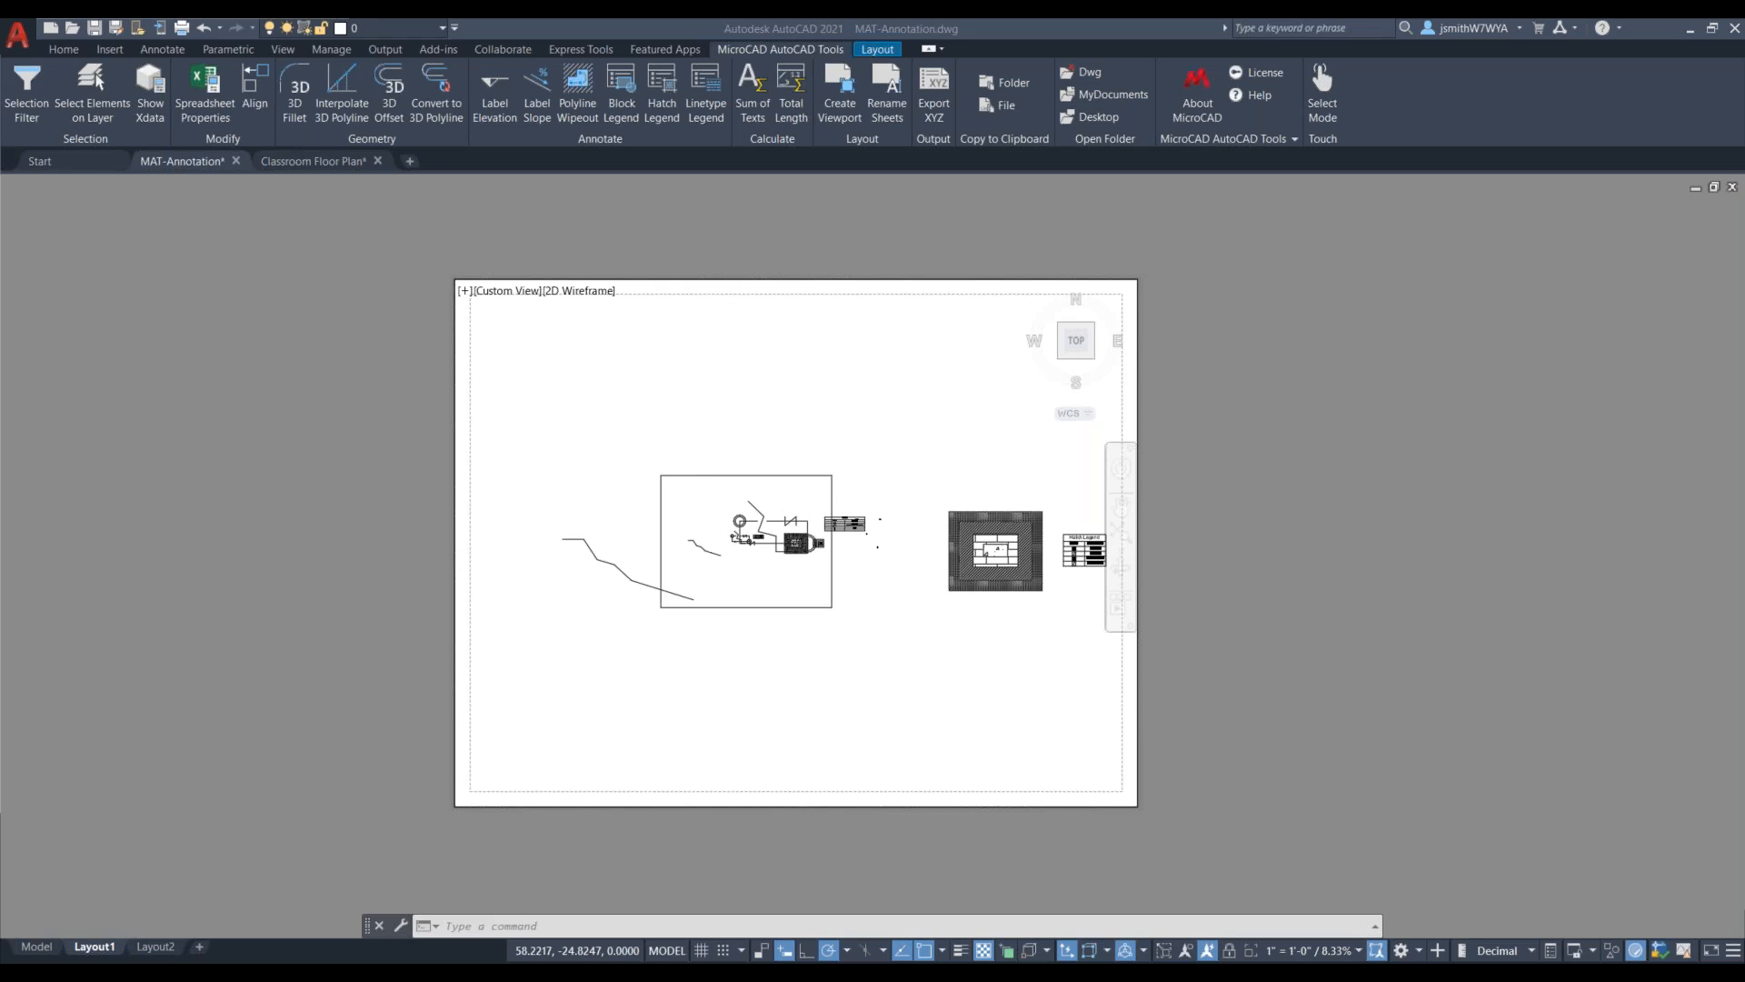
Step: Switch to the AutoCAD Productivity Tools.pptx presentation in PowerPoint and start its slide show
{"action": "mouse_move", "coordinate": [597, 966]}
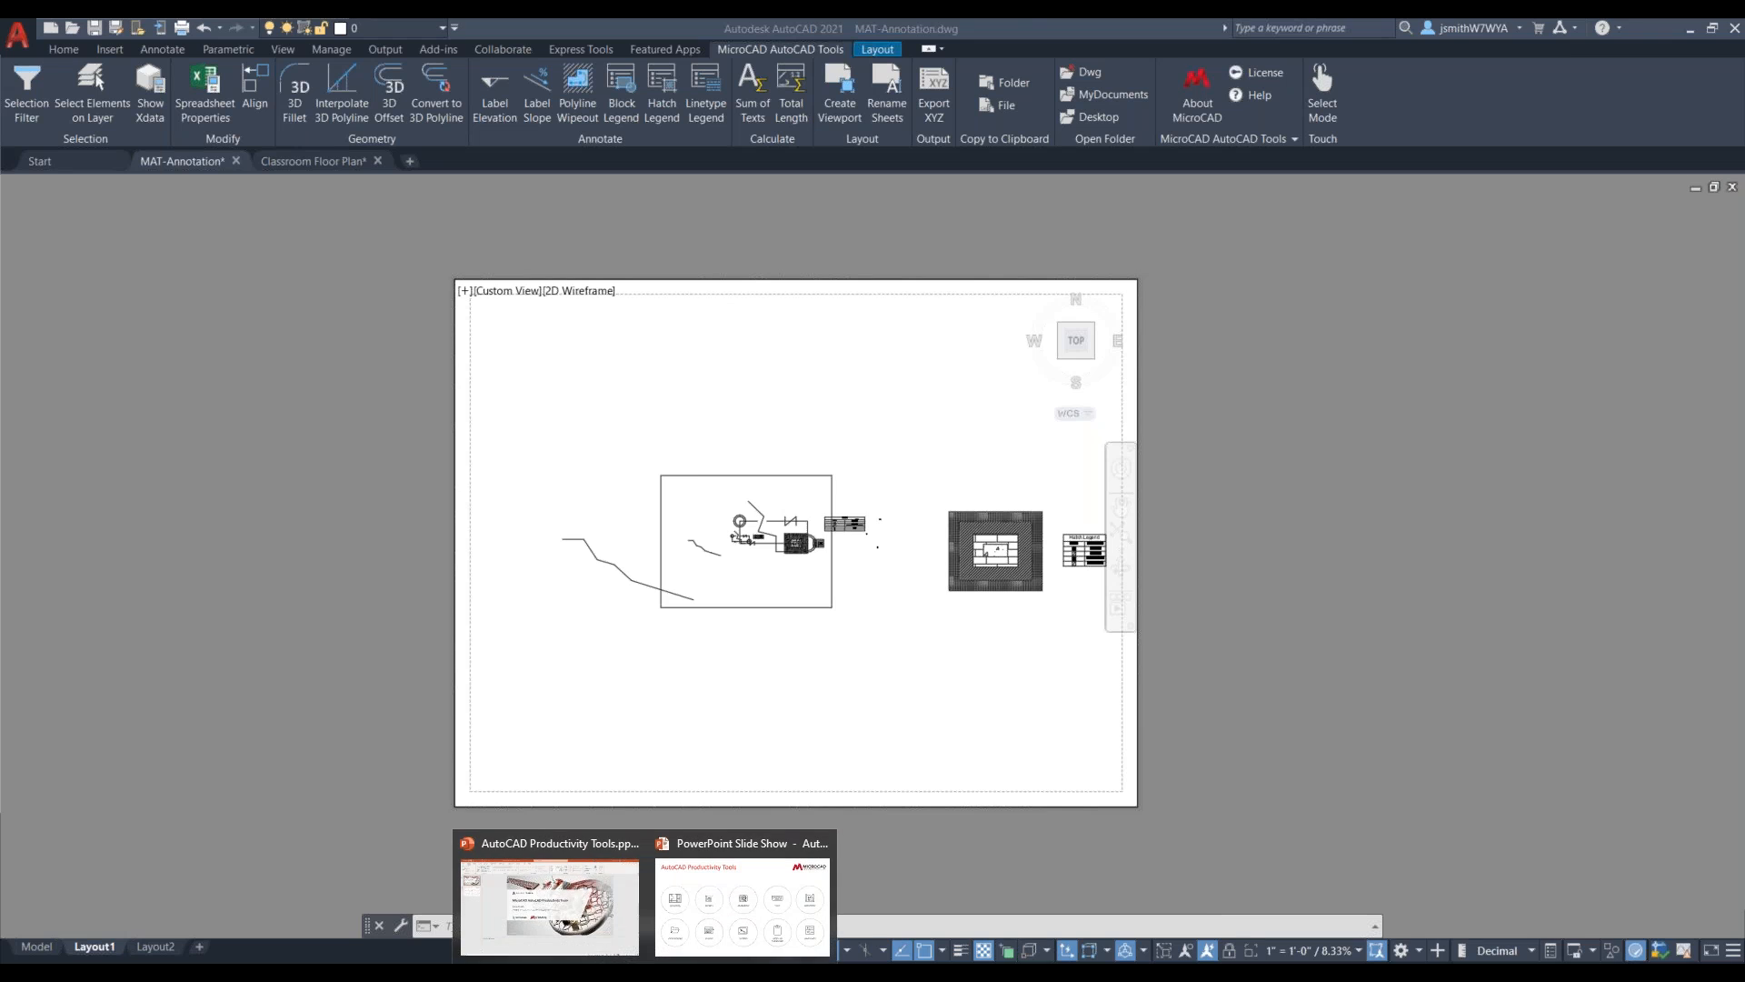
{"action": "left_click", "coordinate": [597, 938]}
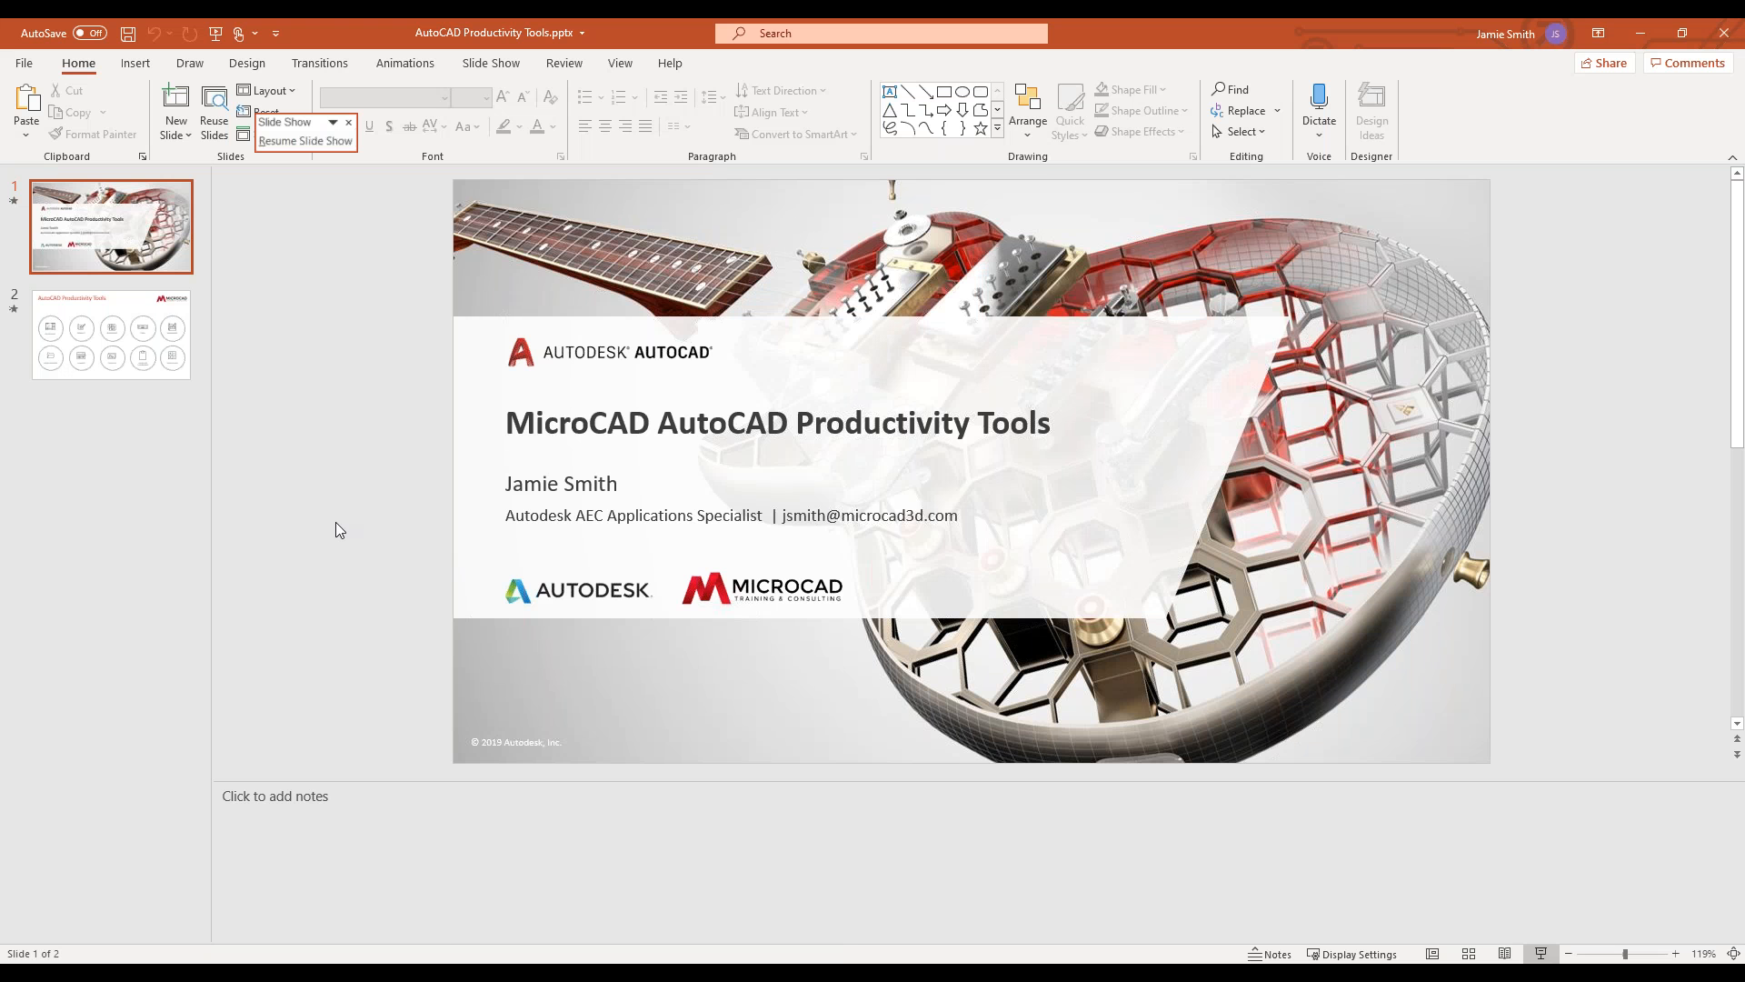
{"action": "left_click", "coordinate": [1543, 957]}
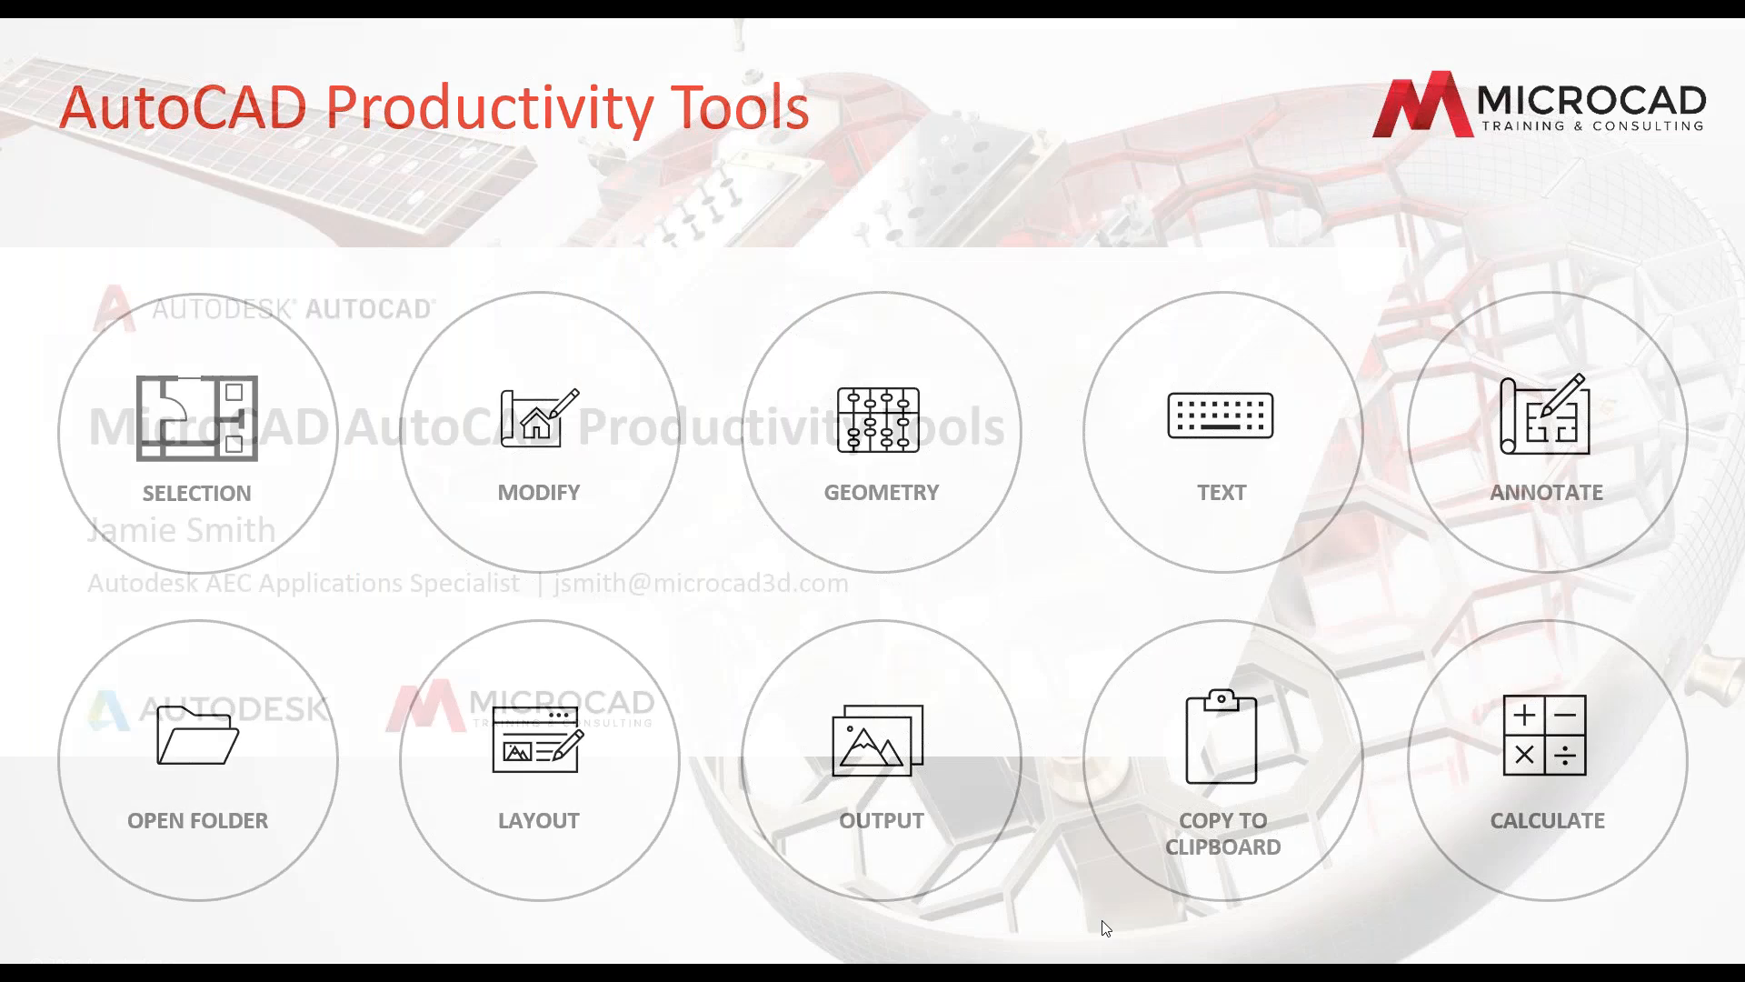